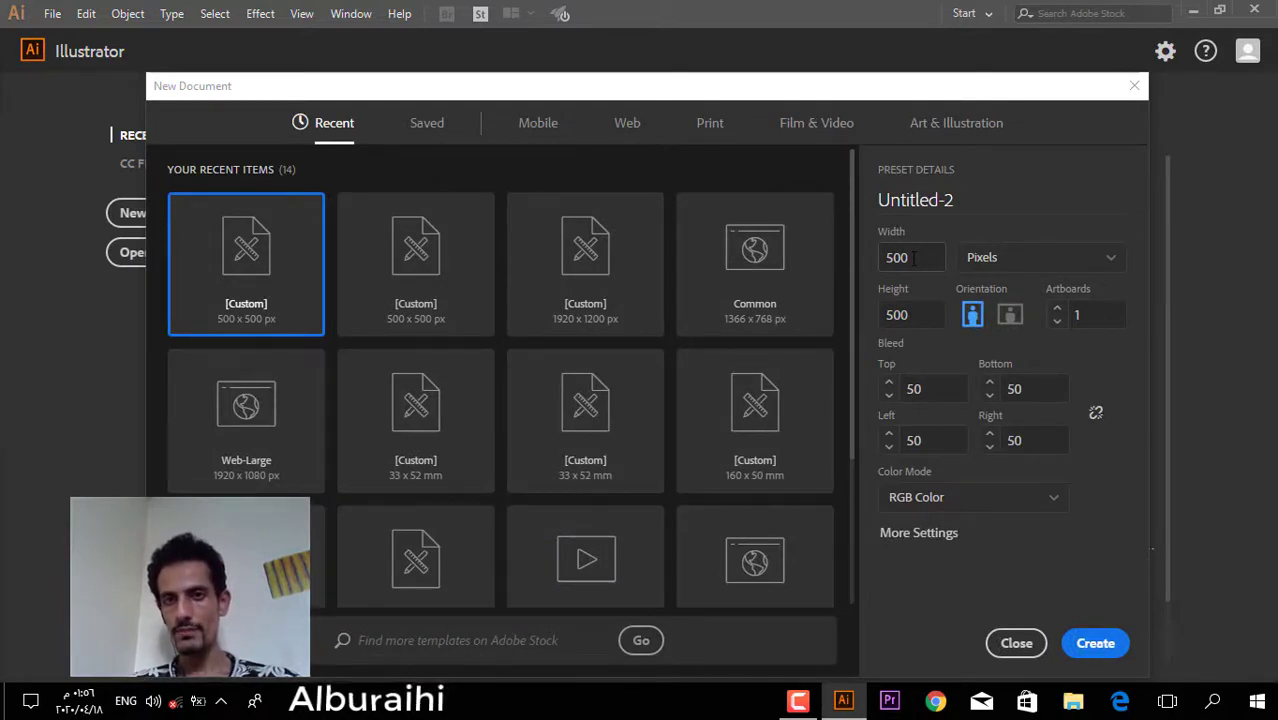
- Create a 500 × 500 pixel RGB document with one artboard and a 50 px bleed on every side
double_click(910, 258)
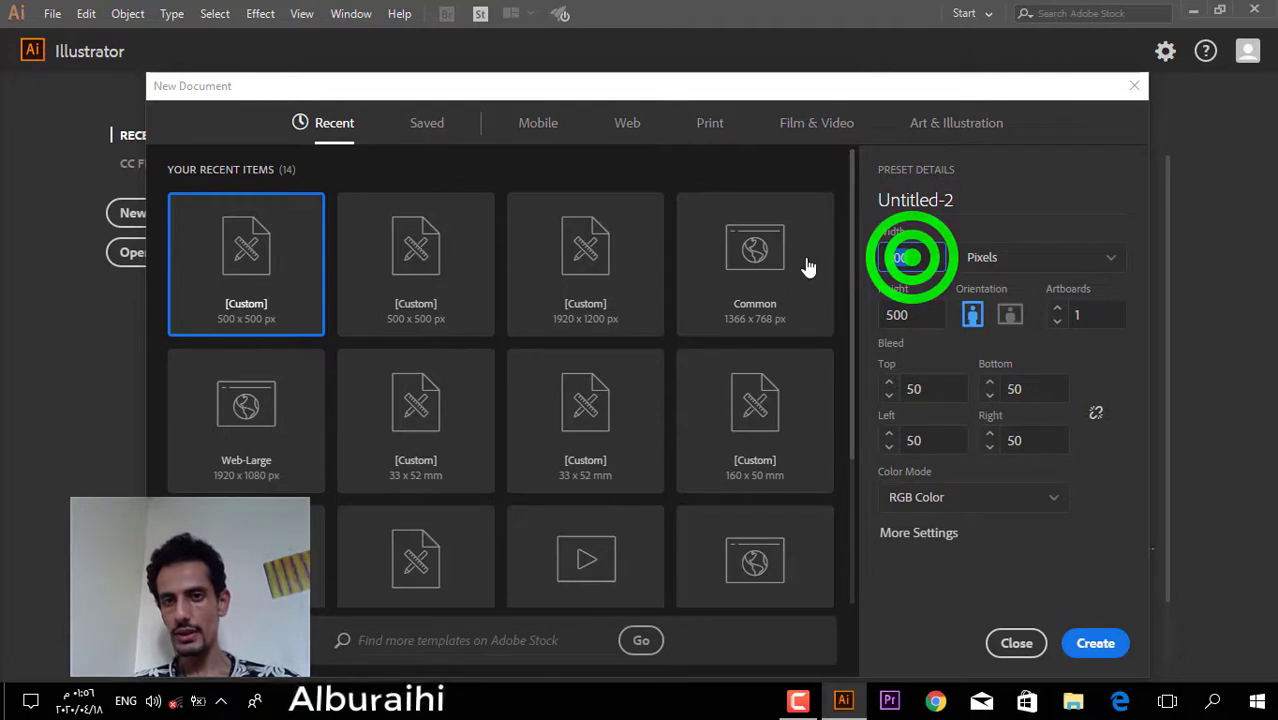
double_click(908, 314)
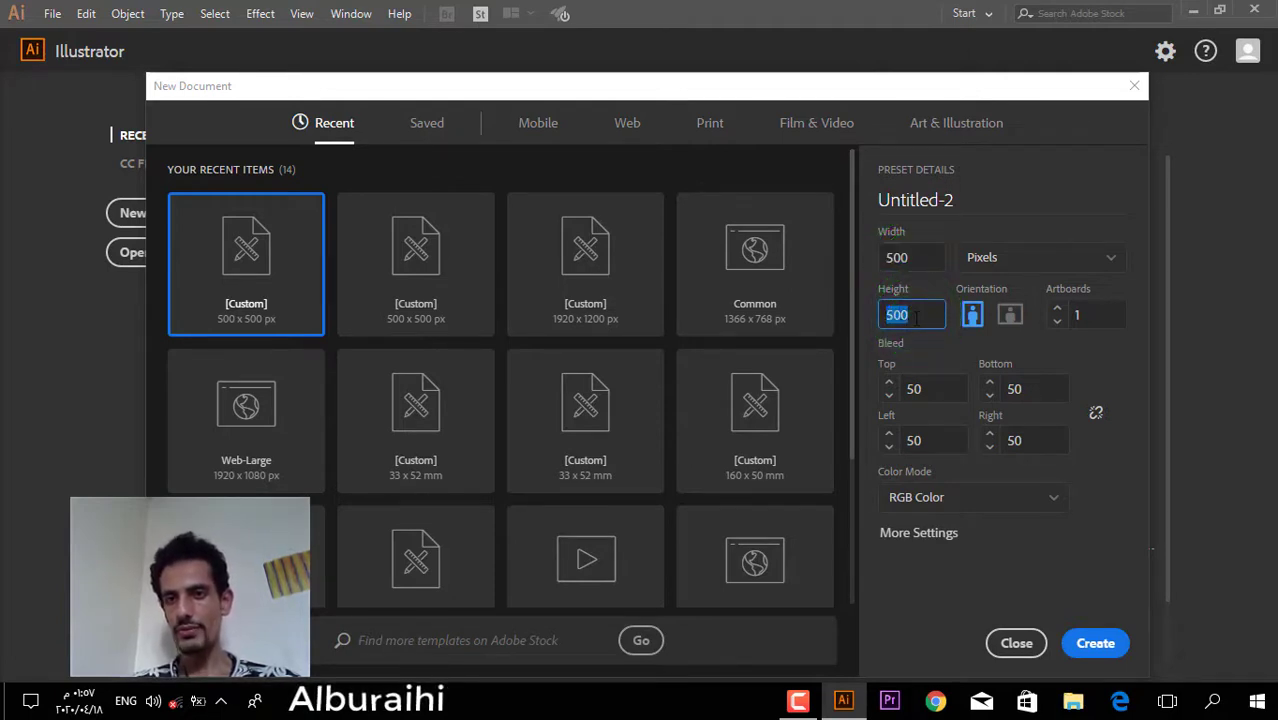
click(1065, 257)
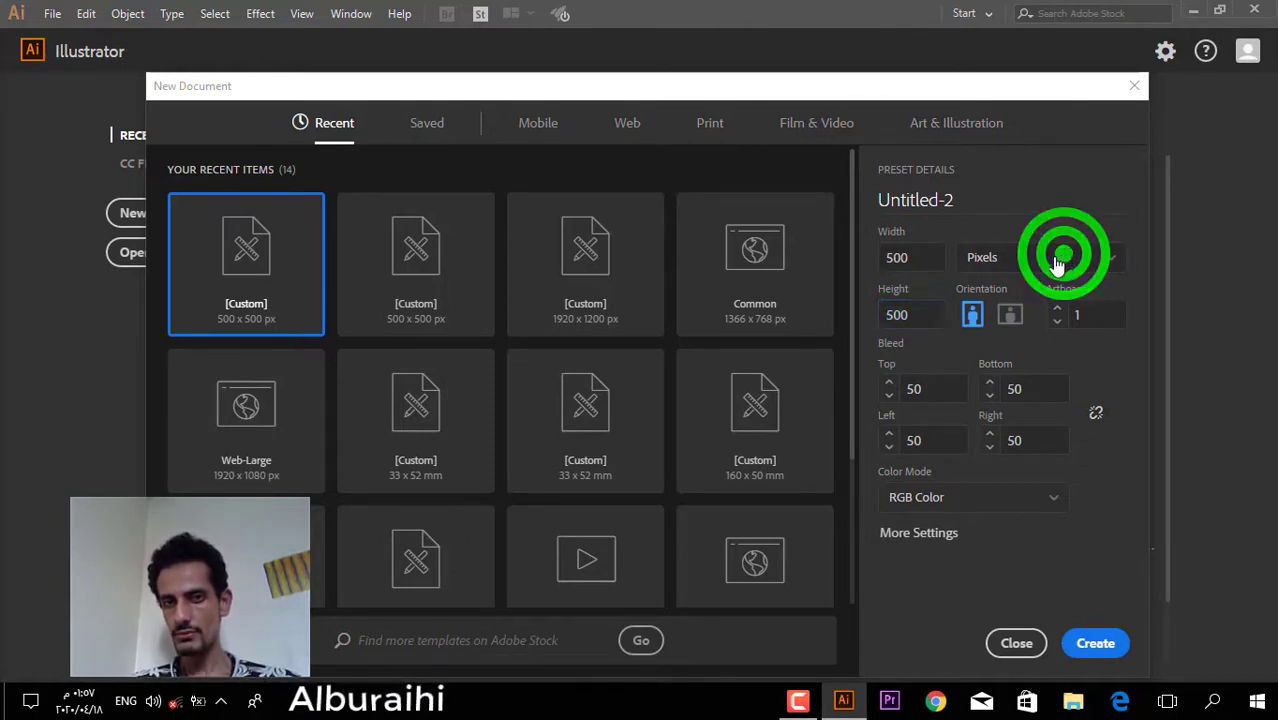
click(1020, 455)
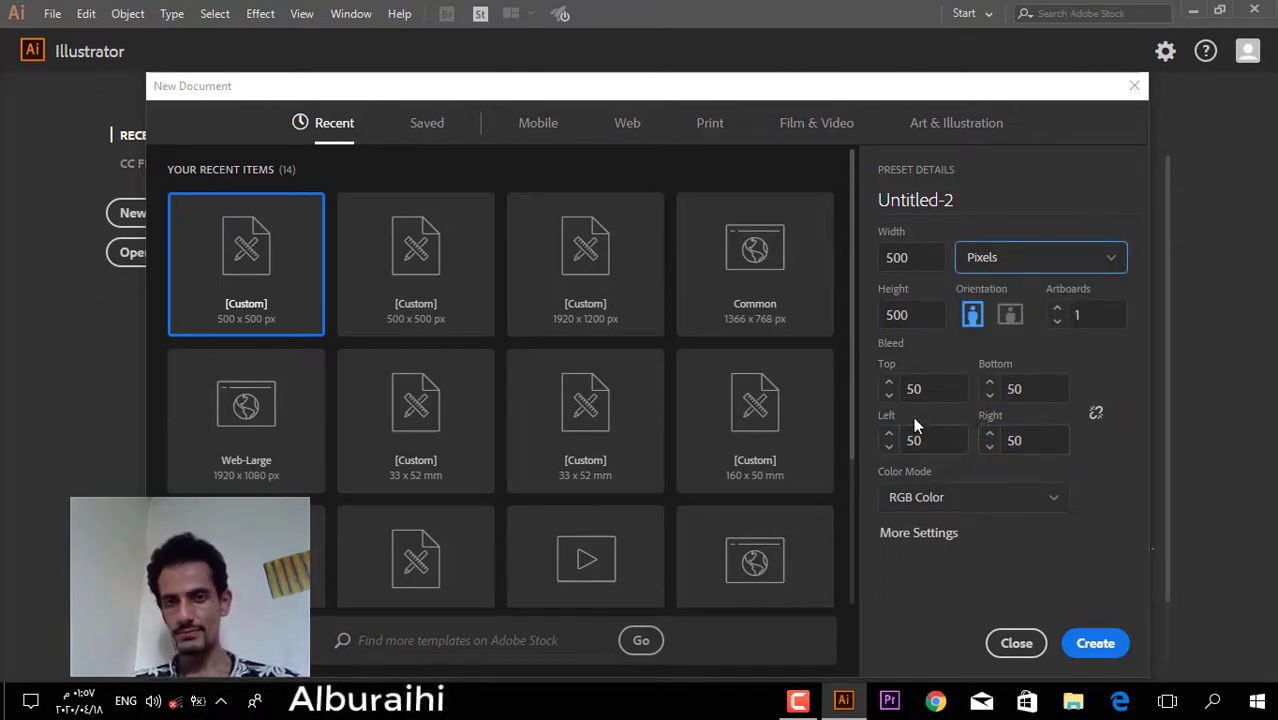
click(920, 389)
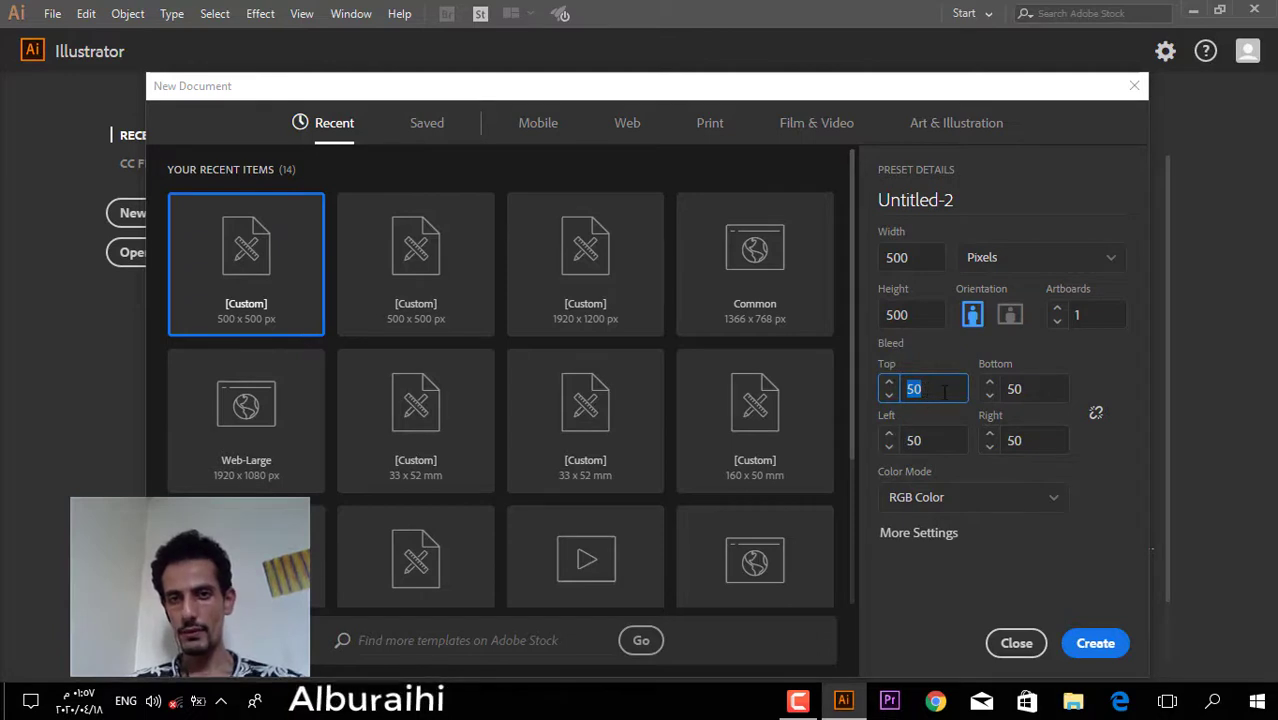
click(1039, 390)
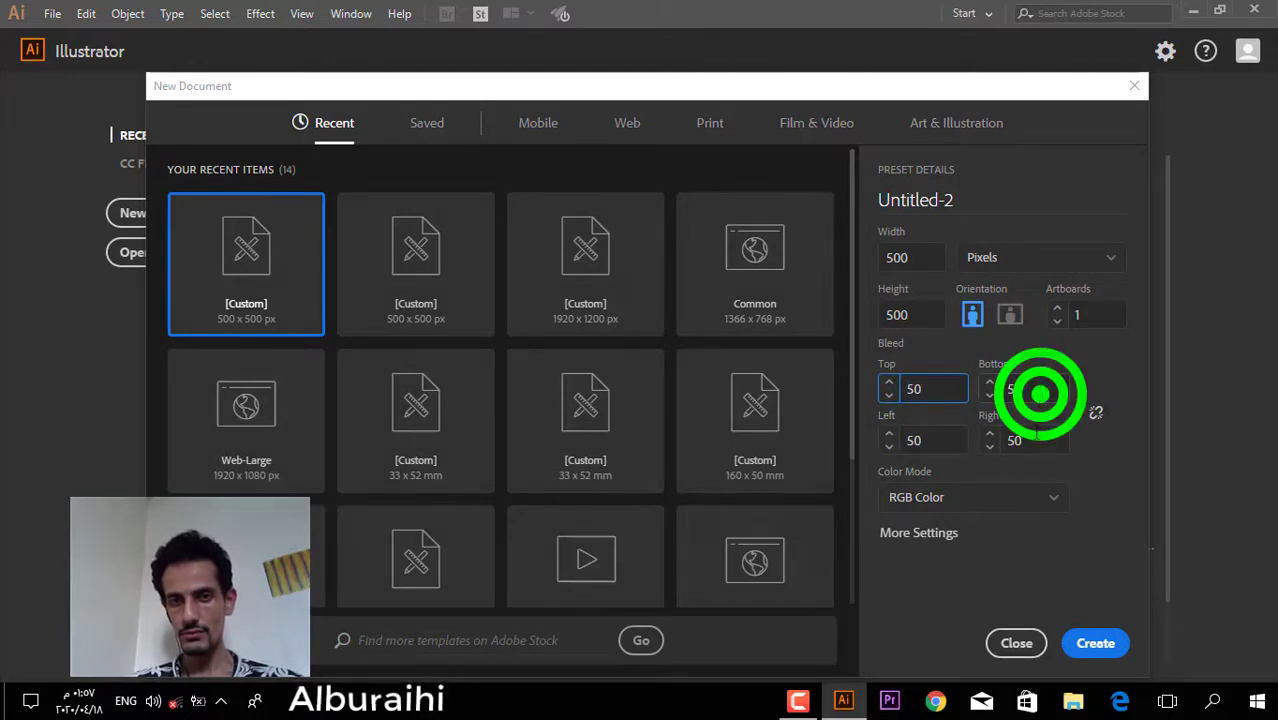
click(923, 442)
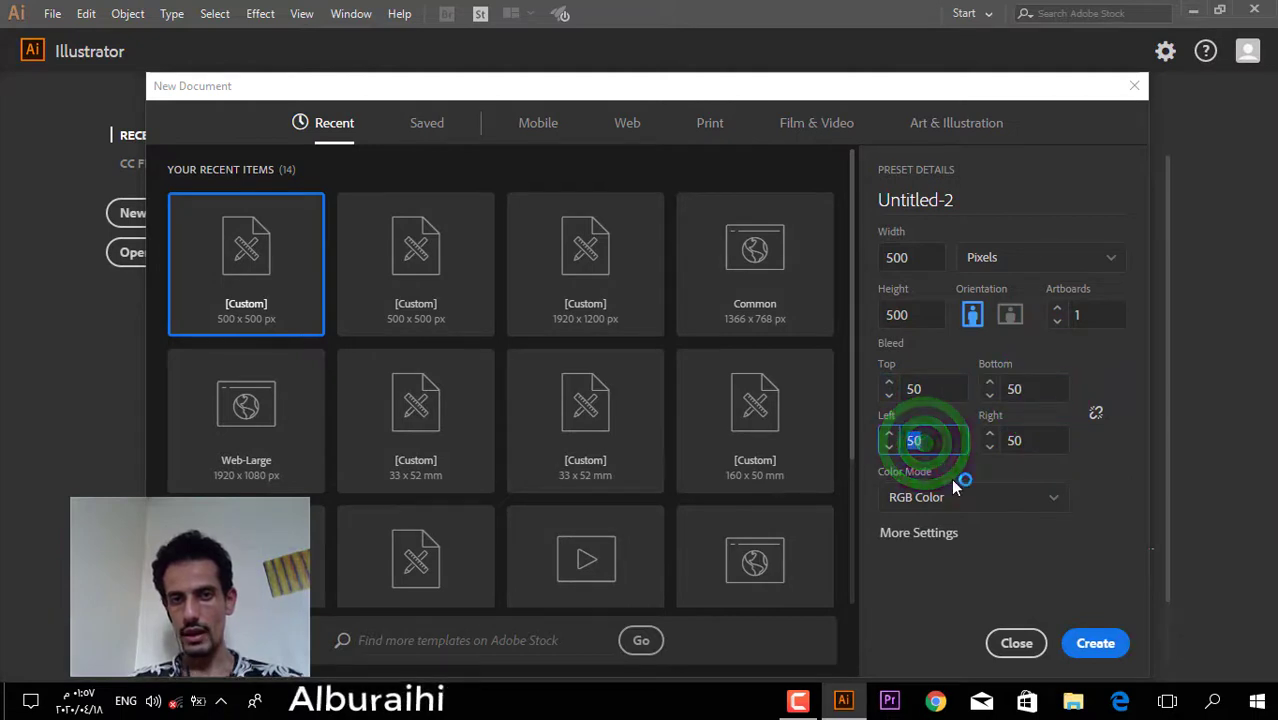
click(953, 477)
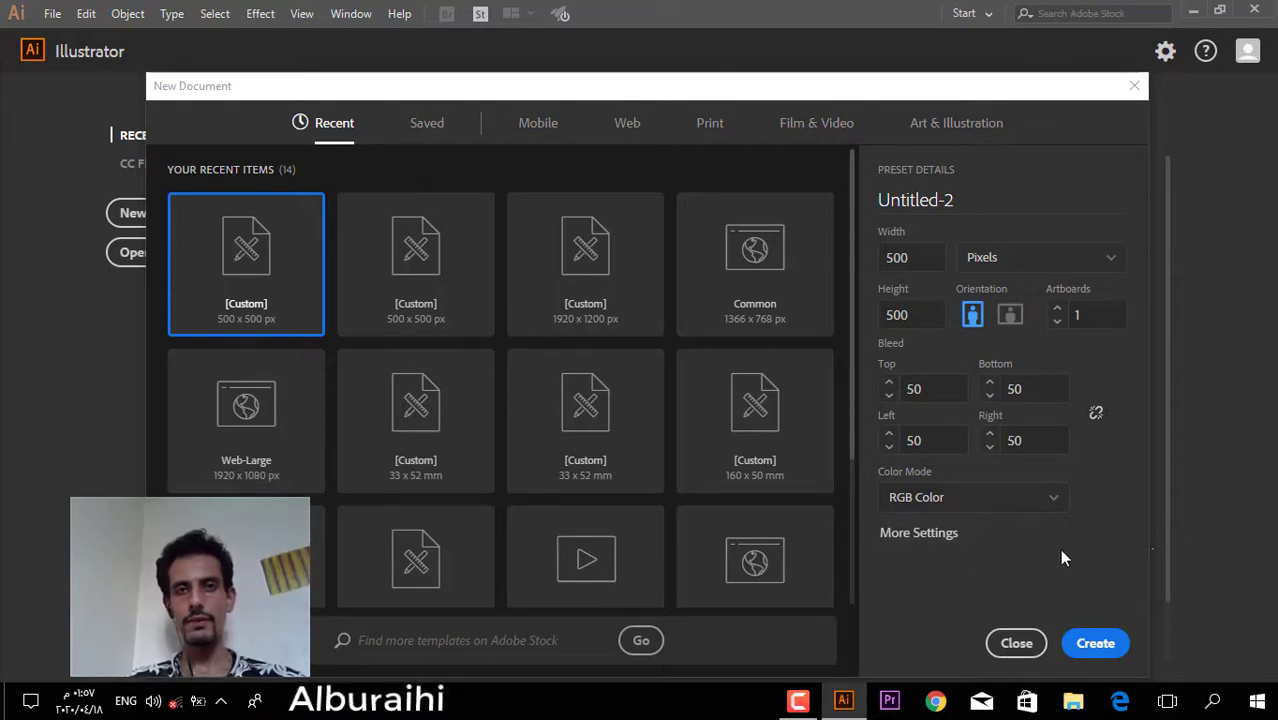
click(1096, 645)
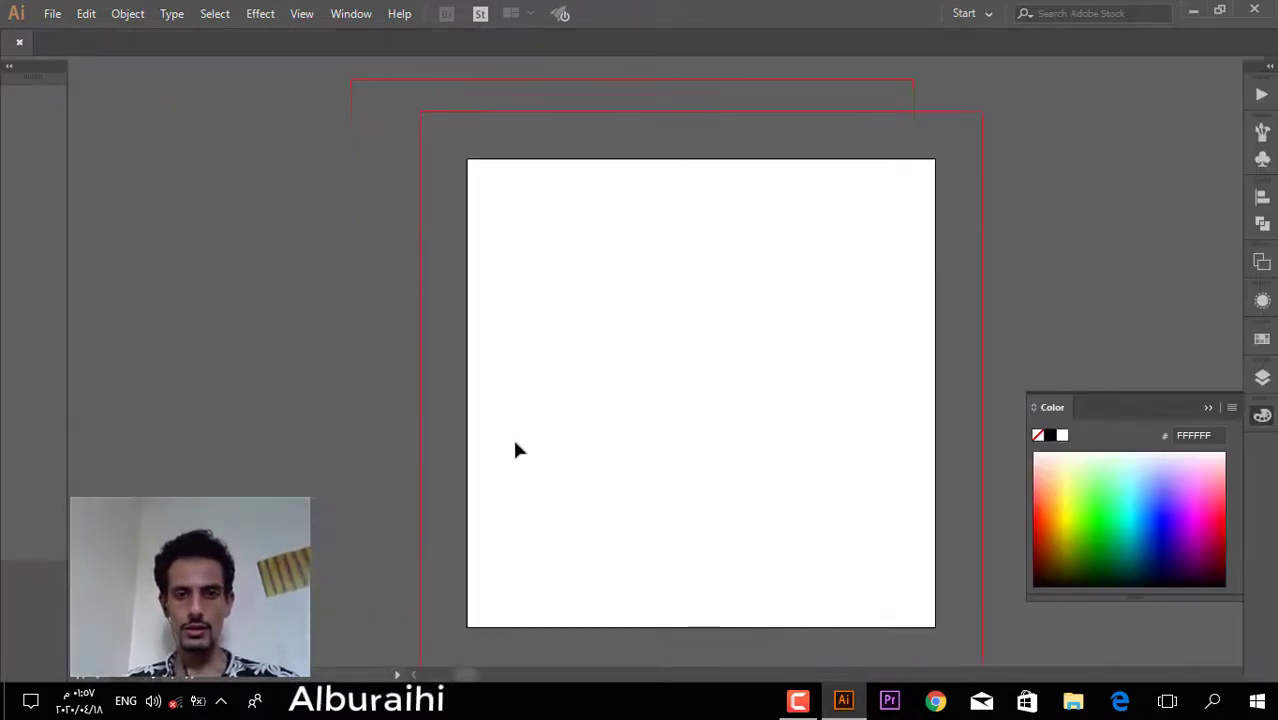
- Create a 400 × 400 px circle on the artboard with the Ellipse tool
scroll(535, 445, right, 3)
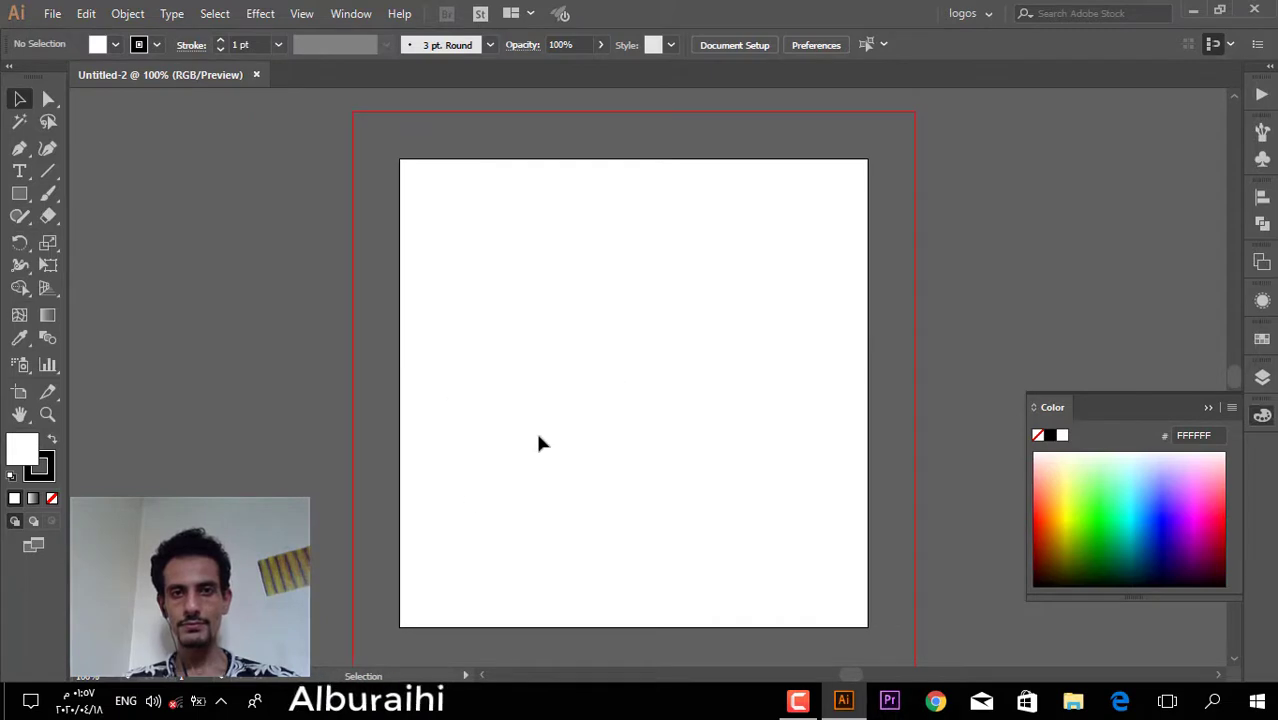
scroll(538, 443, down, 1)
scroll(538, 443, up, 1)
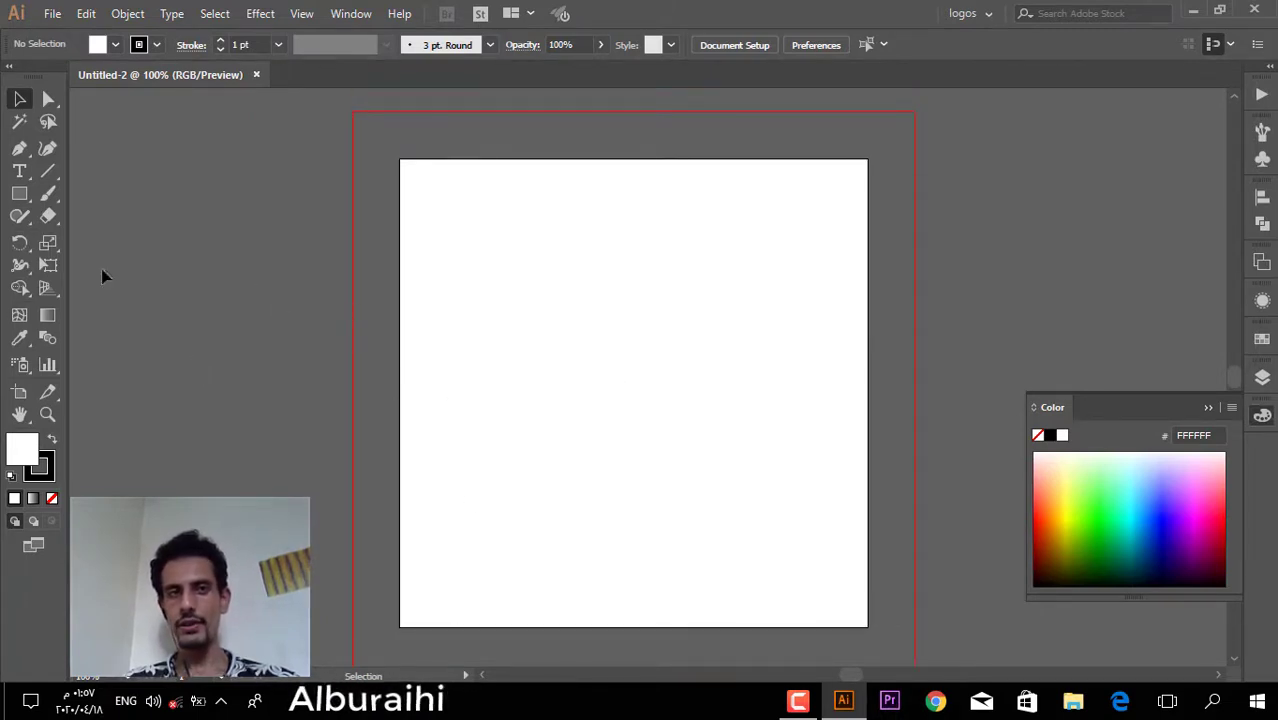
click(19, 197)
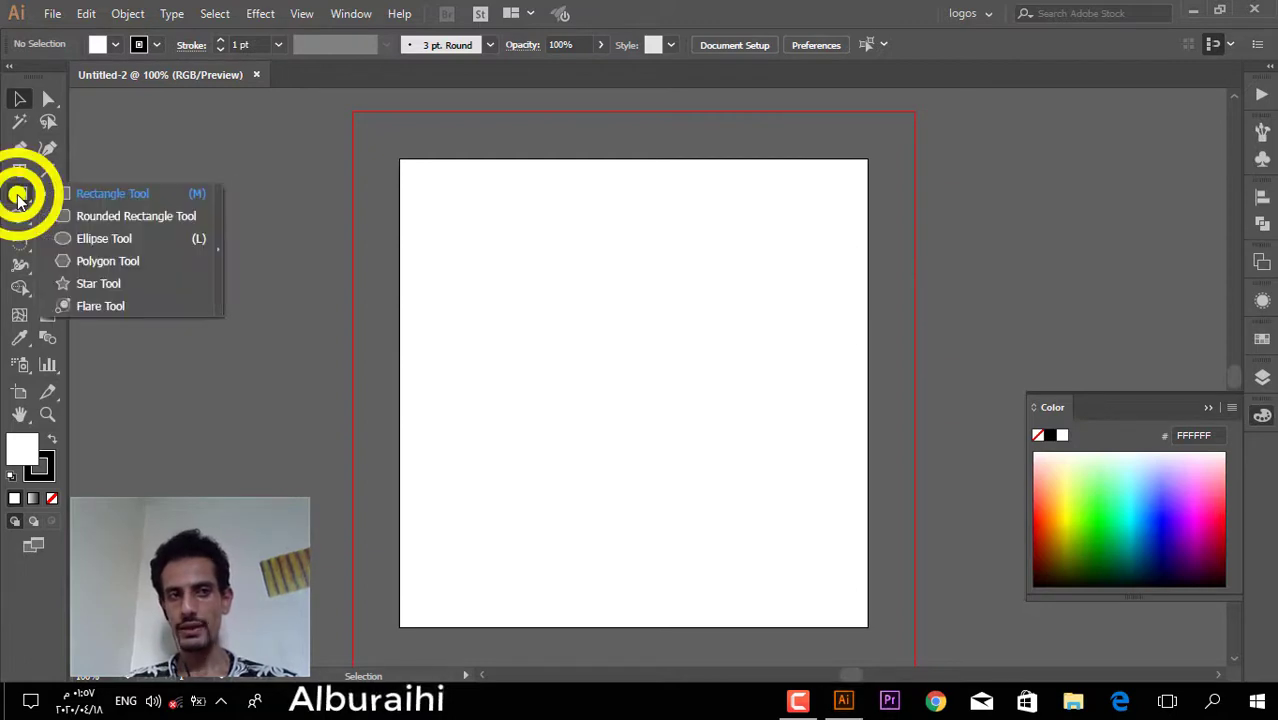
click(132, 242)
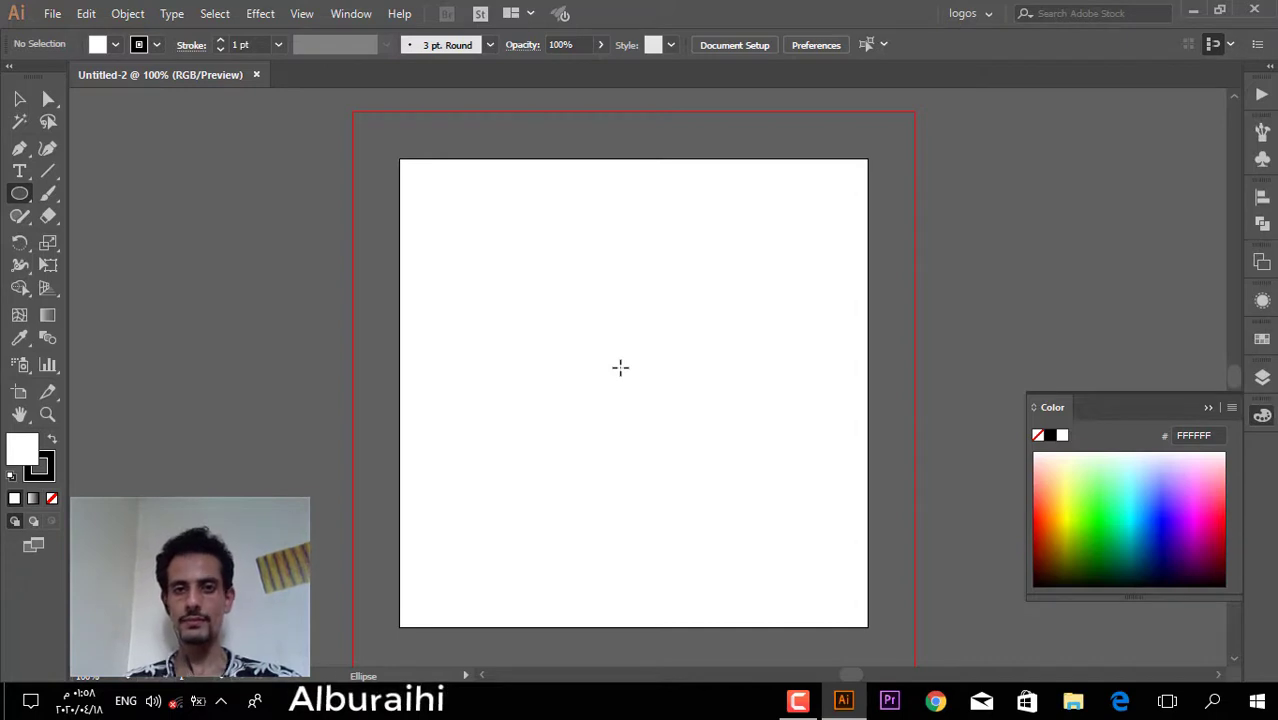
click(620, 367)
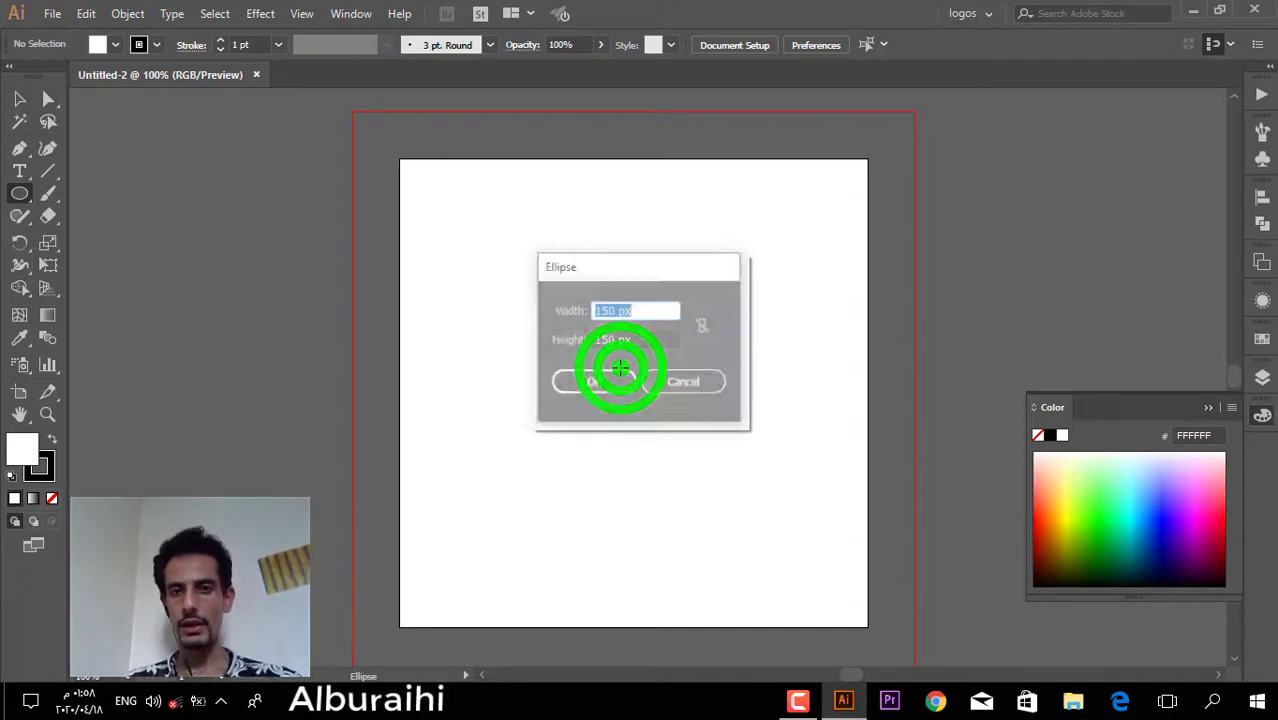
click(614, 311)
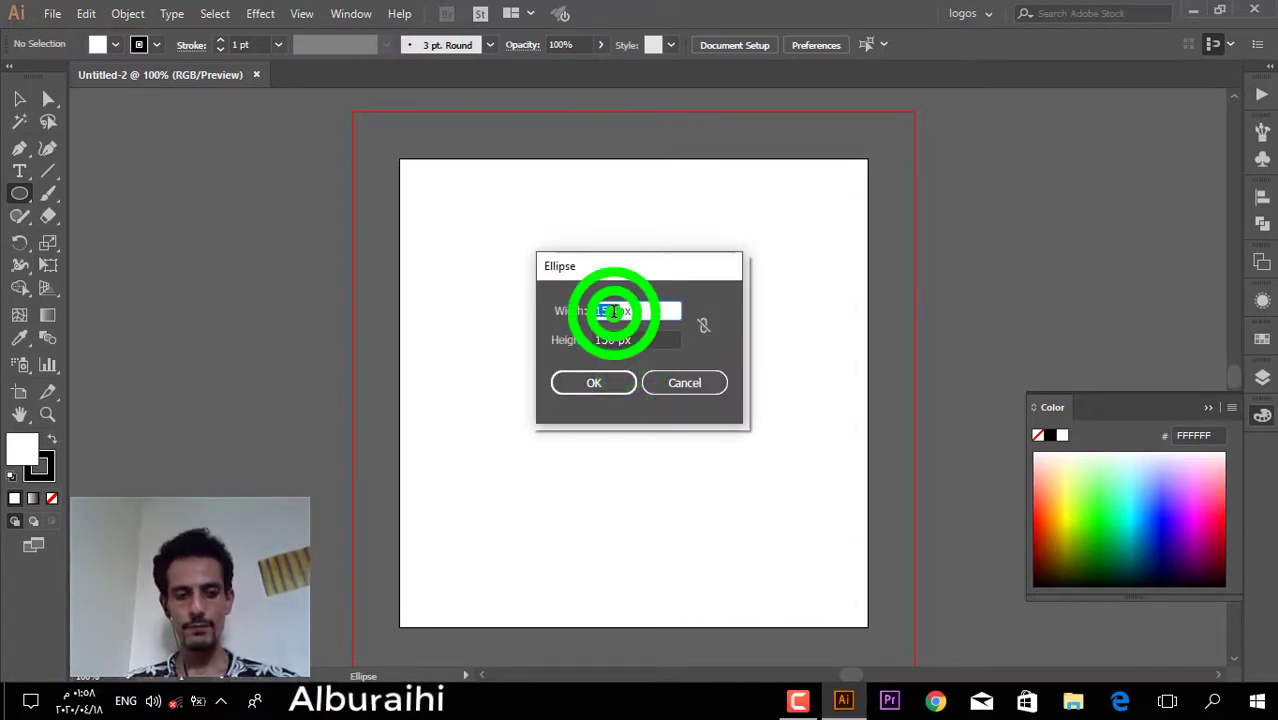
text(4)
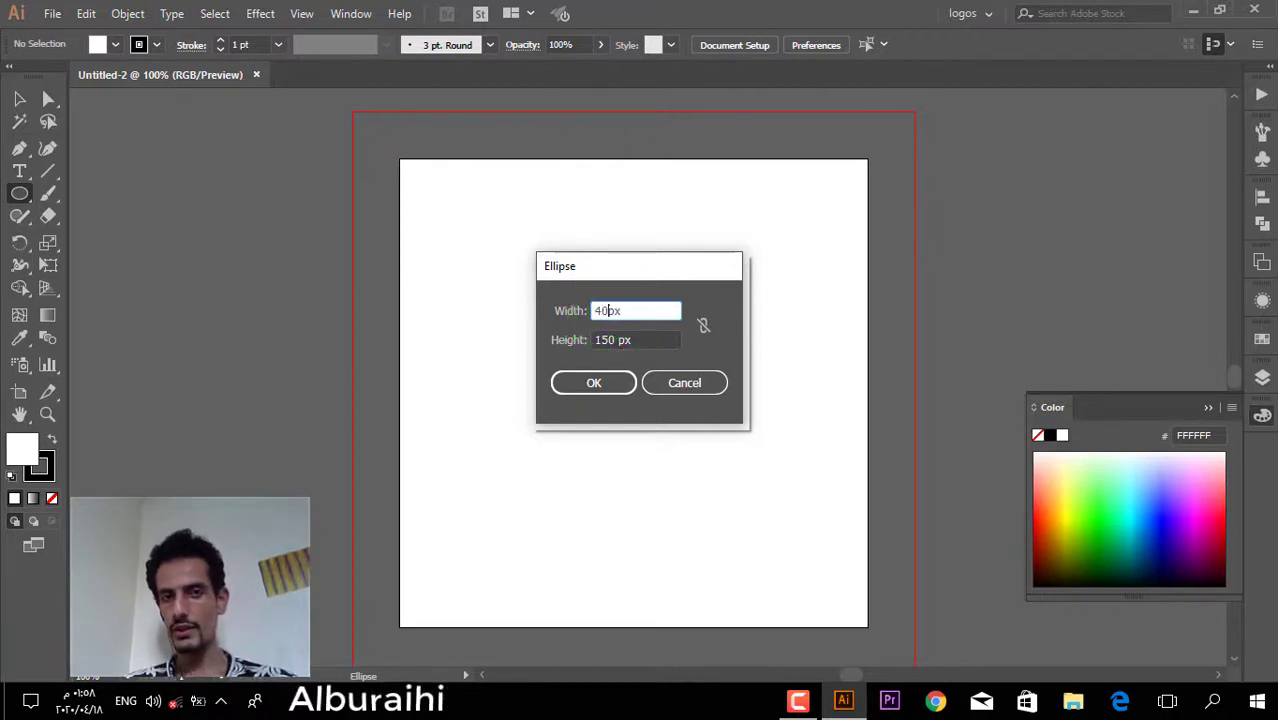
text(00)
double_click(610, 340)
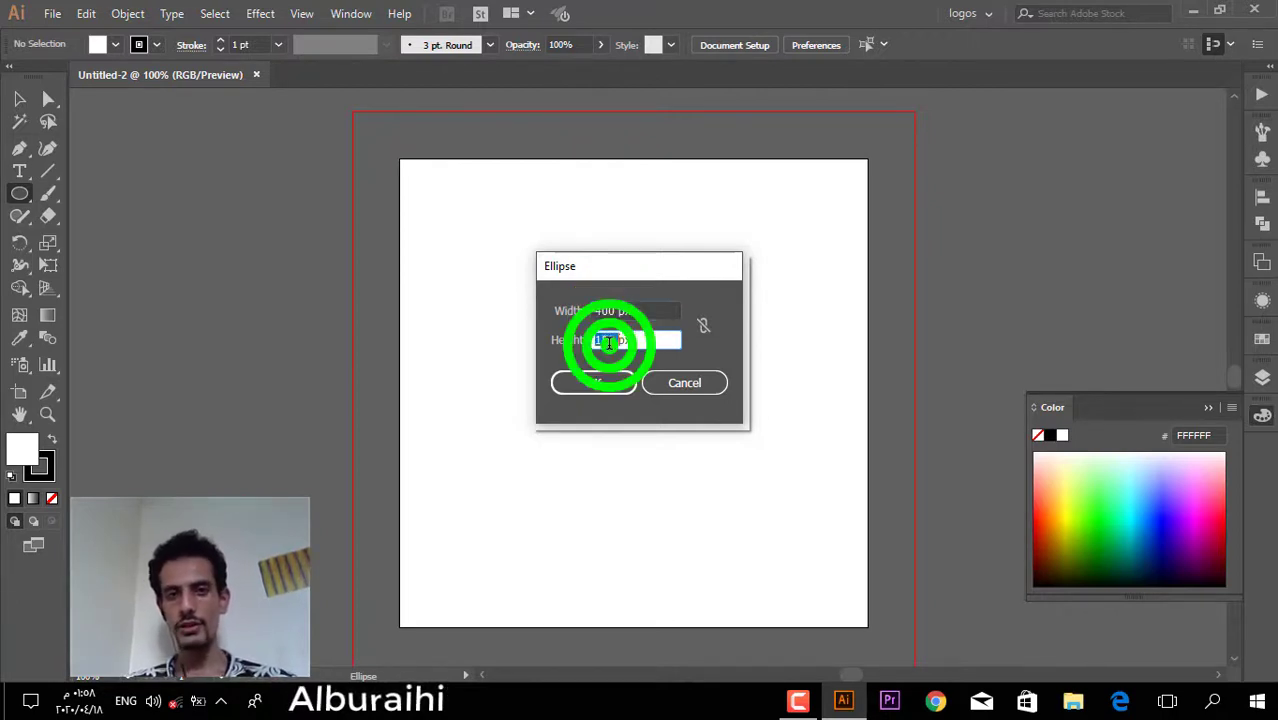
text(4)
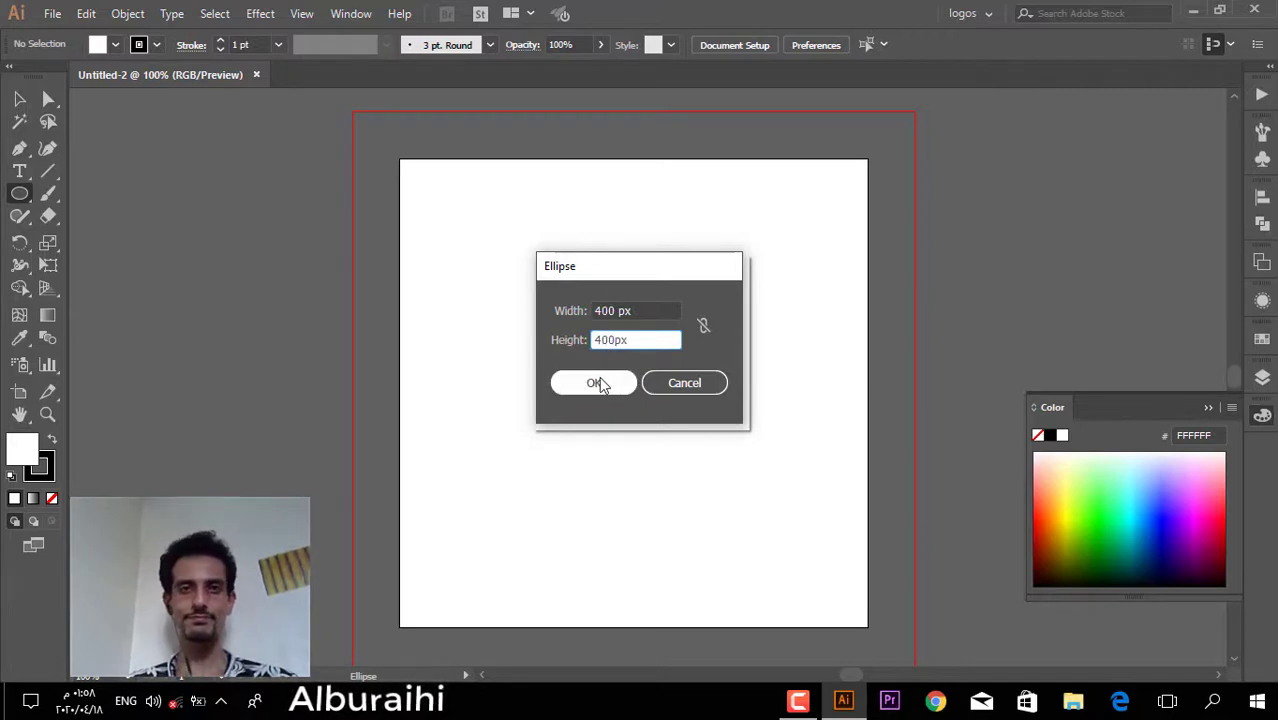
click(598, 383)
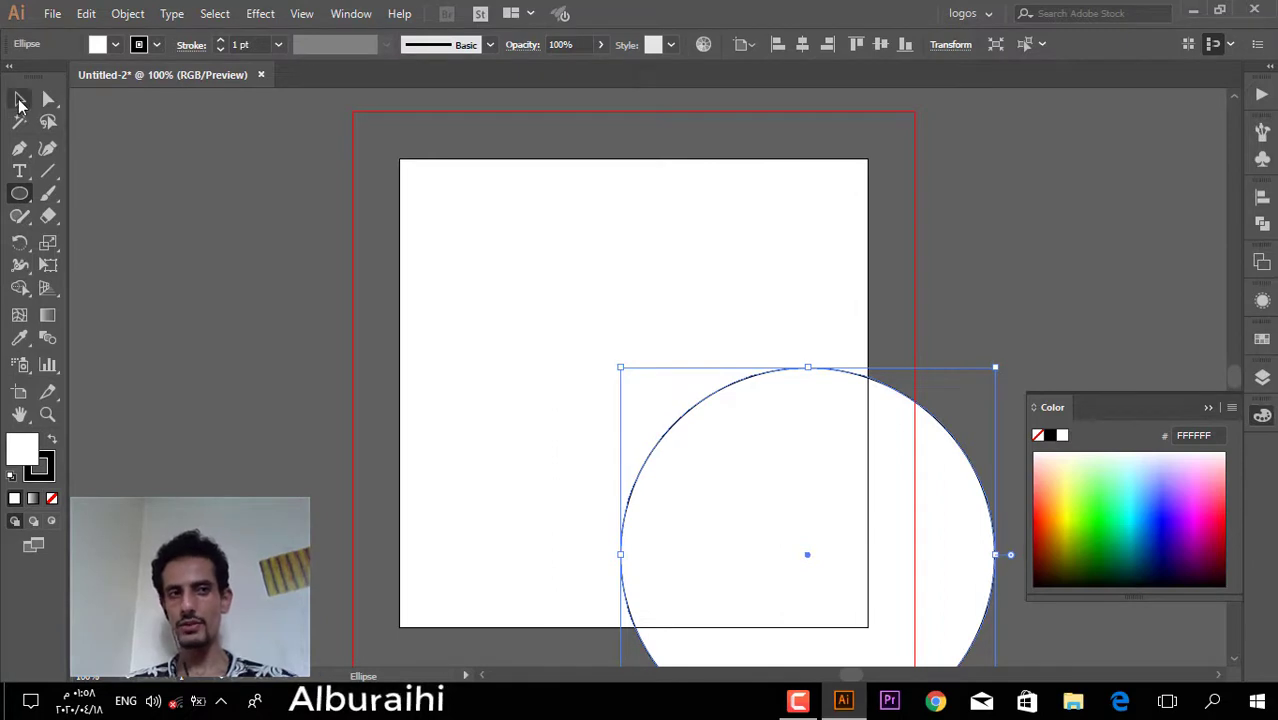
- Centre the circle vertically and horizontally on the artboard using the Align options
click(19, 101)
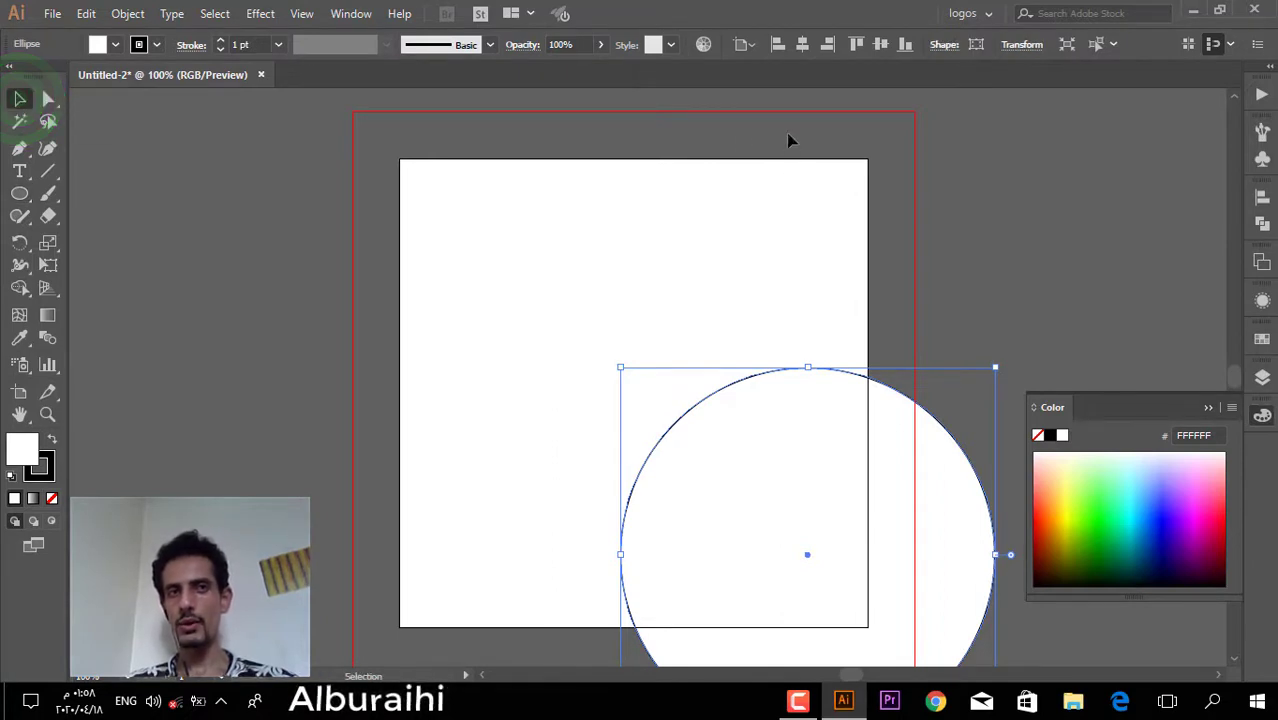
click(349, 16)
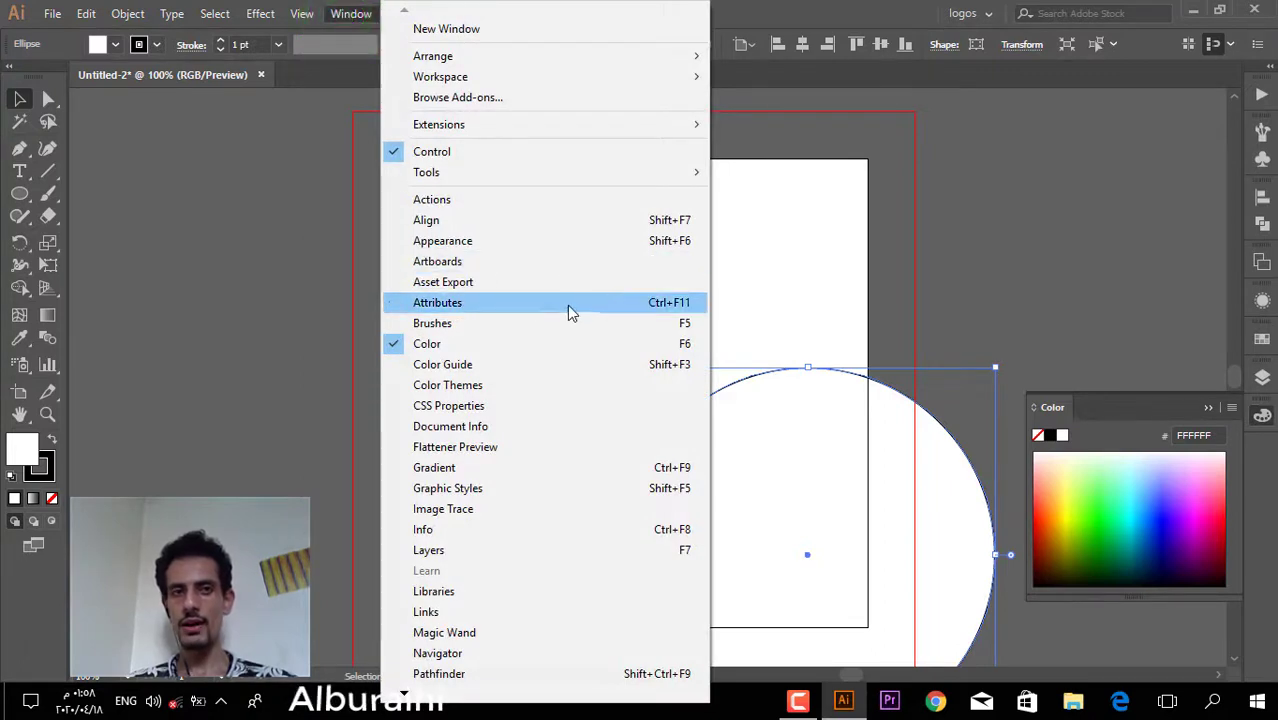
click(518, 220)
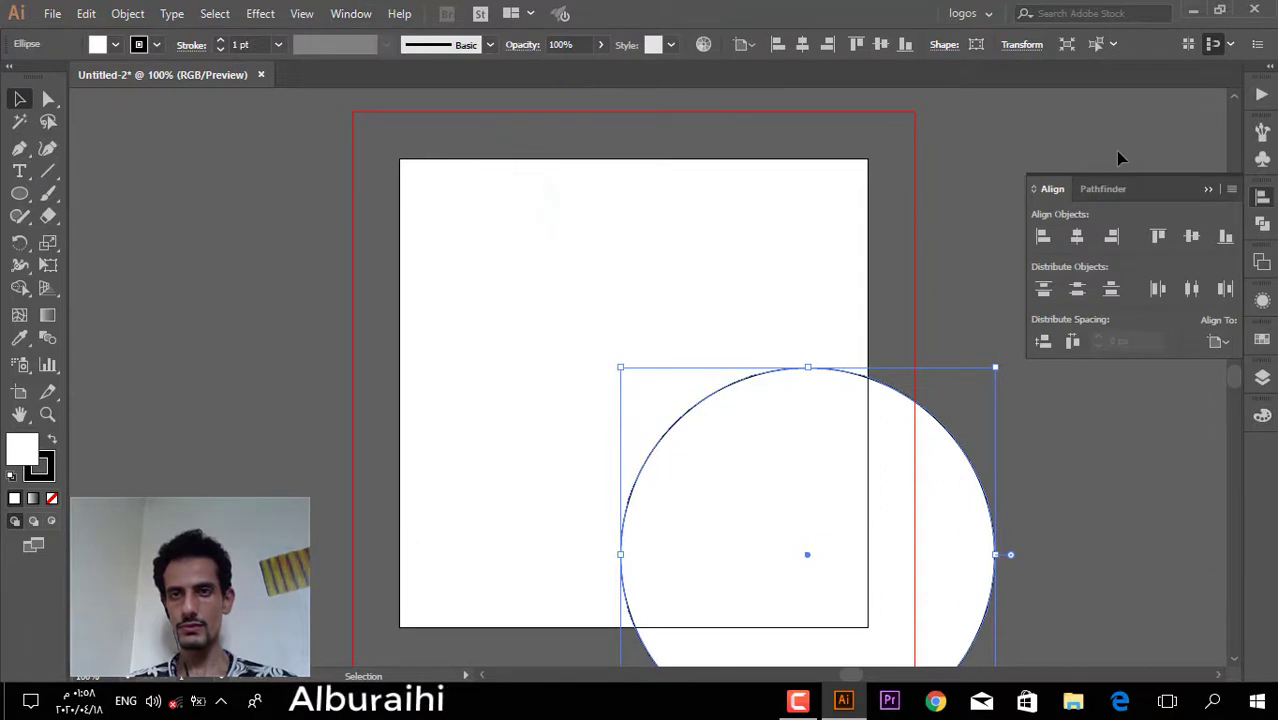
click(1191, 237)
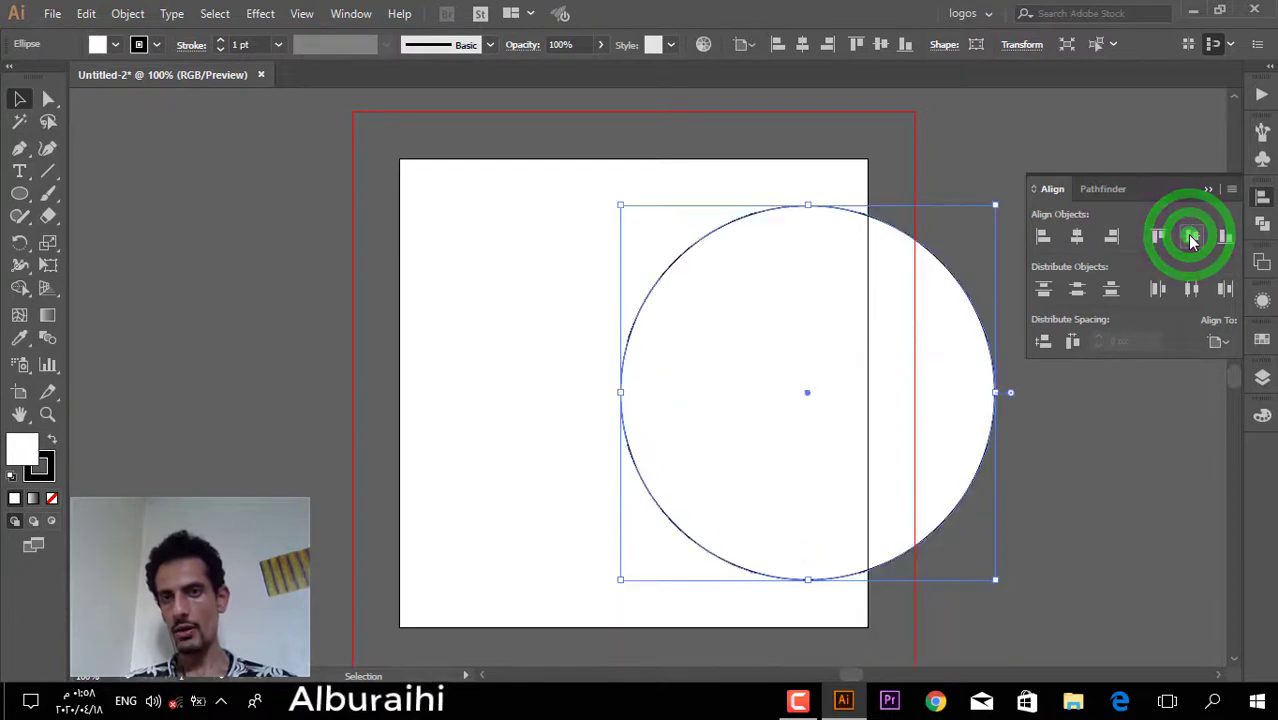
click(1076, 237)
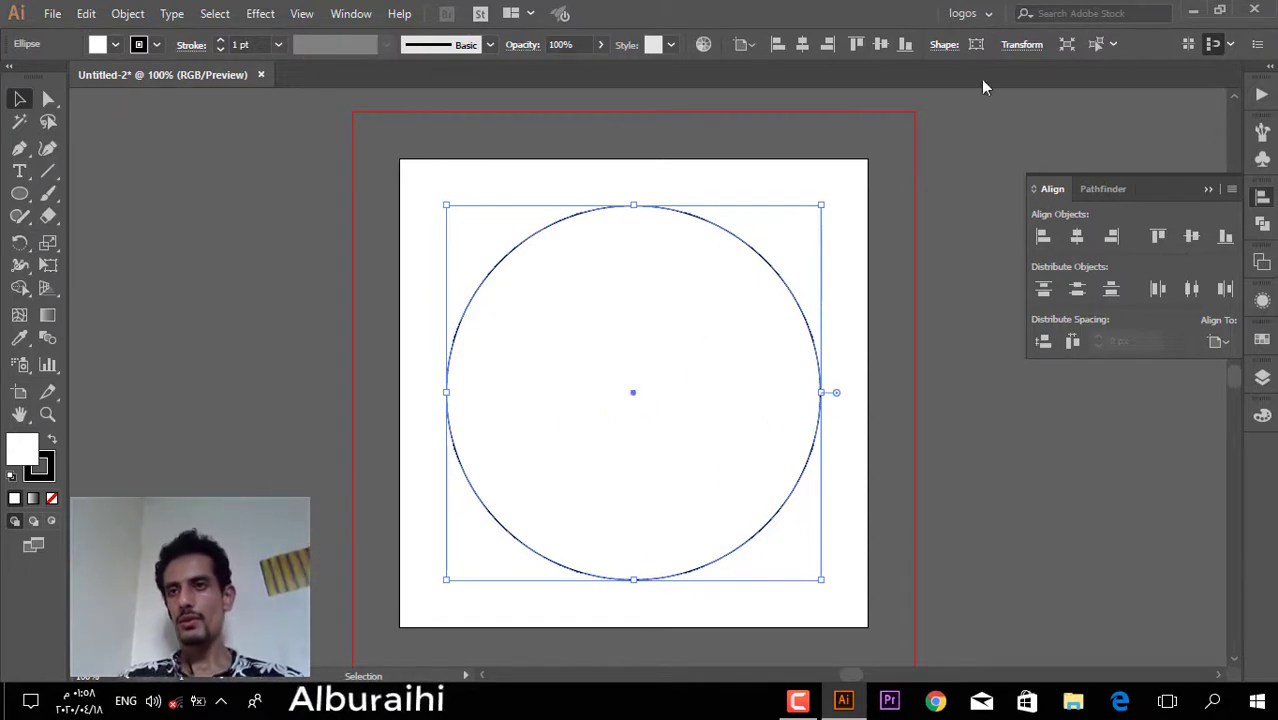
- Shrink the window to reveal the desktop, paste the desktop screenshot into the maximized document, and place it left of the artboard
click(1220, 14)
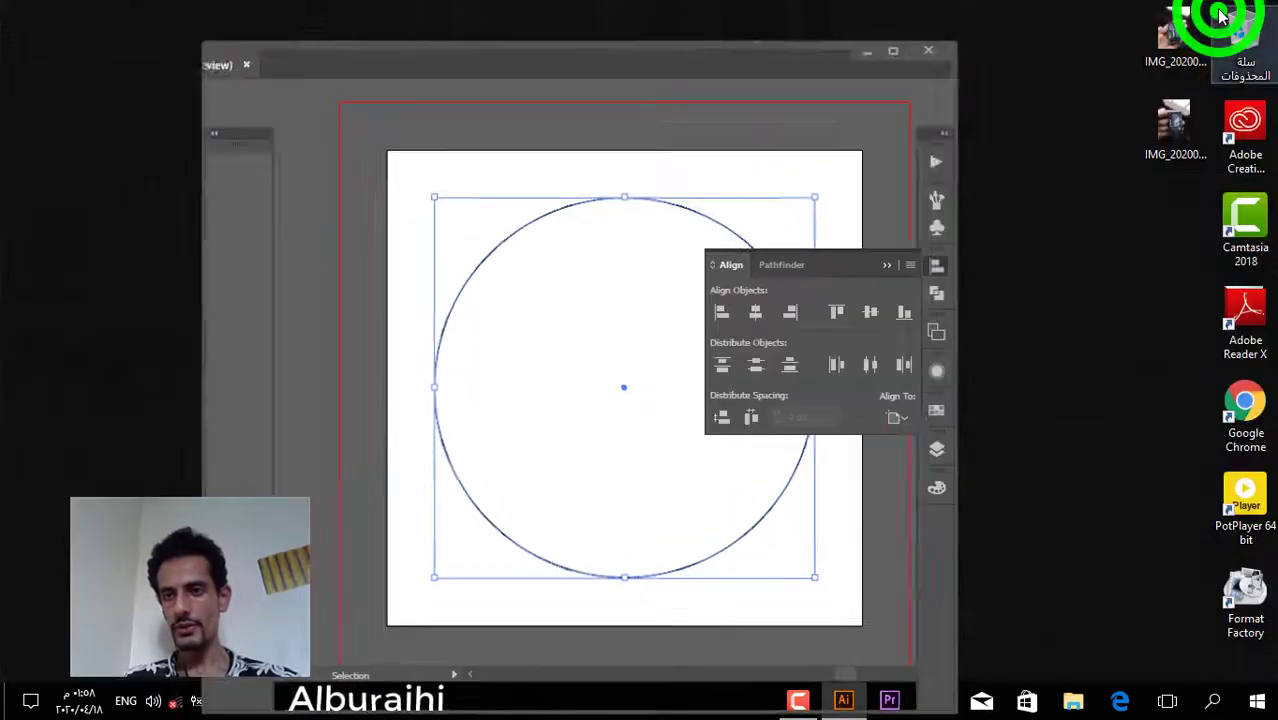
click(1136, 254)
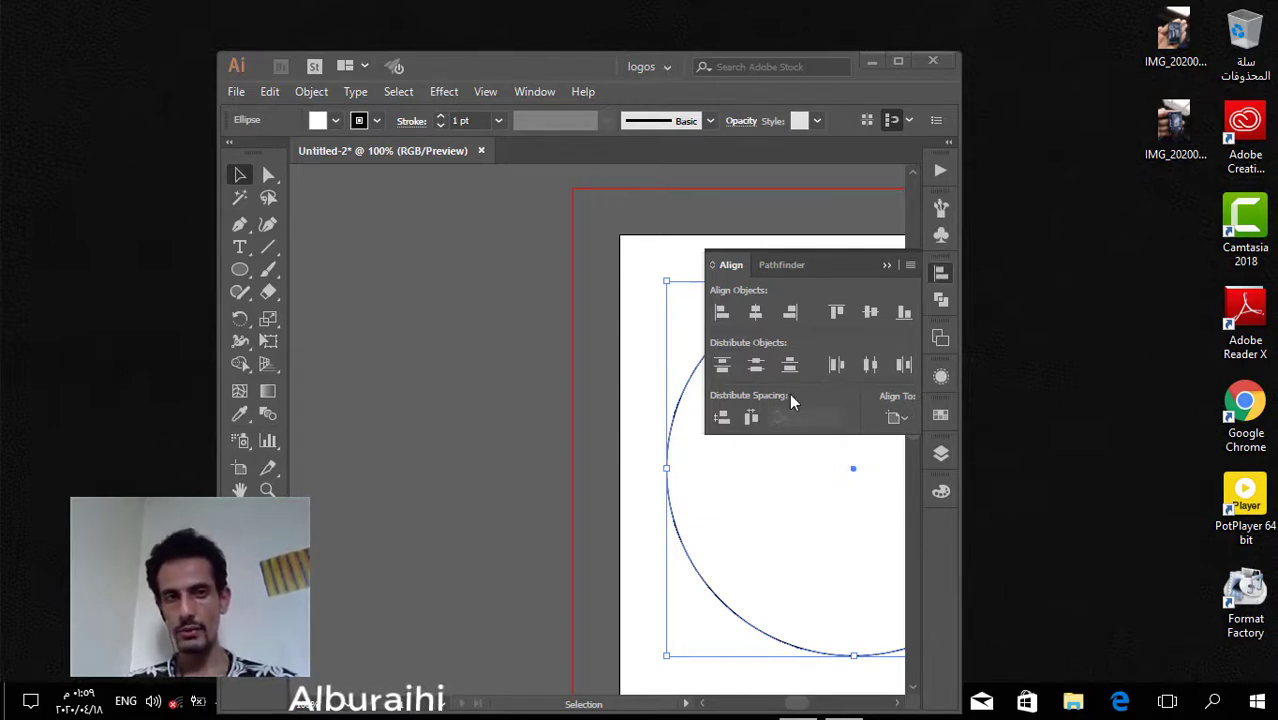
click(452, 402)
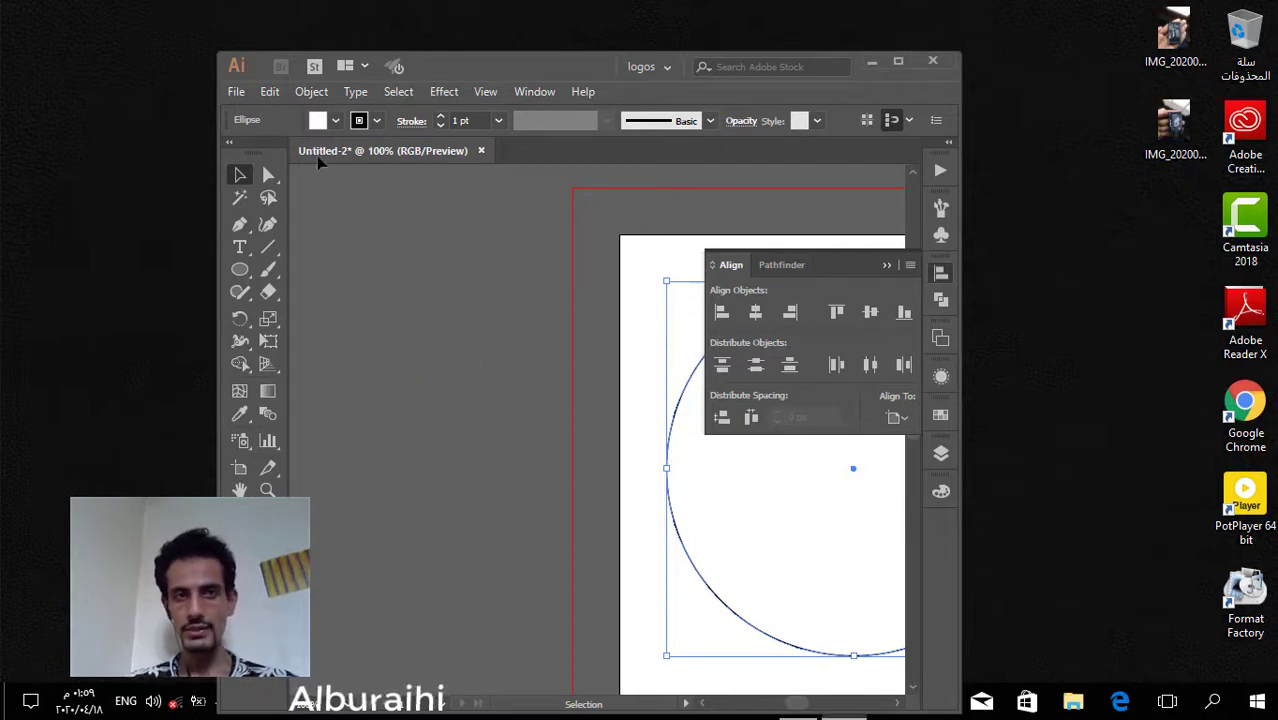
click(267, 92)
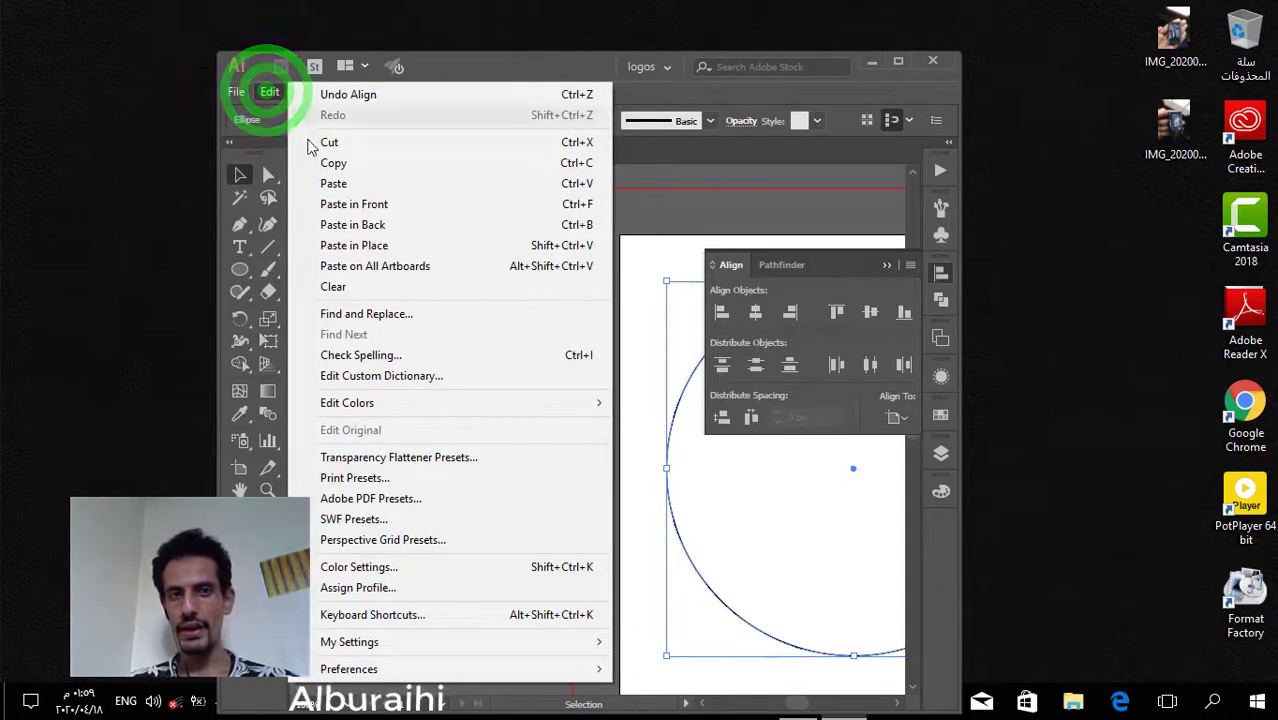
click(375, 185)
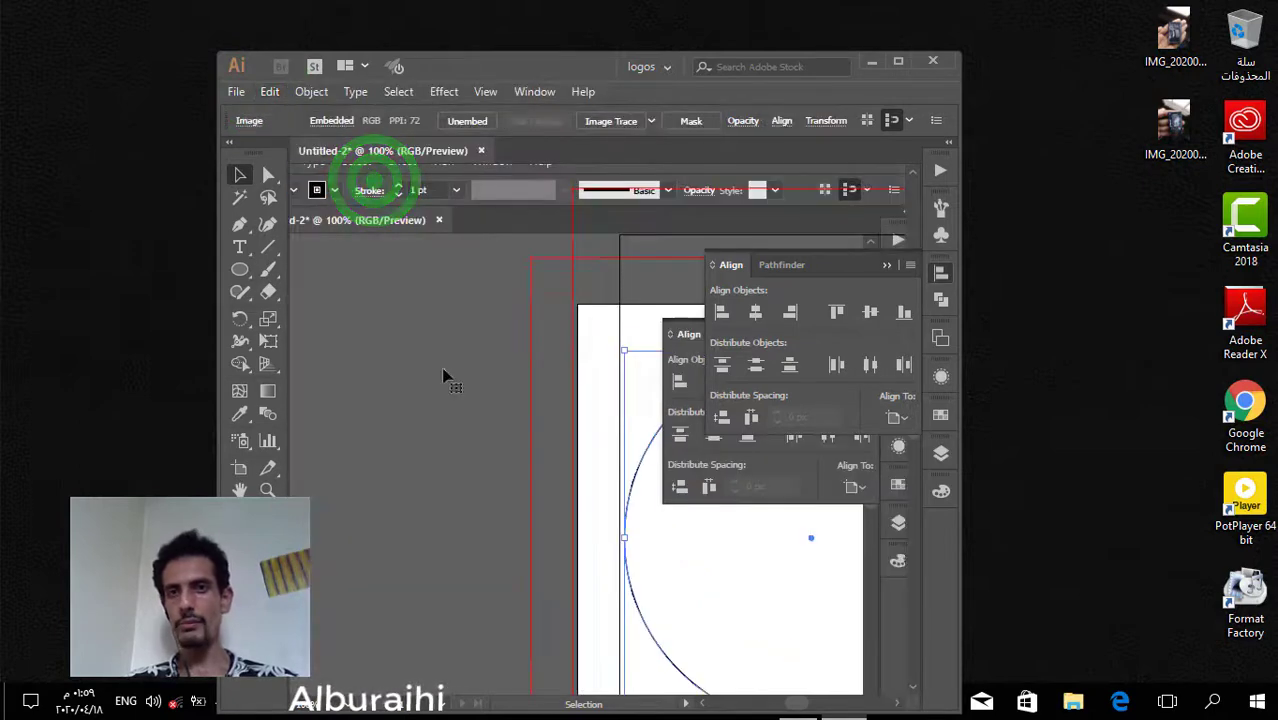
click(897, 63)
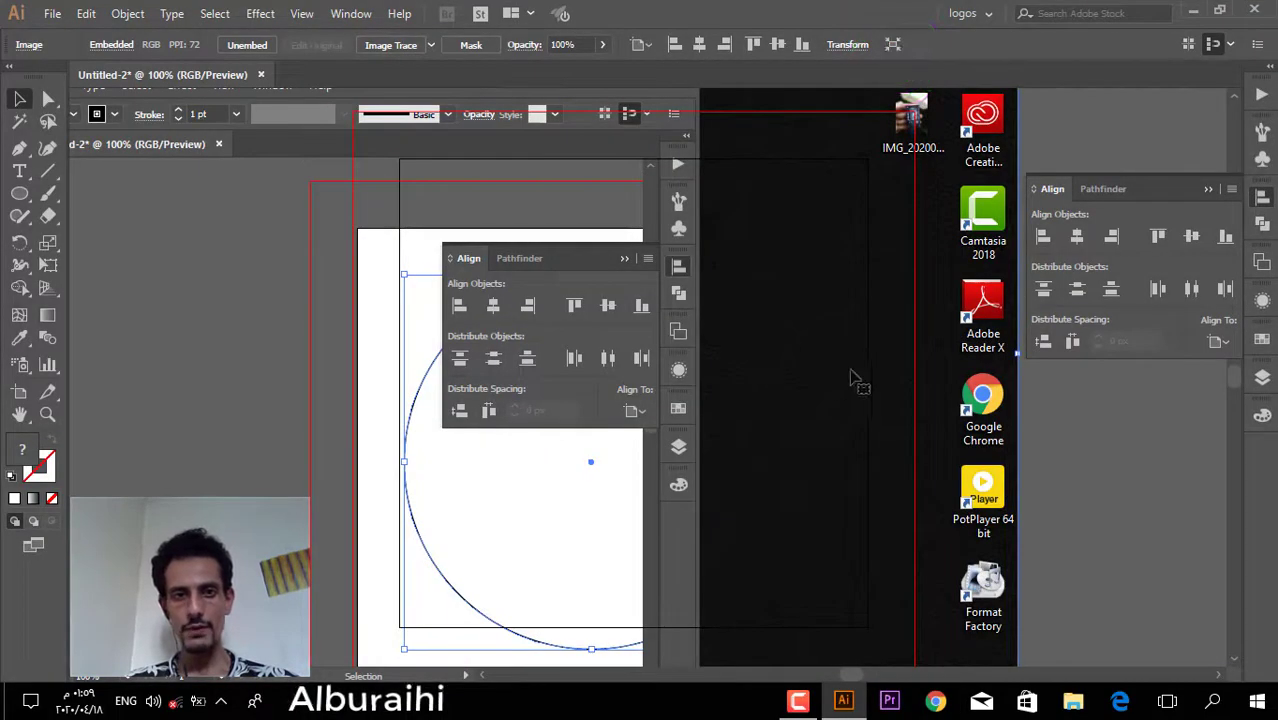
drag(855, 380, 257, 366)
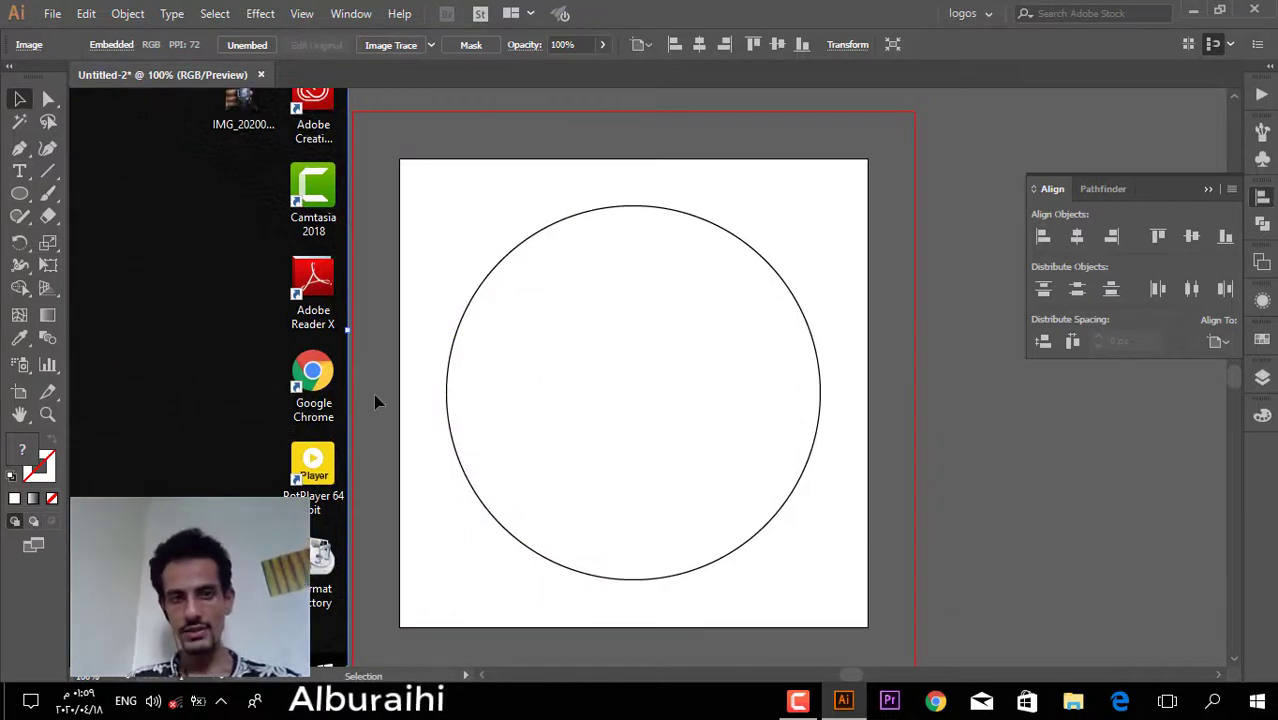
- Select the 400 px circle on the artboard and remove its stroke
click(561, 356)
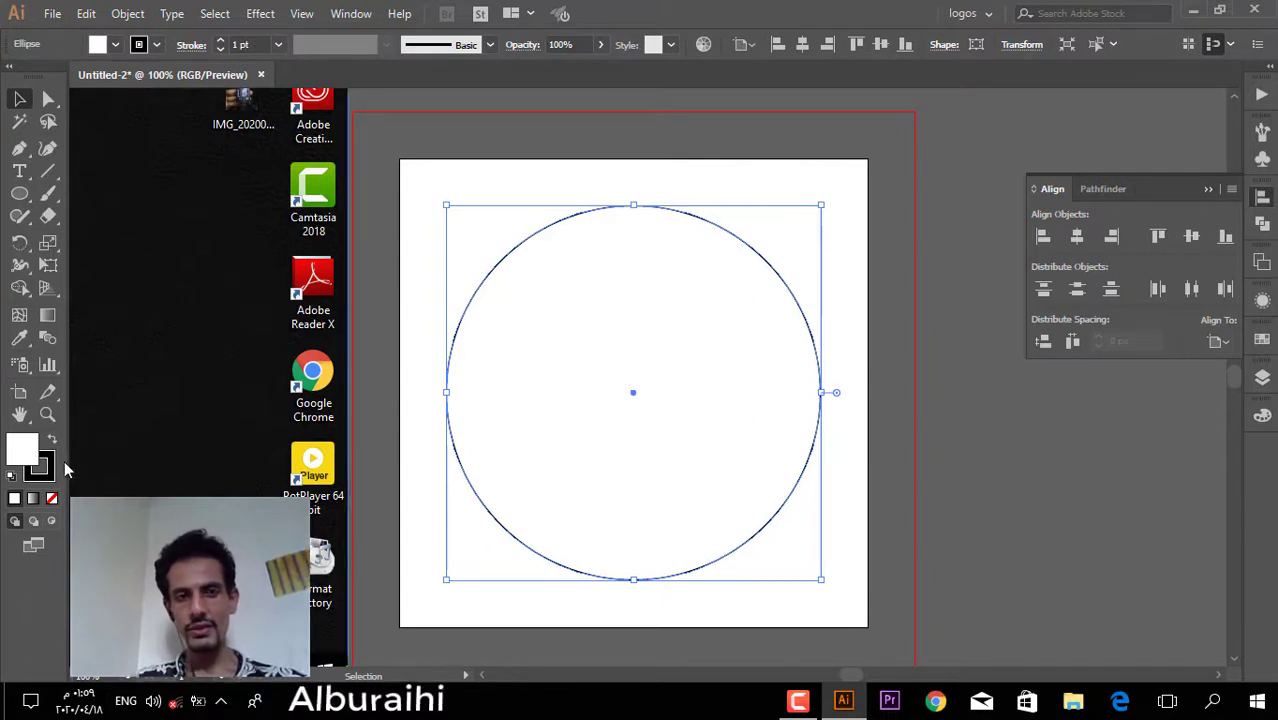
click(605, 271)
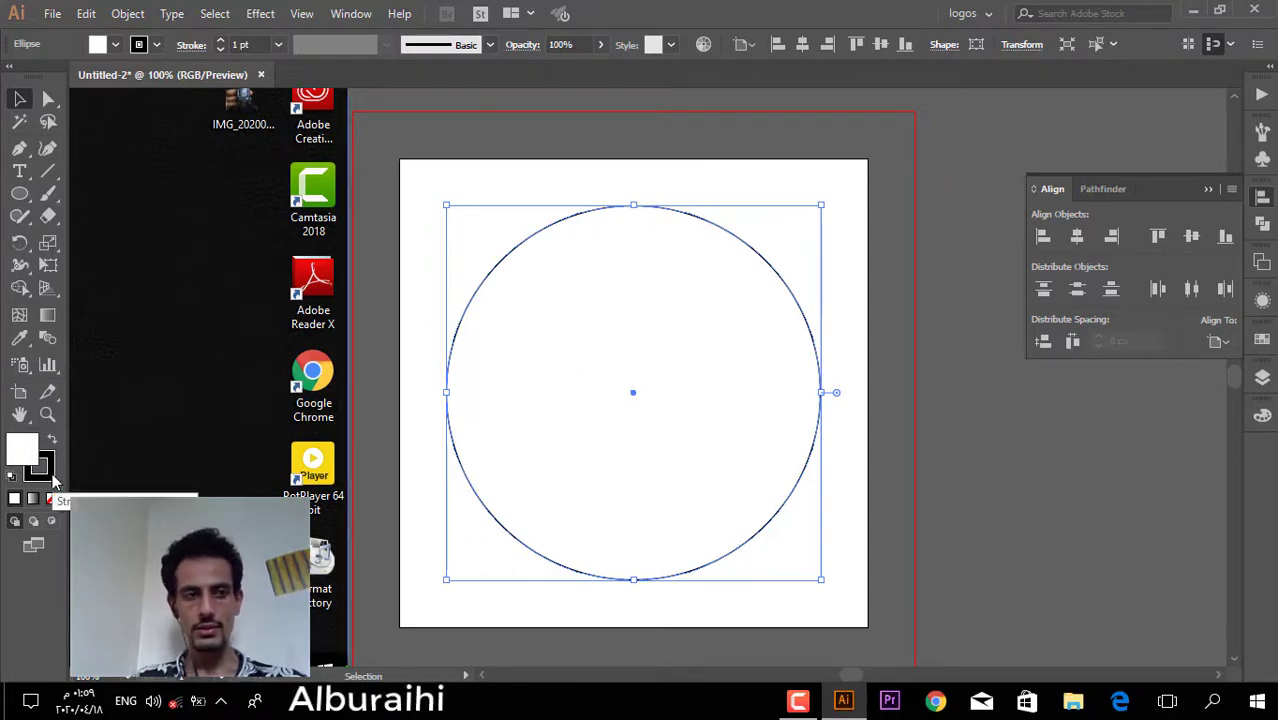
double_click(52, 476)
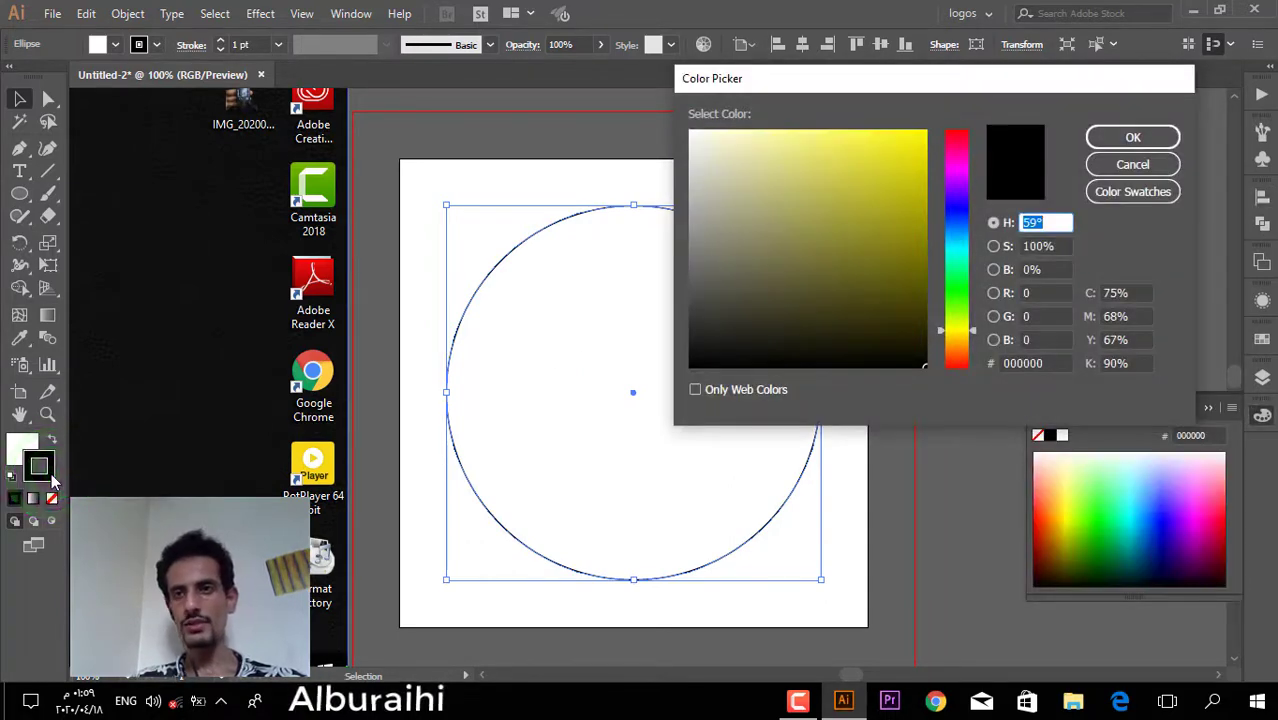
click(1093, 164)
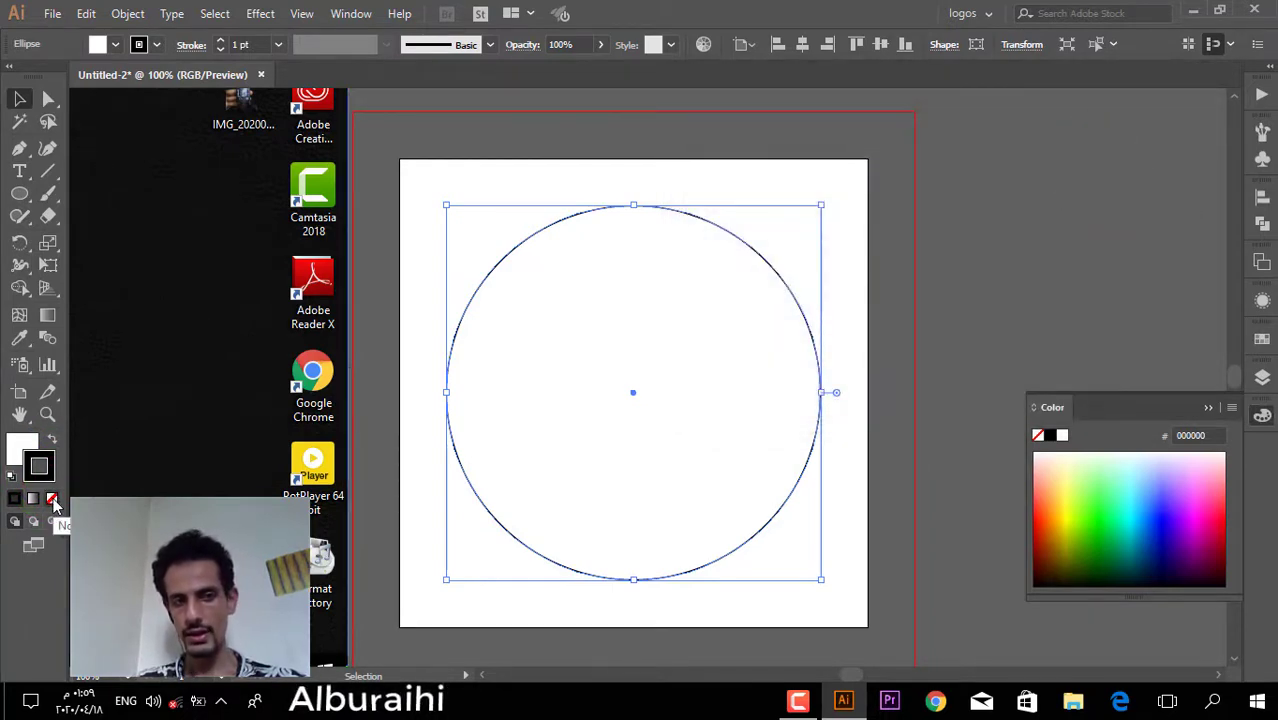
click(52, 499)
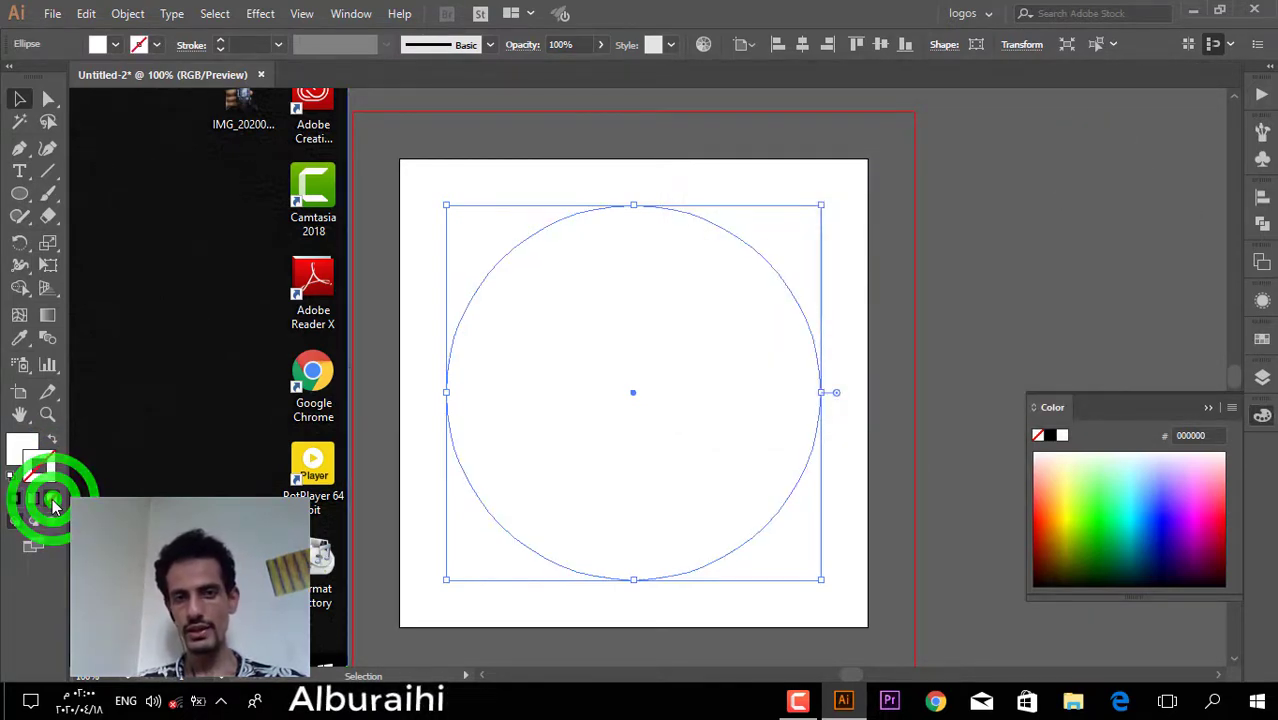
click(522, 304)
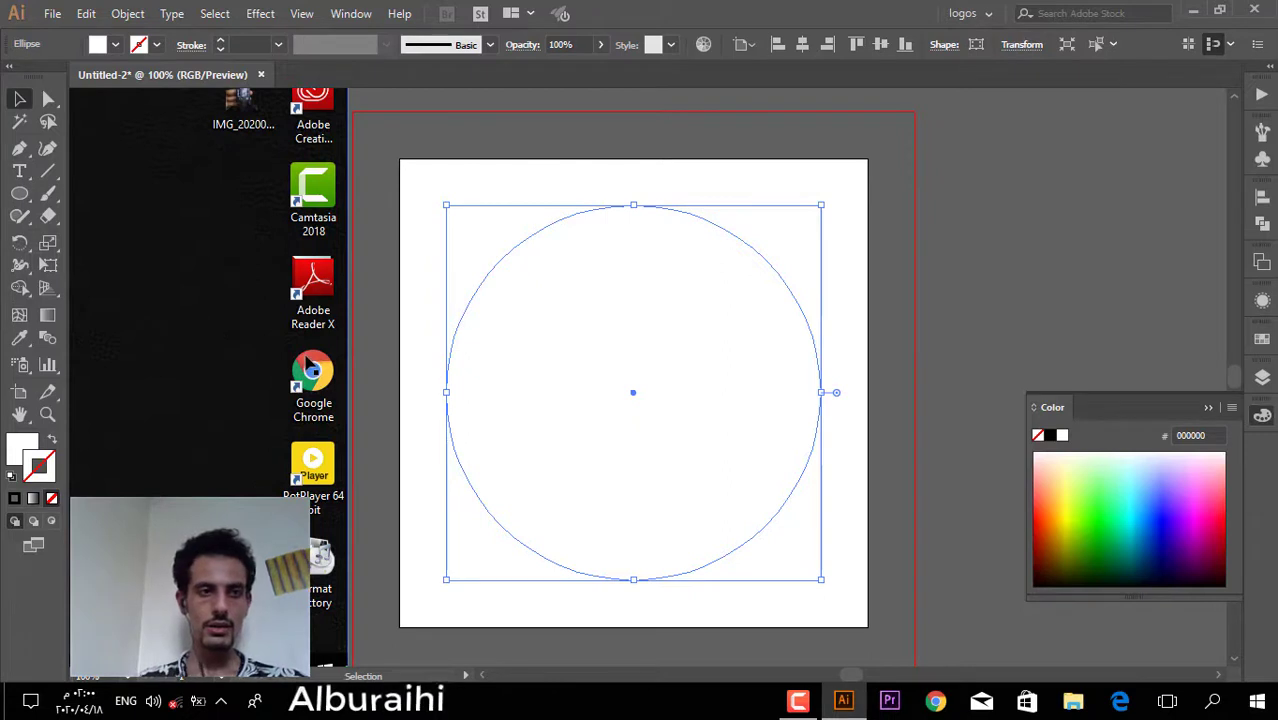
- Fill the 400 px circle with the red sampled by Eyedropper from the Google Chrome icon in the screenshot
click(20, 340)
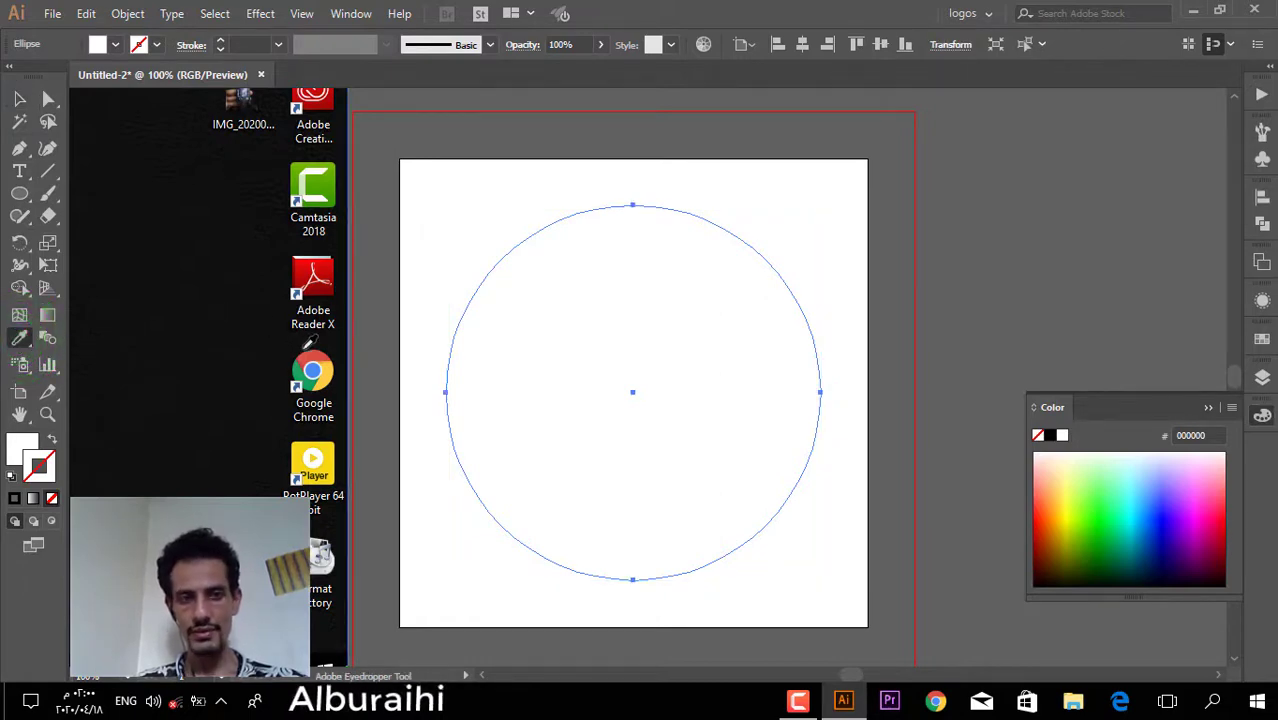
scroll(308, 350, up, 2)
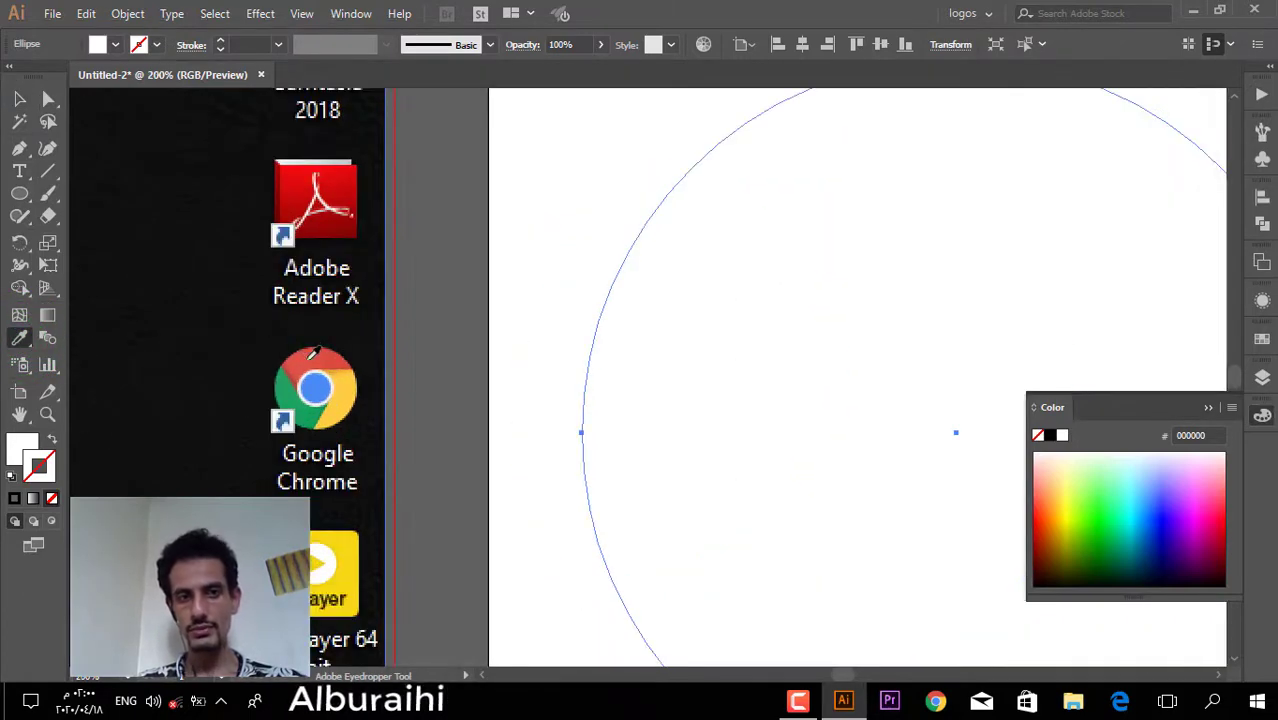
click(321, 351)
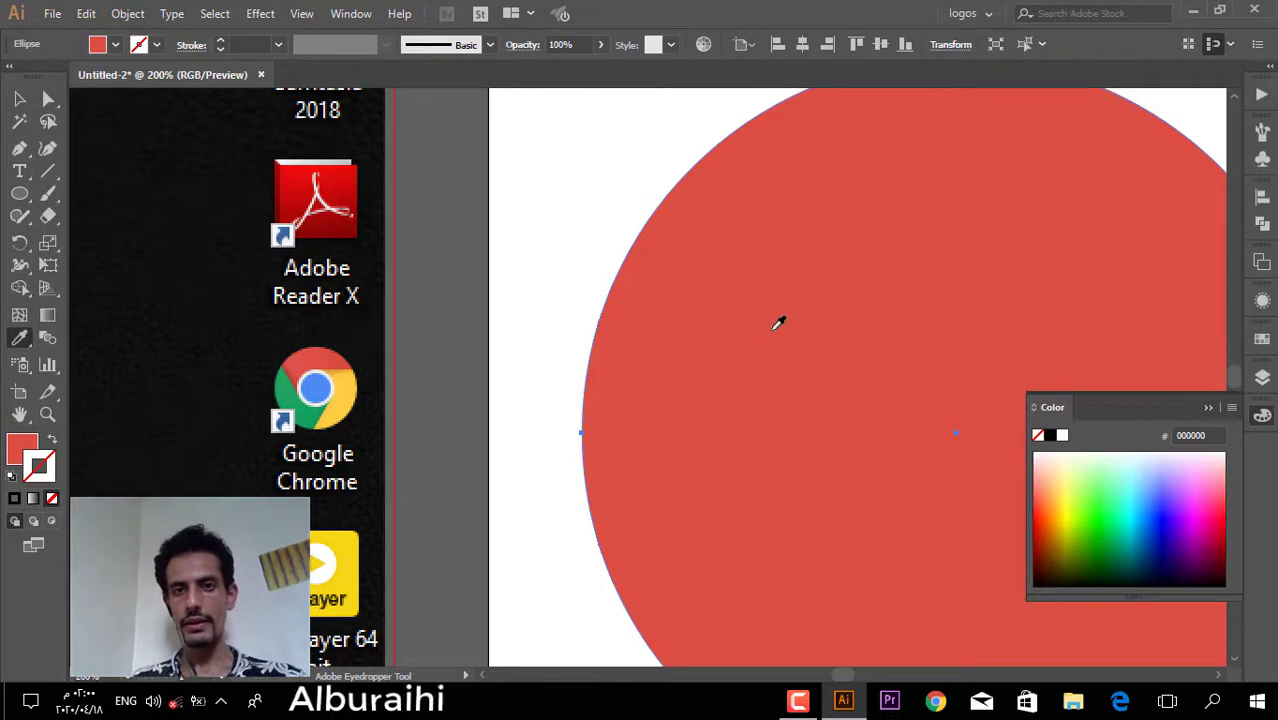
- Examine the blue centre of the Google Chrome icon in the screenshot and compare it with the red circle
scroll(762, 321, down, 1)
scroll(762, 321, right, 5)
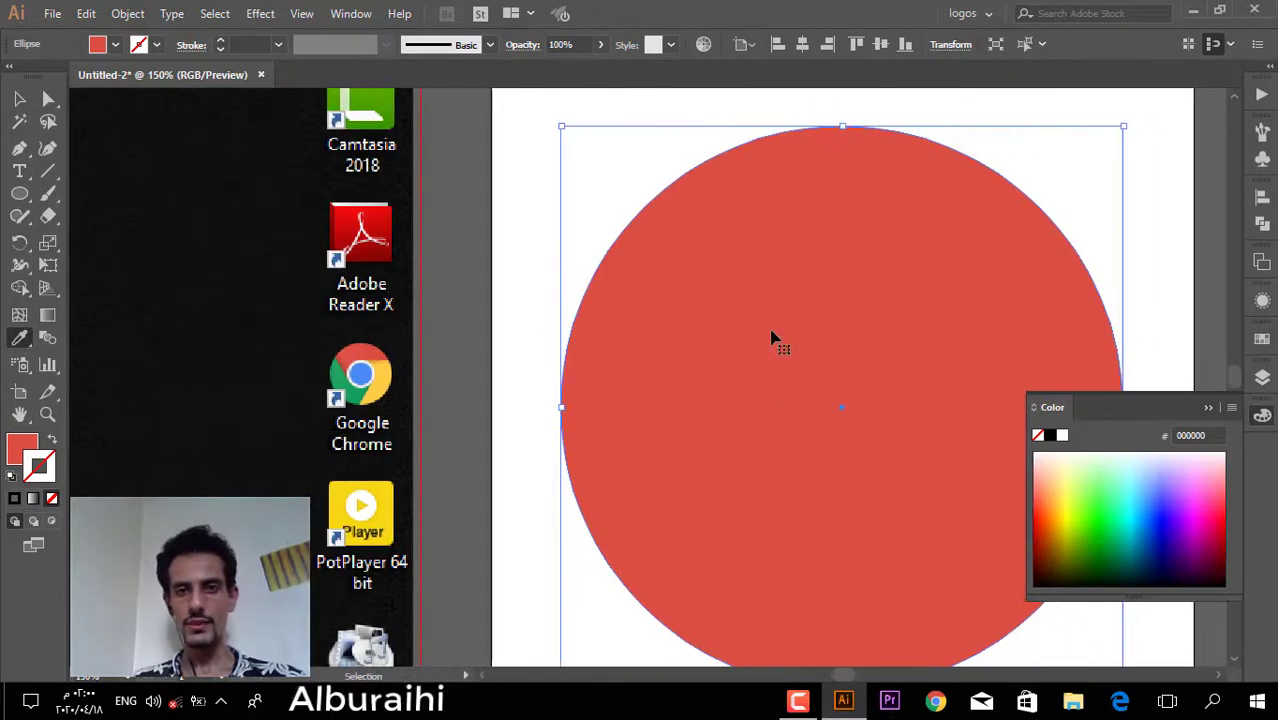
scroll(616, 330, down, 1)
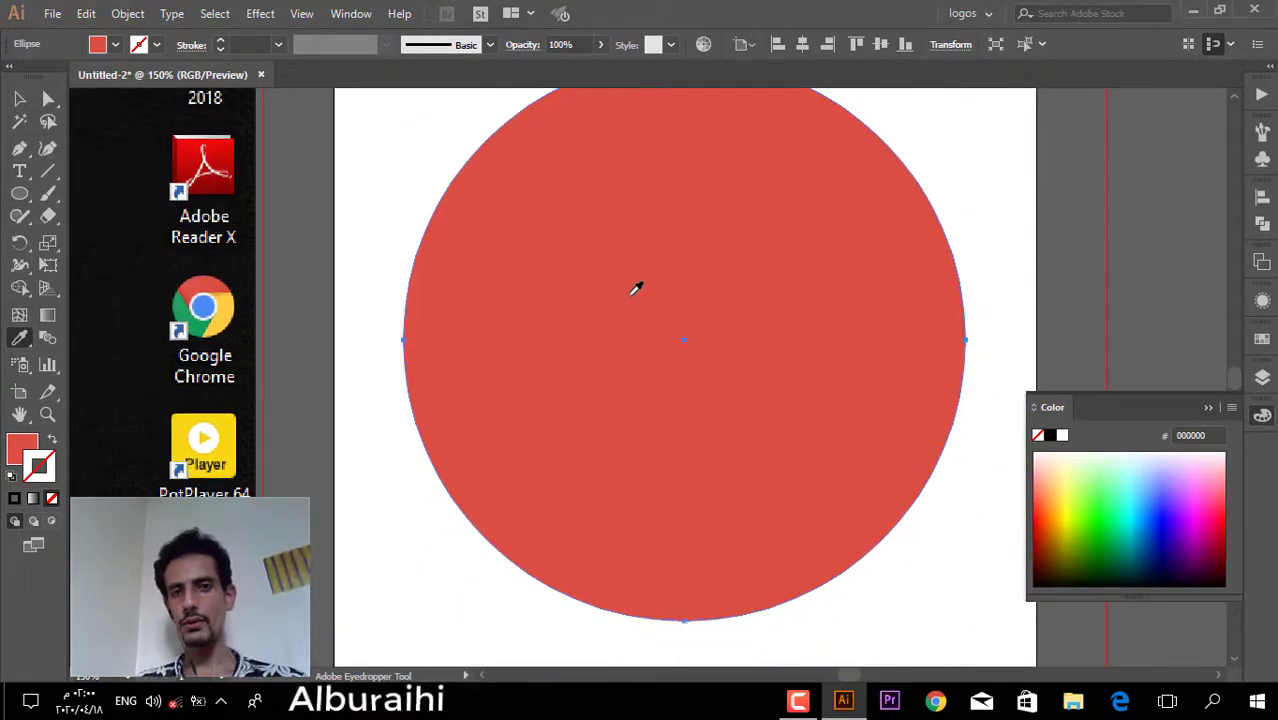
scroll(632, 285, down, 1)
scroll(643, 288, up, 2)
key(ctrl)
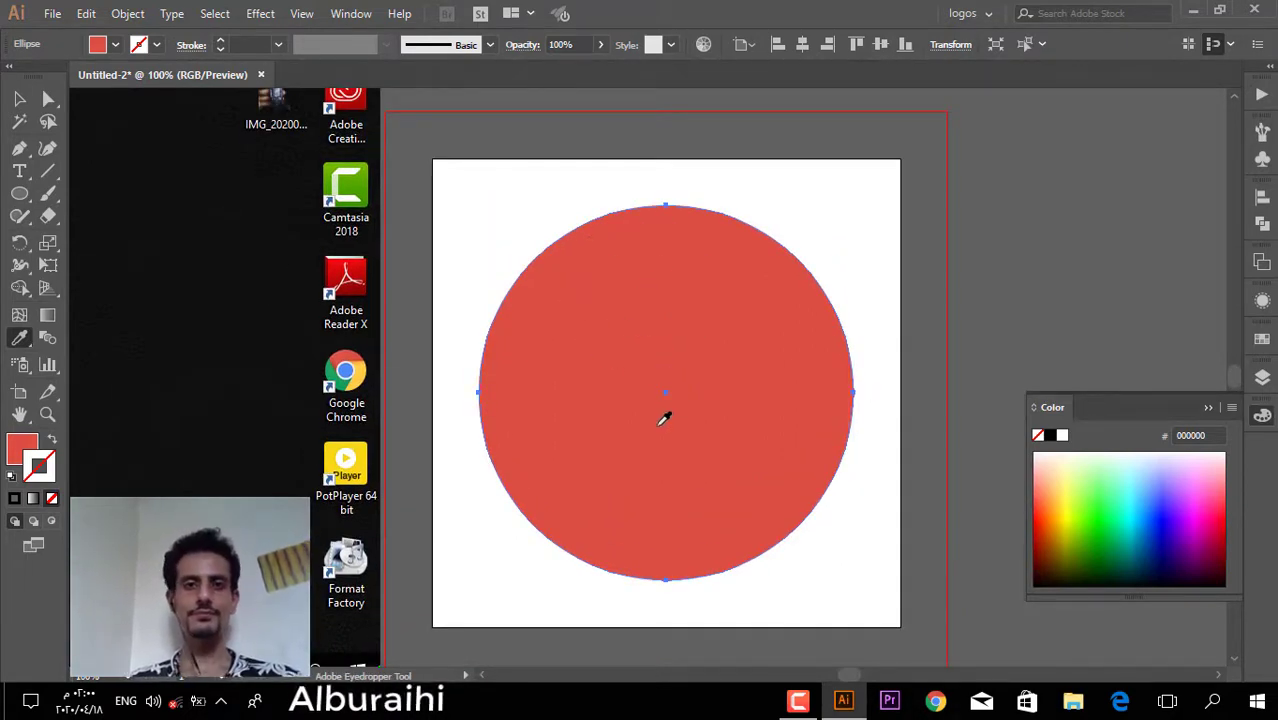
scroll(392, 386, up, 2)
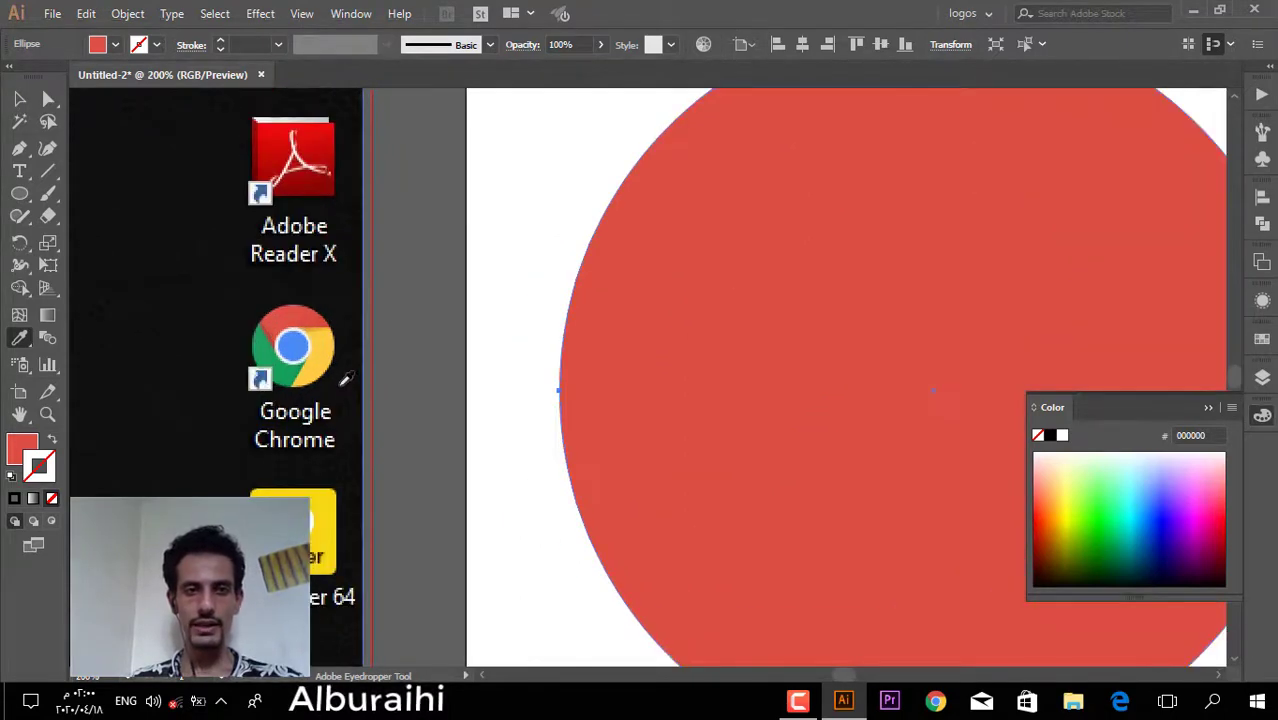
scroll(256, 379, up, 1)
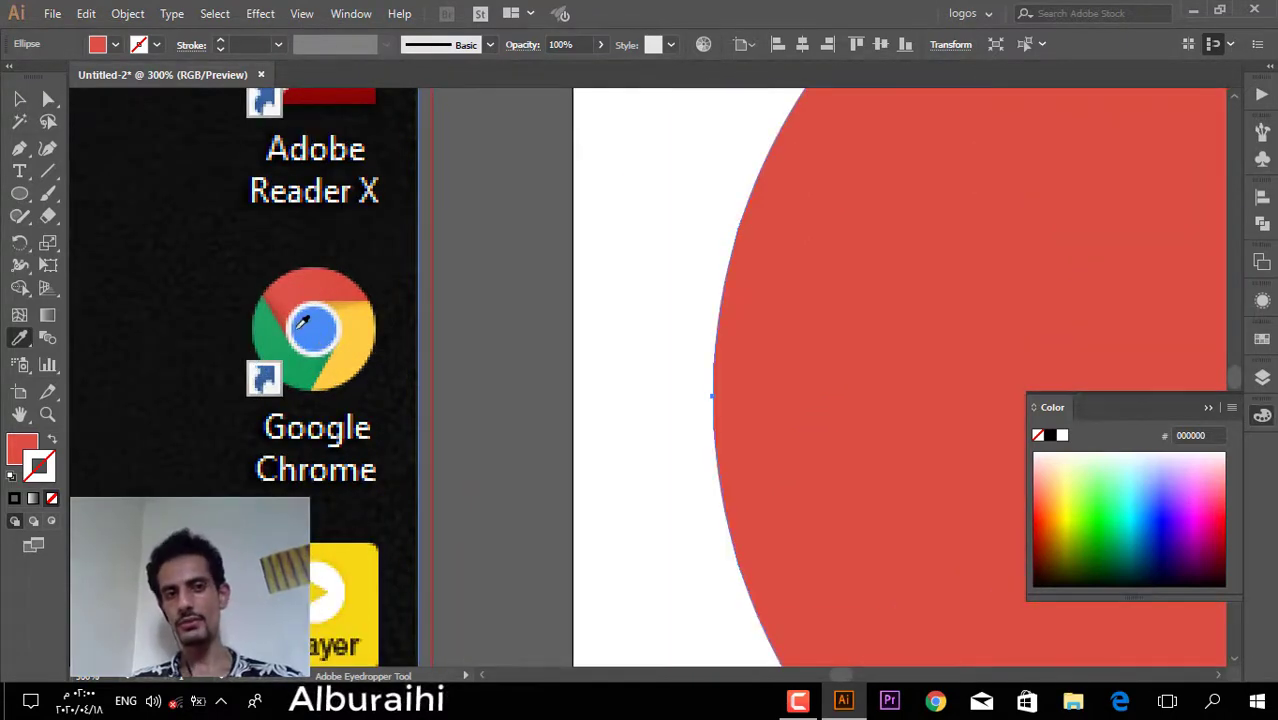
scroll(307, 328, down, 3)
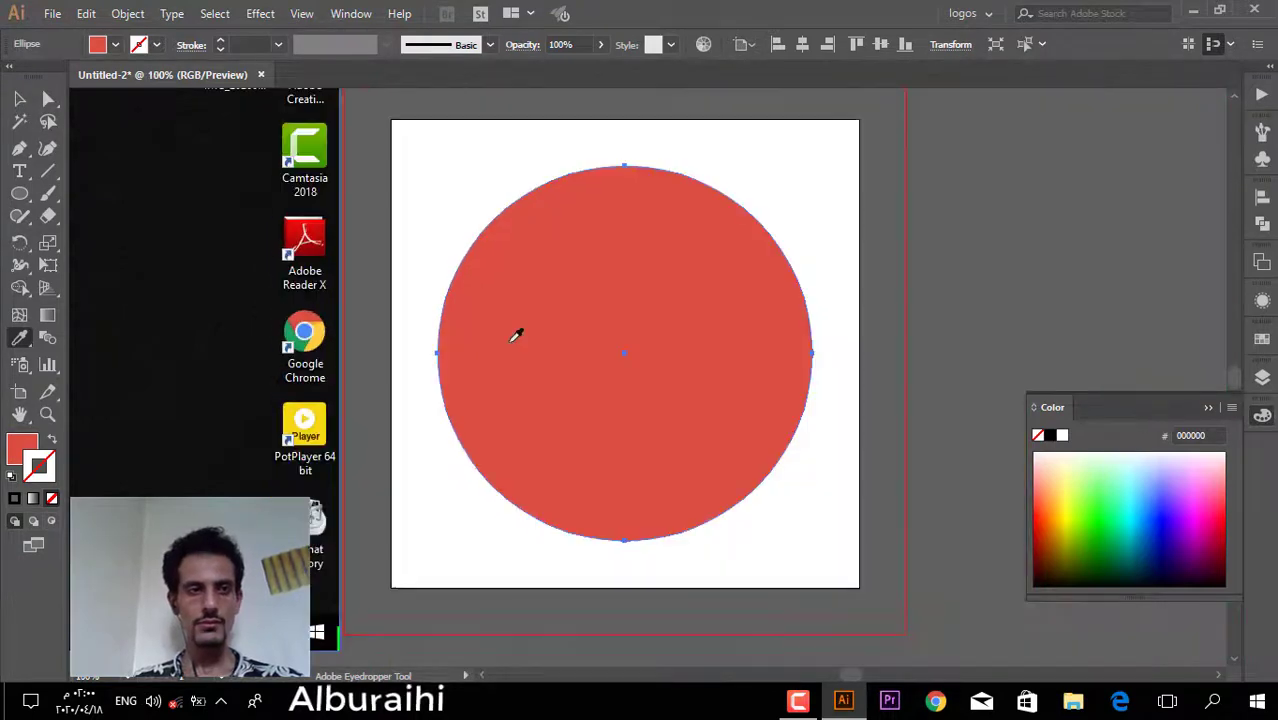
scroll(516, 333, down, 1)
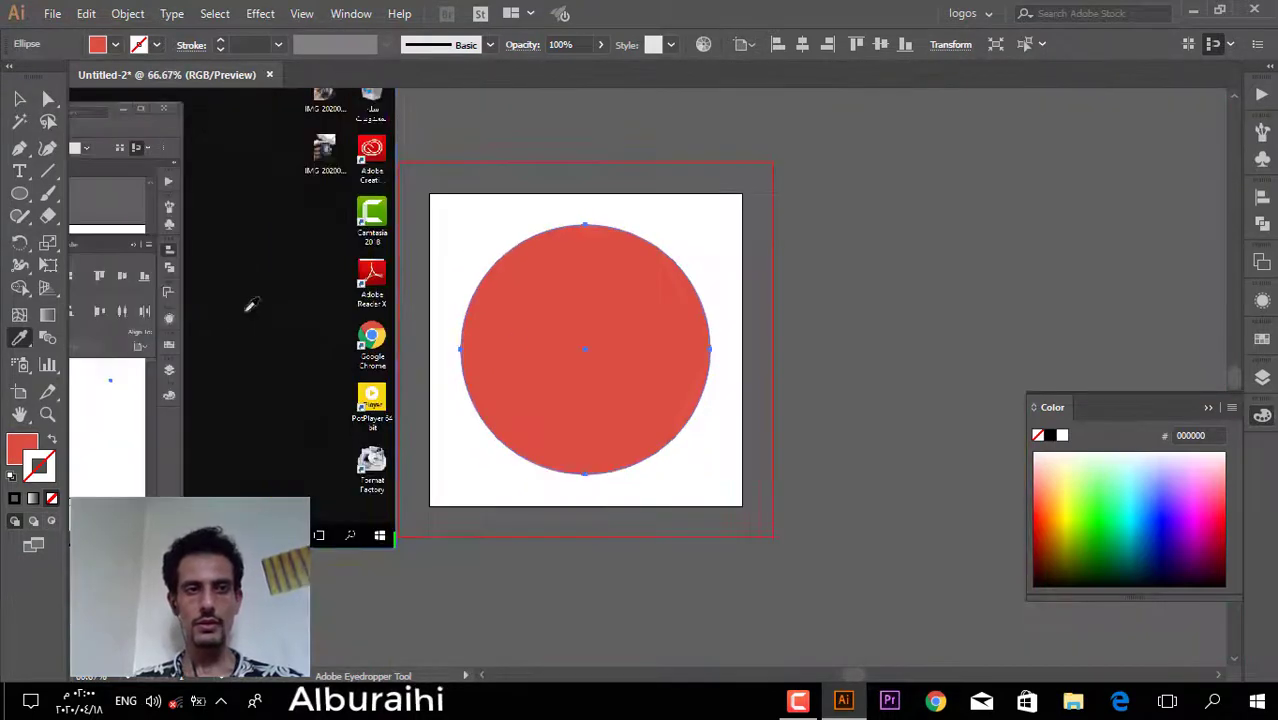
- Create a 150 × 150 px circle with the Ellipse tool, starting from the red circle's centre point
click(20, 193)
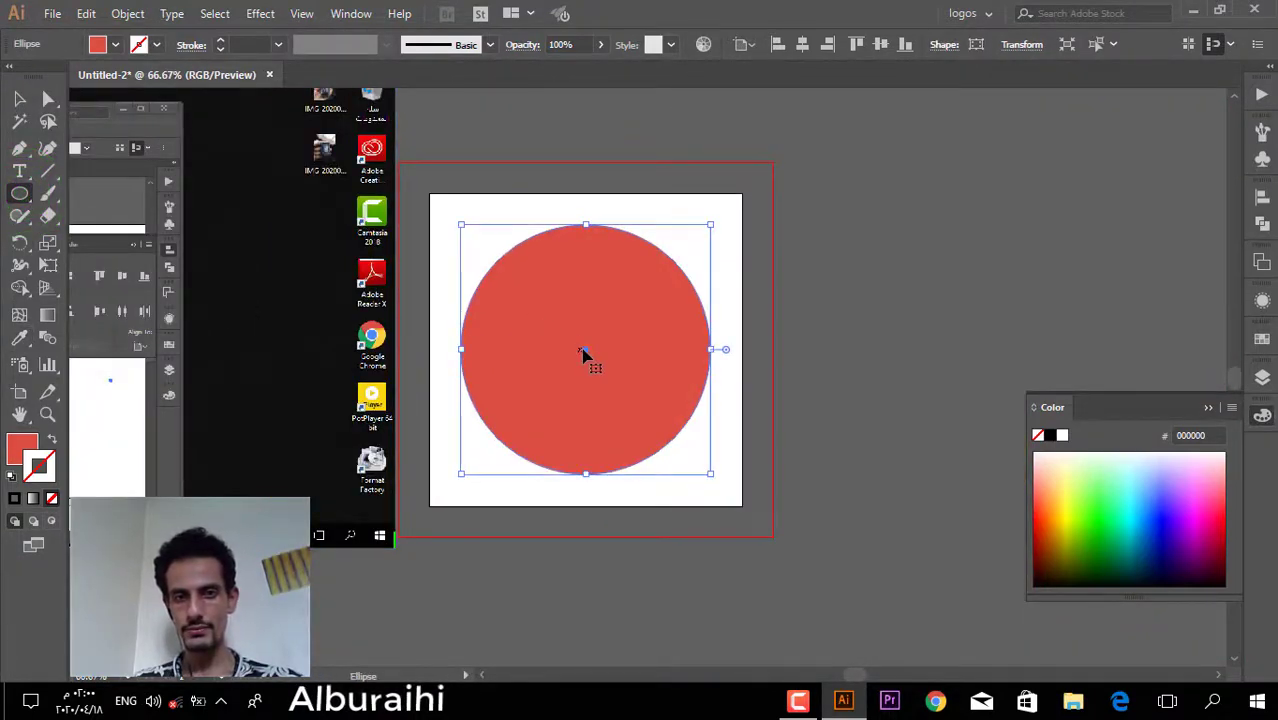
click(585, 350)
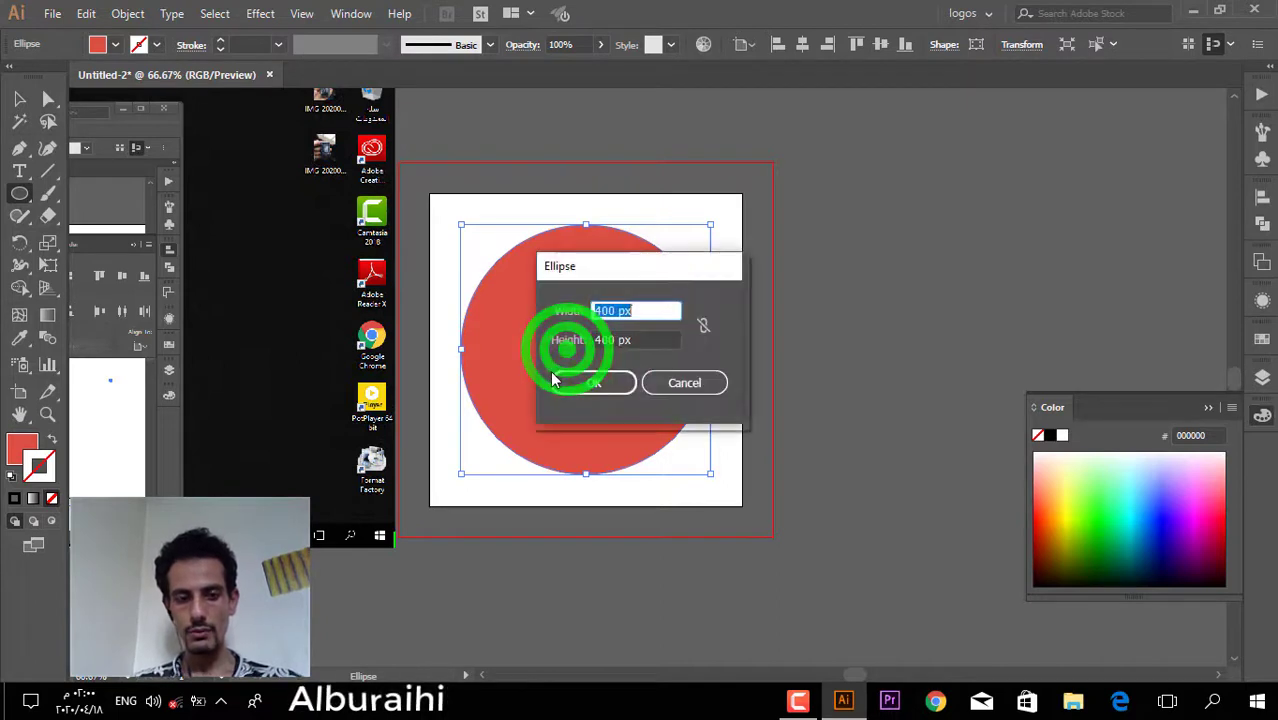
click(610, 312)
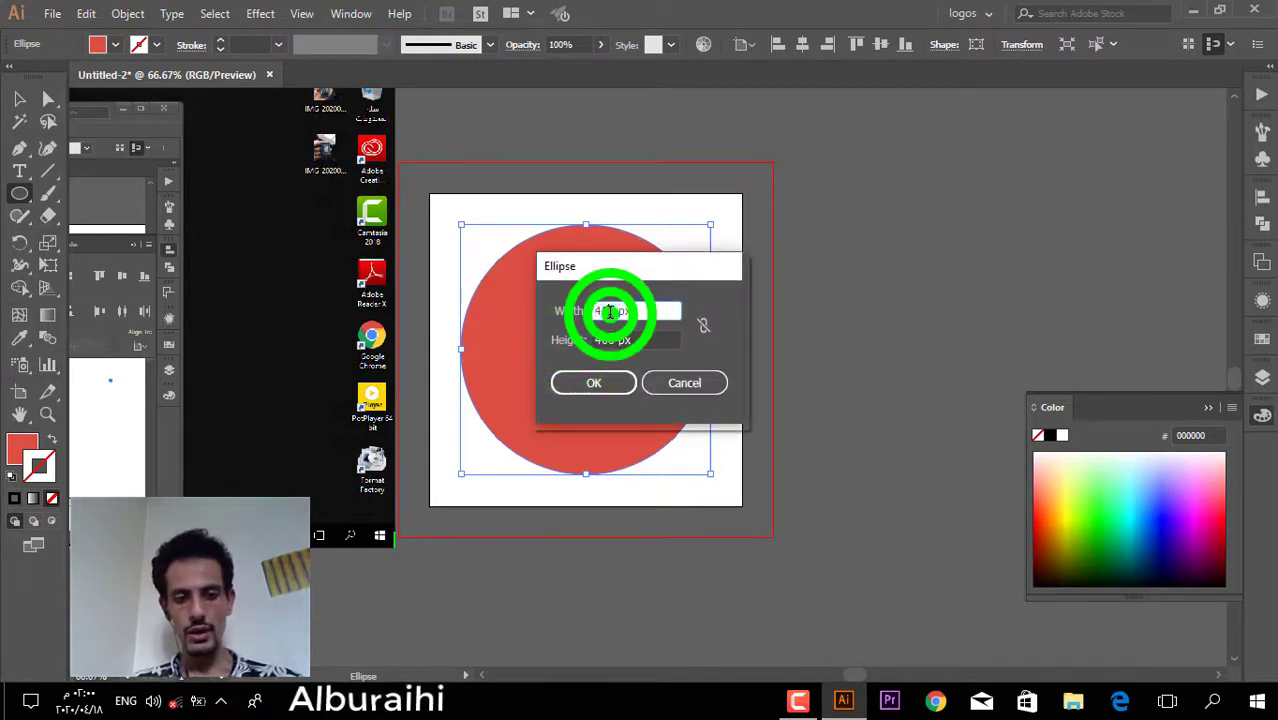
text(150)
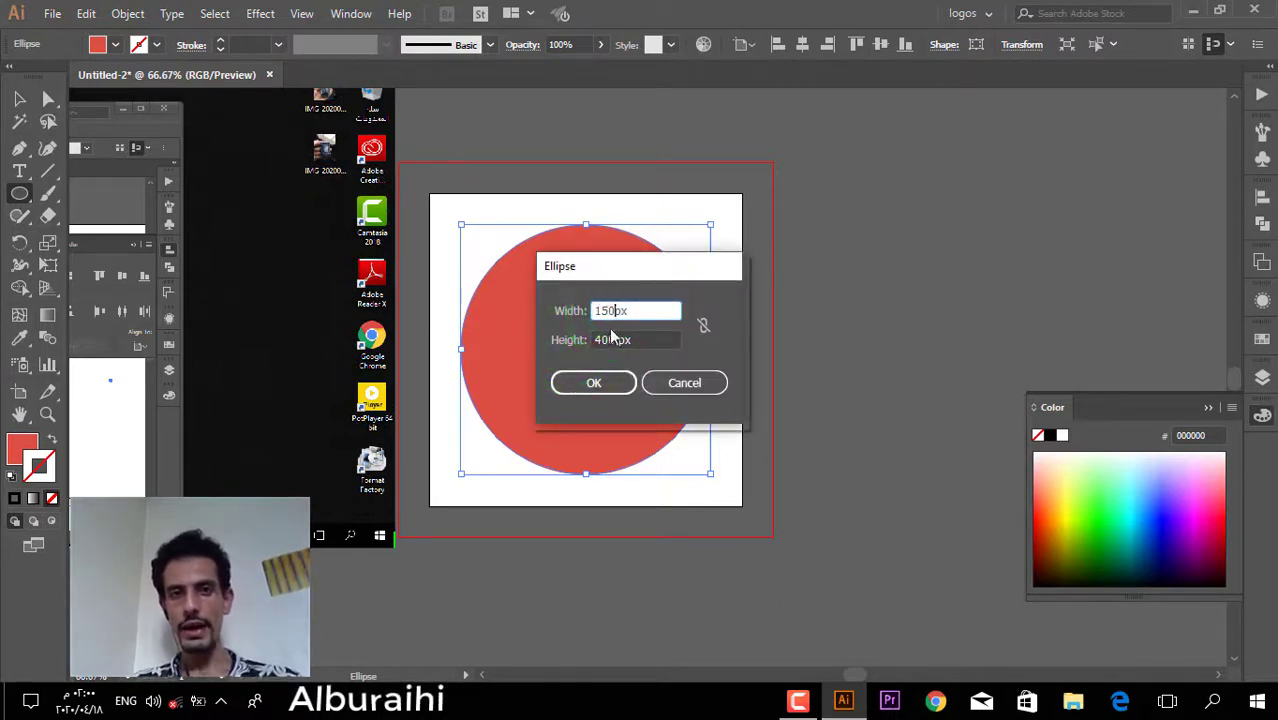
click(608, 338)
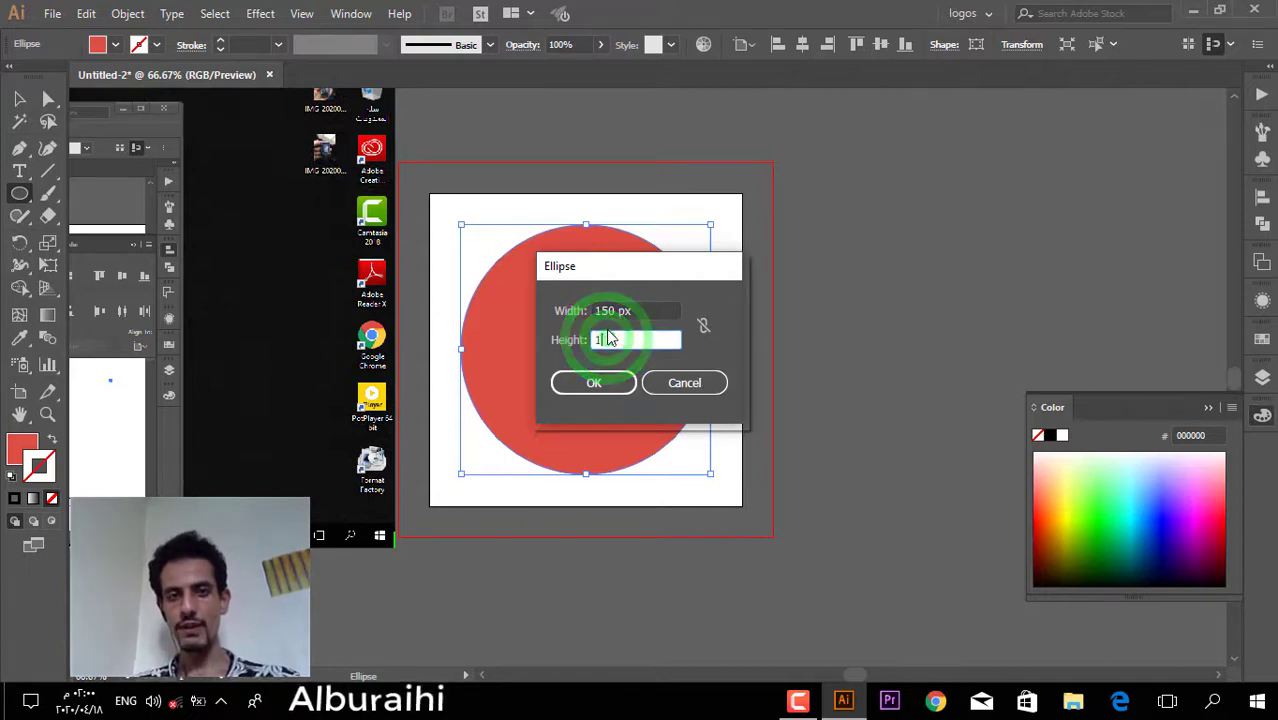
text(150)
click(594, 384)
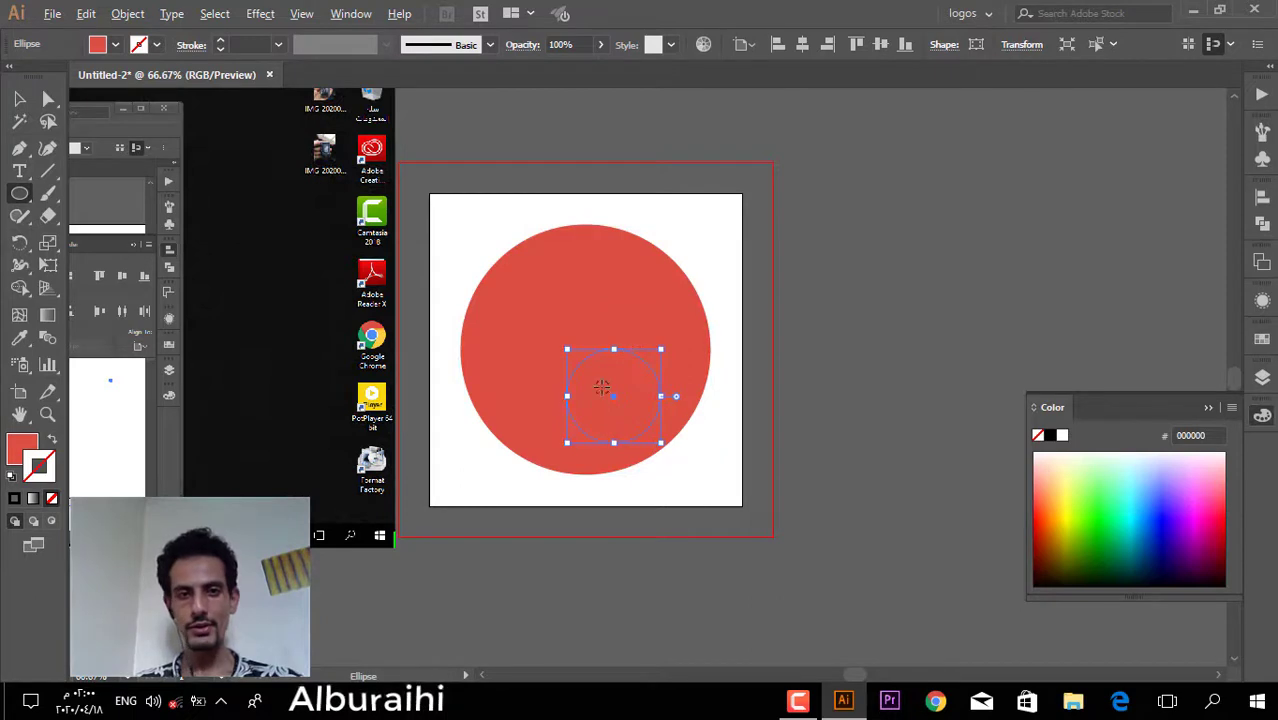
- Fill the 150 px circle with the blue sampled by Eyedropper from the Chrome icon's centre
key(ctrl+plus)
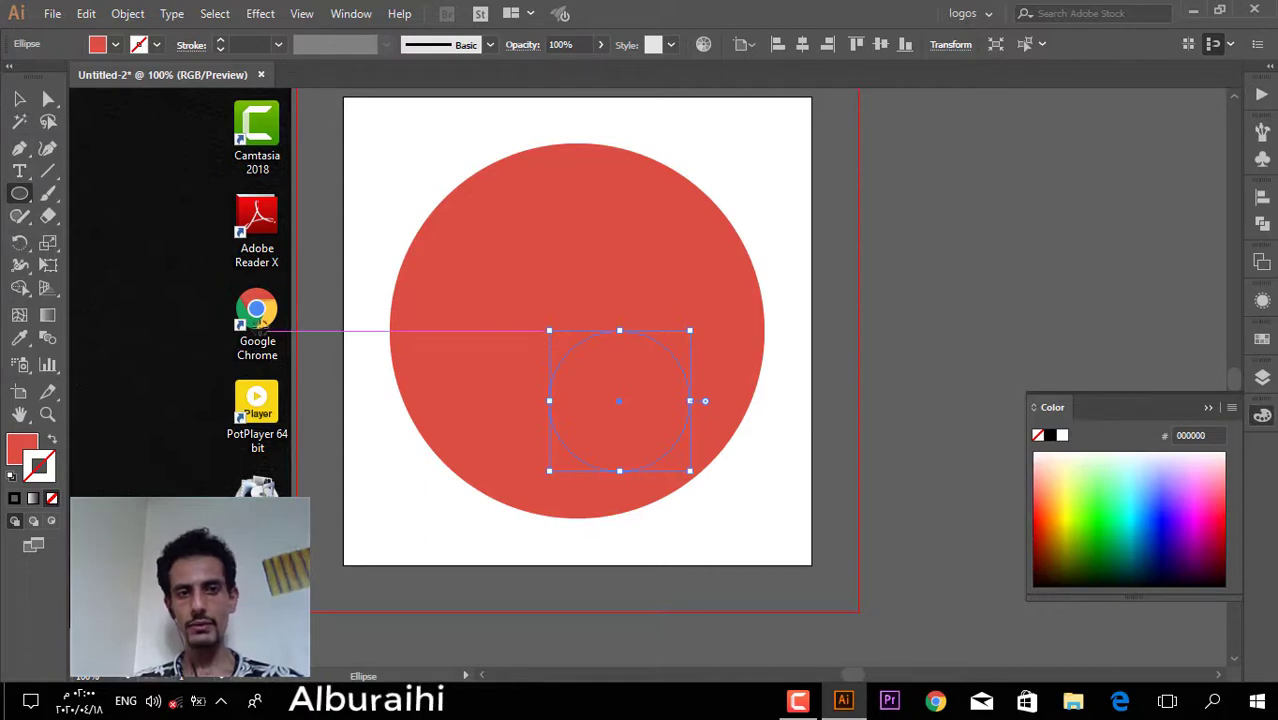
key(ctrl+plus)
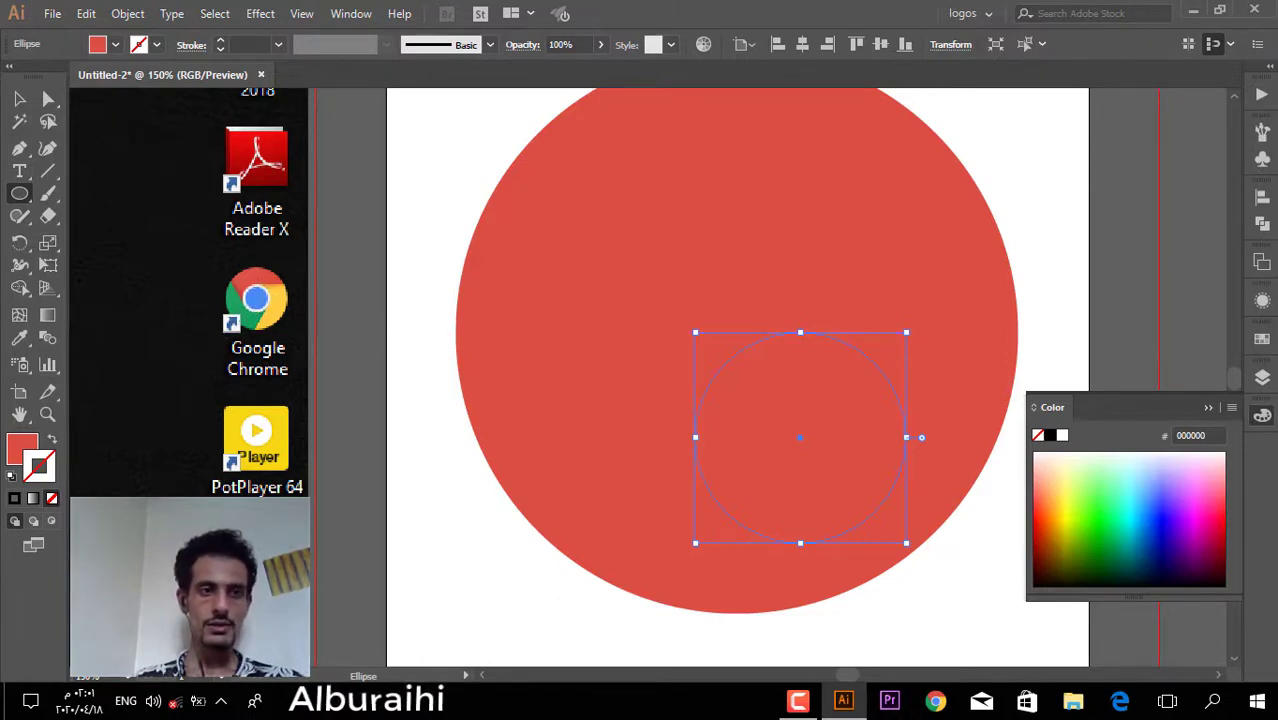
click(19, 340)
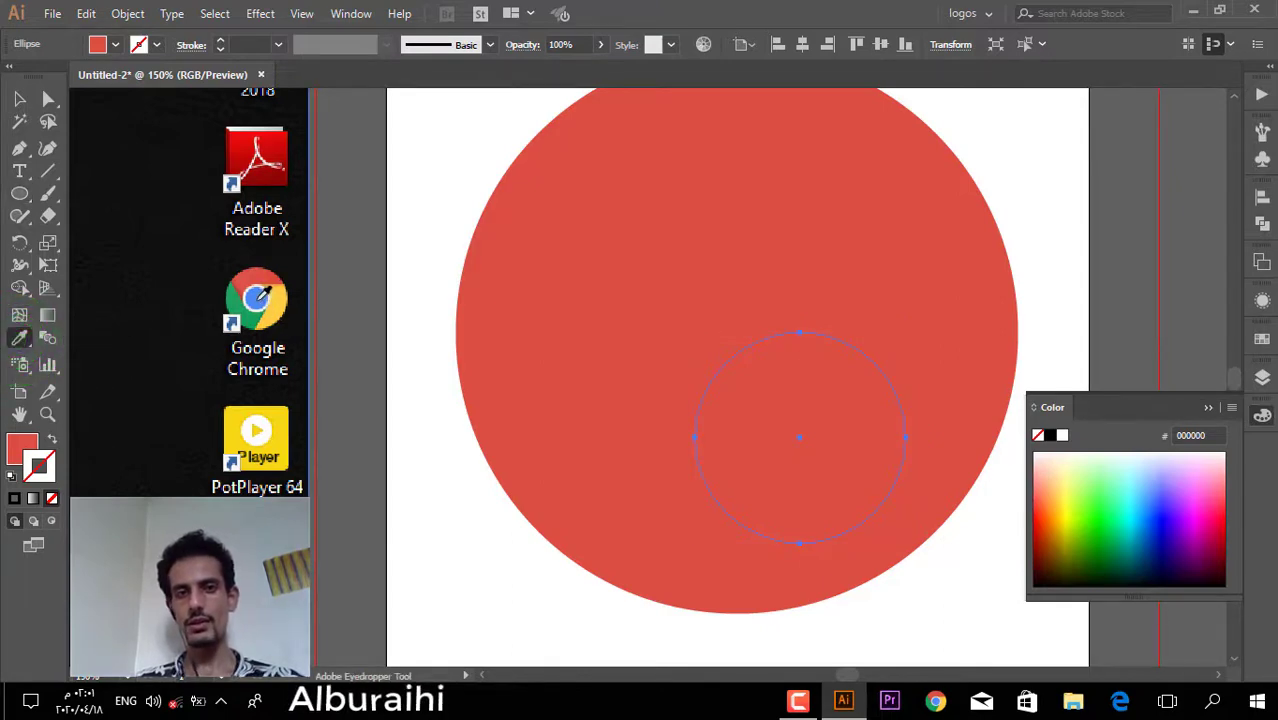
click(256, 298)
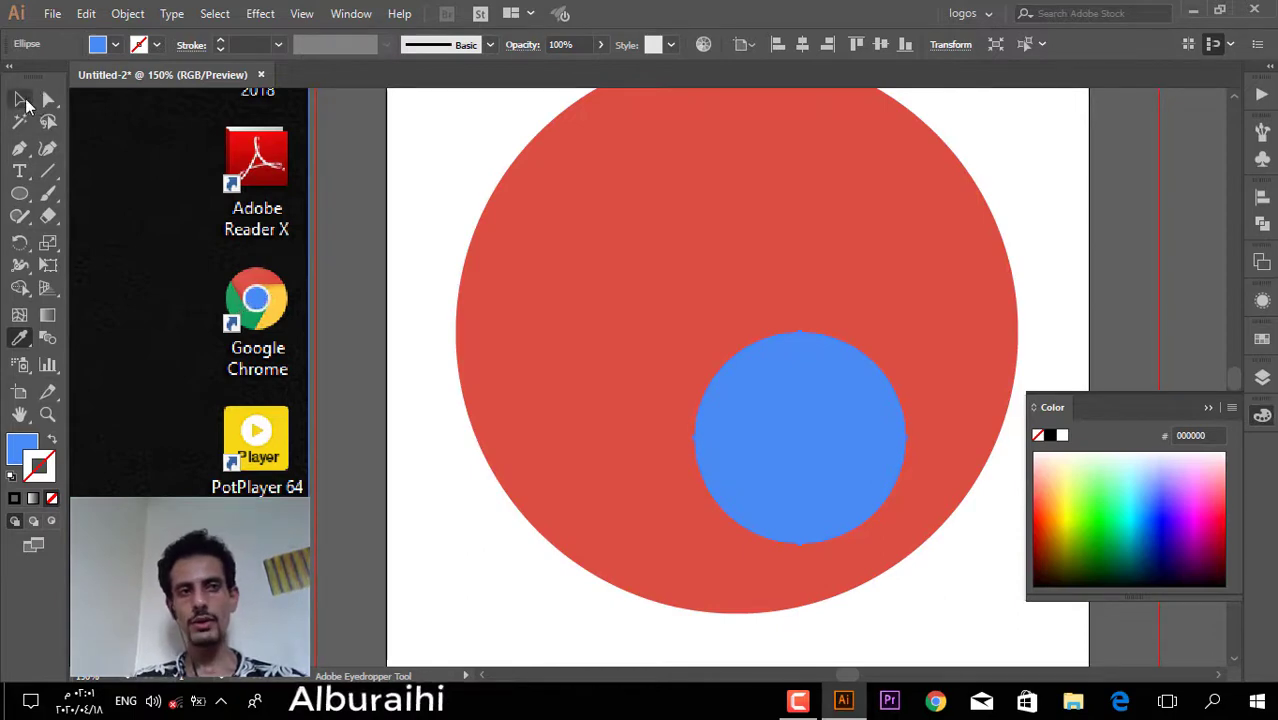
- Give the blue circle a white stroke with RGB values 255, 255, 255
click(20, 100)
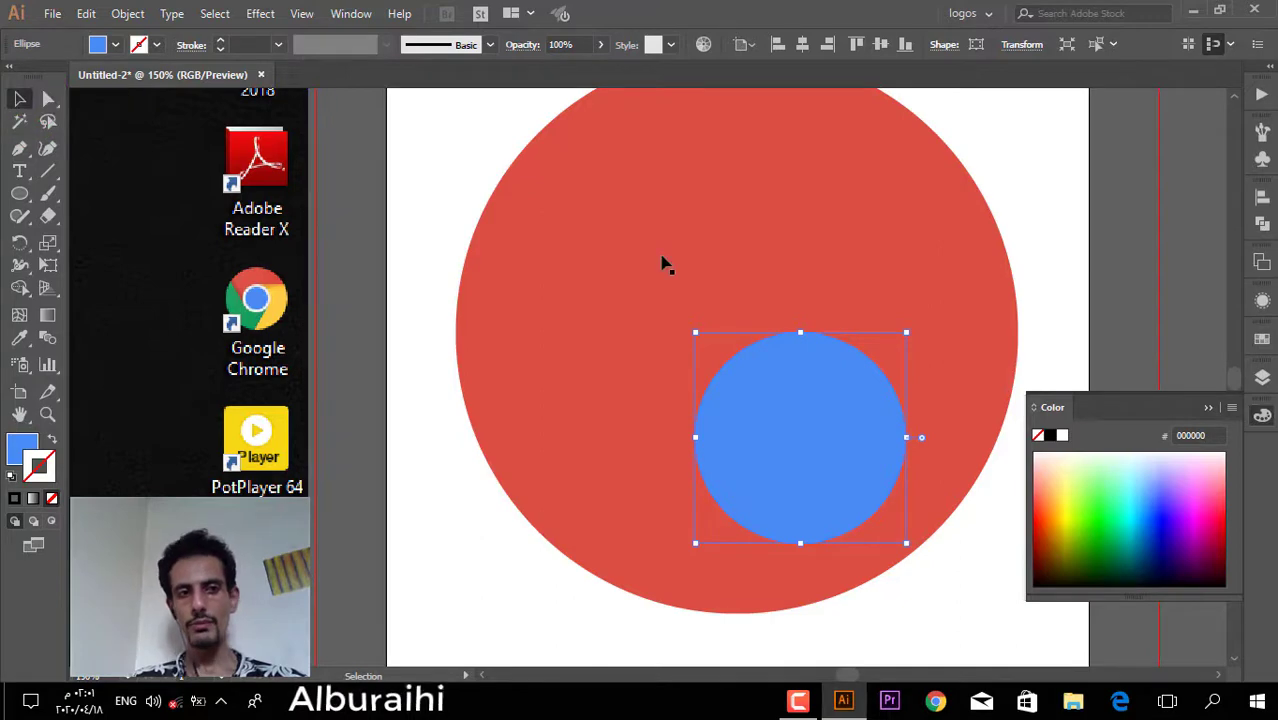
double_click(52, 477)
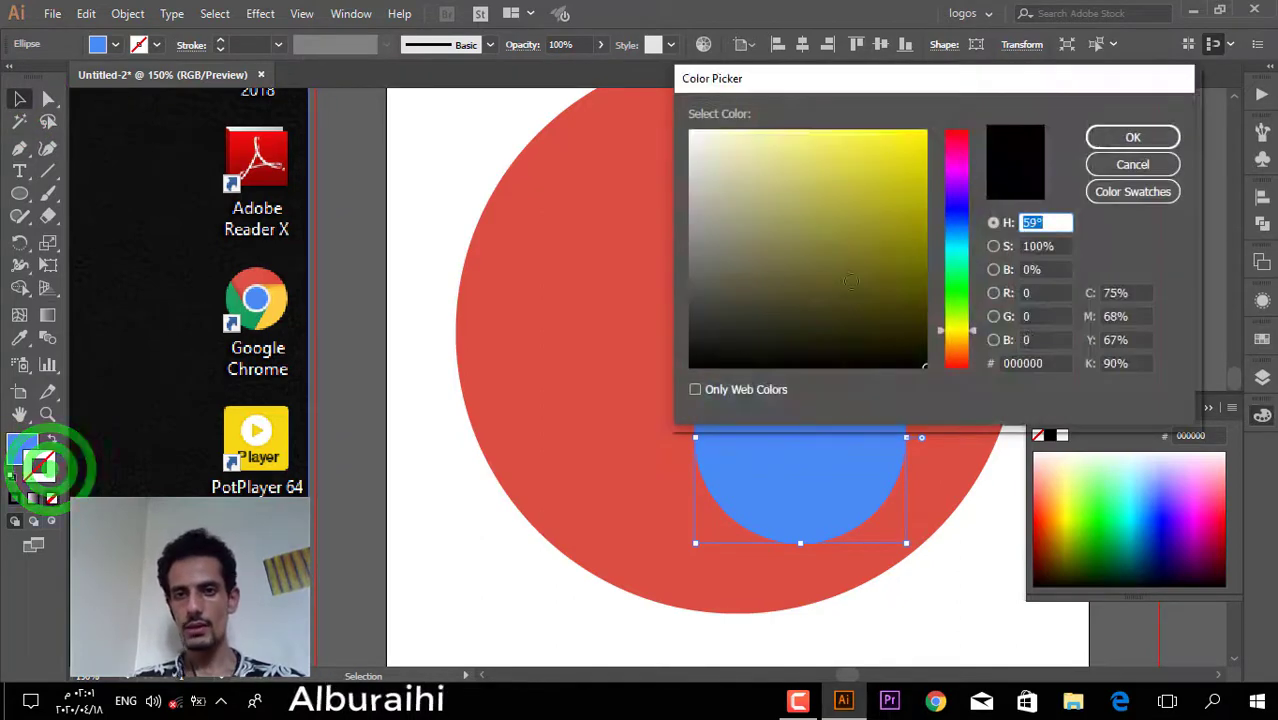
double_click(1033, 293)
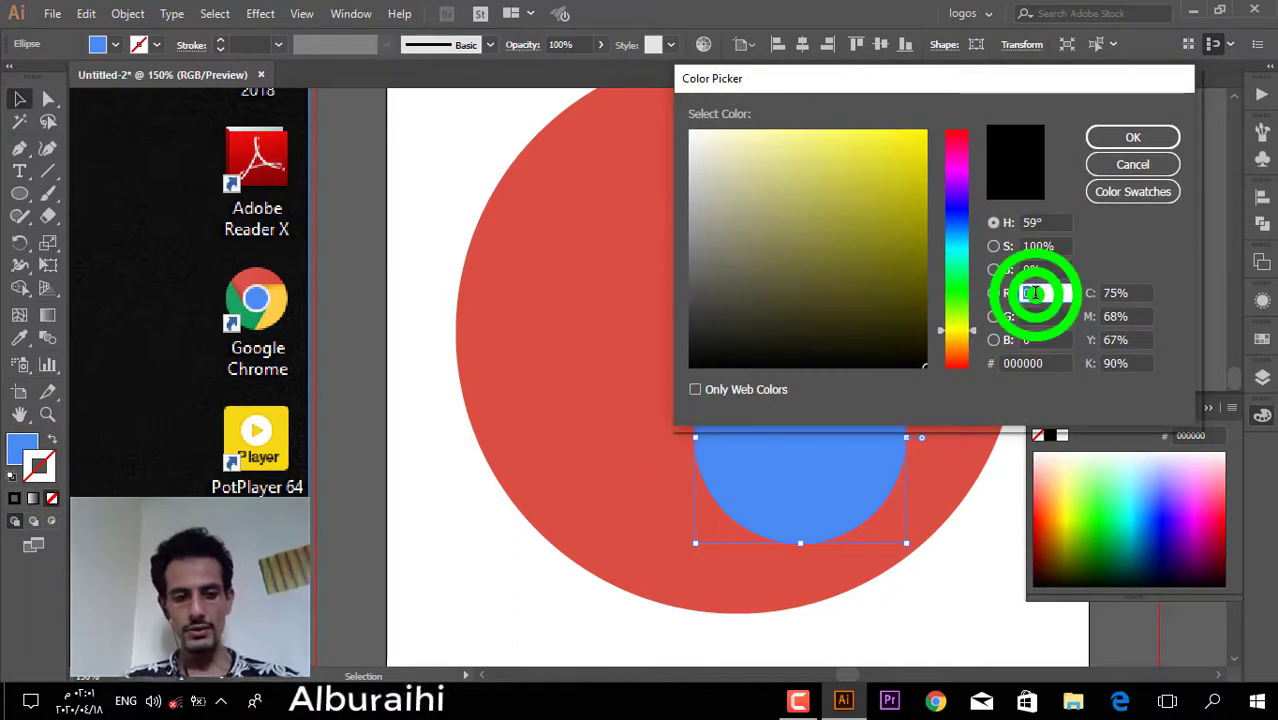
text(255)
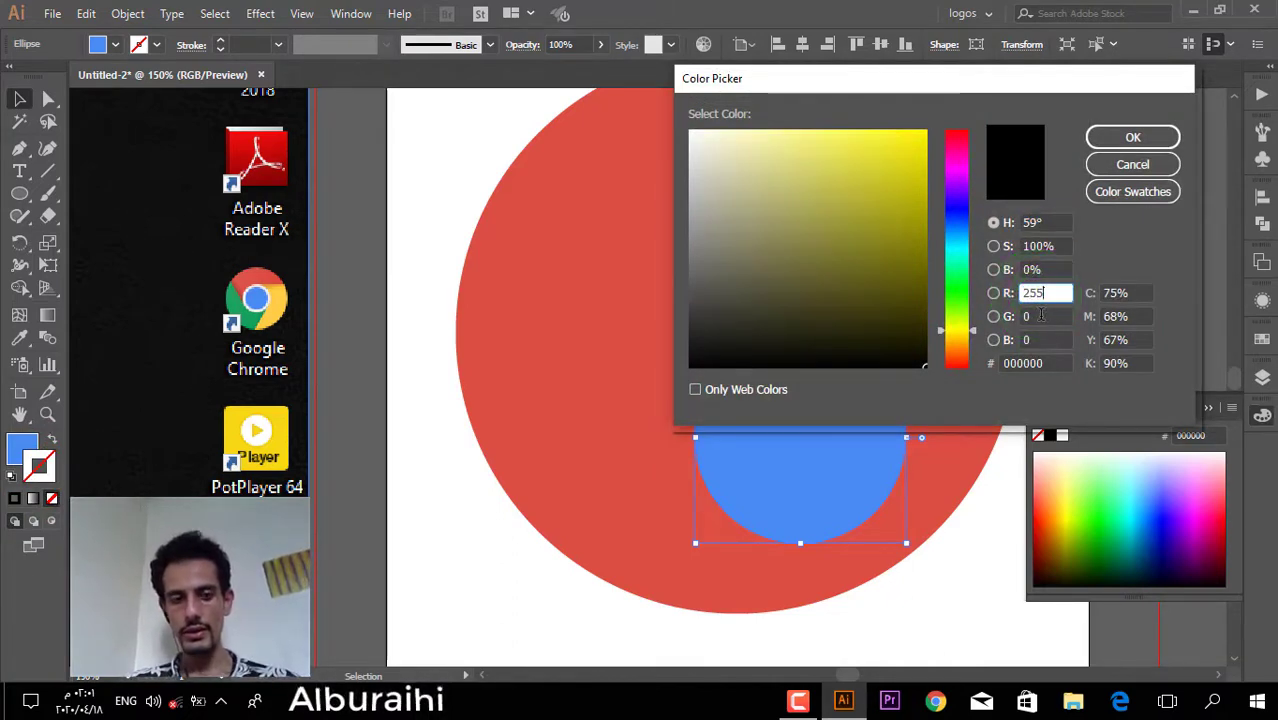
double_click(1041, 317)
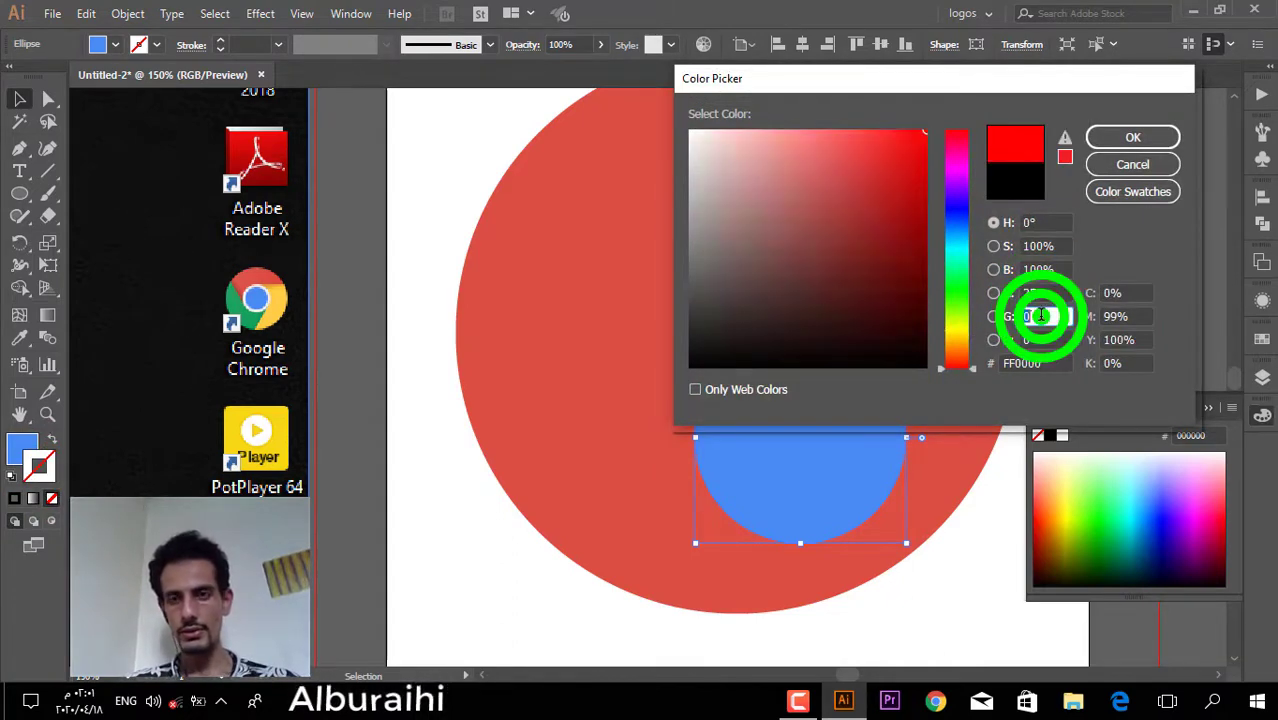
text(255)
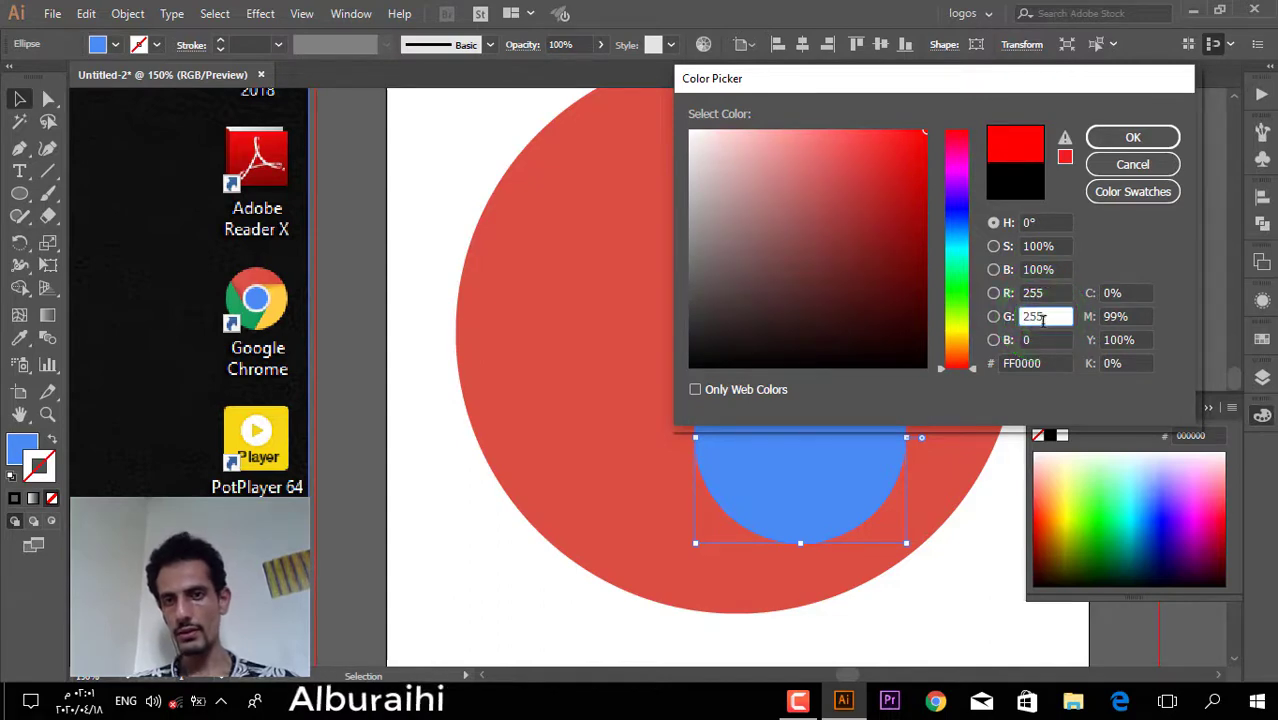
double_click(1036, 341)
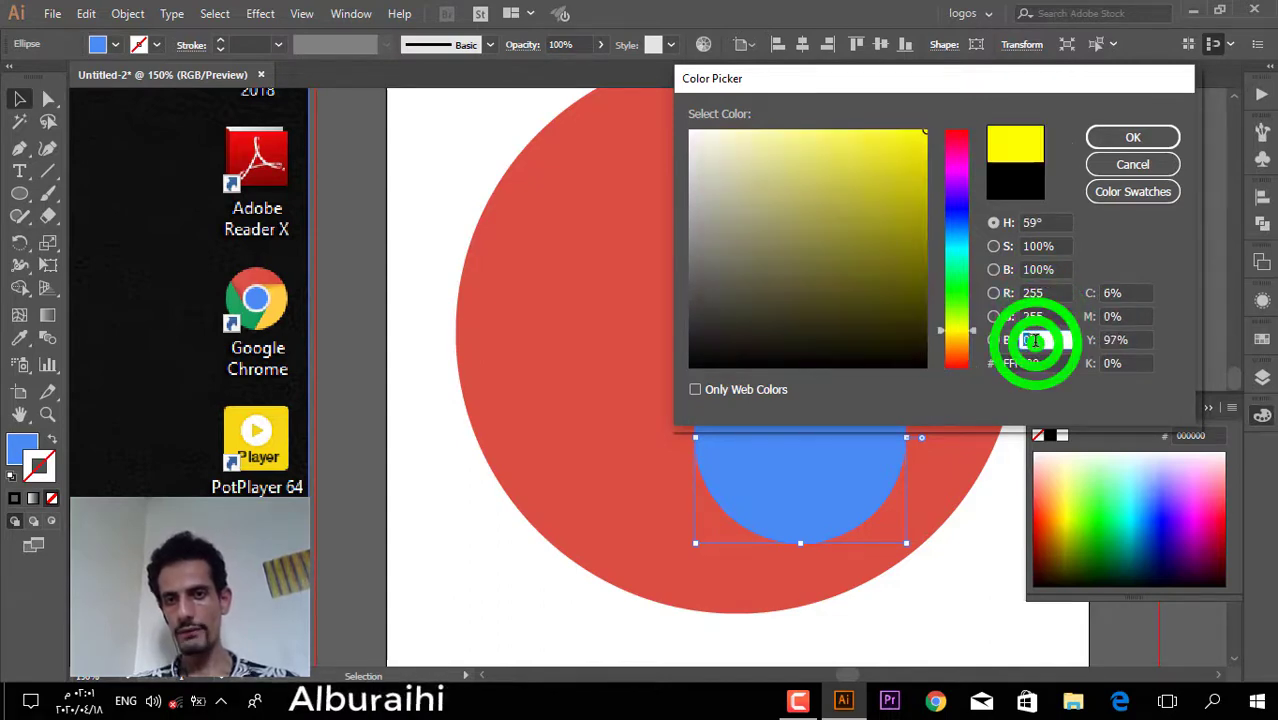
text(255)
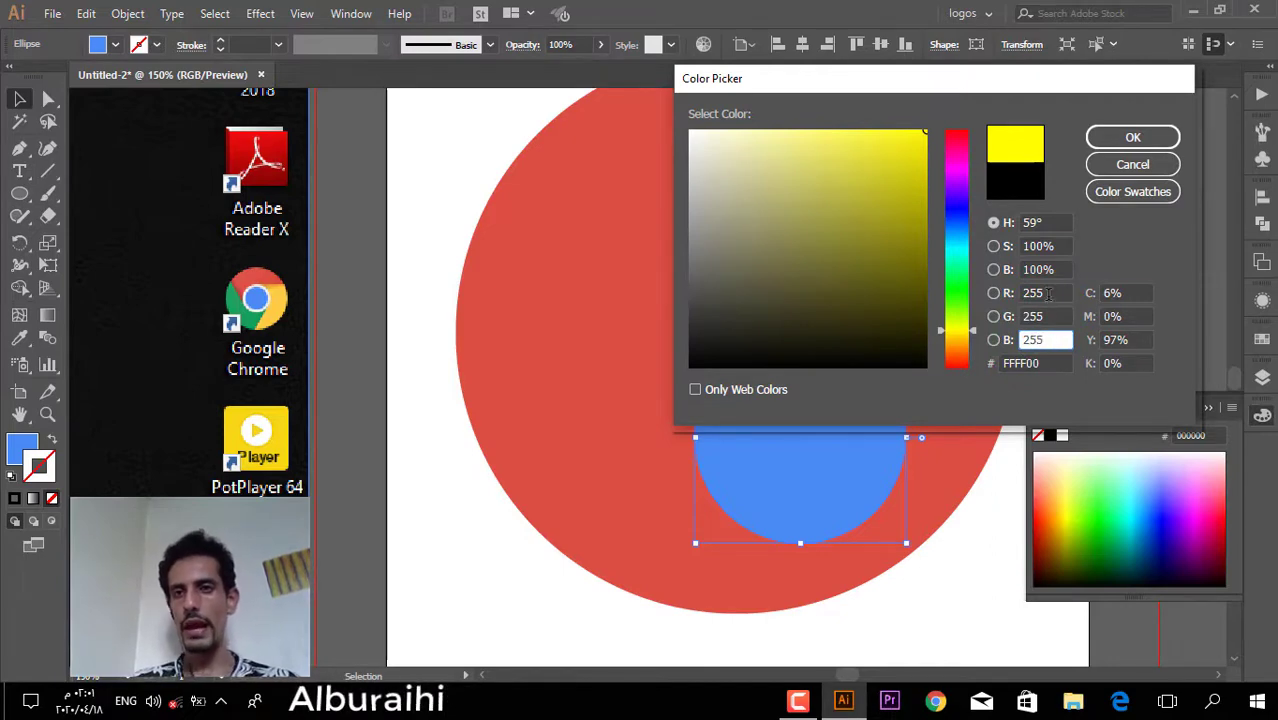
click(1048, 293)
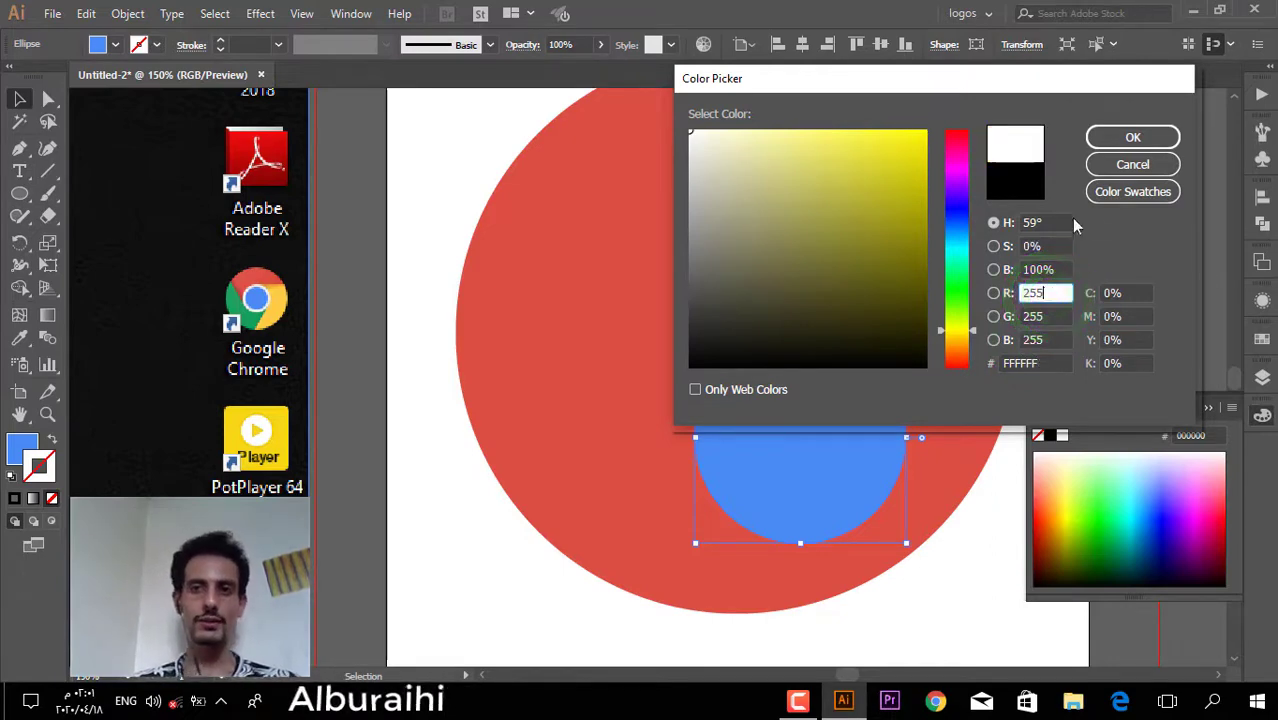
click(1112, 138)
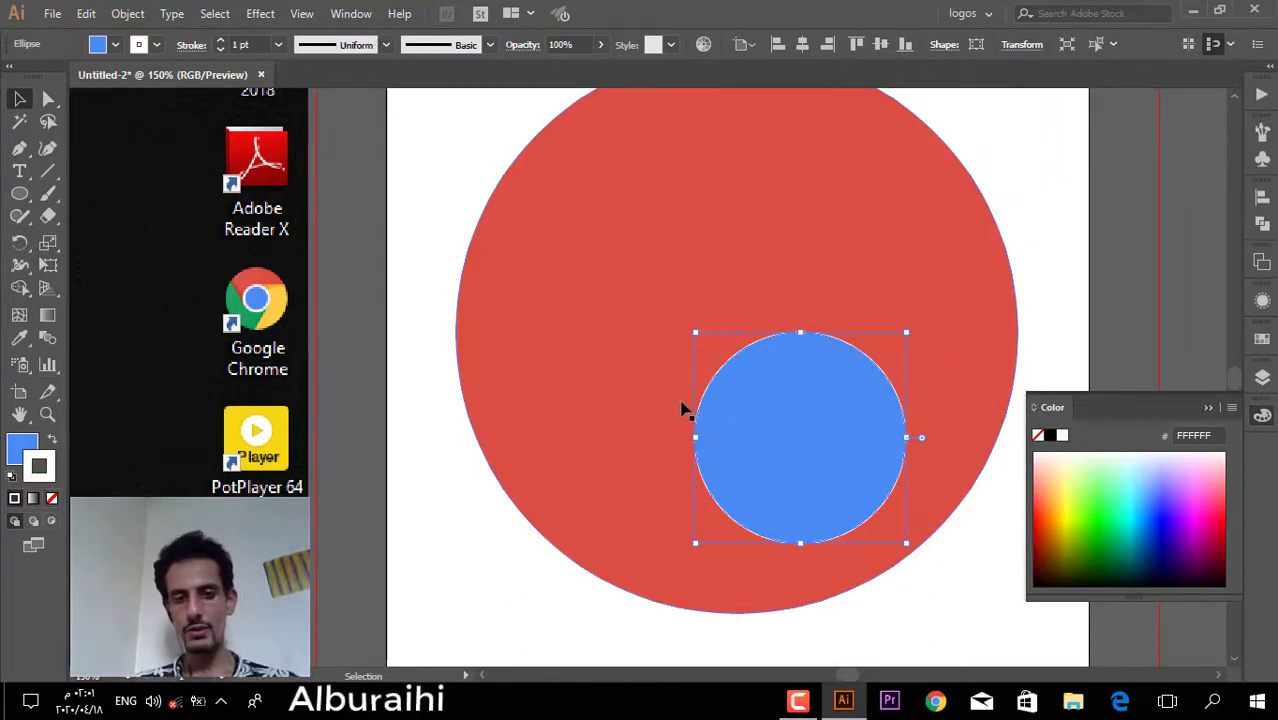
- Set the blue circle's white stroke weight to 10 pt
key(ctrl+equal)
key(ctrl+equal)
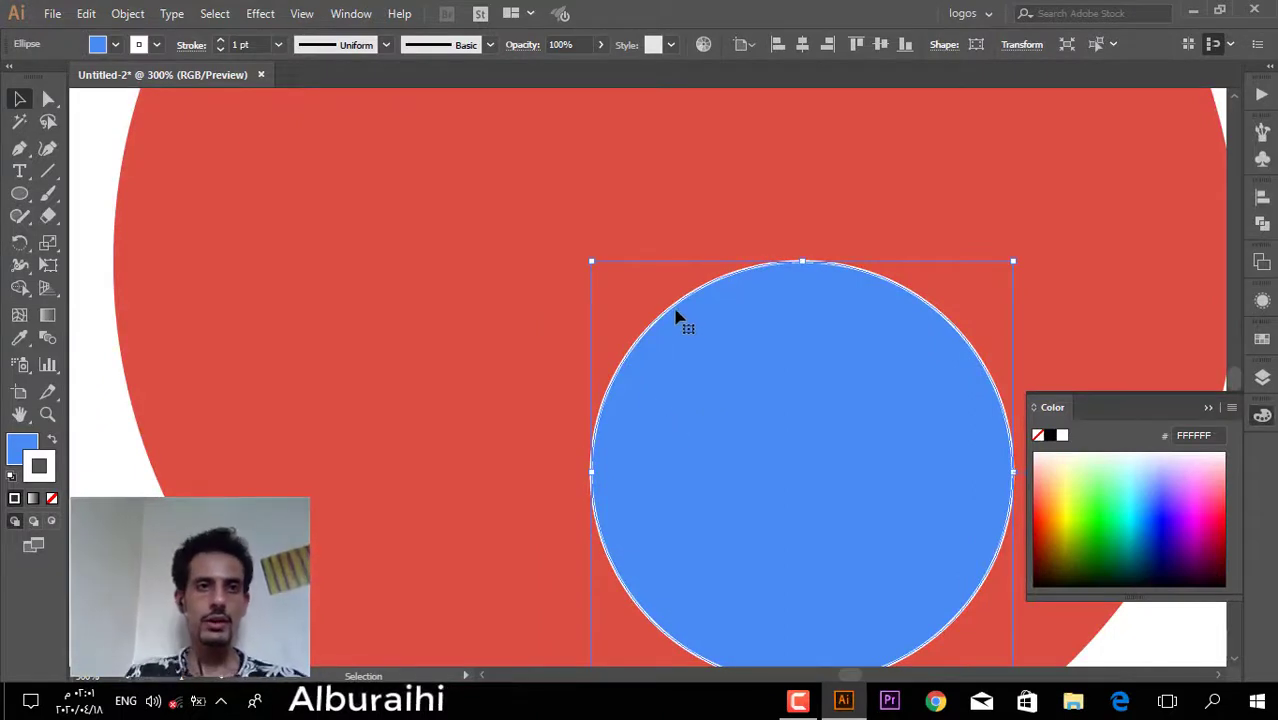
click(240, 45)
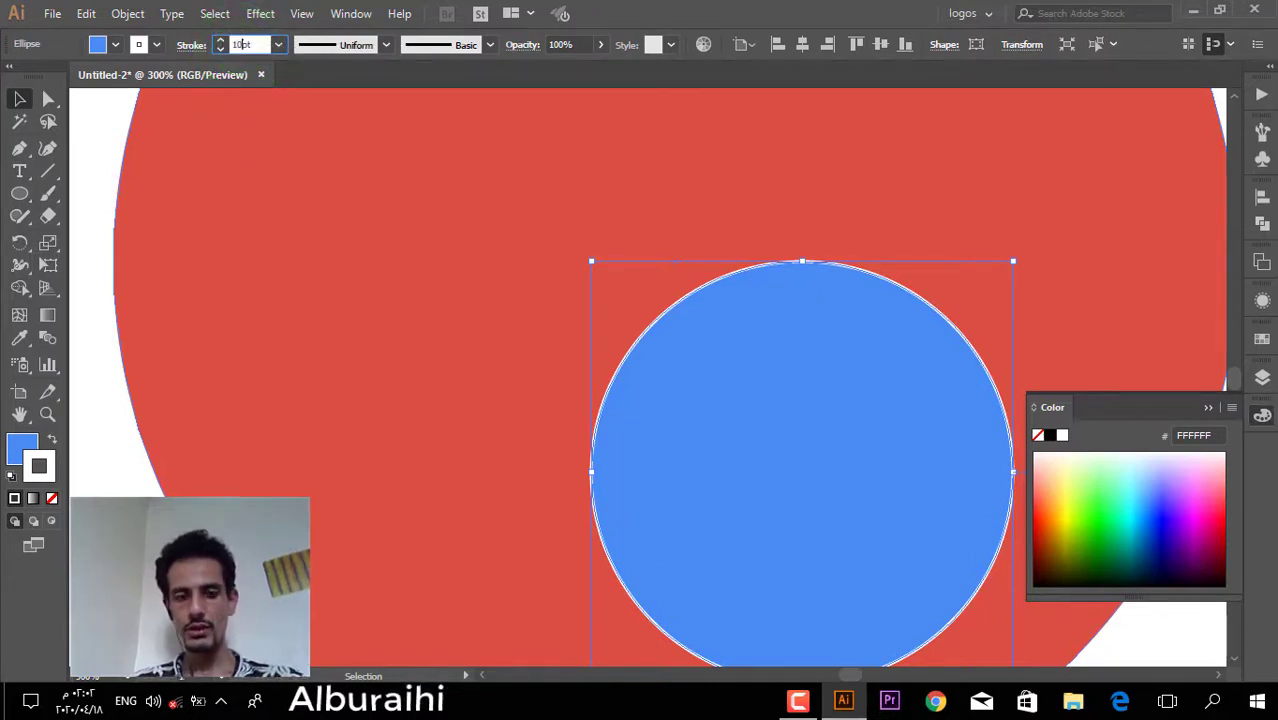
text(10pt)
key(Return)
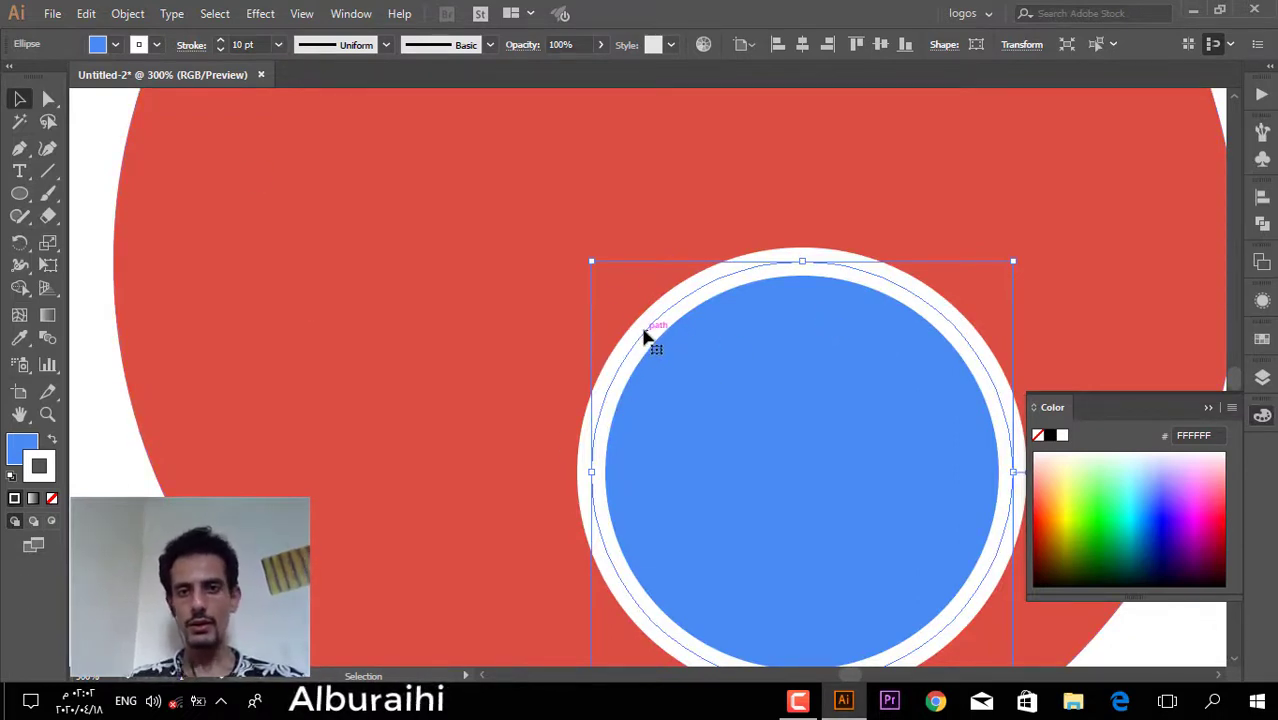
- Align the blue circle vertically and horizontally to the centre of the artboard, concentric with the red circle
alt+scroll(647, 348, down, 2)
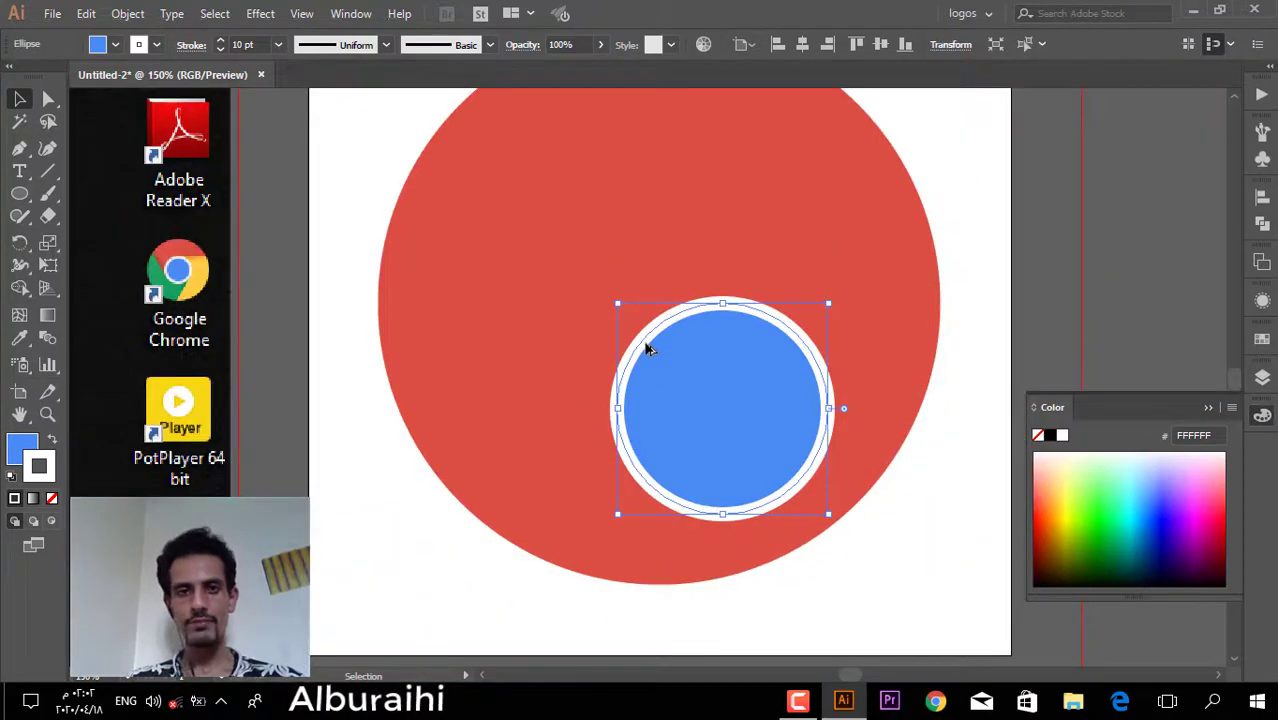
ctrl+scroll(645, 343, down, 1)
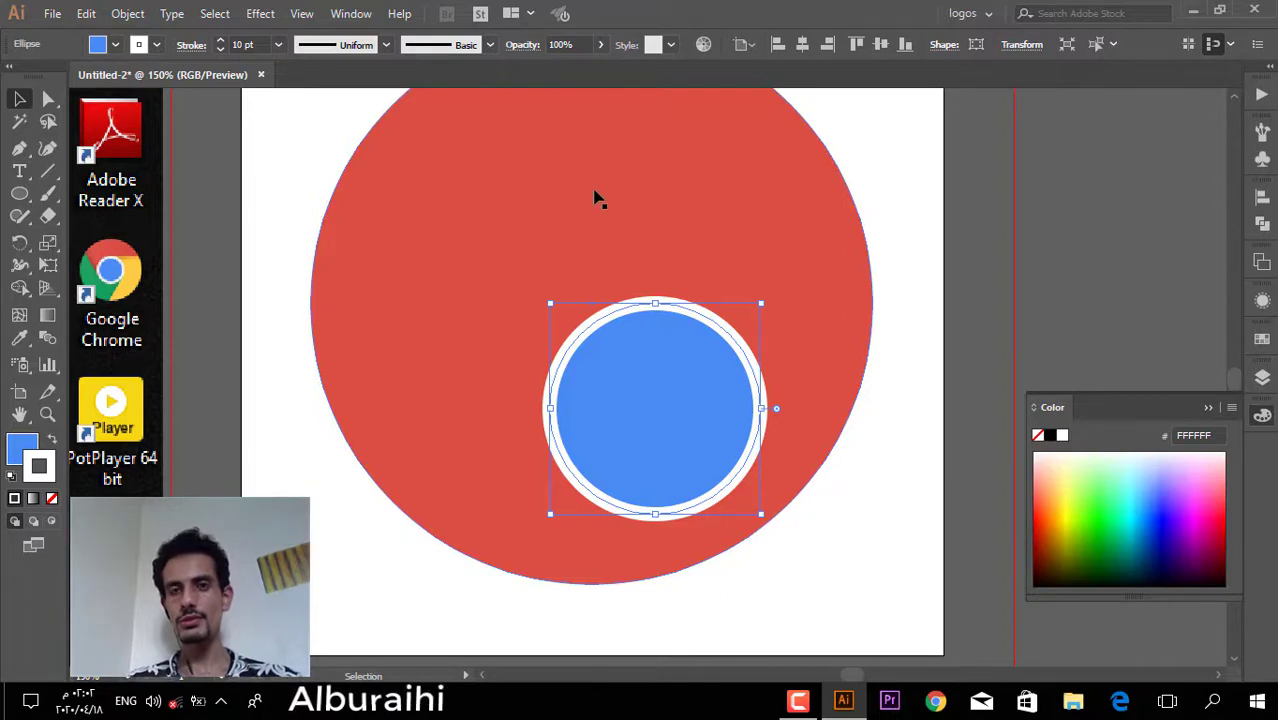
click(880, 45)
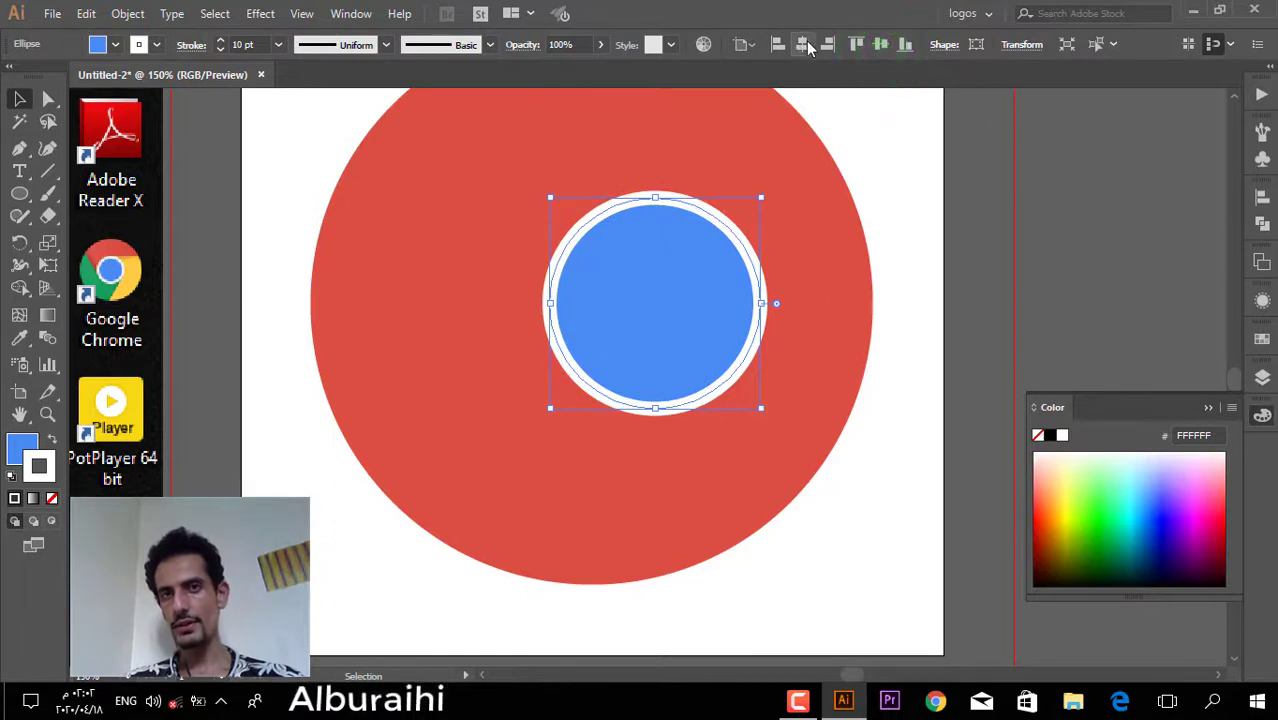
click(803, 45)
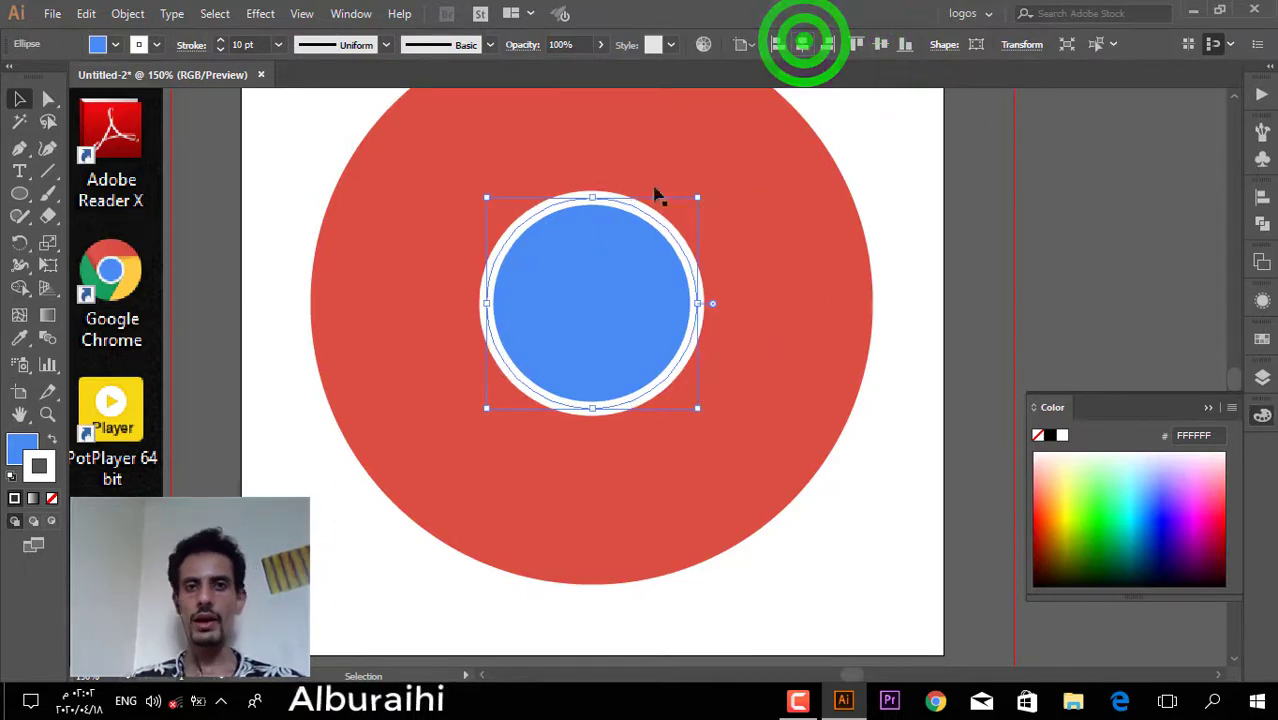
scroll(619, 240, up, 2)
scroll(619, 240, up, 1)
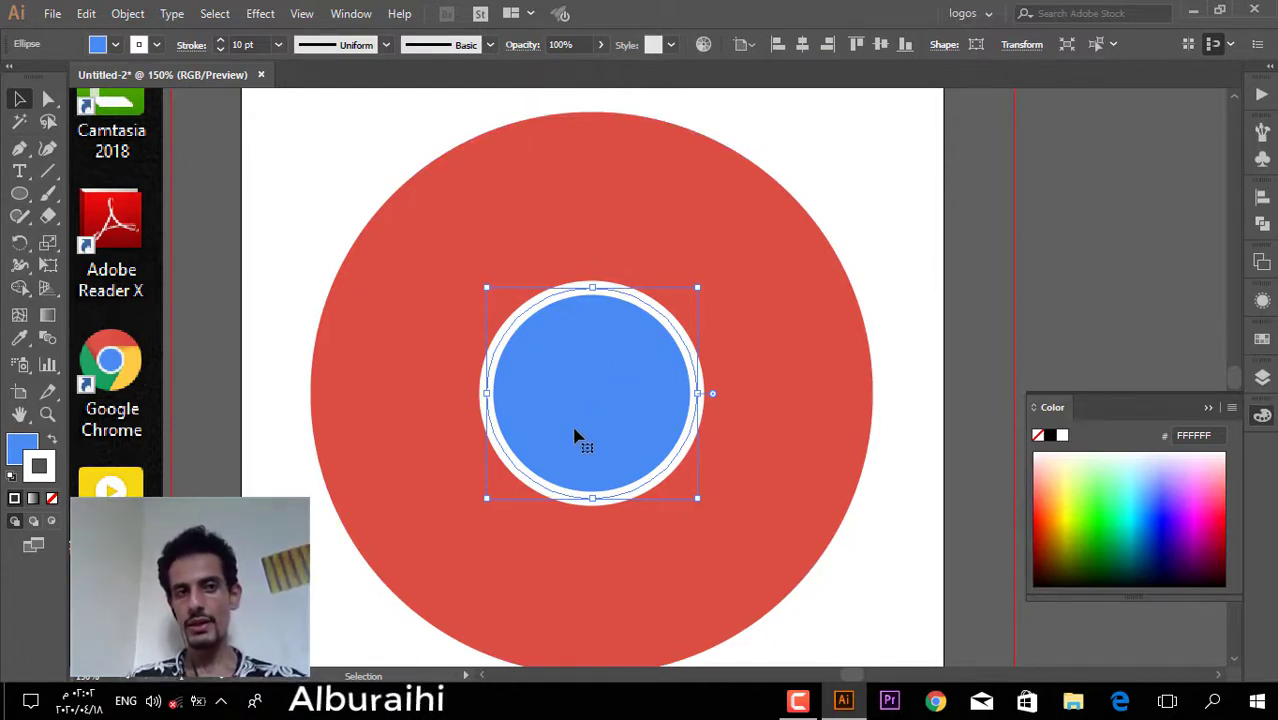
- With nothing selected, draw a horizontal Pen path from the red circle's right extent to the blue circle's top anchor at X 250, Y 175 px
click(545, 146)
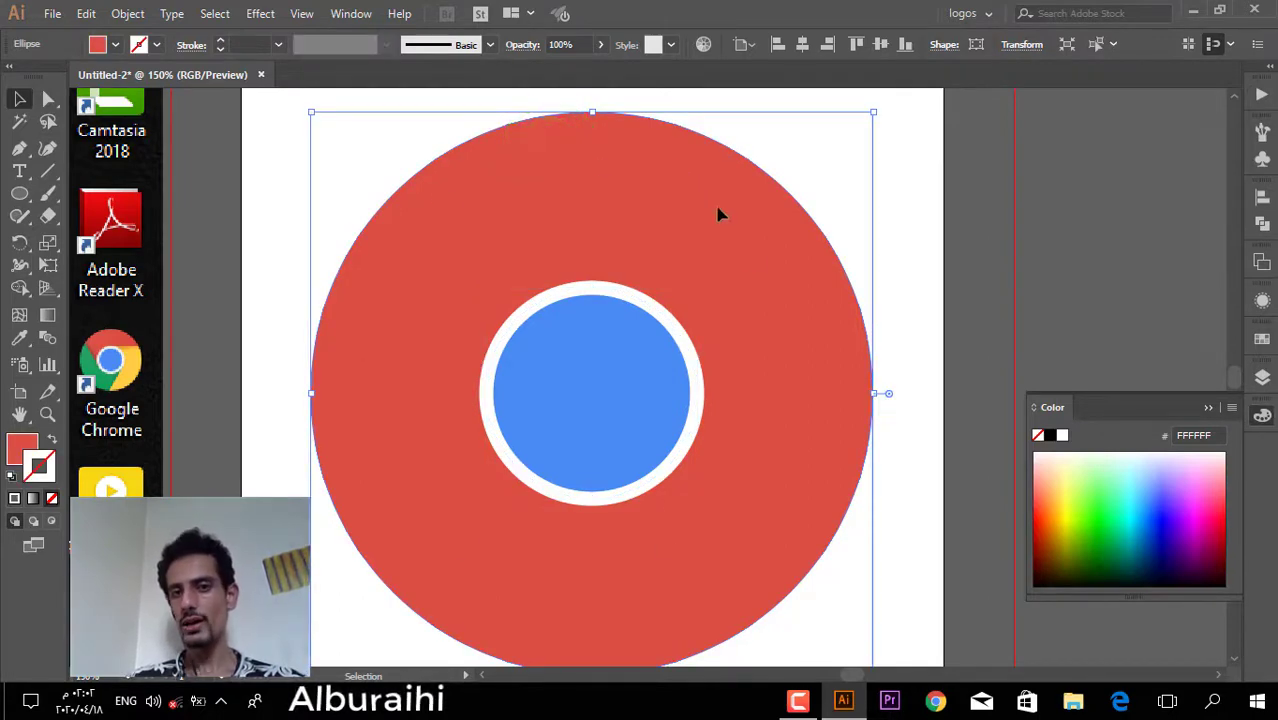
scroll(514, 309, left, 3)
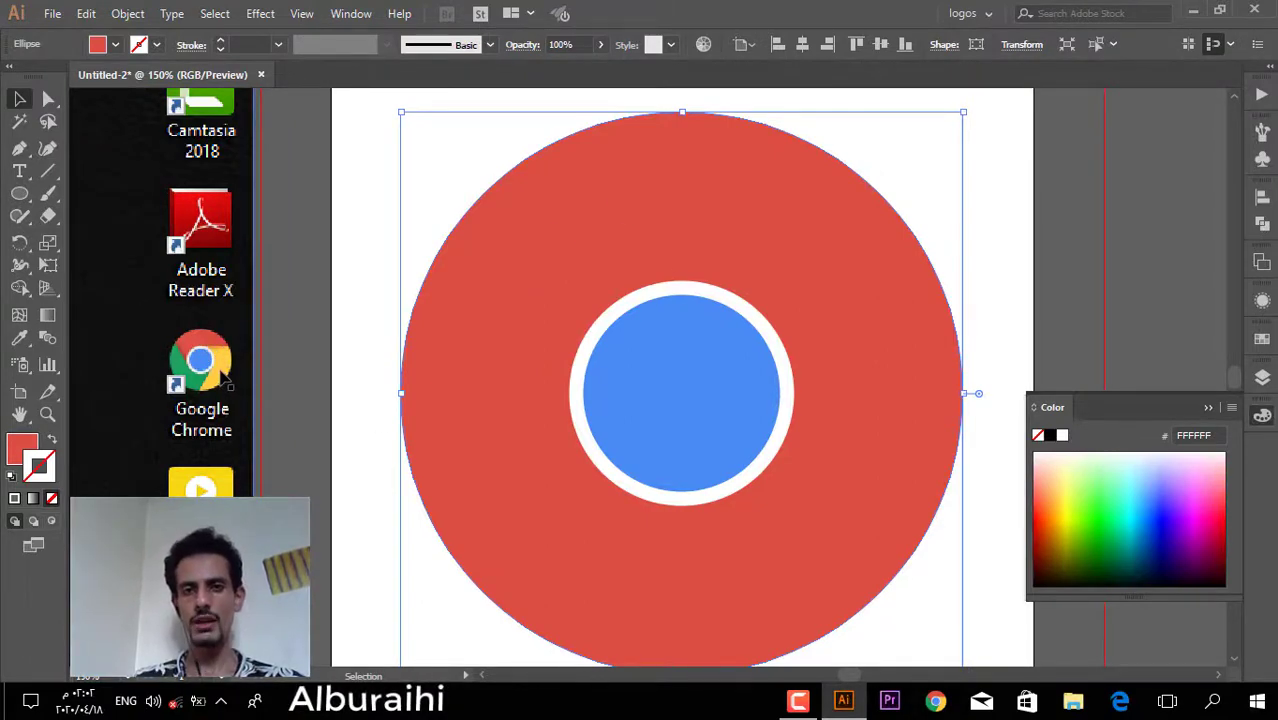
click(1004, 192)
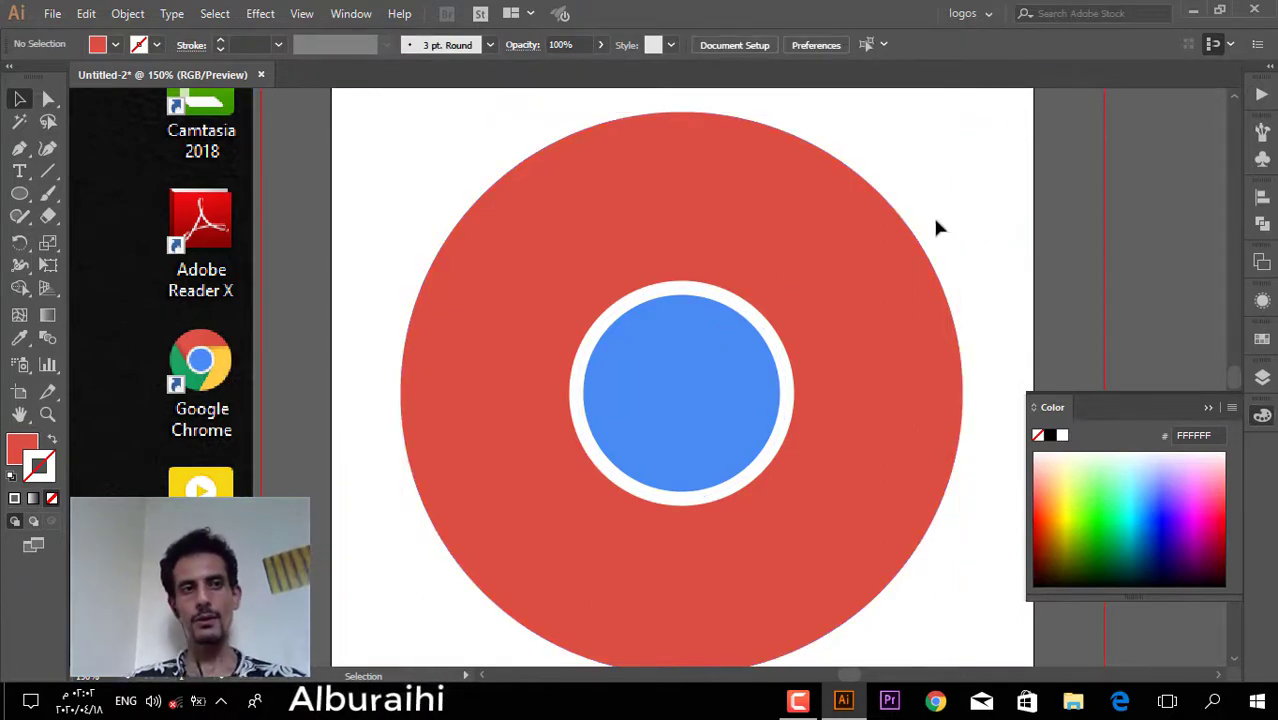
click(20, 150)
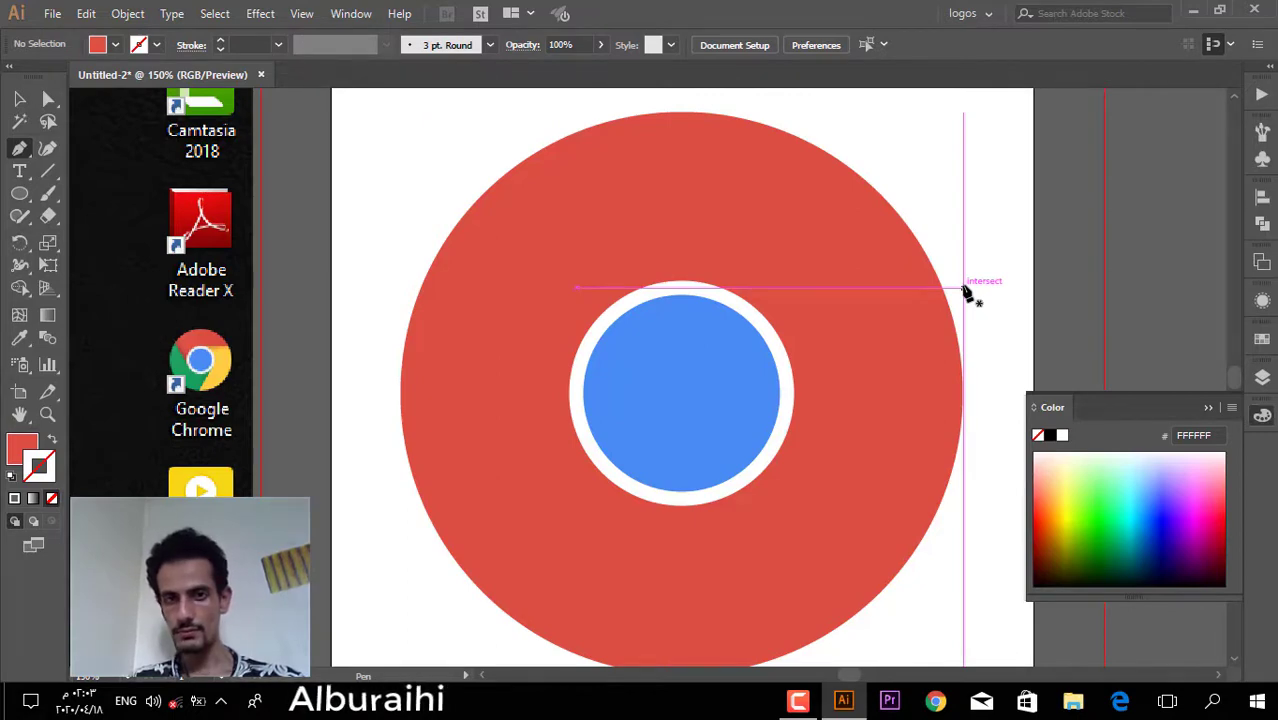
click(964, 288)
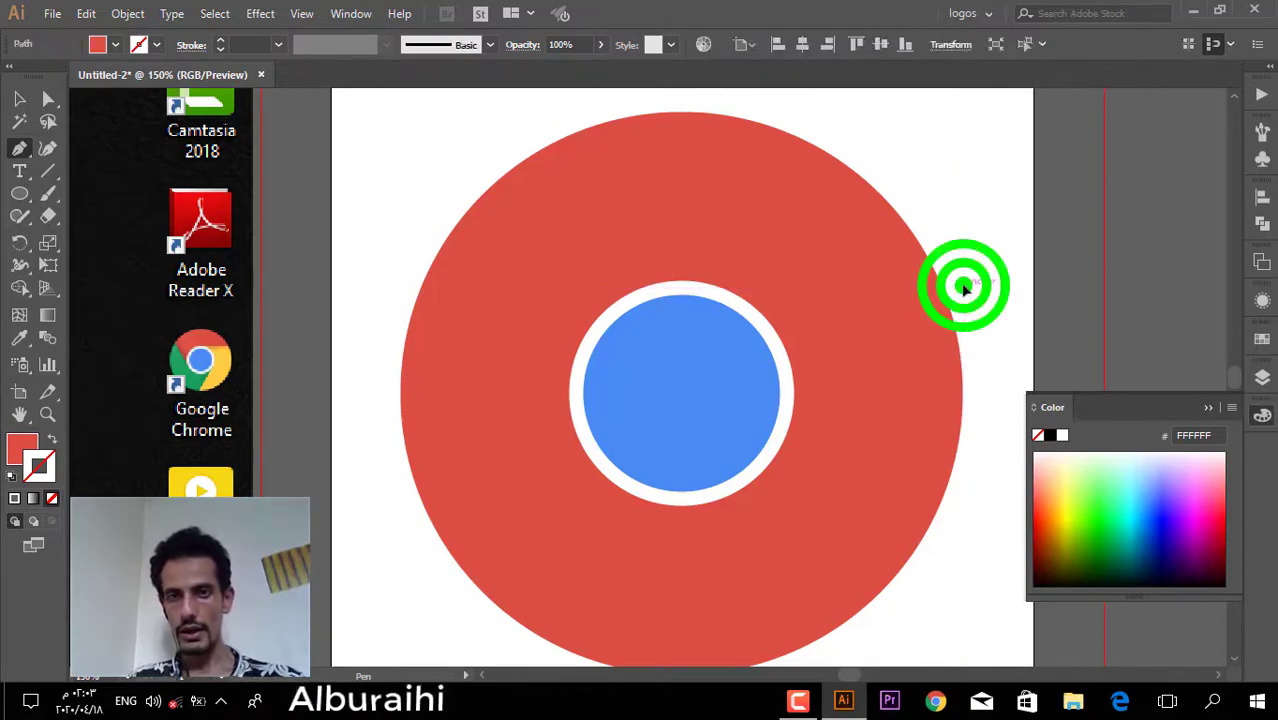
click(682, 289)
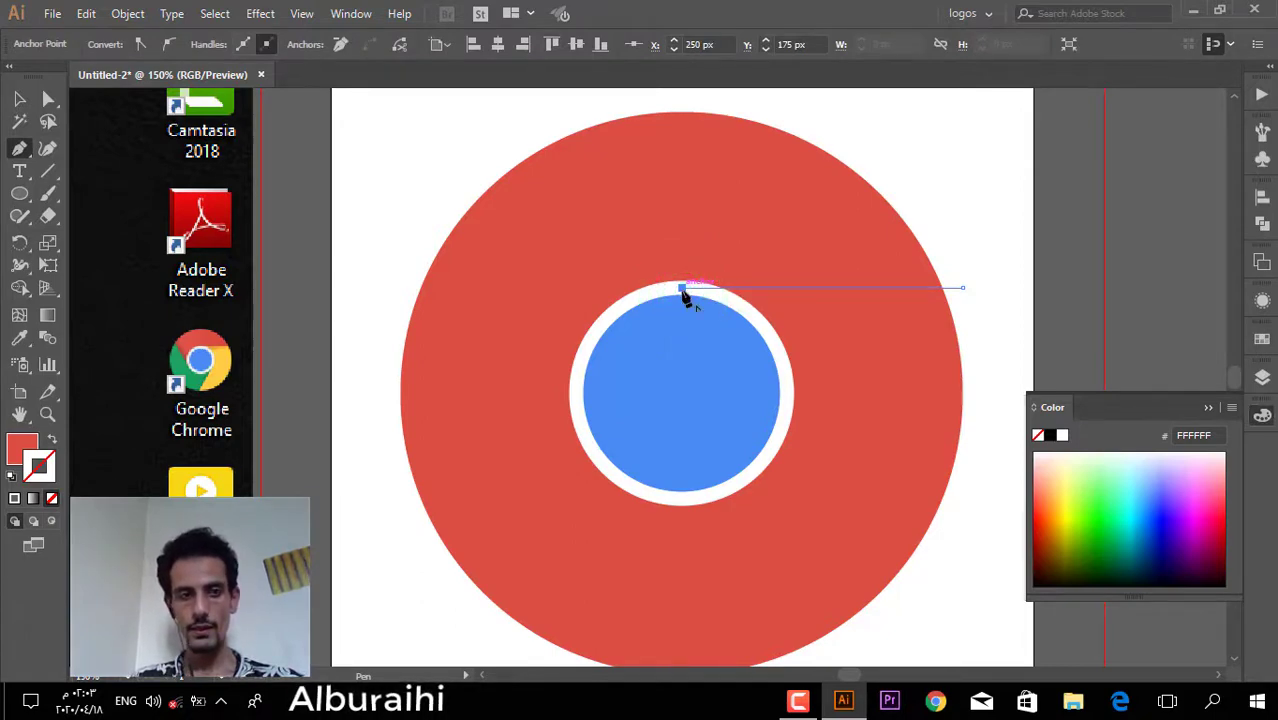
- Give the Pen path a white stroke with RGB values 255, 255, 255
double_click(48, 474)
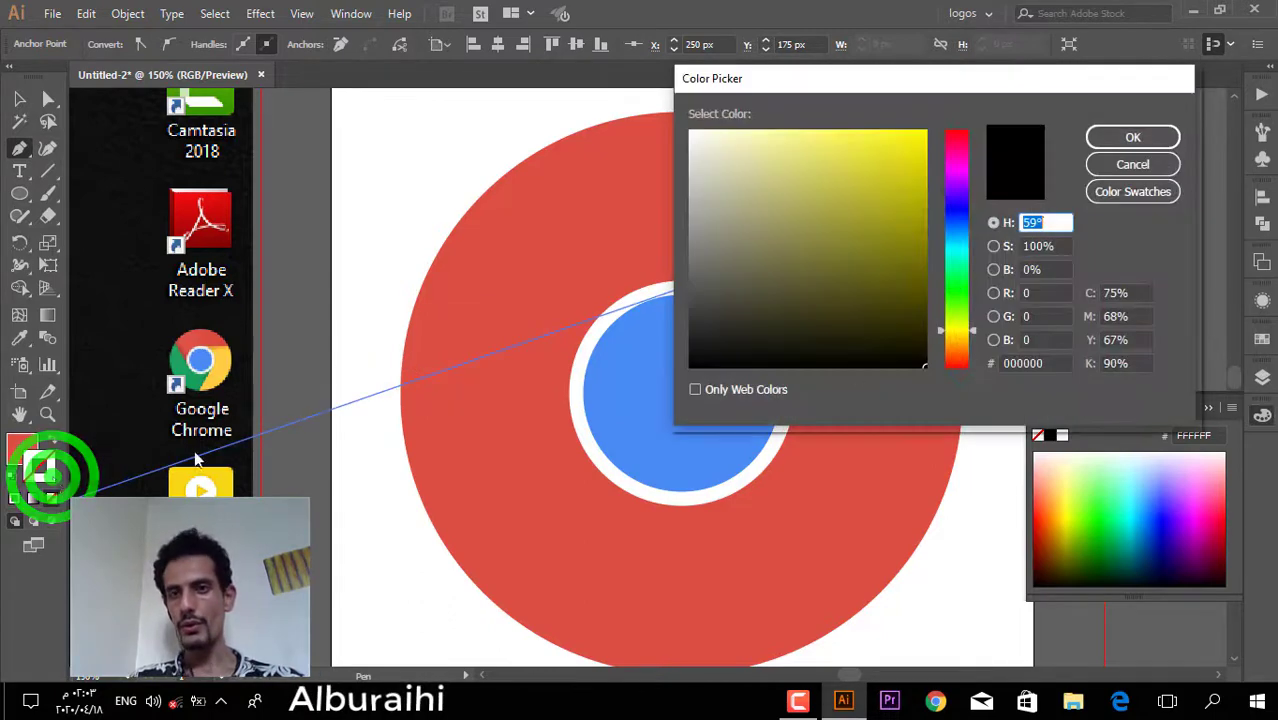
click(1036, 292)
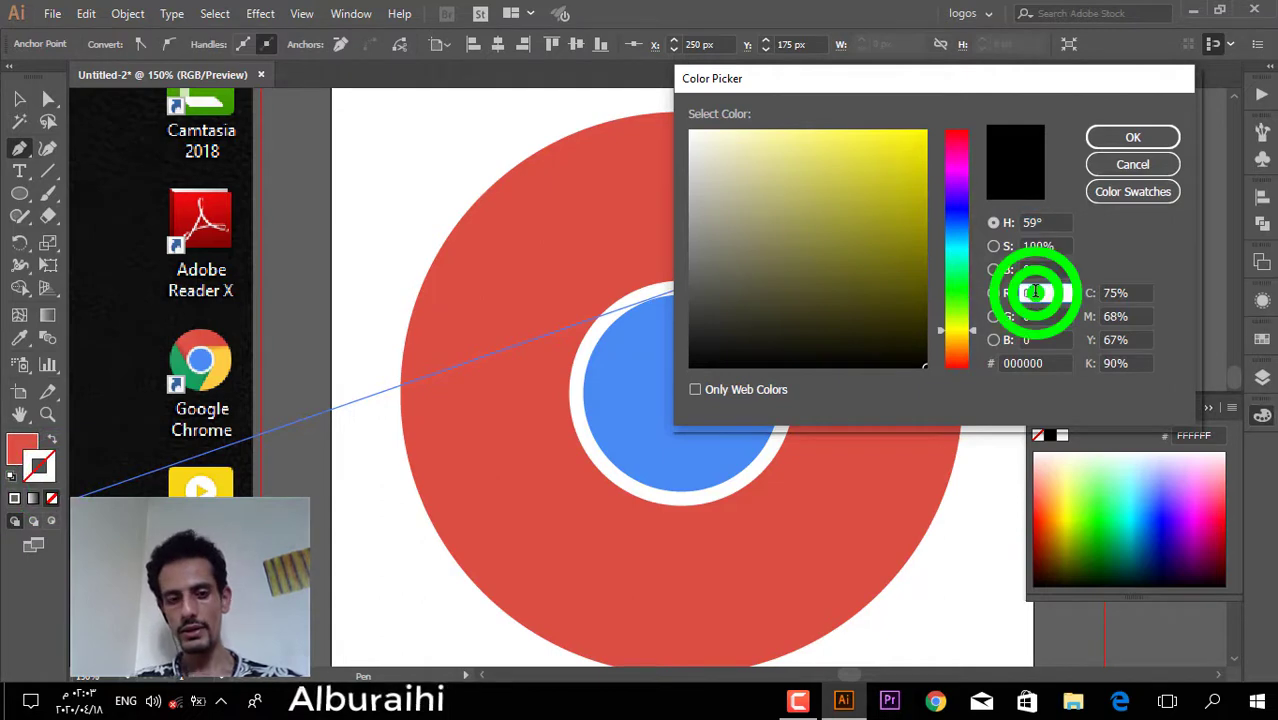
text(255)
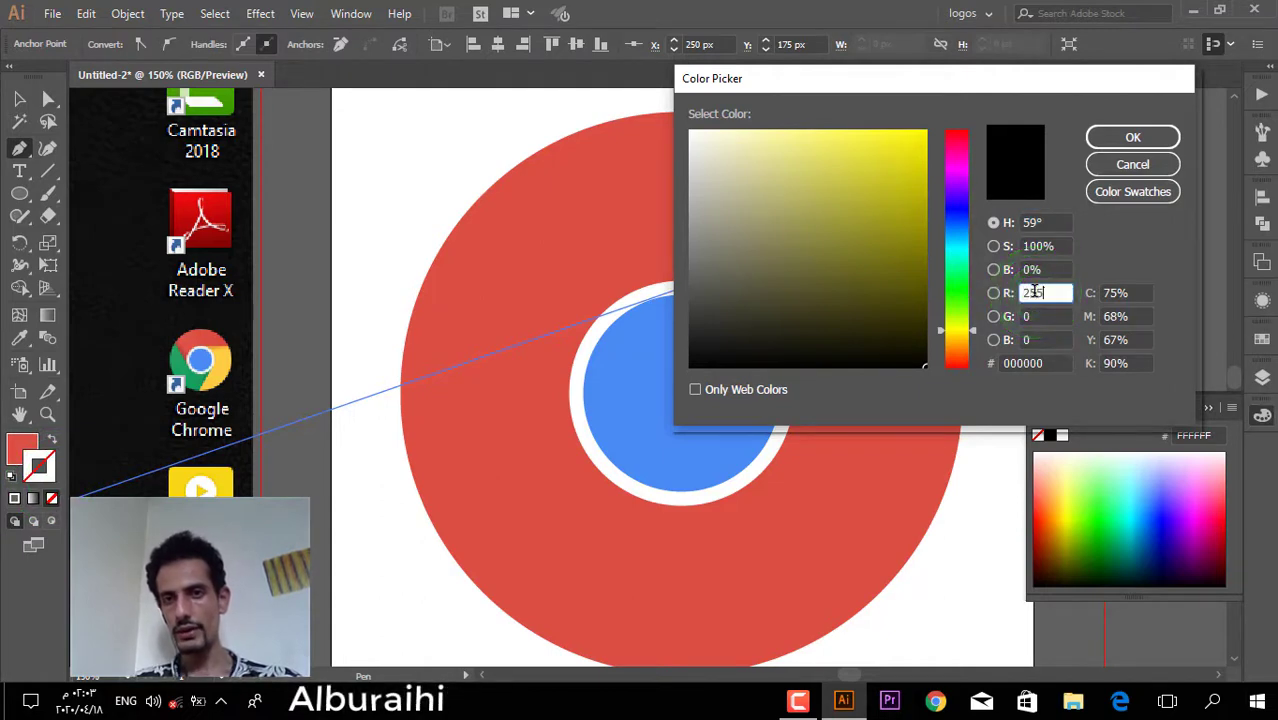
click(1032, 316)
text(255)
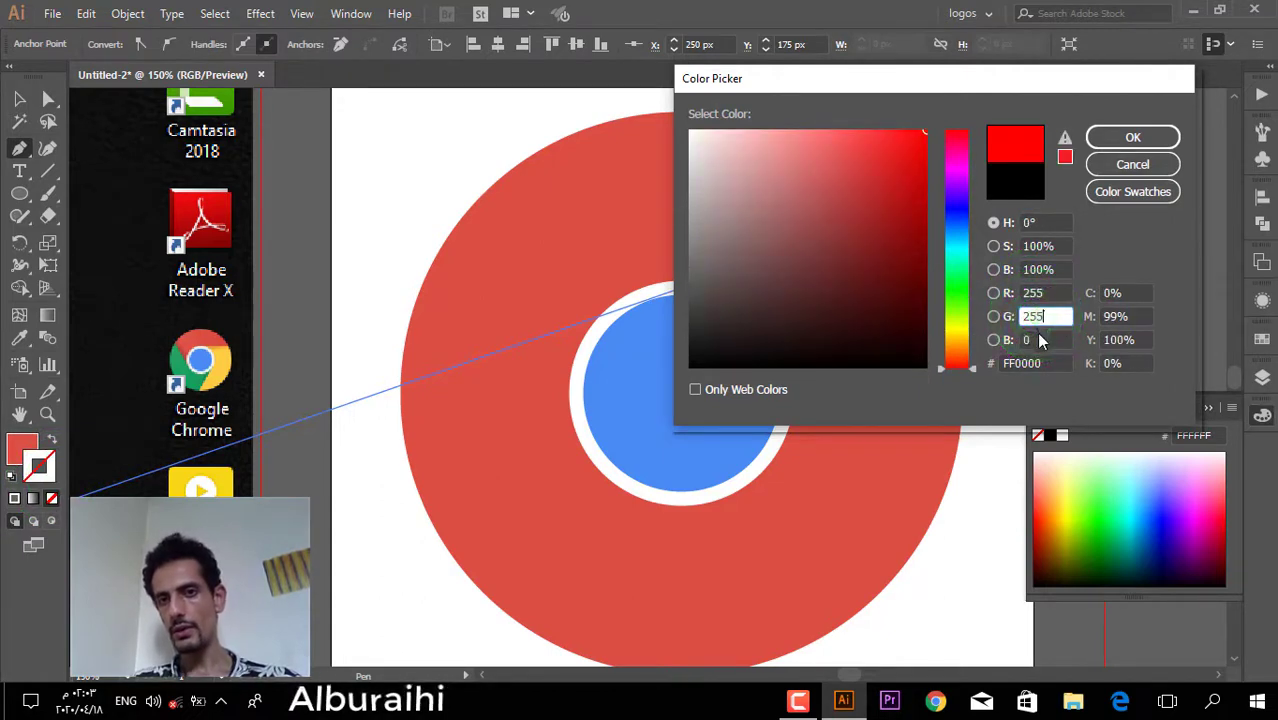
click(1037, 340)
text(255)
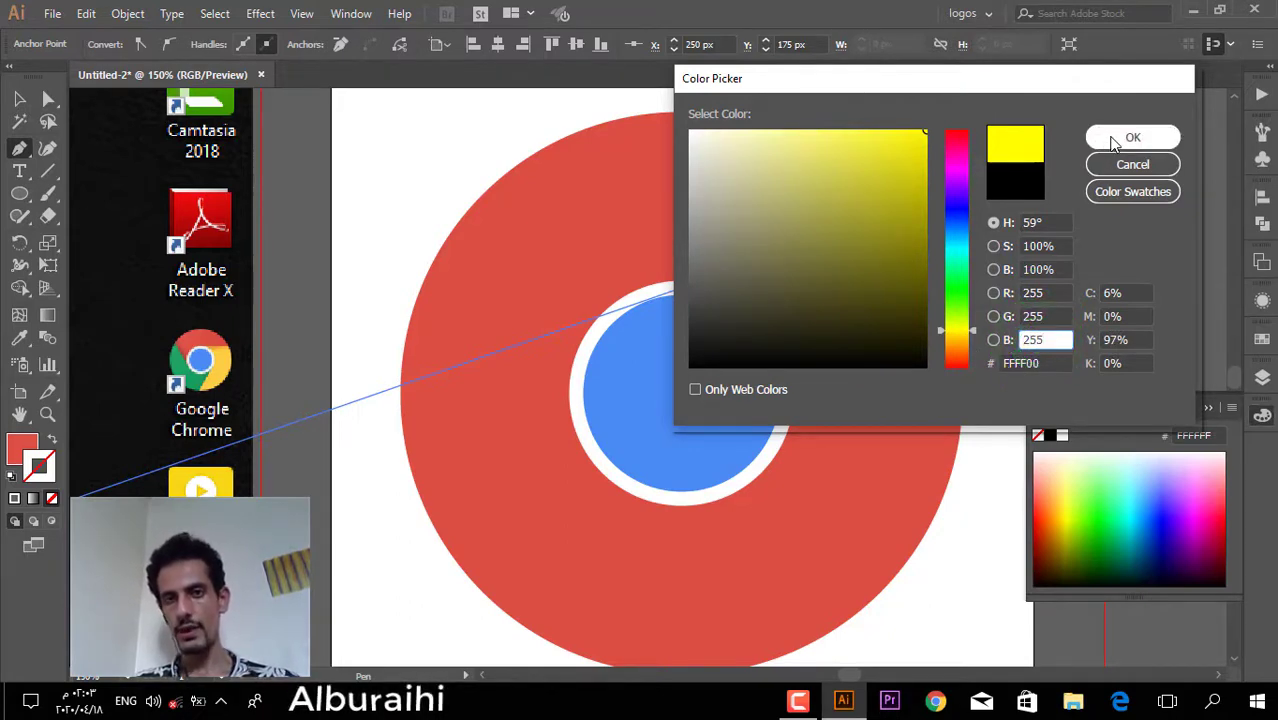
click(1115, 140)
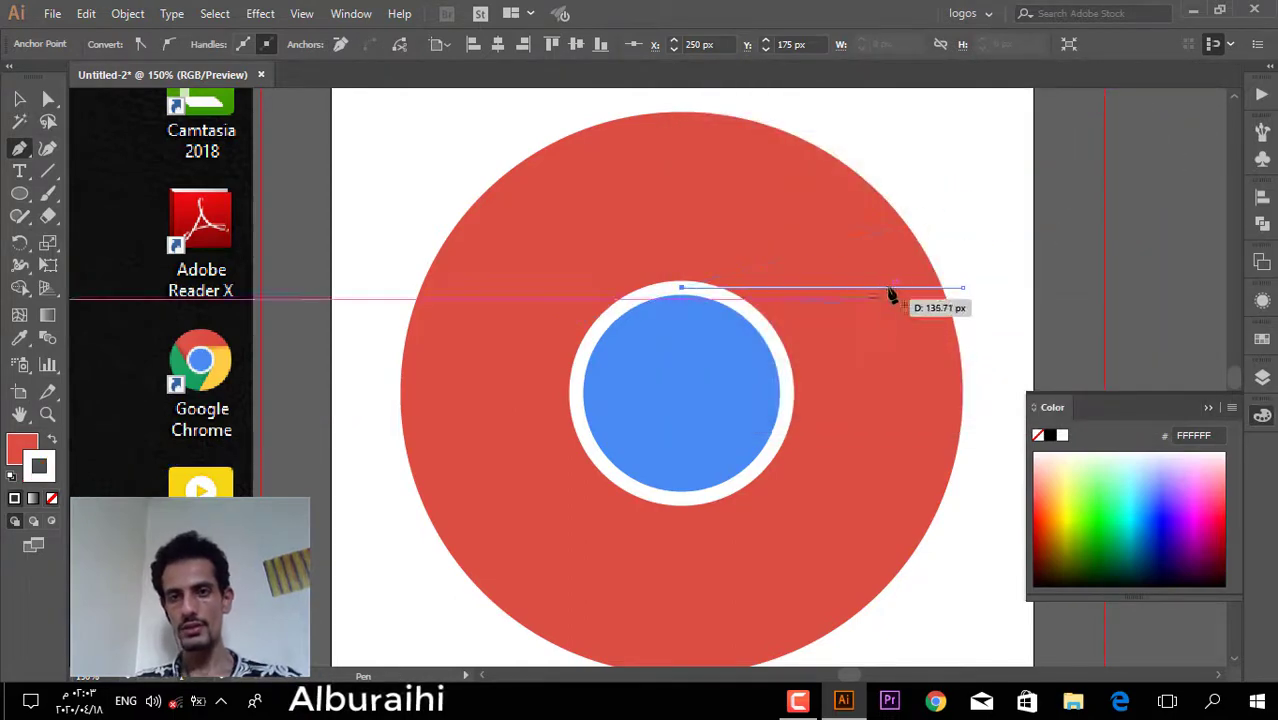
- Extend the Pen path to the blue circle's right anchor at X 325.5, Y 250.5 px and end it below the red circle at X 250.5, Y 466.5 px
scroll(862, 300, up, 2)
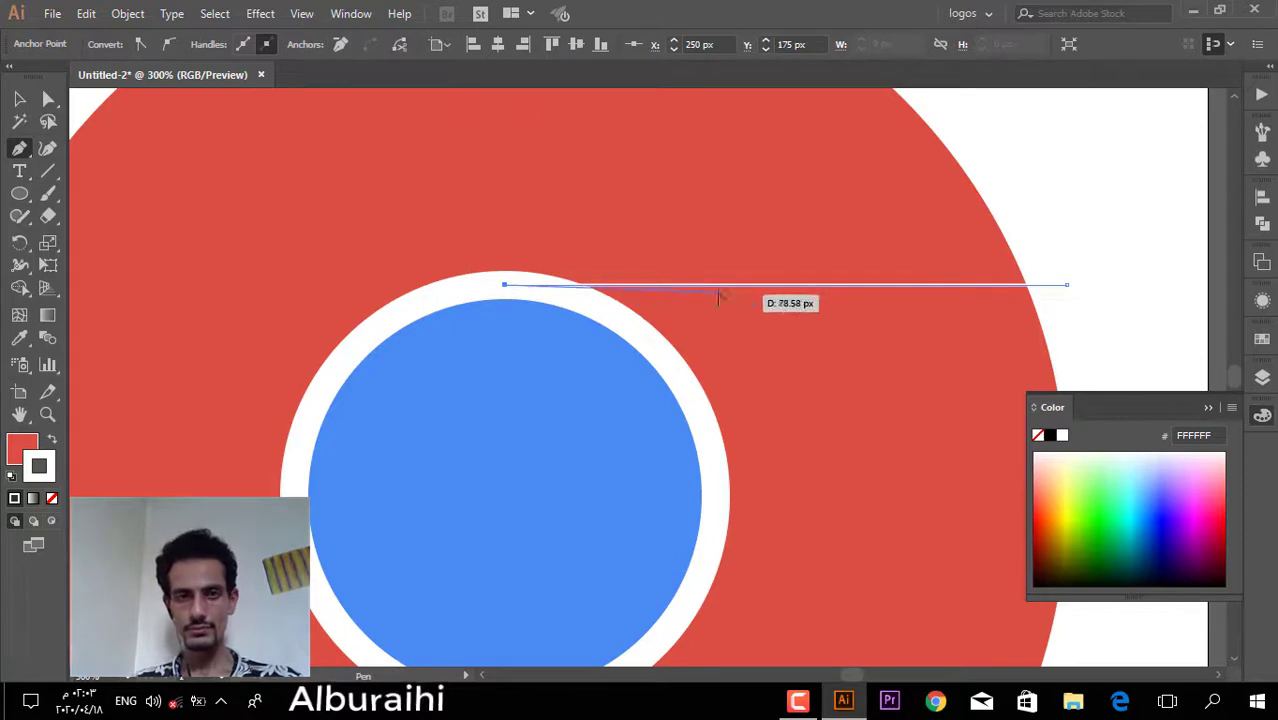
scroll(715, 290, down, 1)
scroll(715, 290, up, 1)
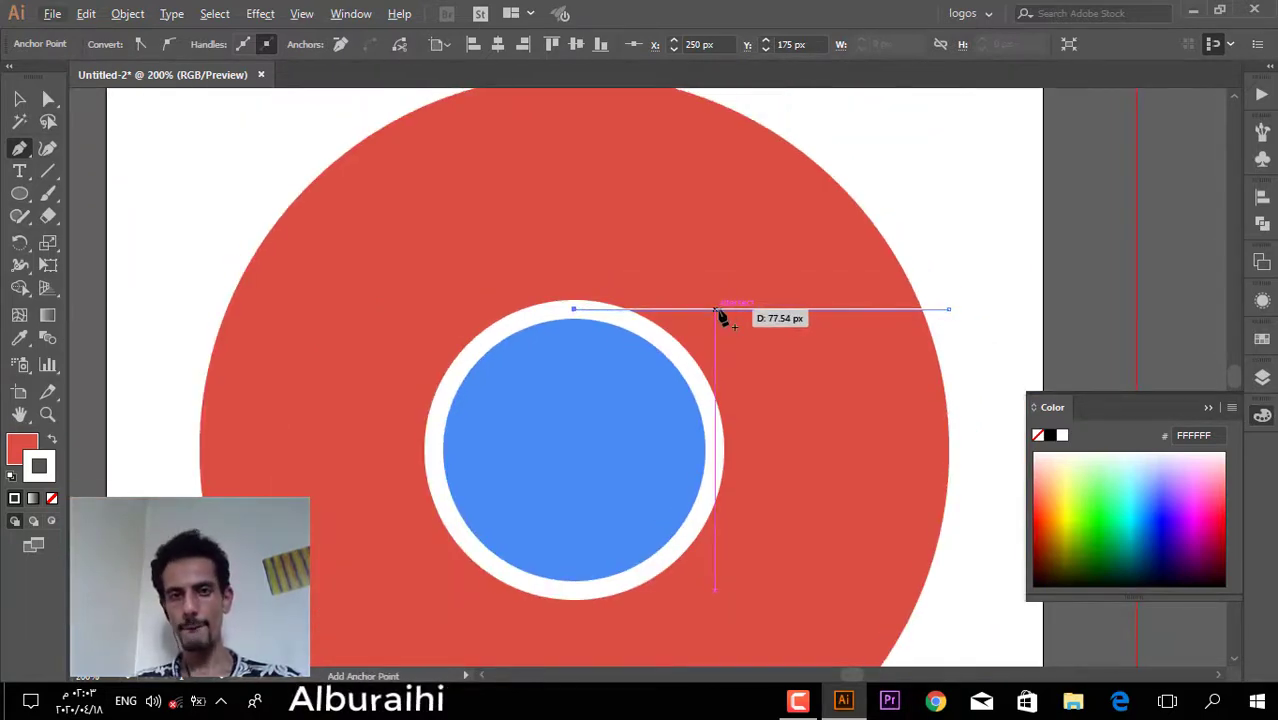
scroll(722, 317, down, 1)
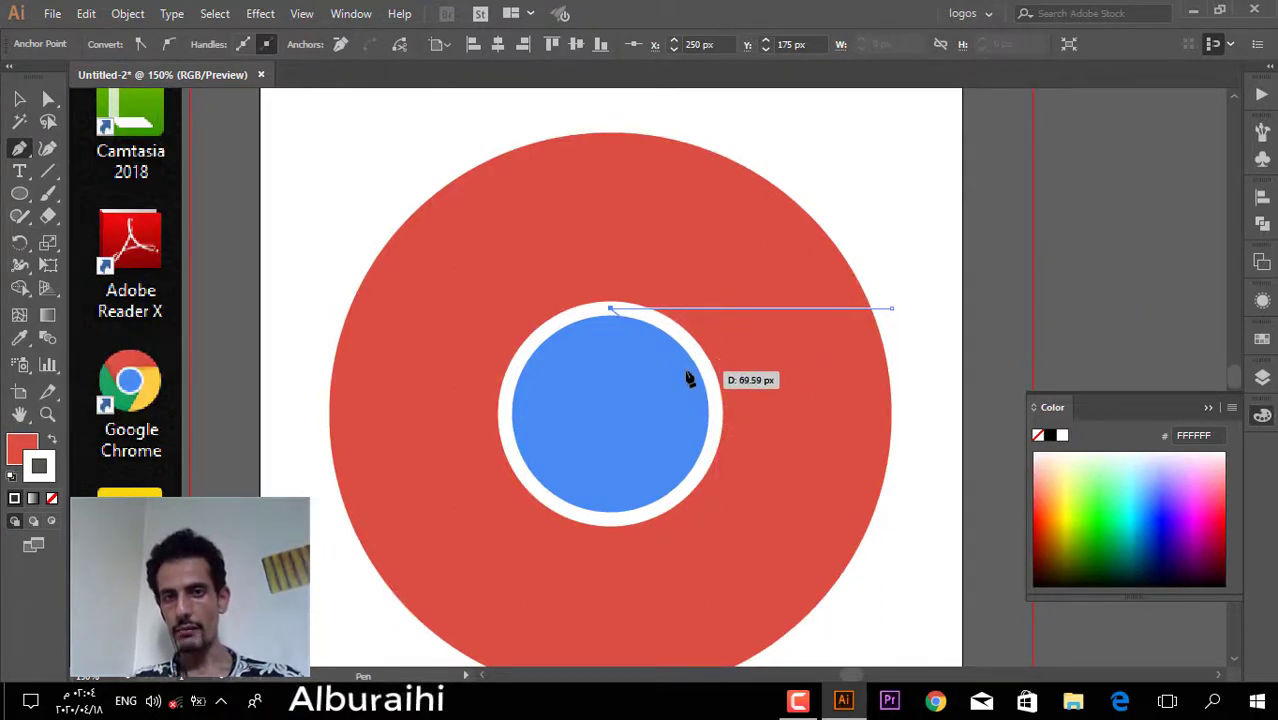
click(717, 414)
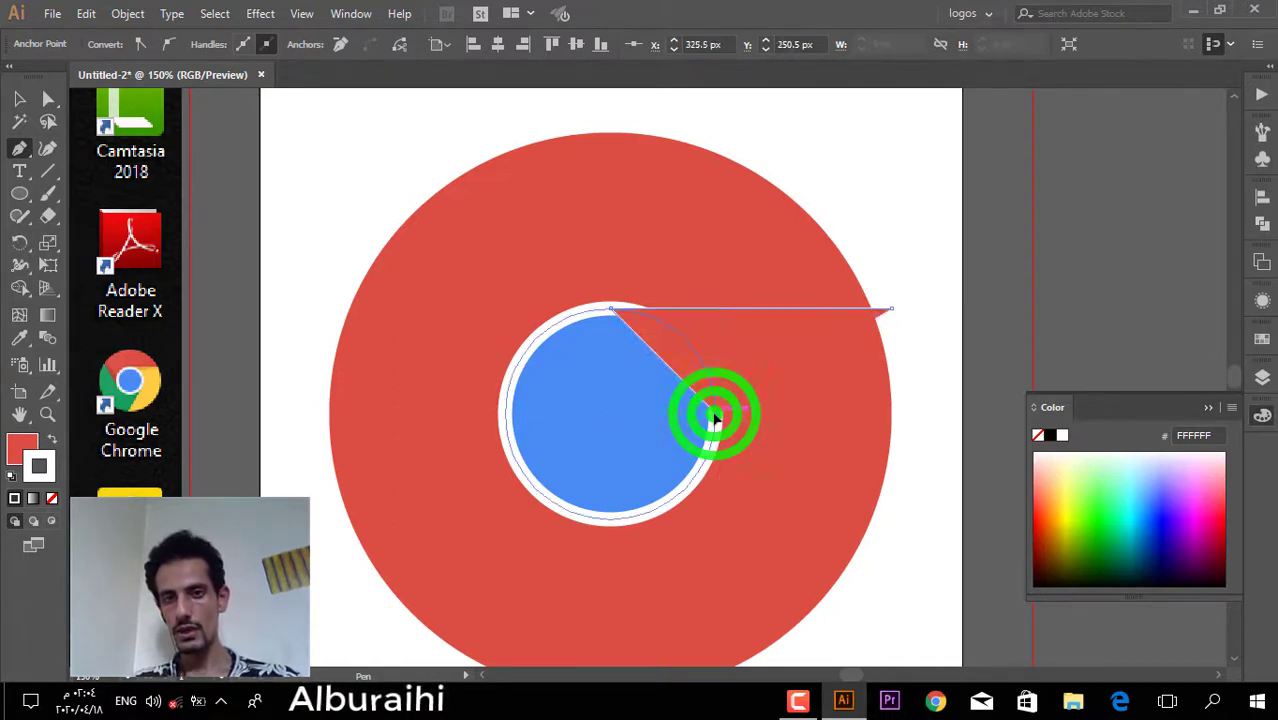
scroll(718, 420, down, 1)
scroll(716, 414, down, 1)
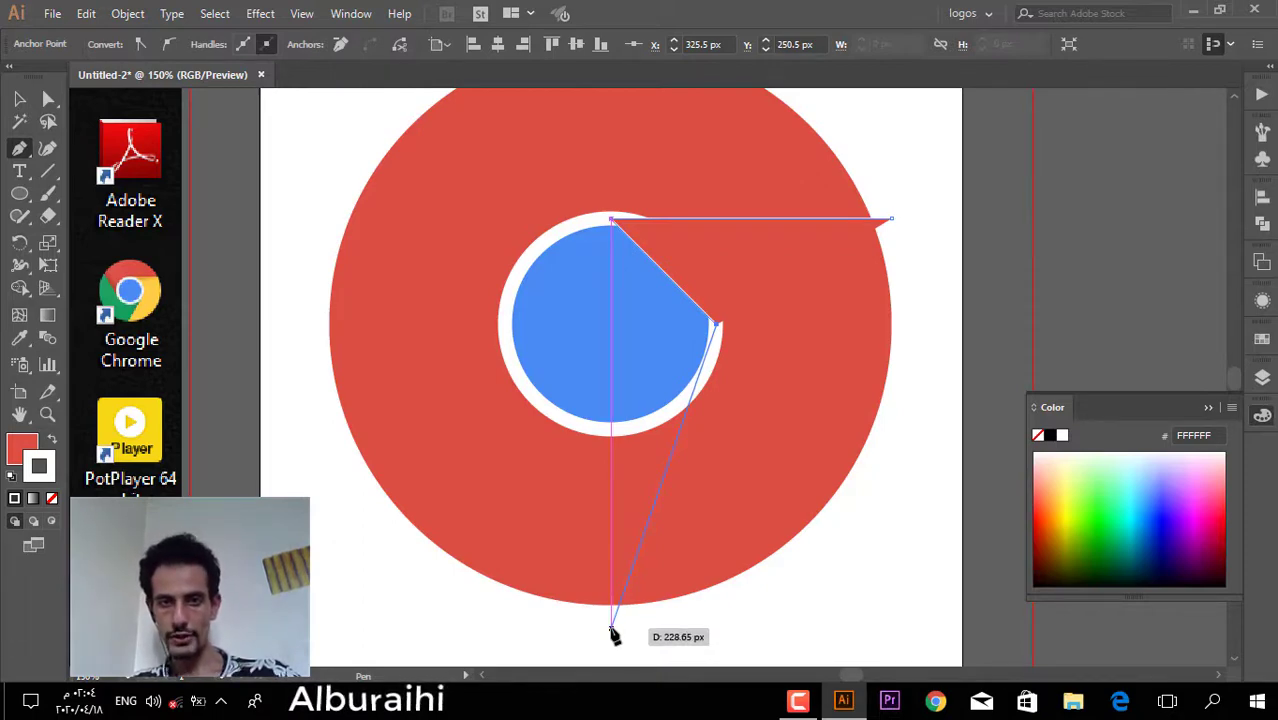
click(611, 628)
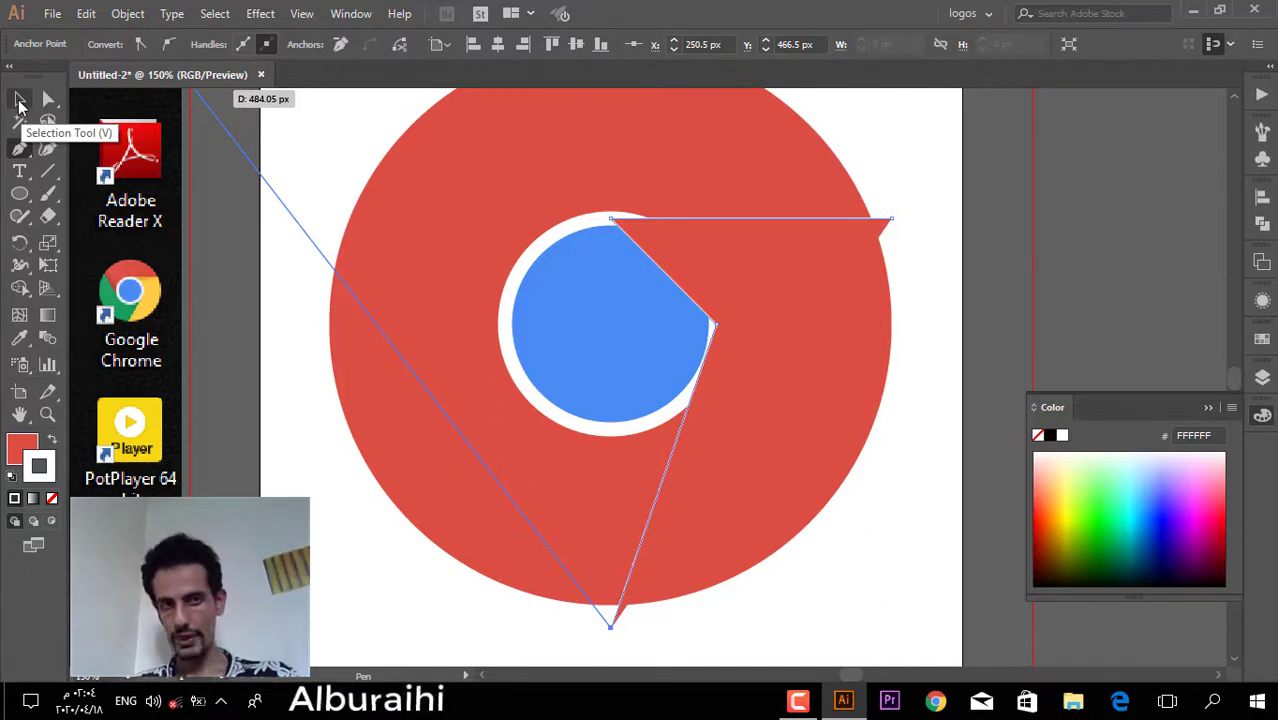
click(19, 101)
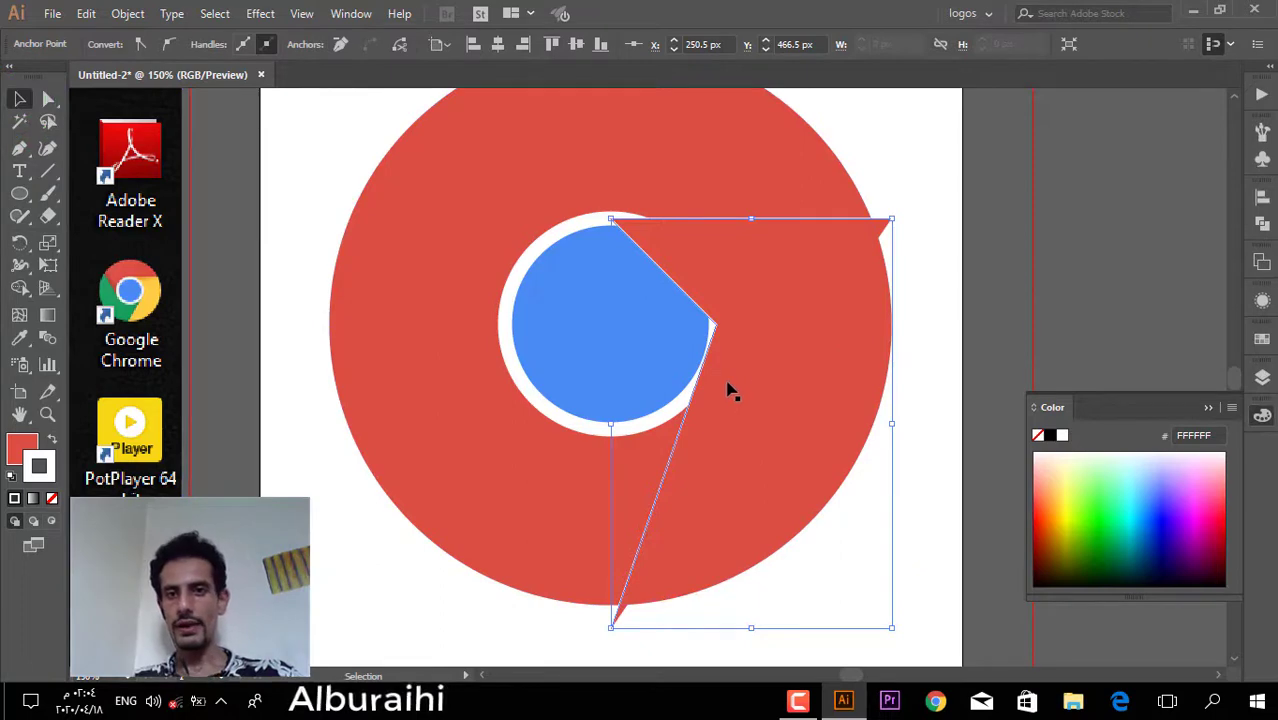
- Move the blue circle off the artboard to its right and remove the fill from the white-stroked Pen path
click(545, 306)
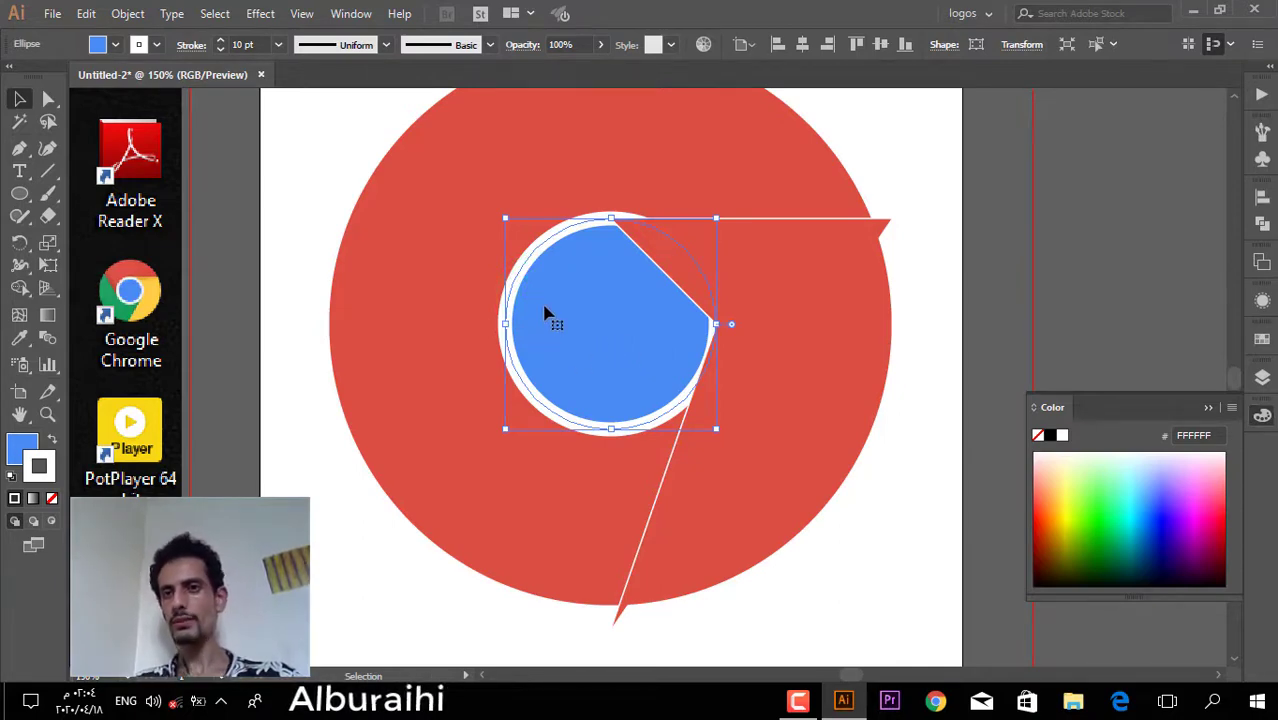
drag(545, 306, 1040, 215)
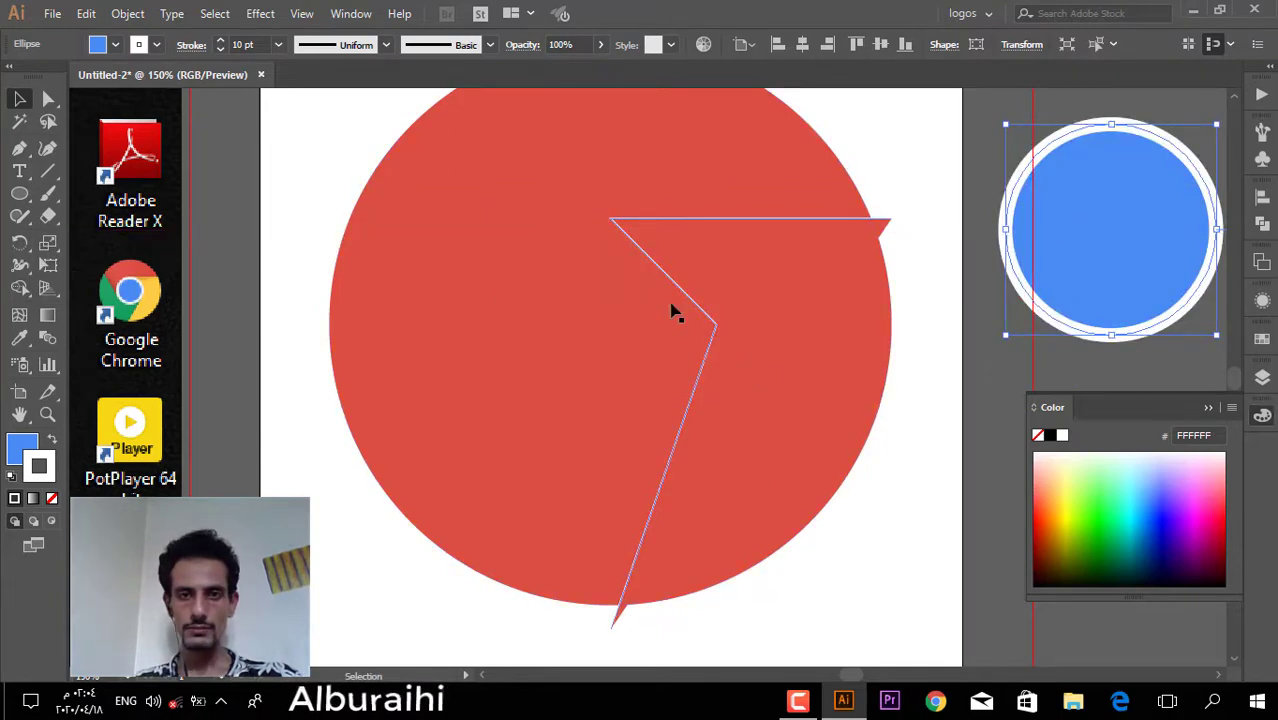
click(673, 284)
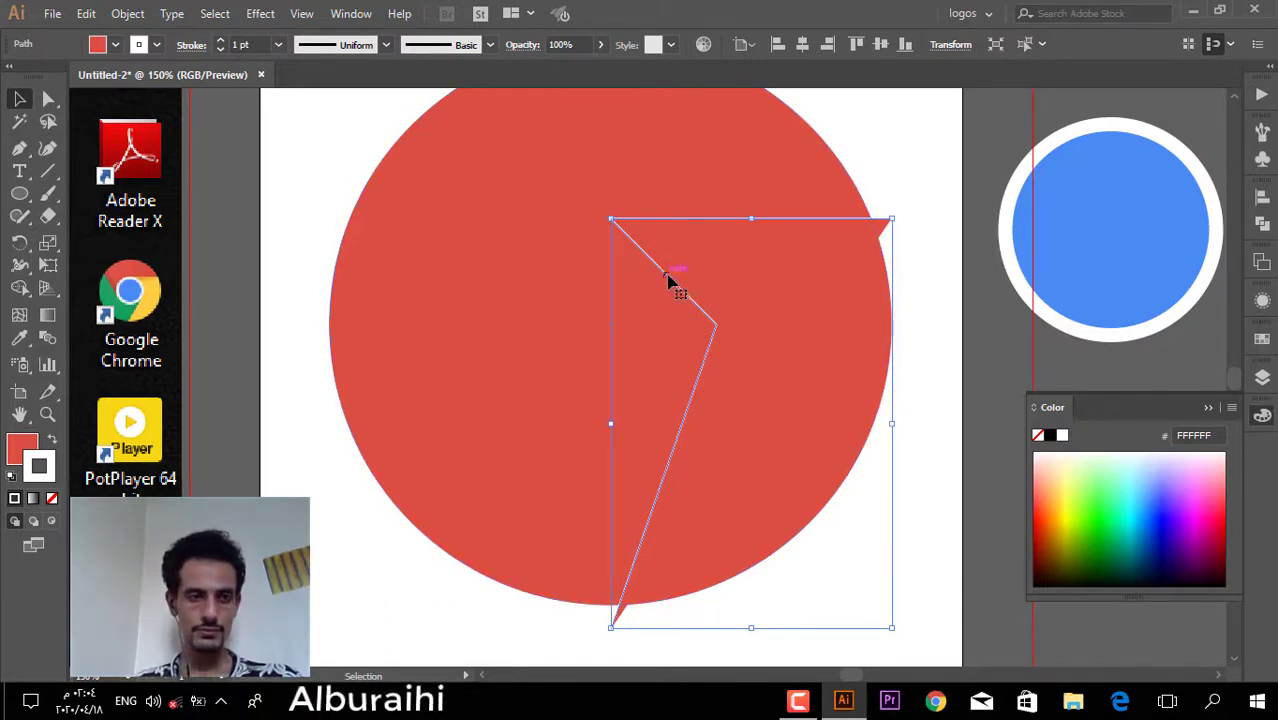
click(12, 447)
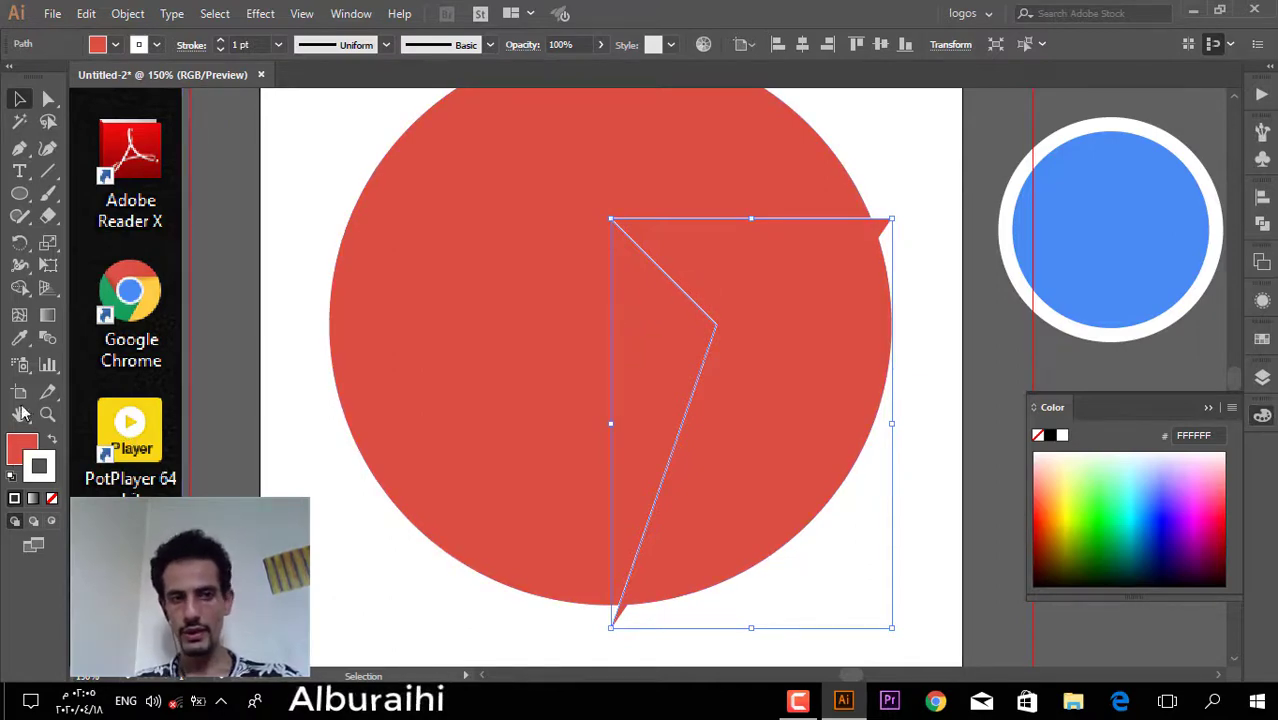
click(14, 450)
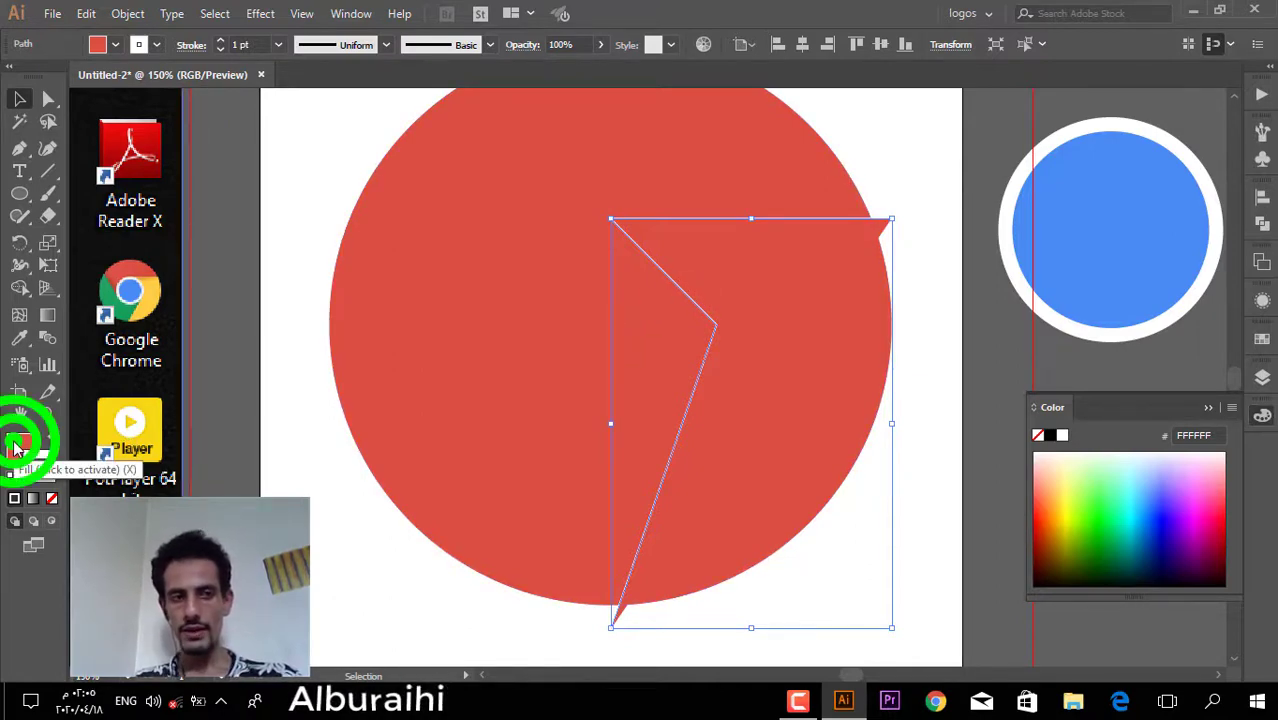
click(52, 499)
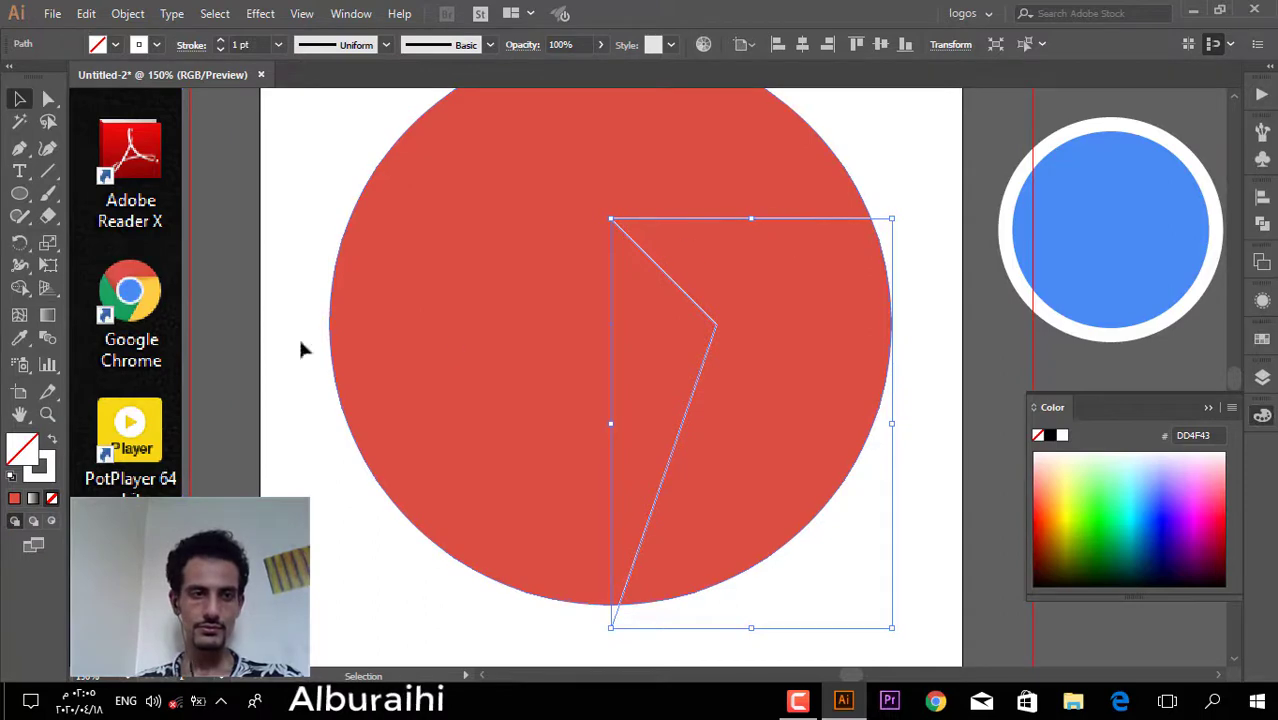
- Split the red circle along the Pen path with Divide Objects Below and deselect the resulting pieces
click(677, 288)
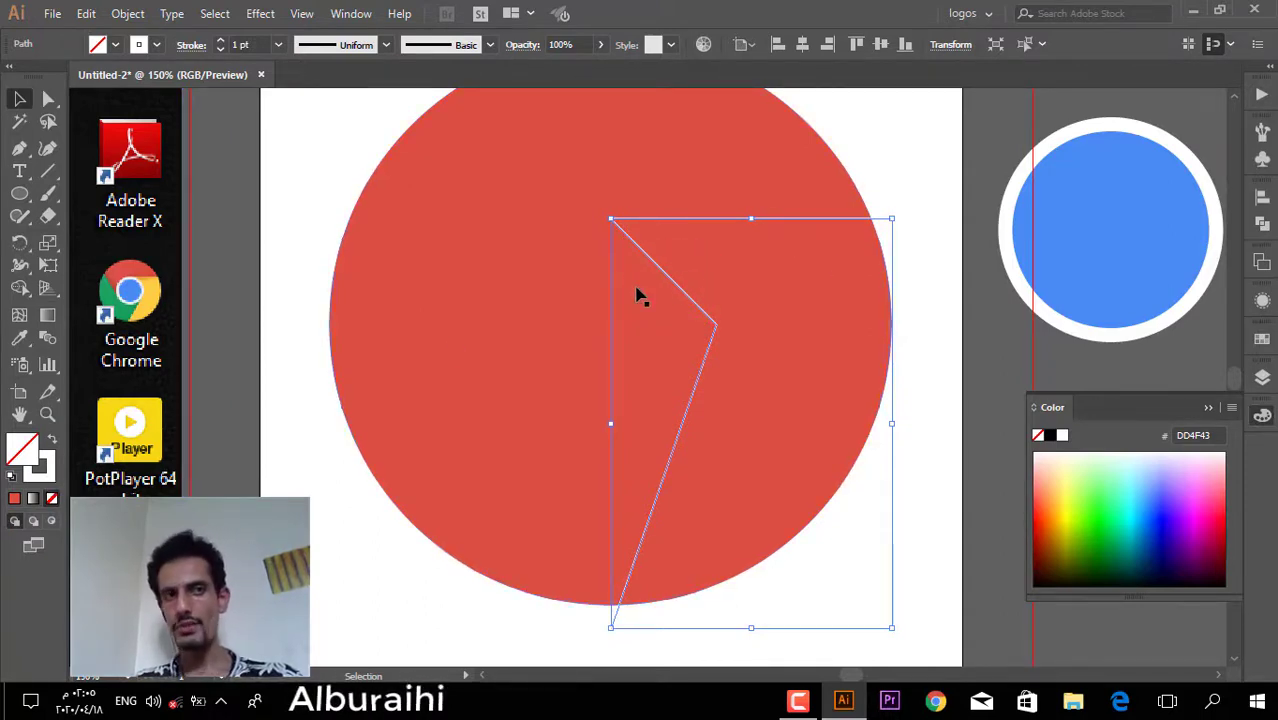
click(130, 14)
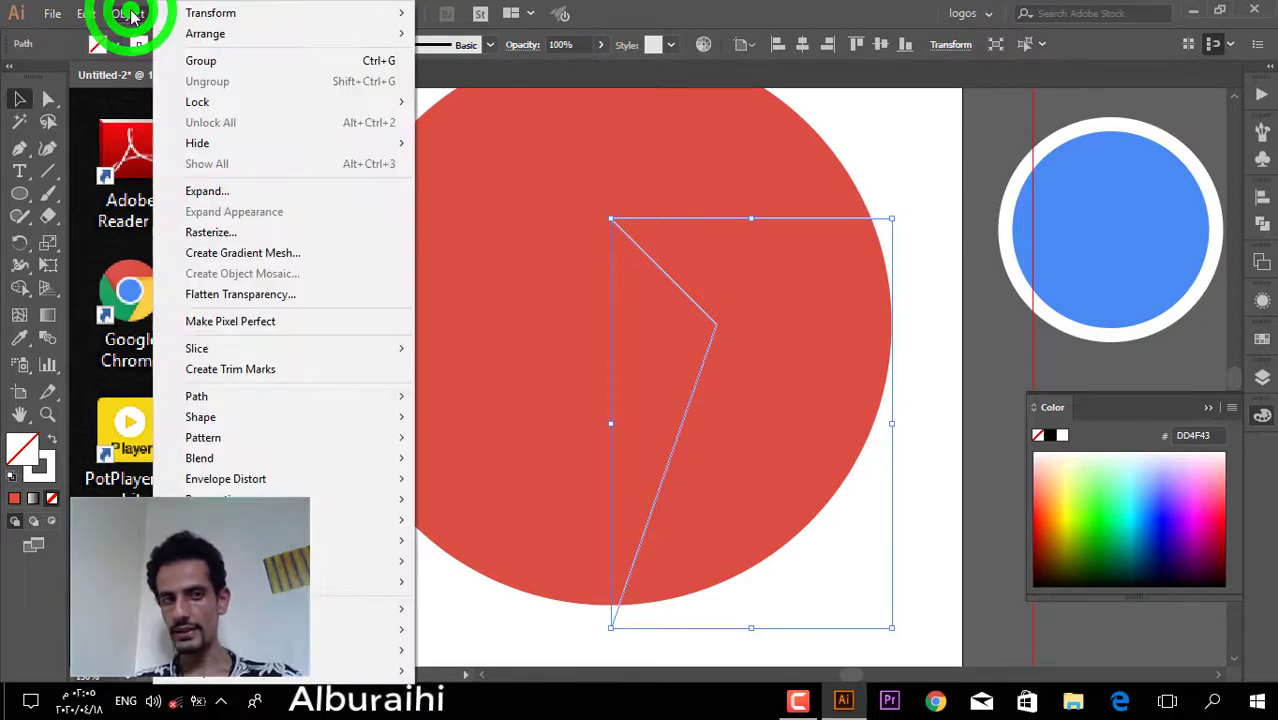
mouse_move(322, 401)
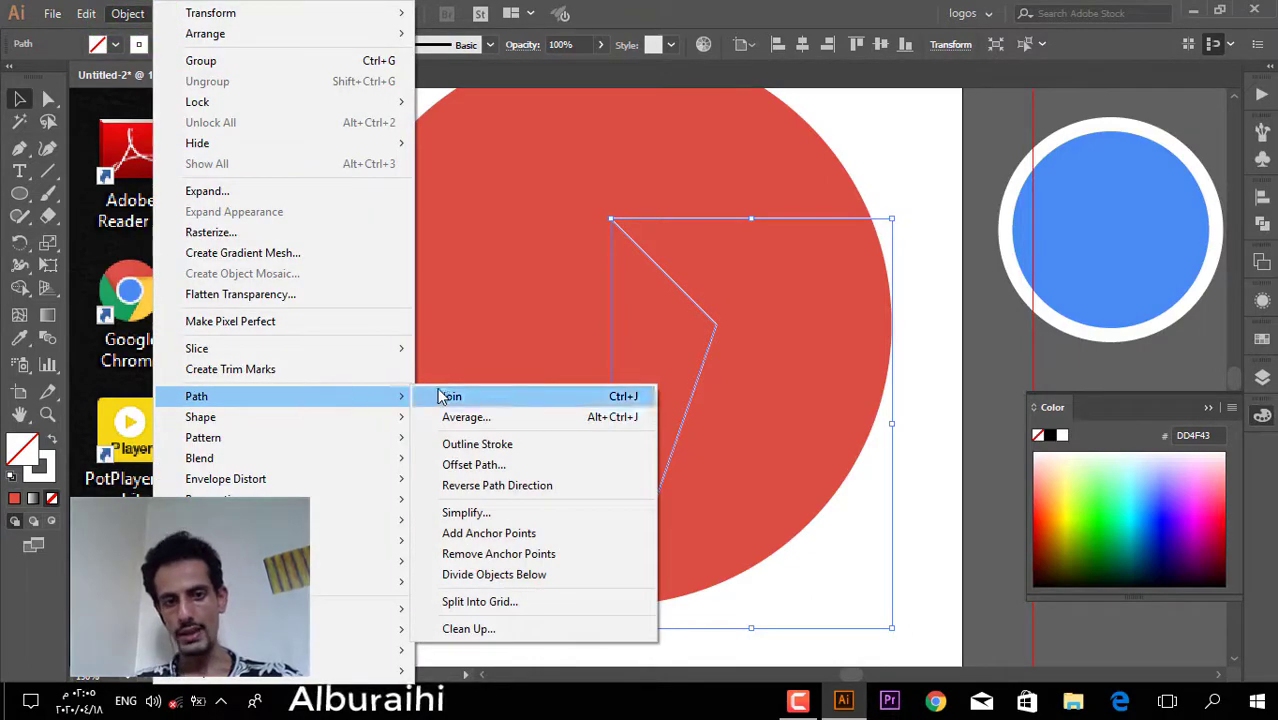
click(547, 576)
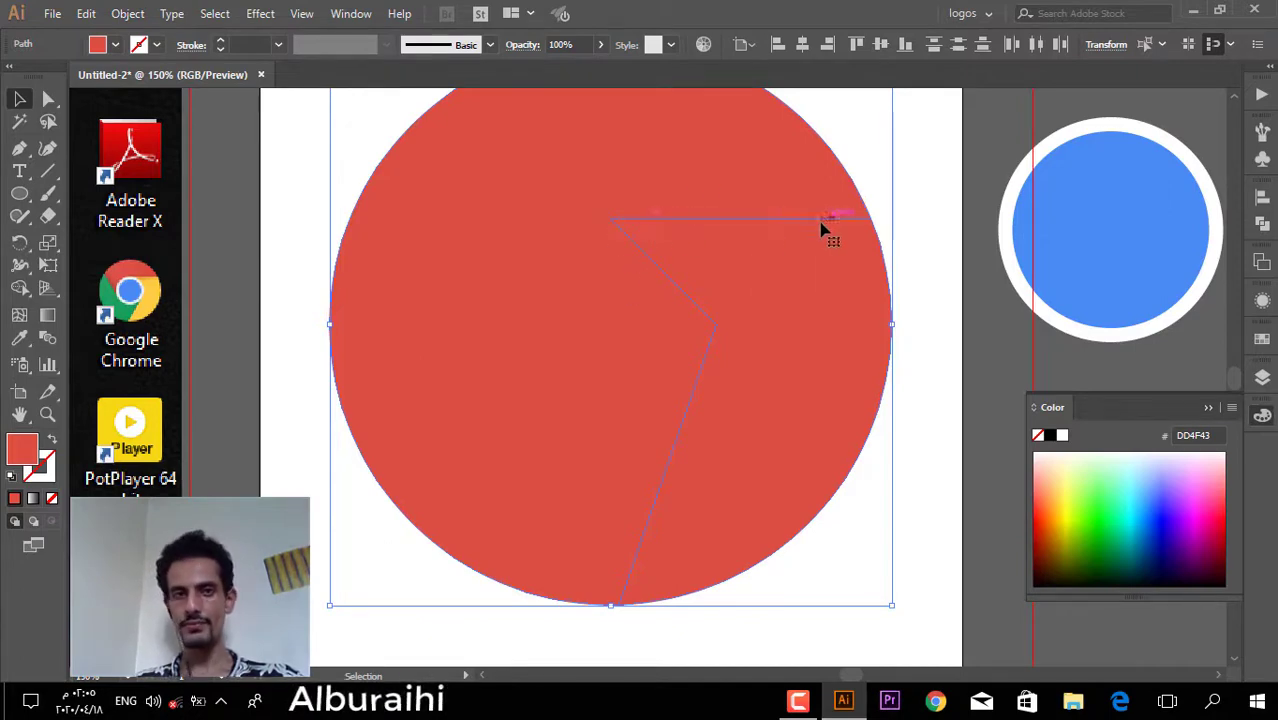
click(288, 443)
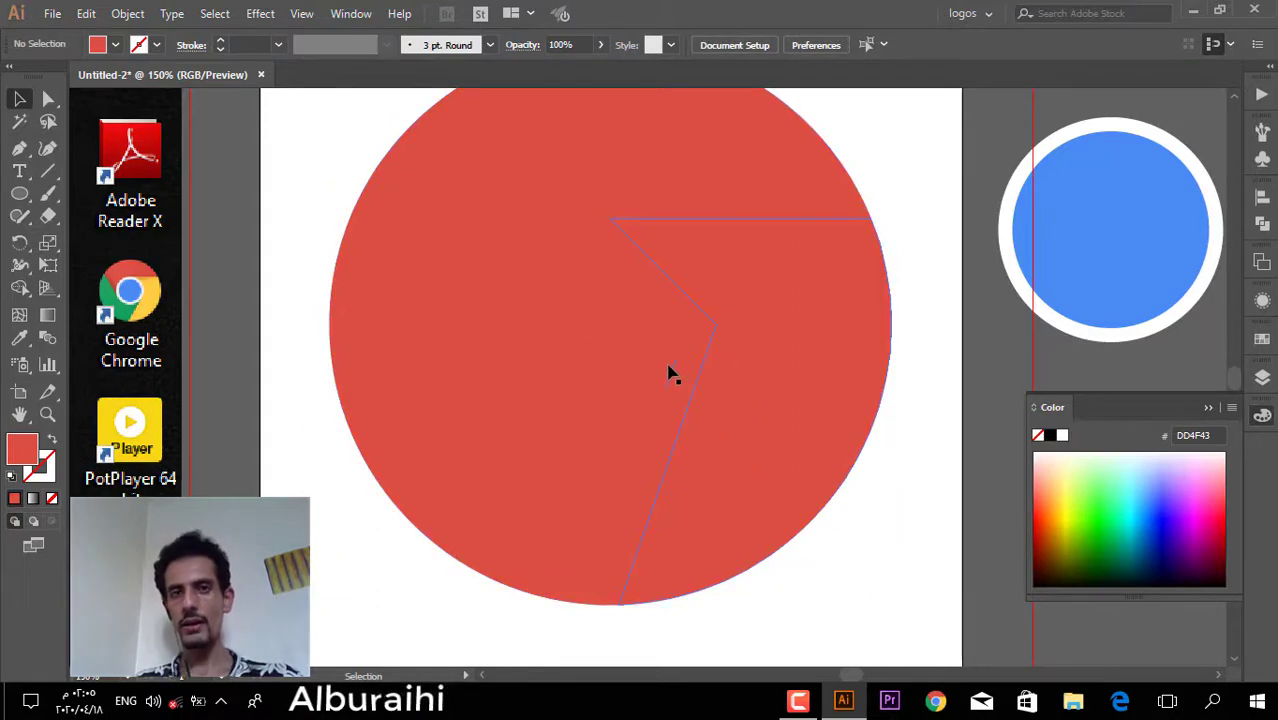
- Fill the red circle's lower-right piece with yellow FFCD42 sampled from the Chrome icon in the pasted screenshot
scroll(640, 354, up, 1)
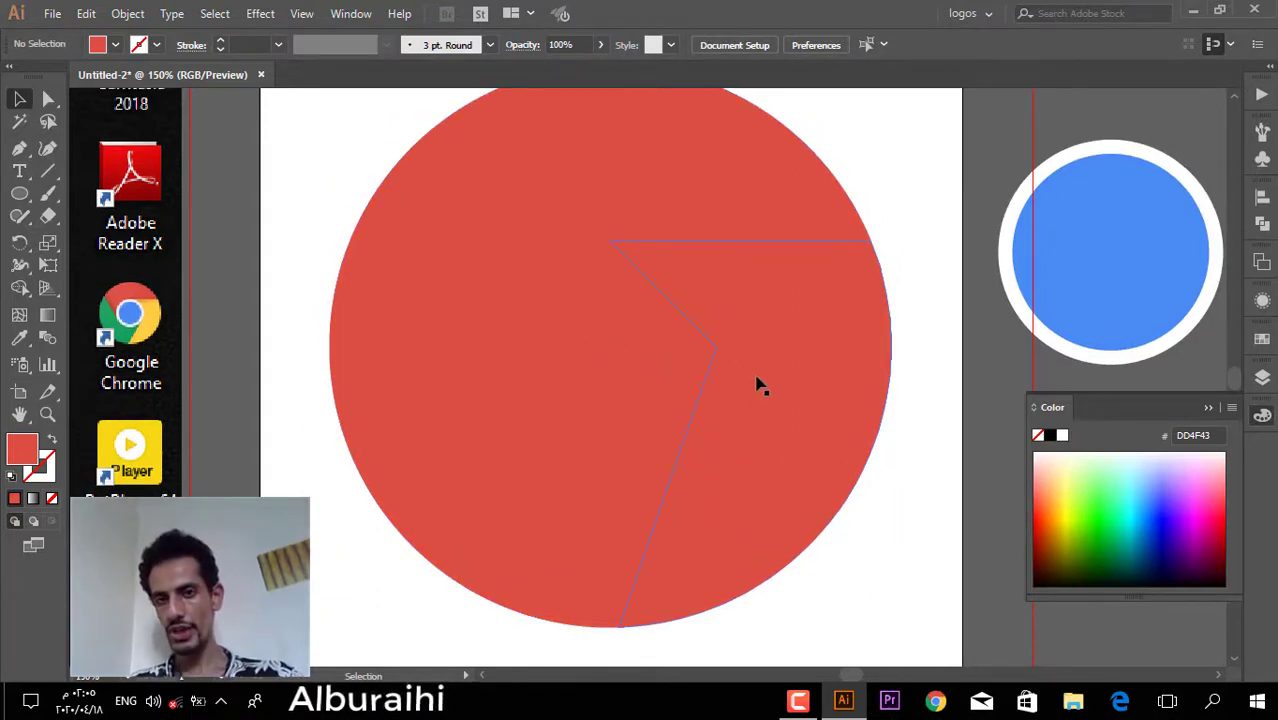
click(762, 378)
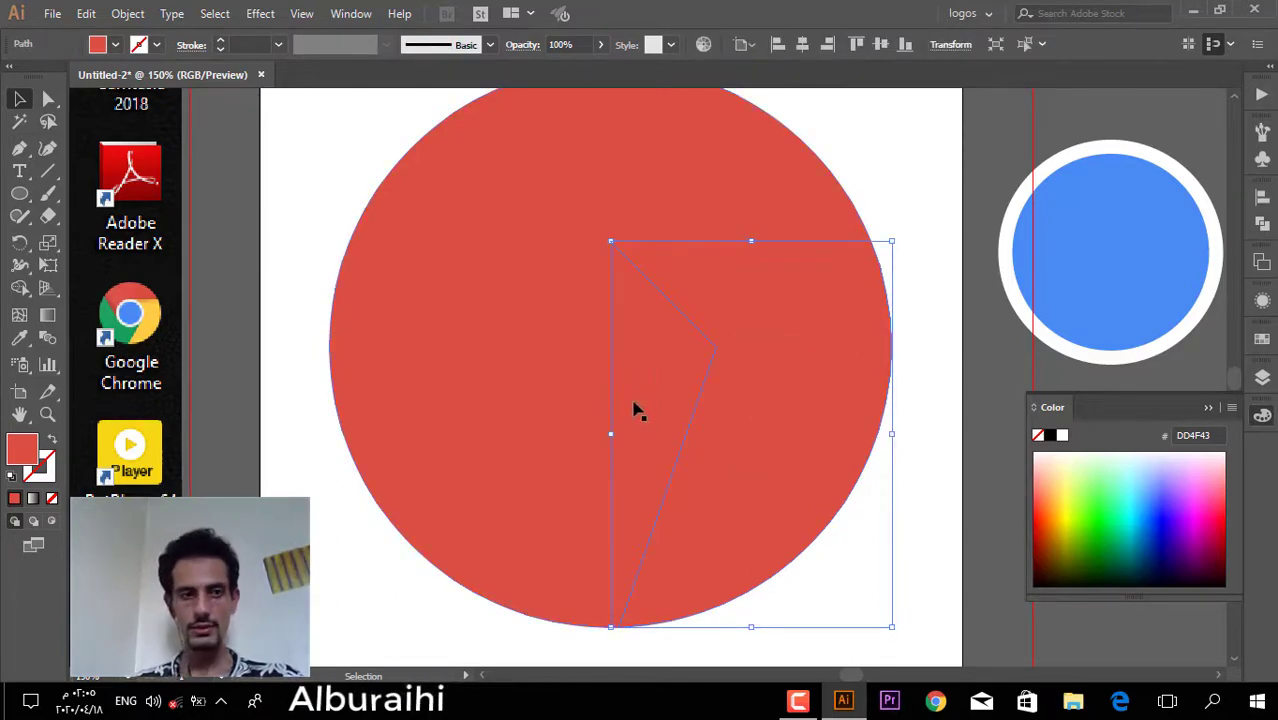
click(18, 342)
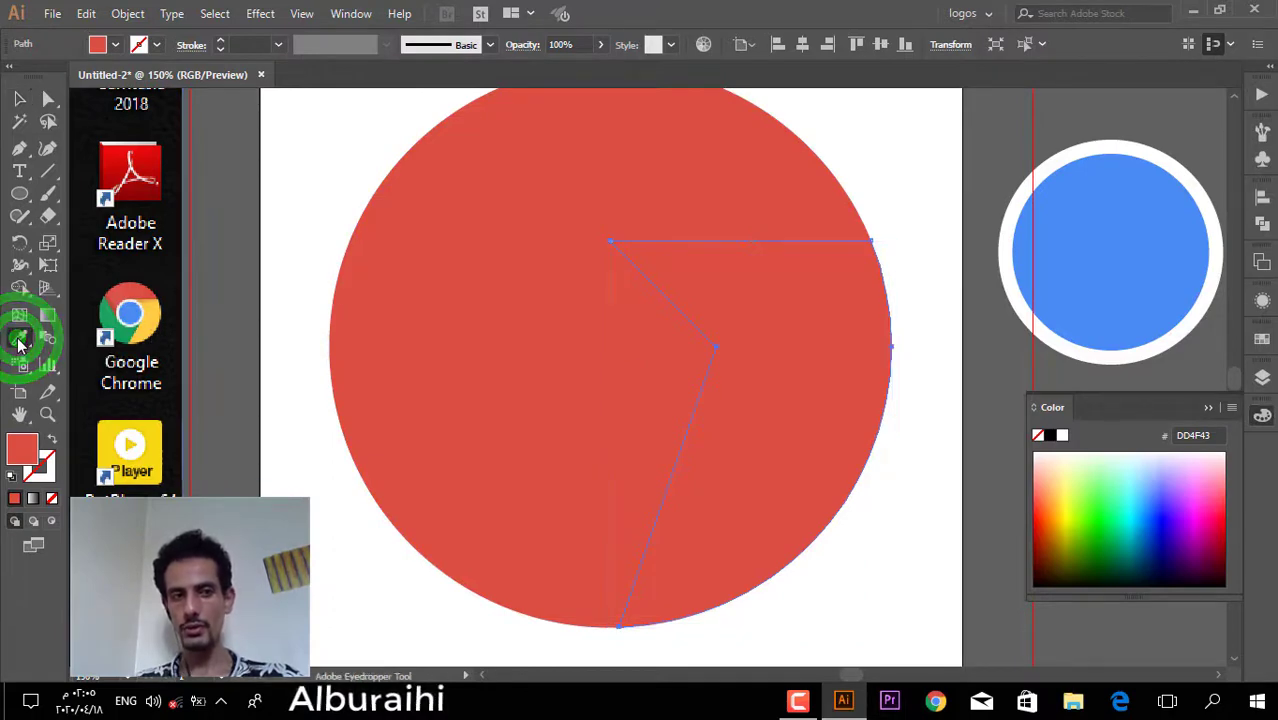
click(150, 315)
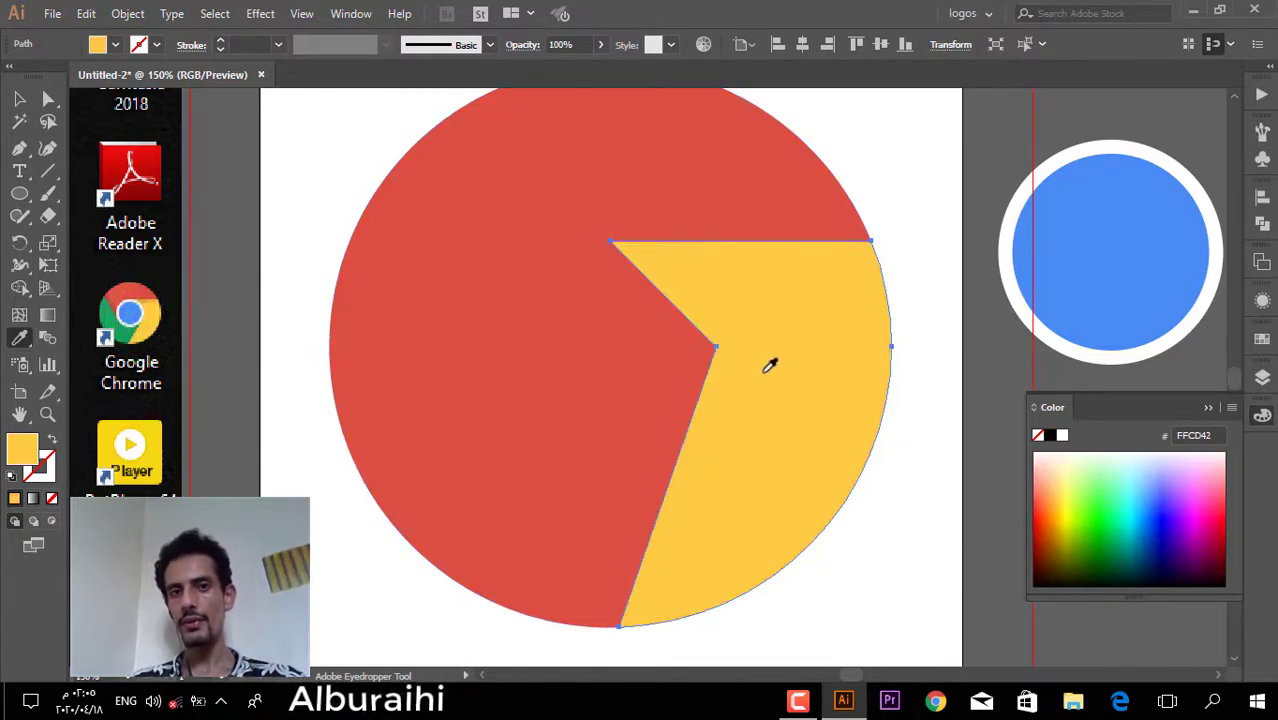
scroll(722, 390, up, 1)
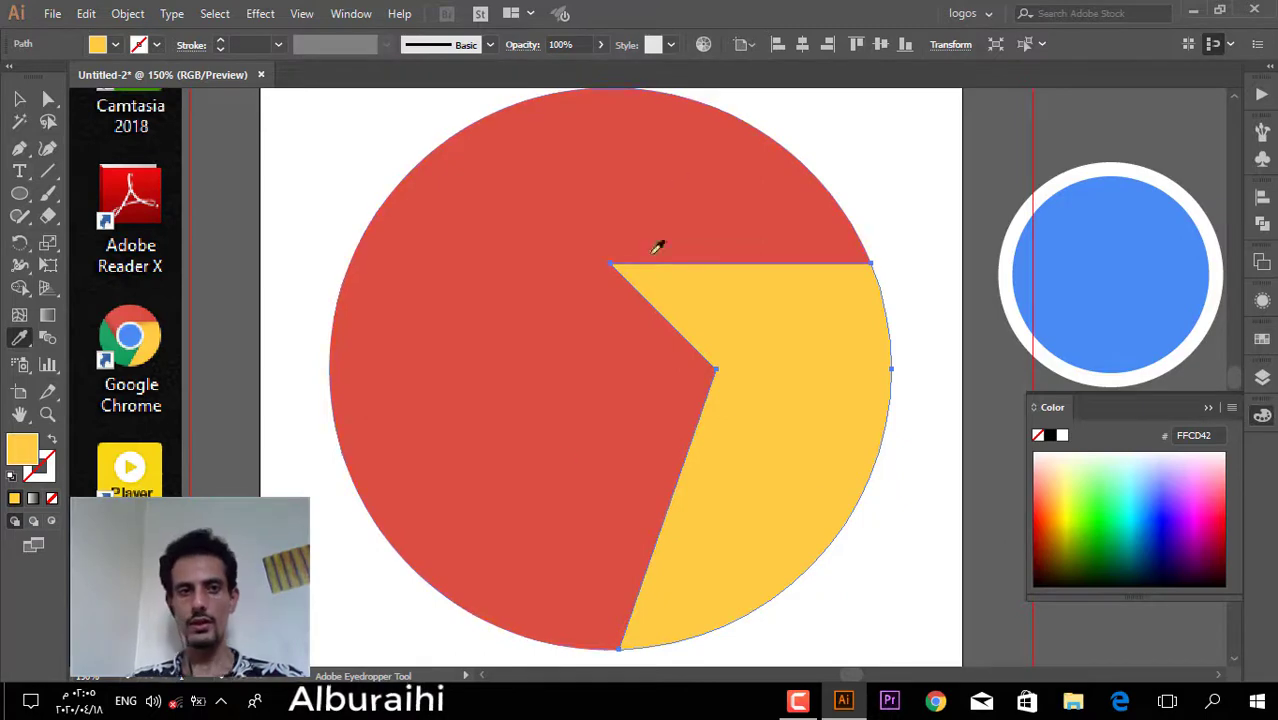
- Move the blue circle back over the red and yellow shapes and align it vertically and horizontally to the artboard's centre
click(18, 101)
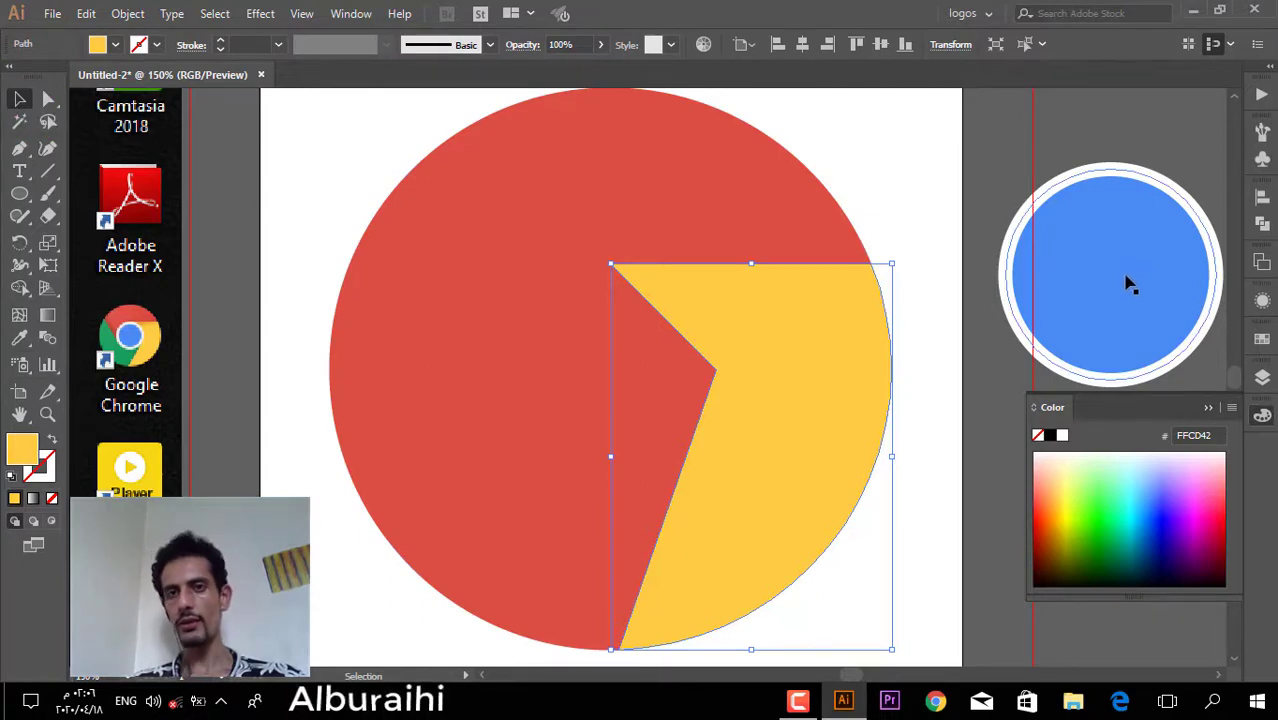
drag(1128, 284, 621, 384)
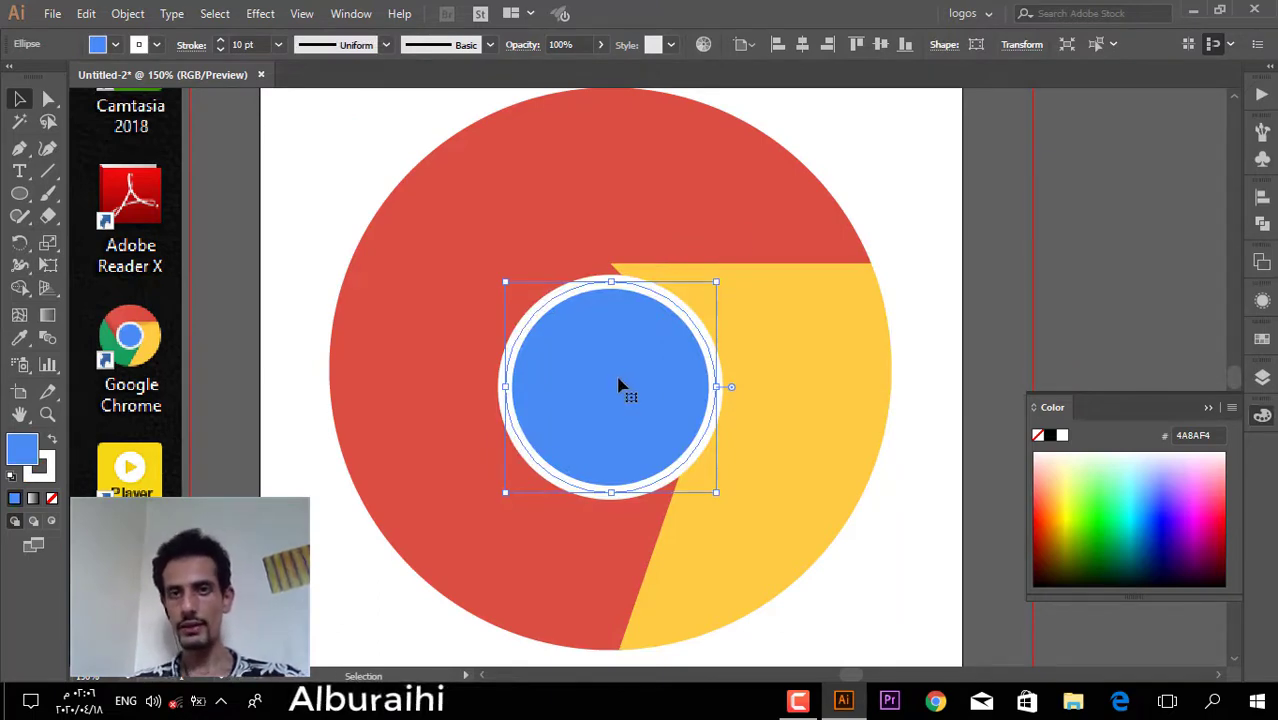
click(879, 45)
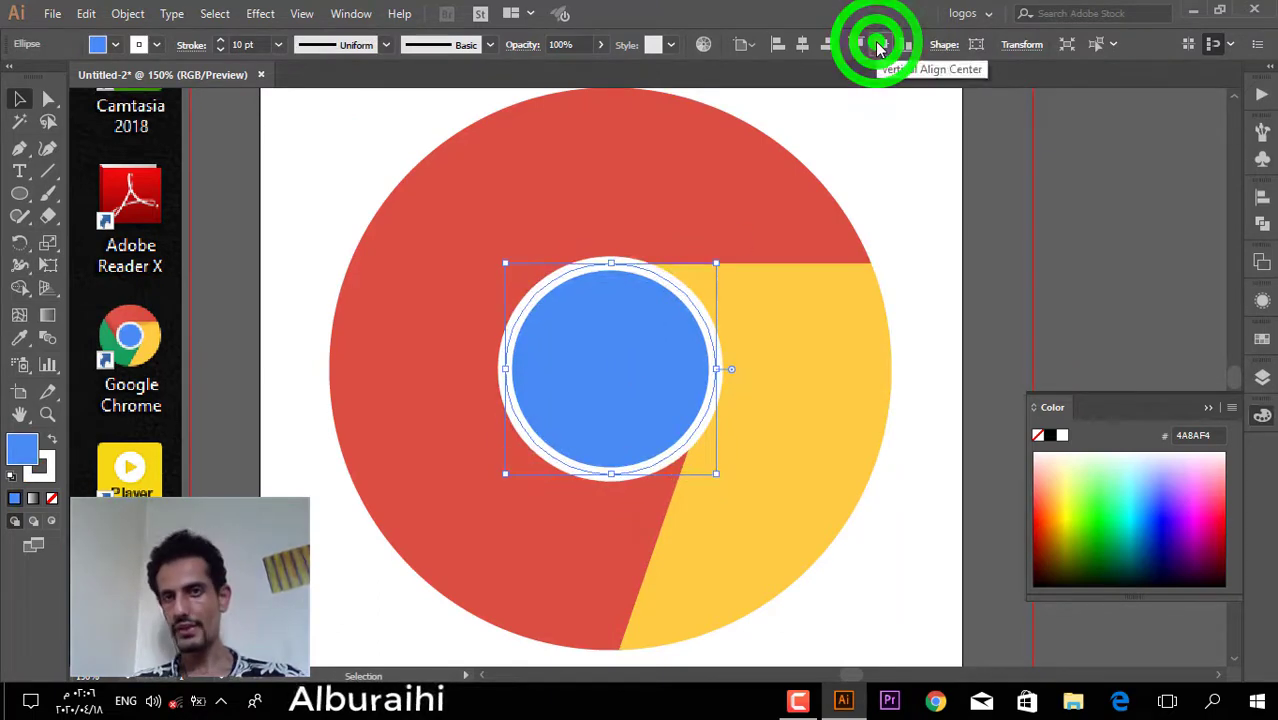
click(803, 45)
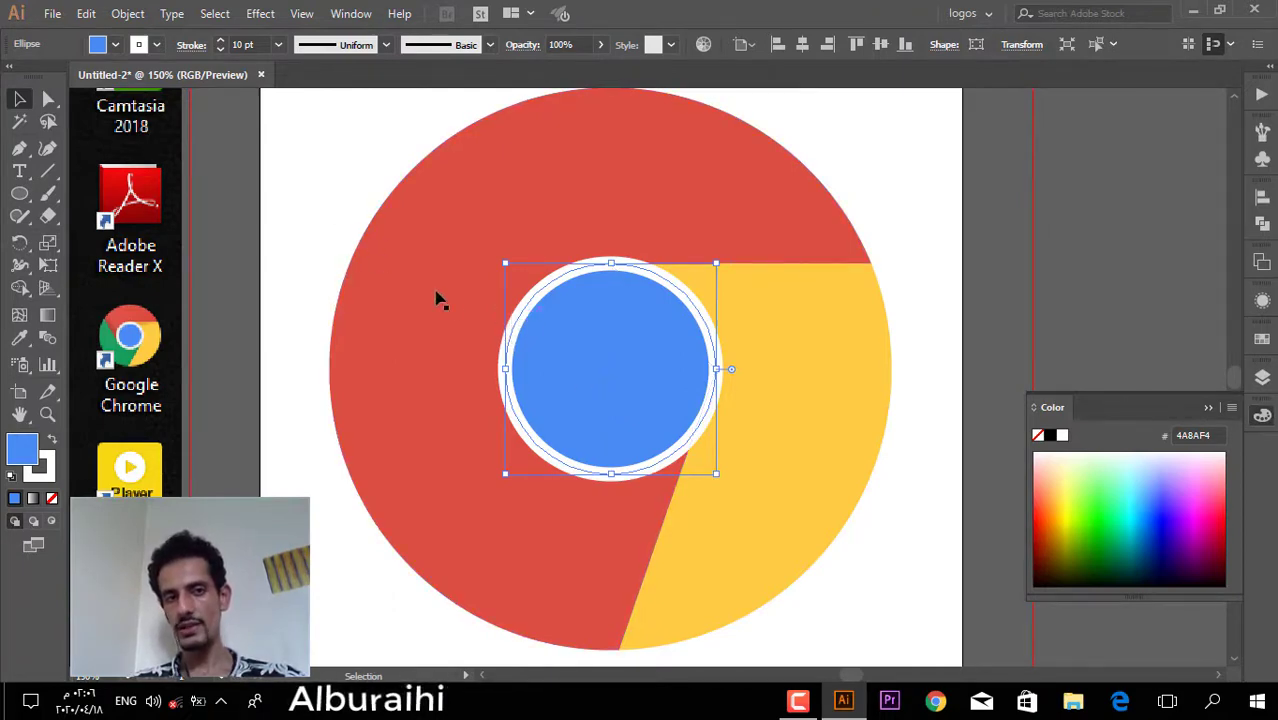
- Draw a Pen path from the red circle's left extent, level with the blue circle's top, through X 250, Y 325 px to X 325, Y 292 px
click(20, 150)
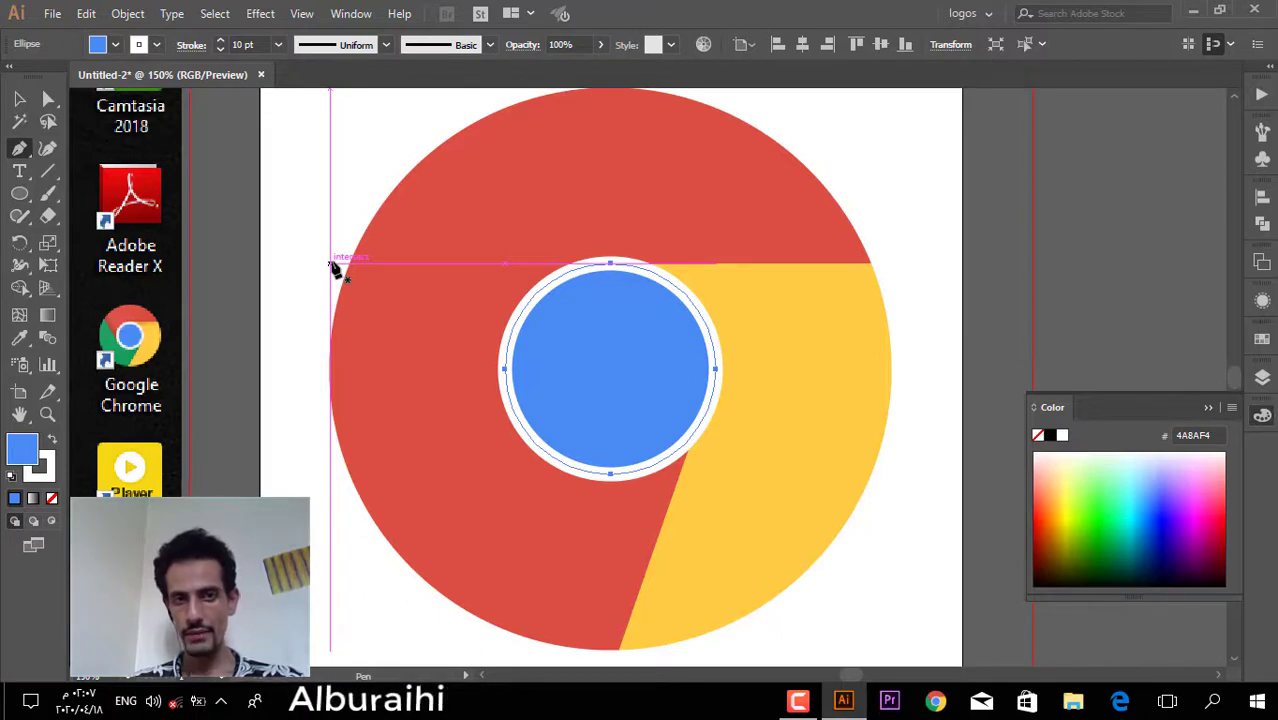
click(331, 264)
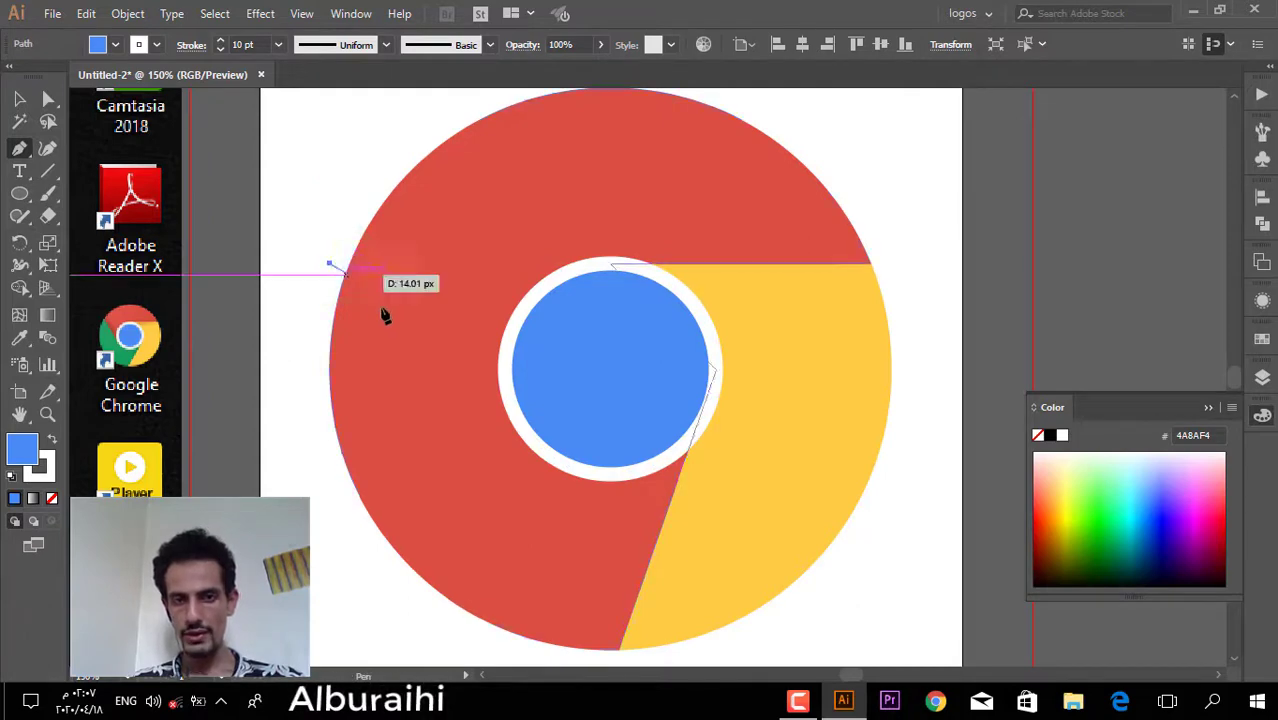
click(611, 474)
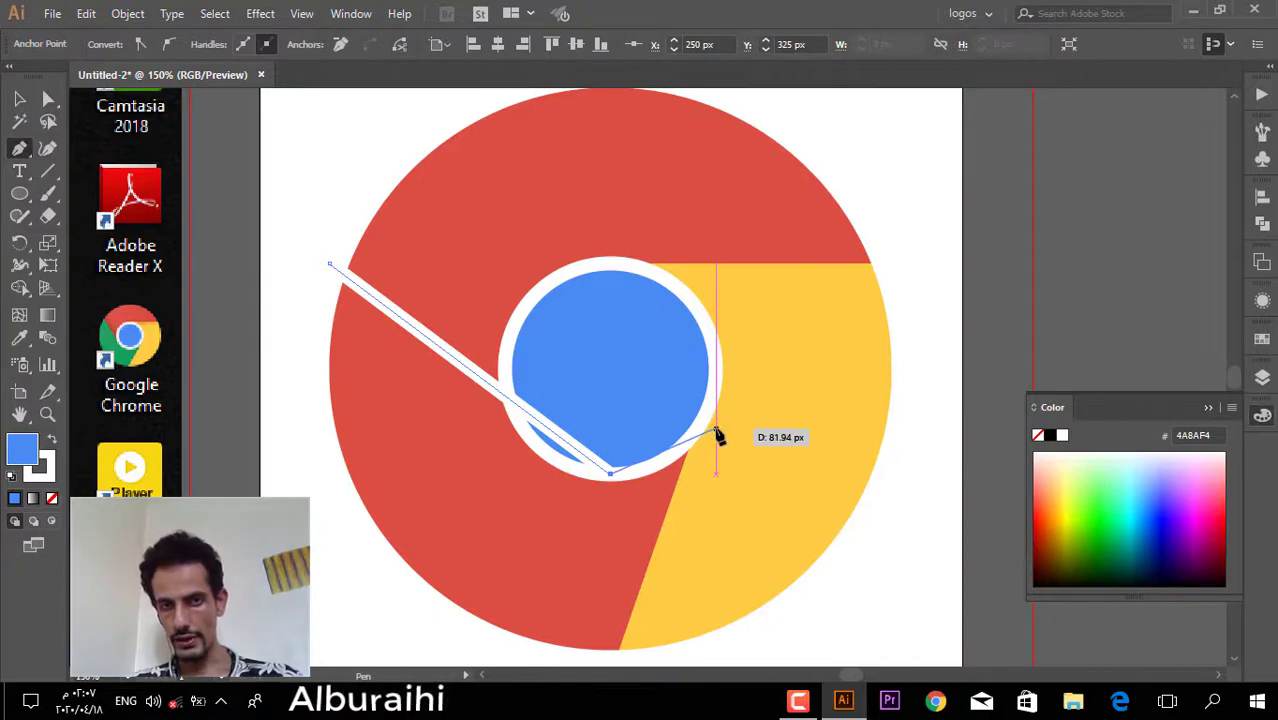
click(716, 430)
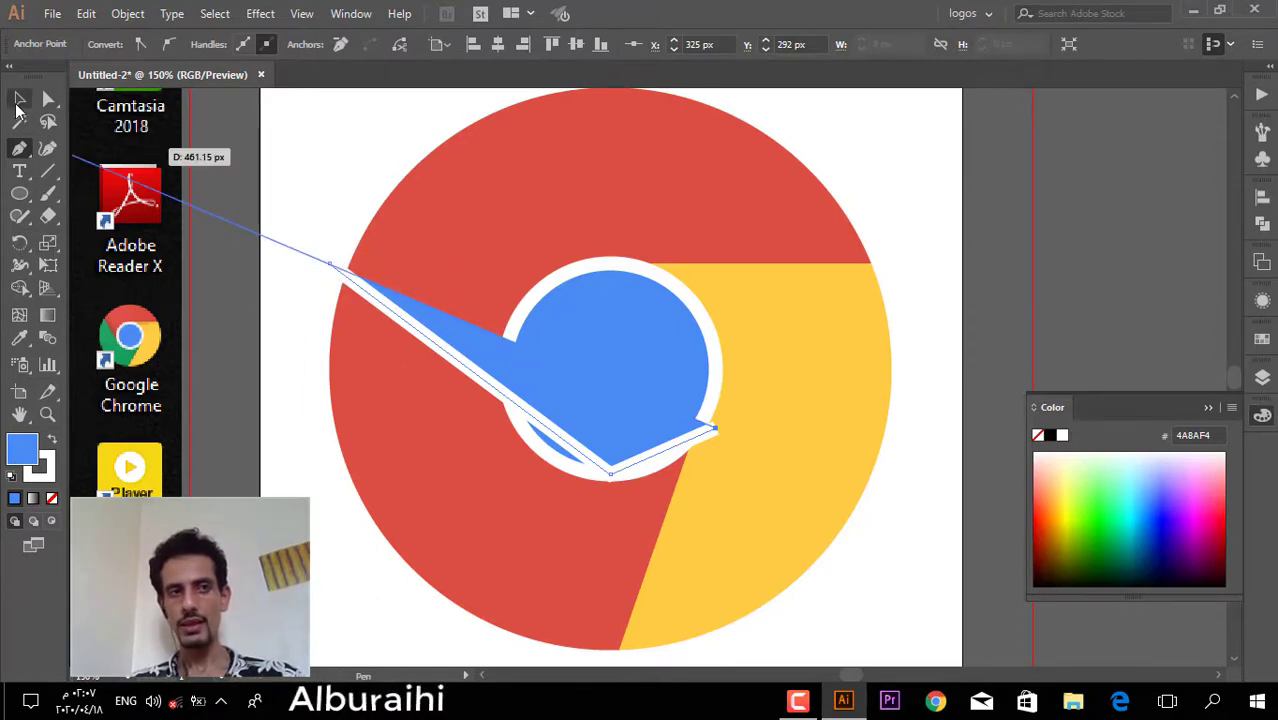
click(21, 102)
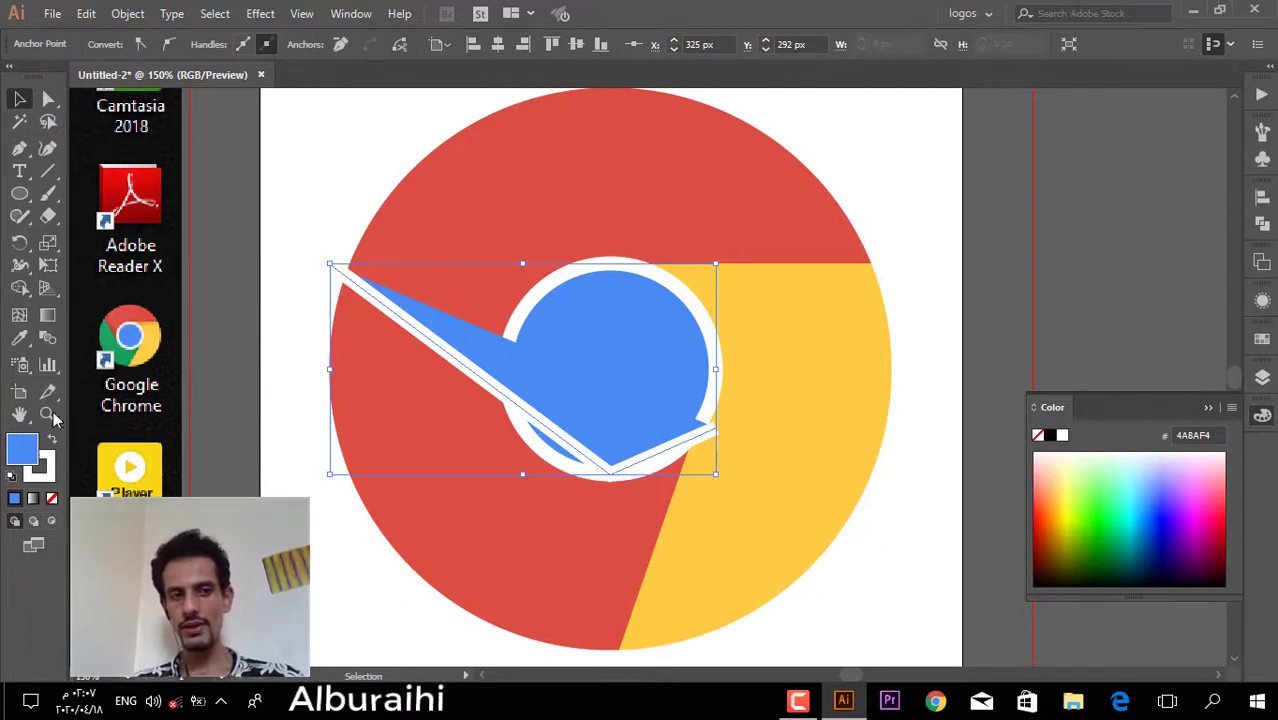
- Remove the blue fill from the new Pen path, keeping its white stroke, and select the yellow segment
click(27, 450)
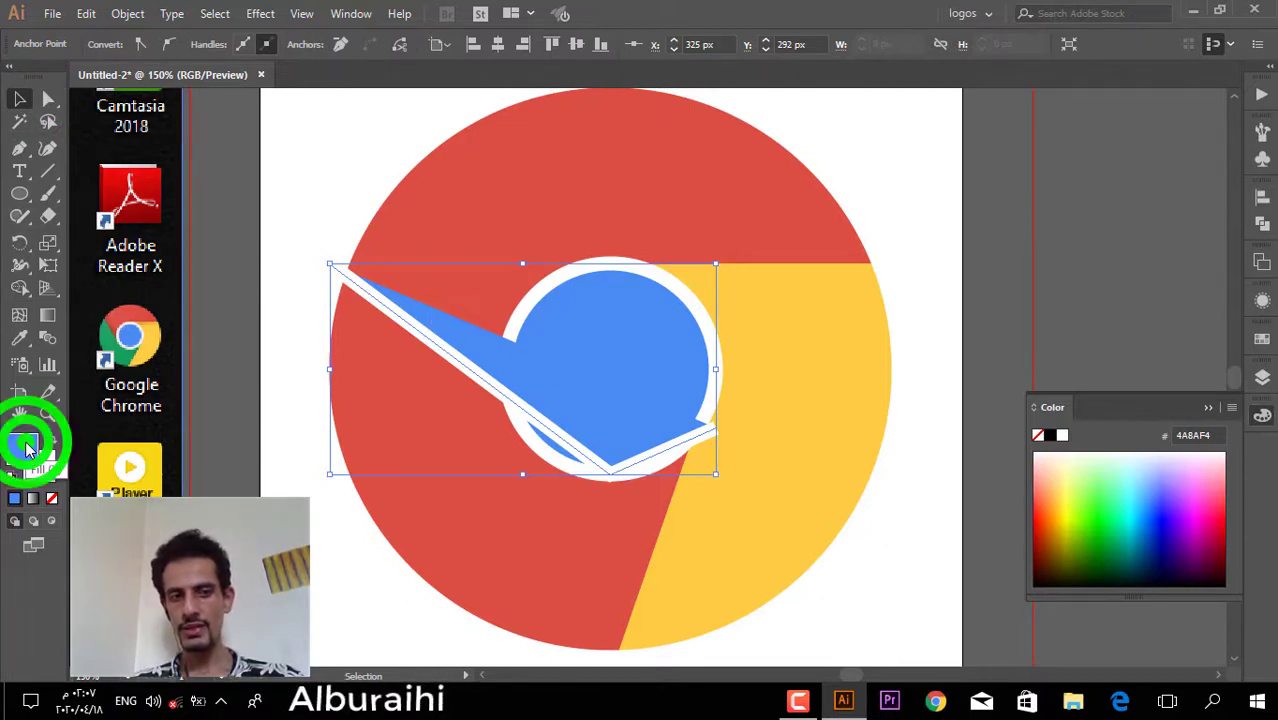
click(52, 499)
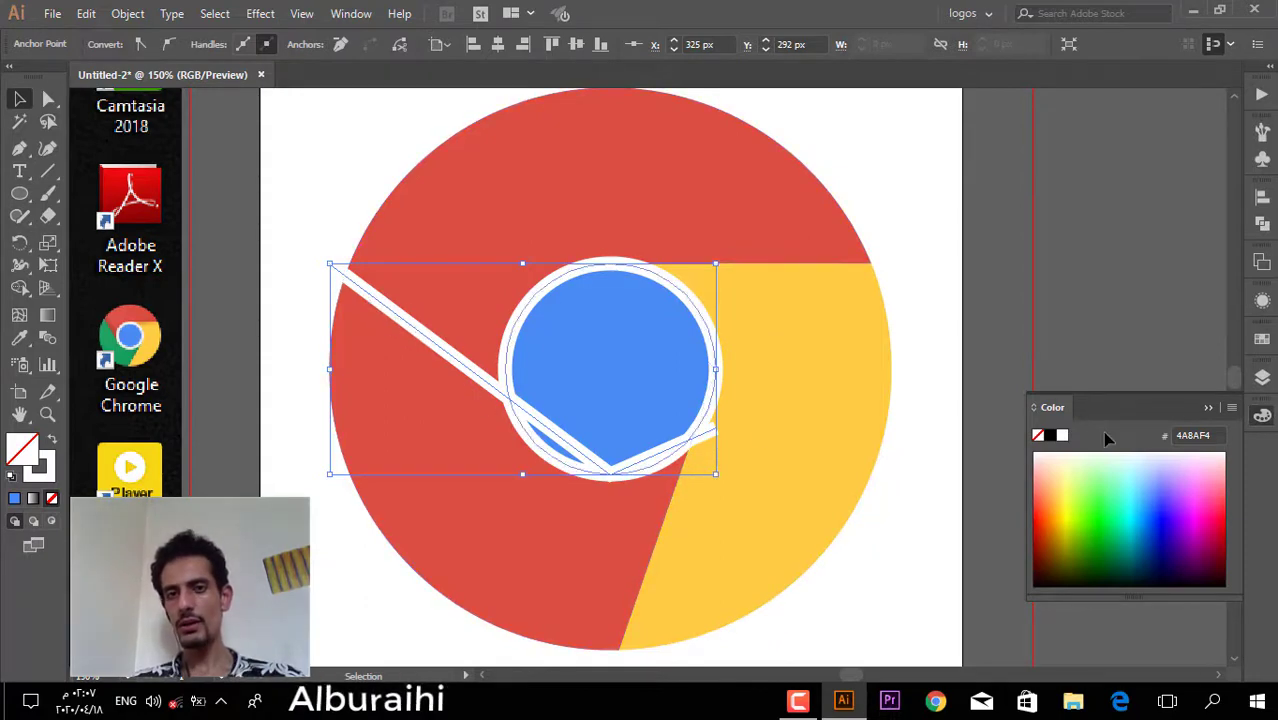
click(783, 360)
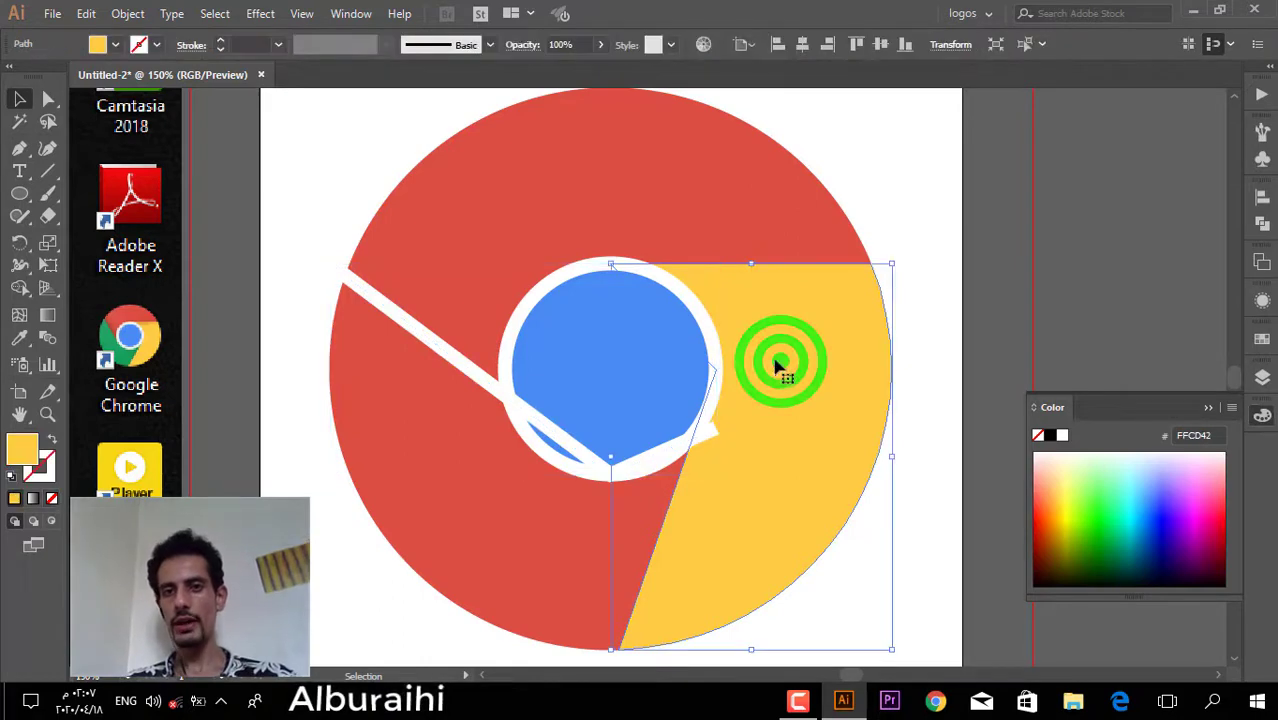
- Move the yellow segment and blue circle off the red shape, and divide it along the white path with Divide Objects Below
drag(771, 366, 1144, 220)
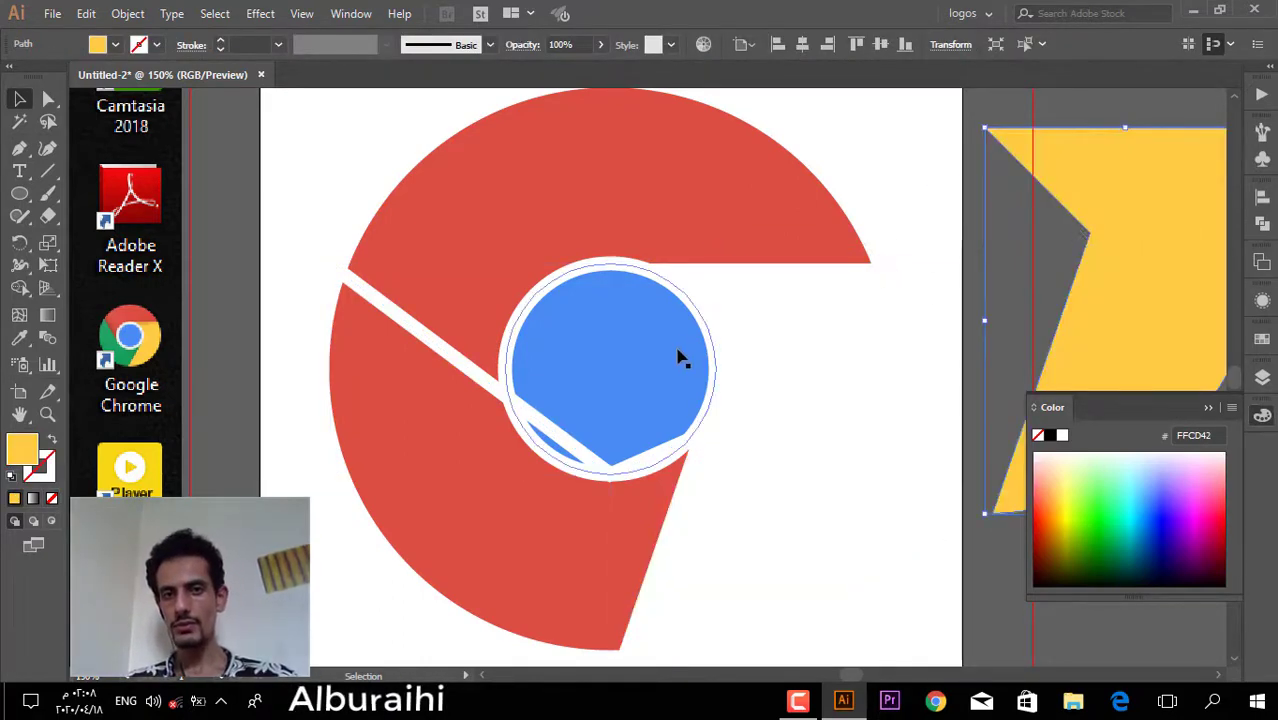
drag(566, 344, 938, 327)
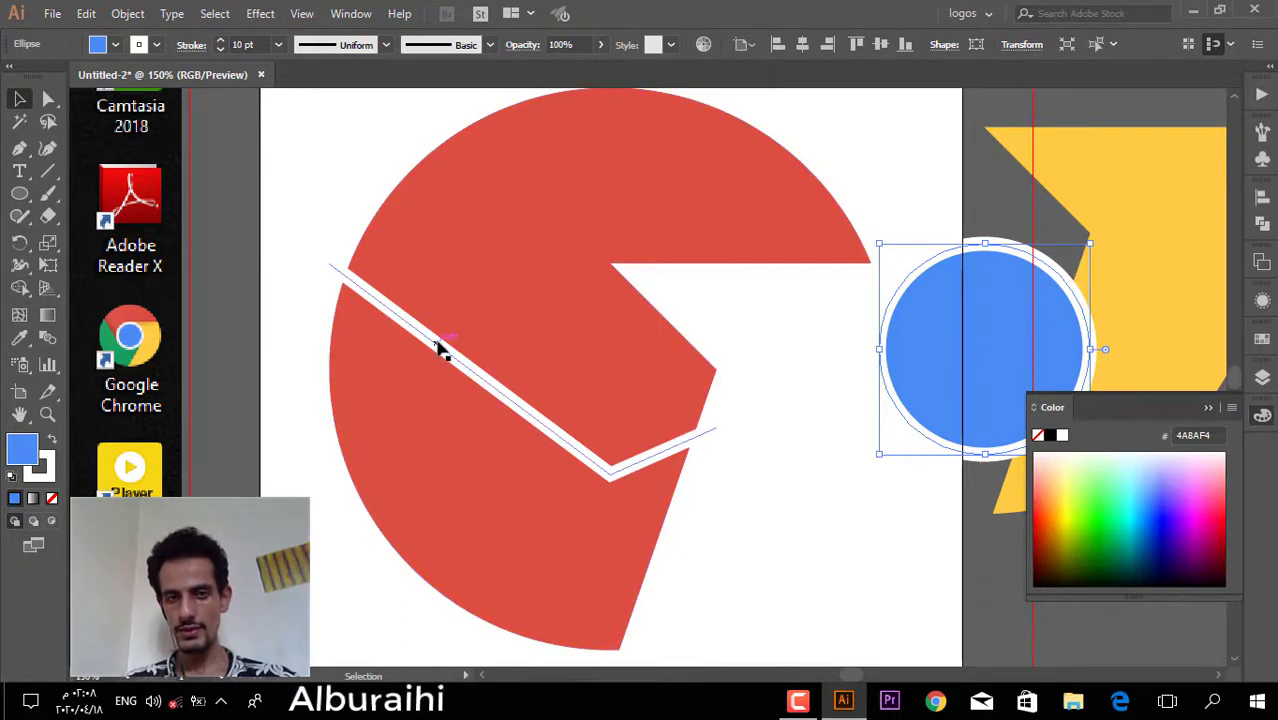
click(441, 347)
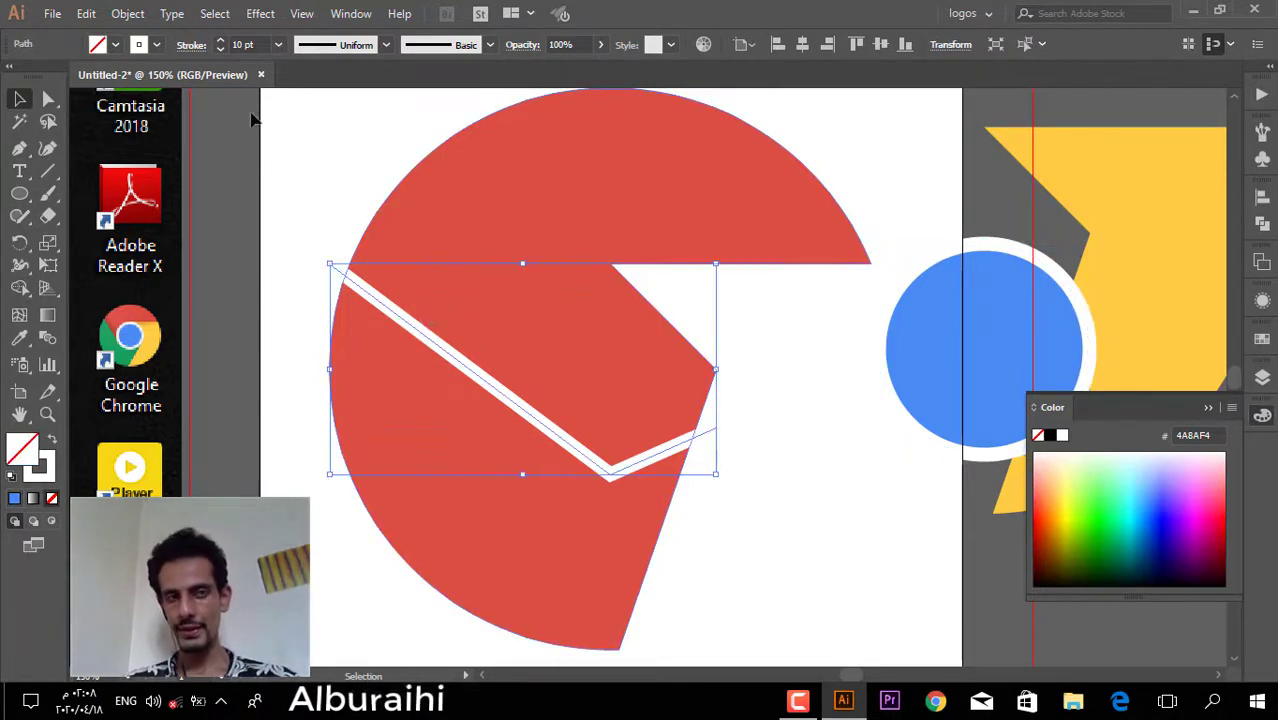
click(124, 14)
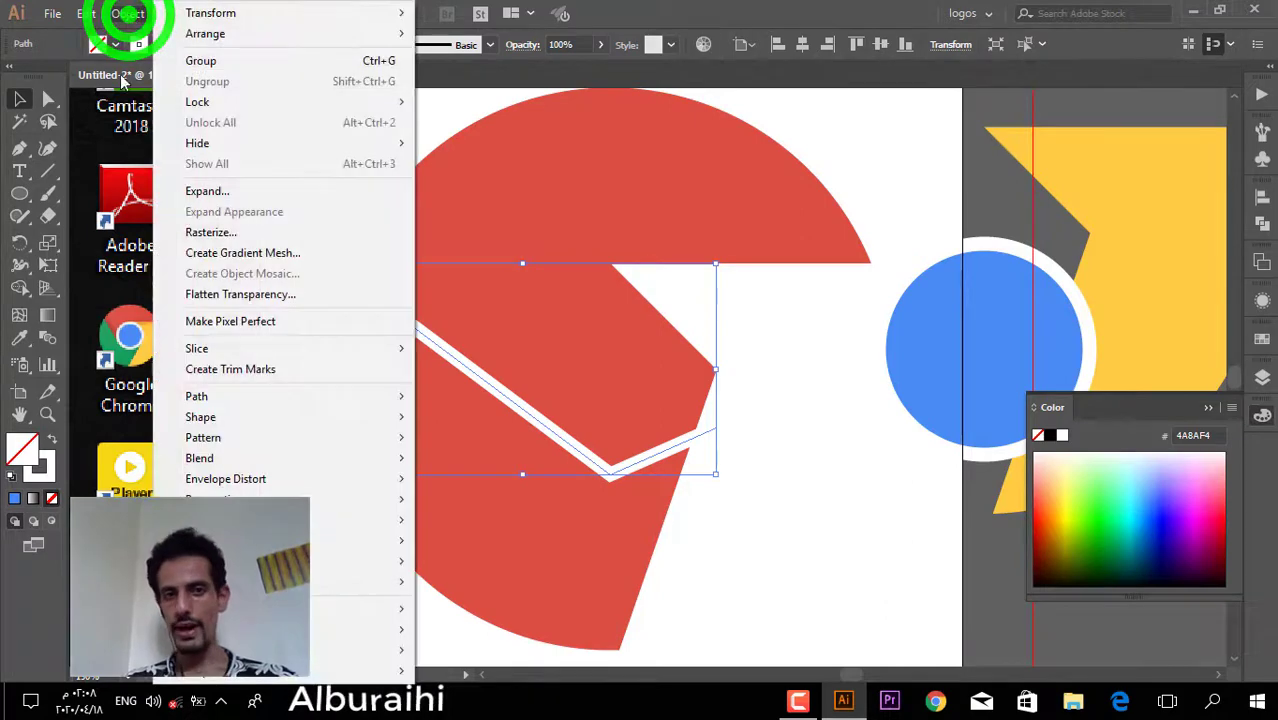
mouse_move(333, 396)
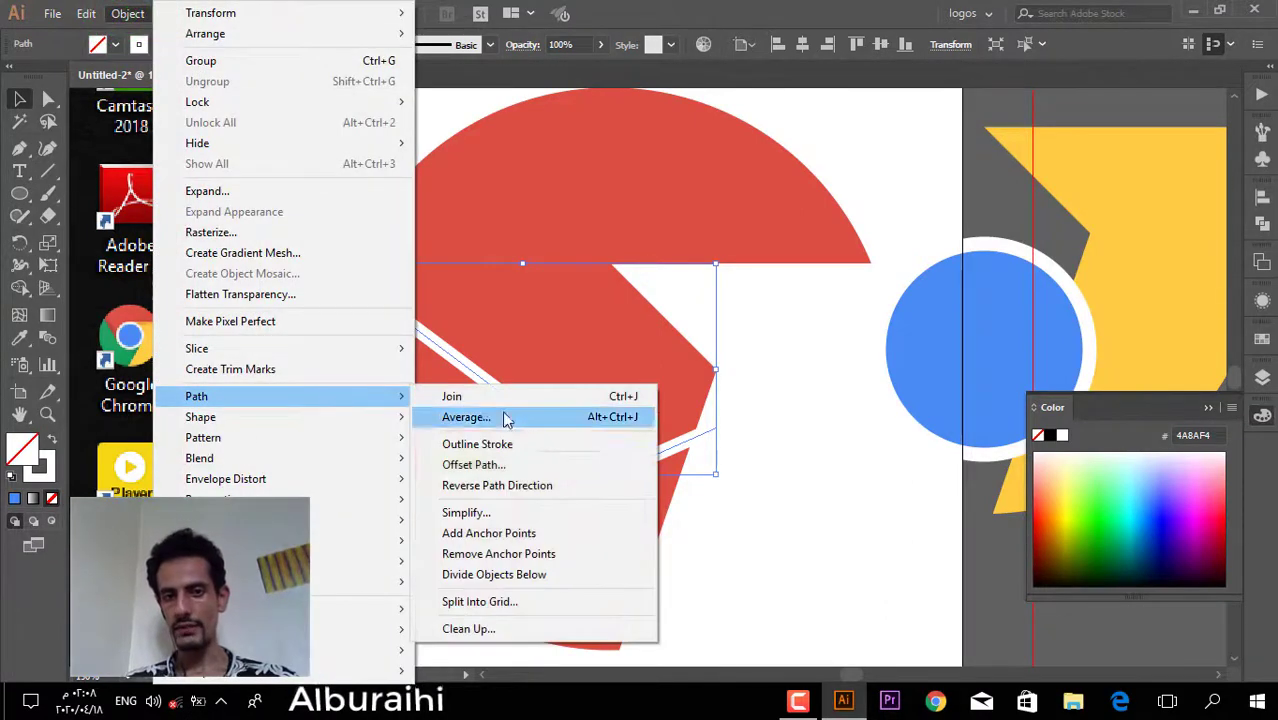
click(520, 576)
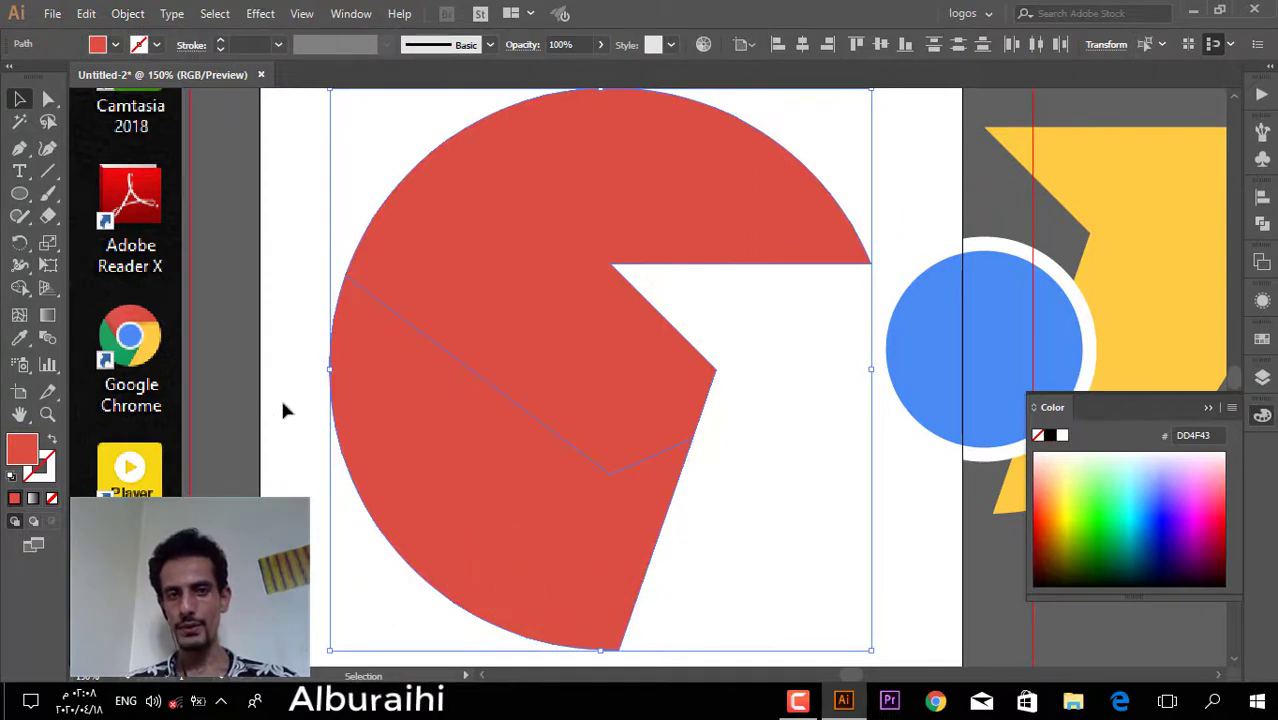
click(283, 407)
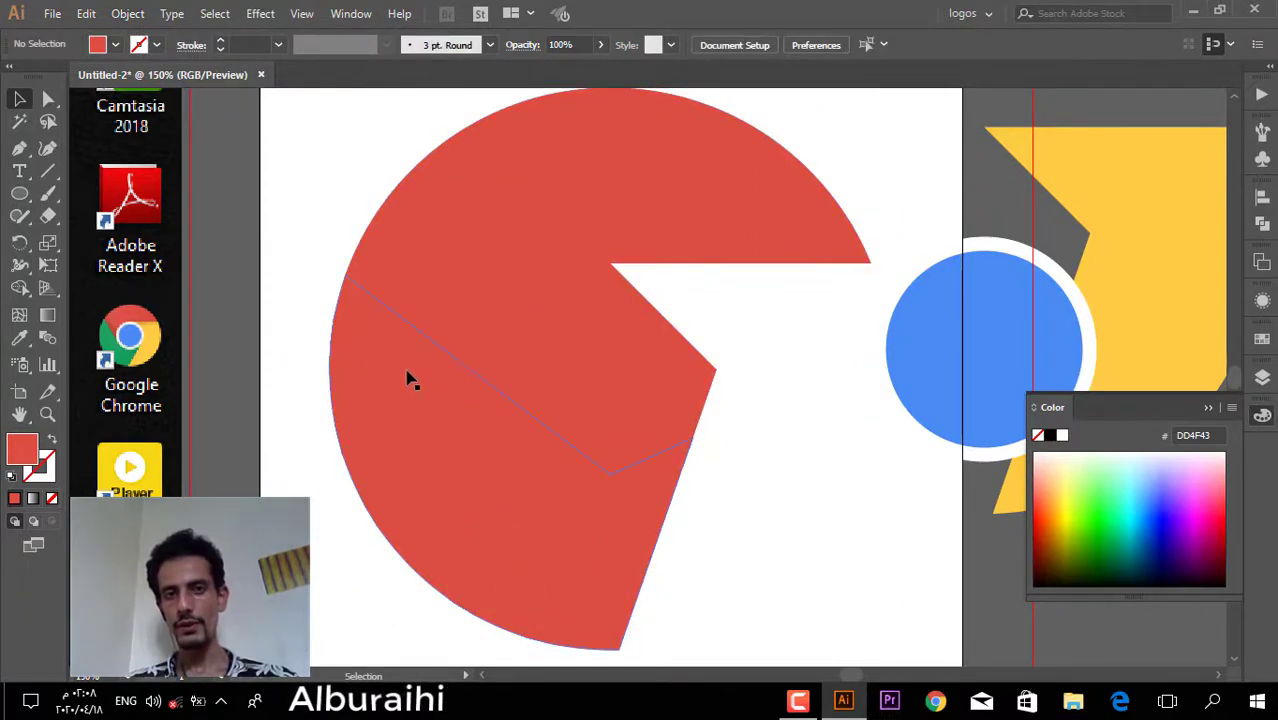
- Fill the red shape's lower-left piece with green 1DA261 sampled from the Chrome icon in the pasted screenshot
click(509, 194)
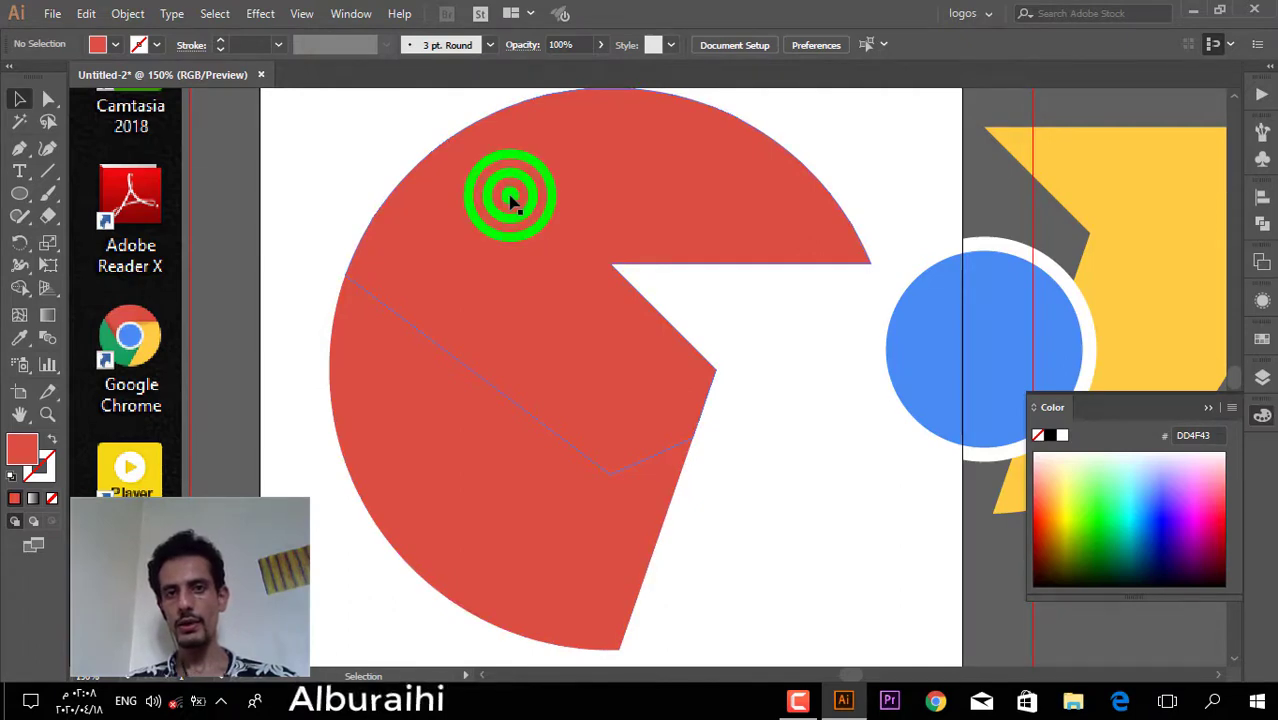
click(483, 512)
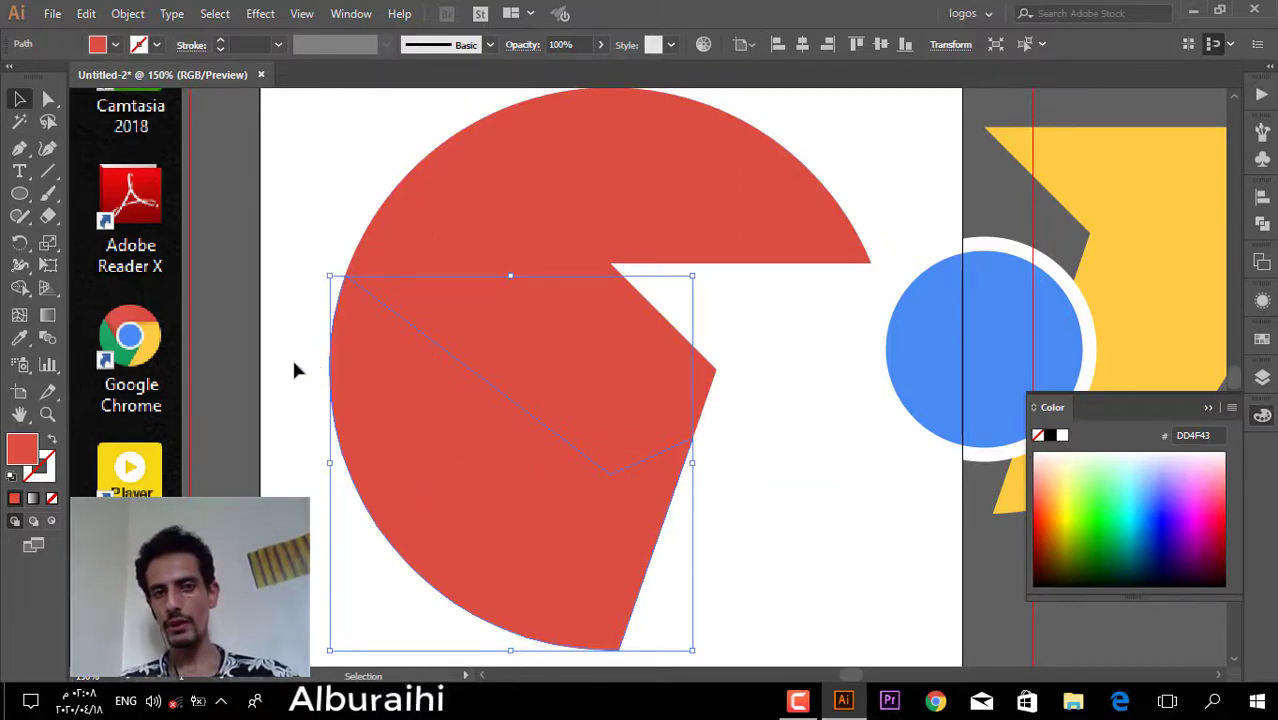
click(427, 417)
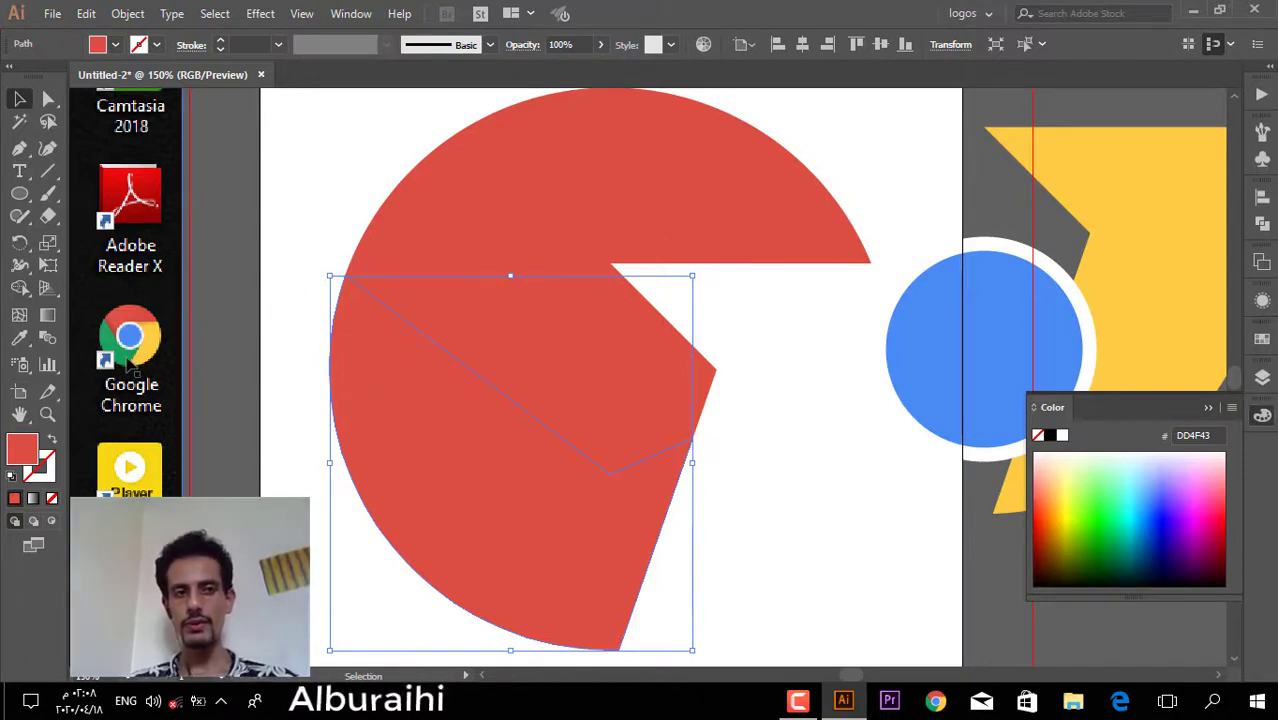
click(18, 341)
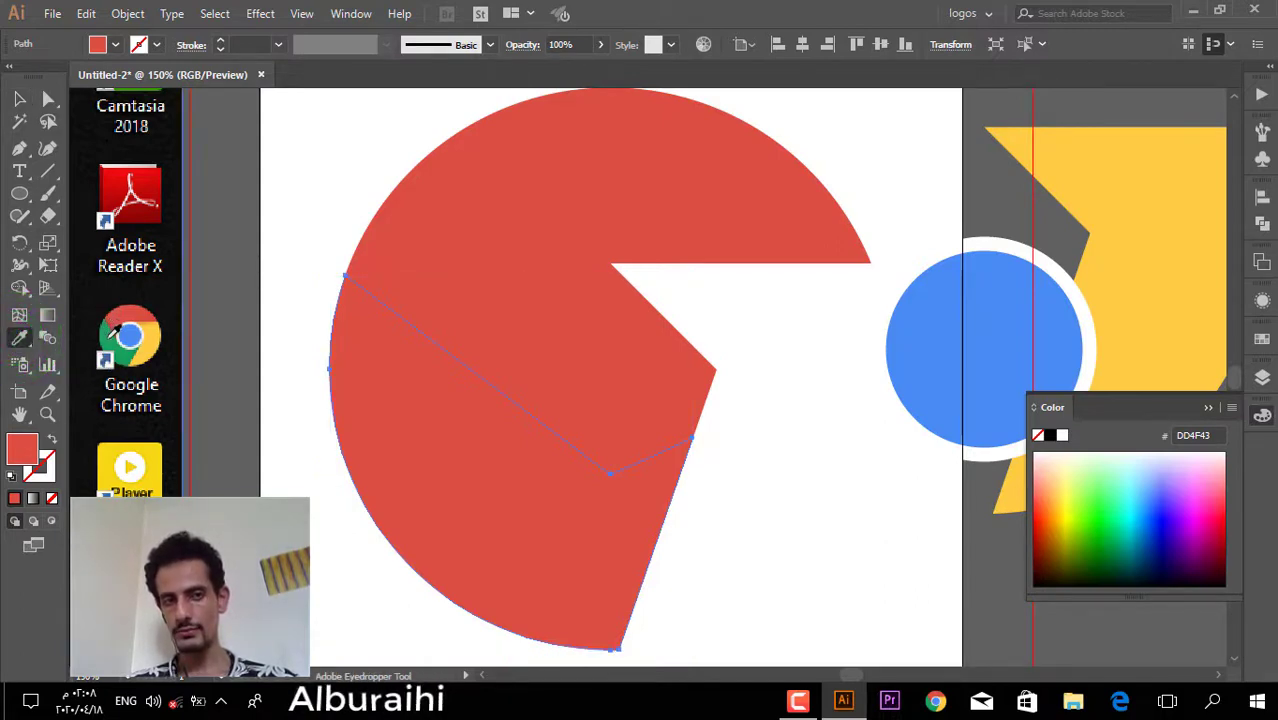
click(111, 338)
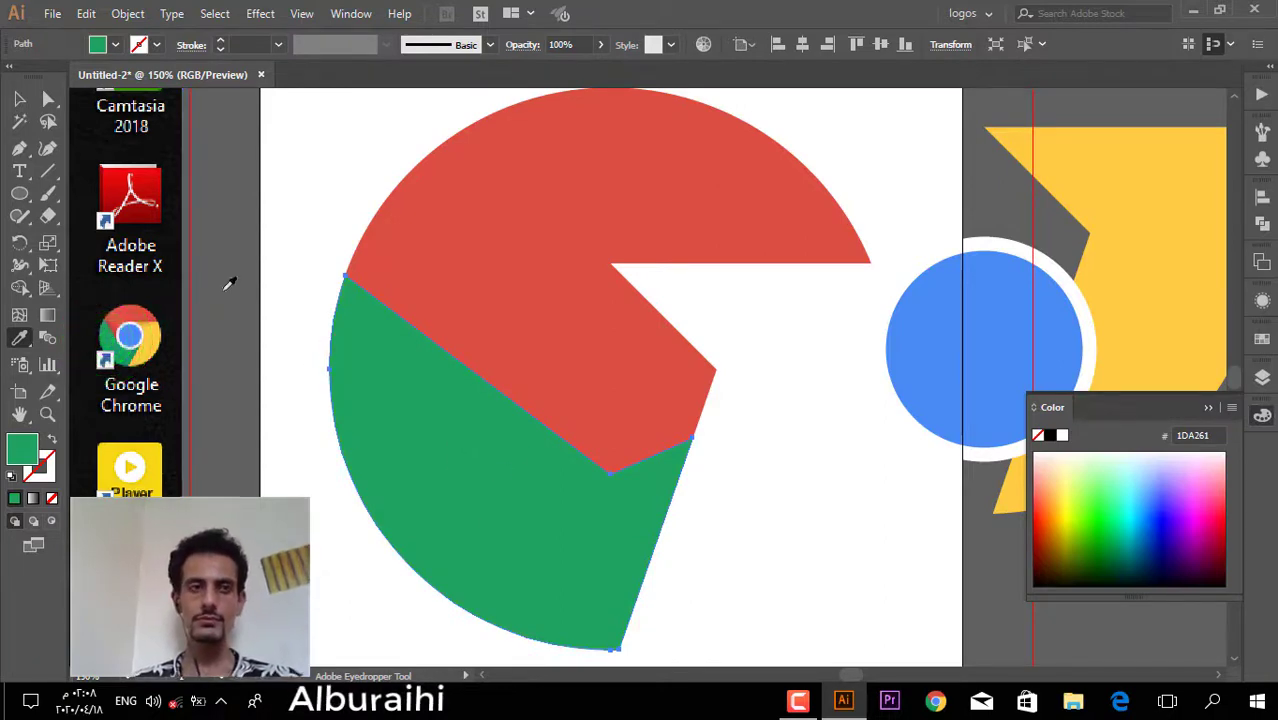
click(22, 98)
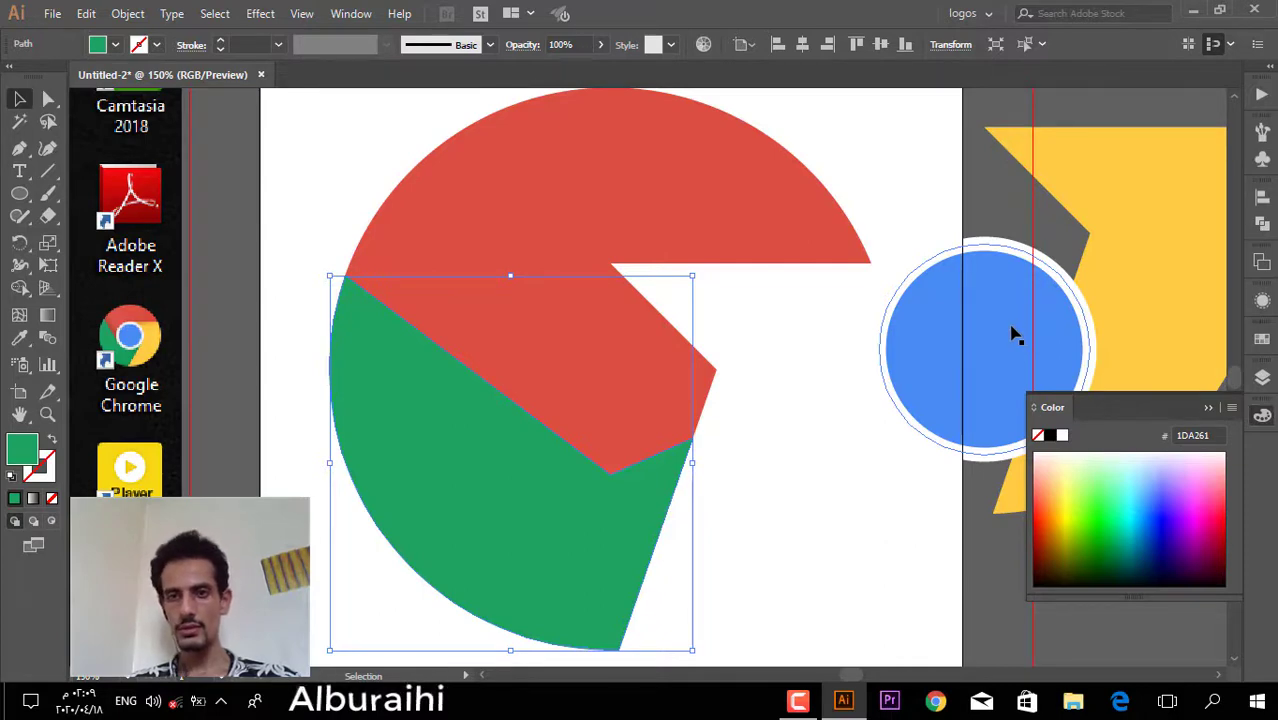
- Move the blue circle back over the red and green segments and align it vertically and horizontally to the artboard's centre
drag(990, 360, 606, 365)
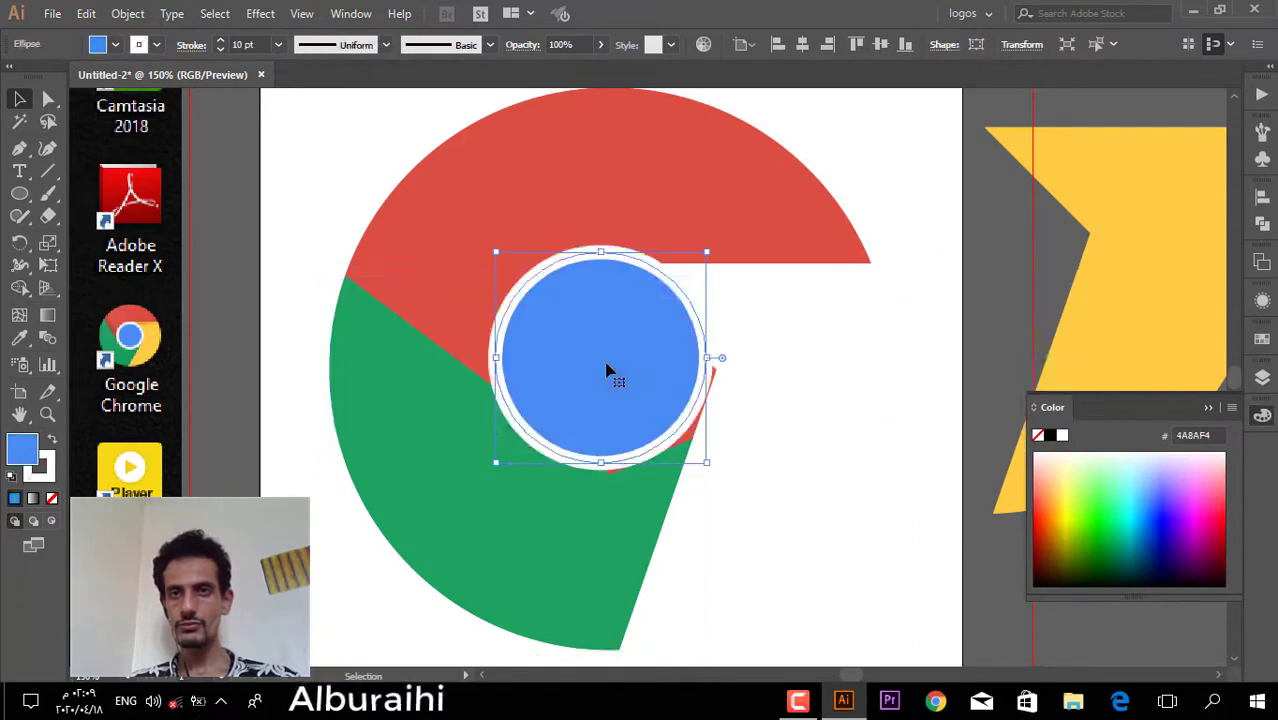
click(882, 46)
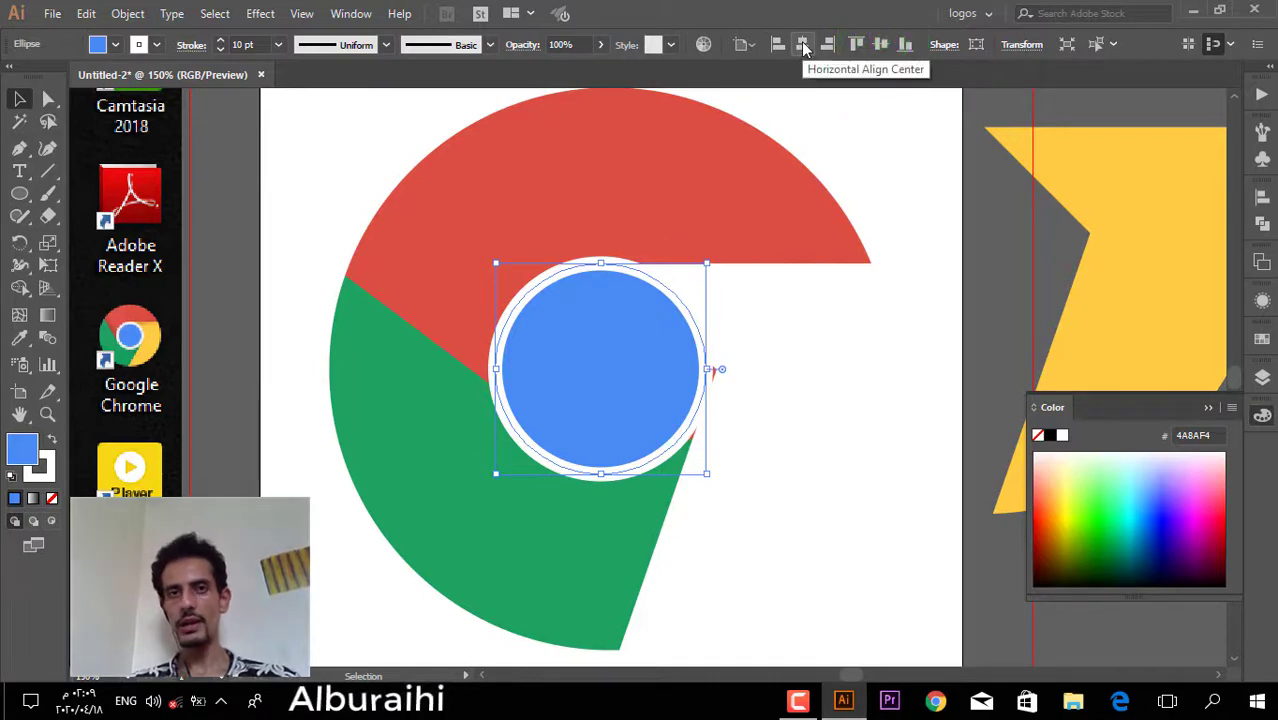
click(803, 45)
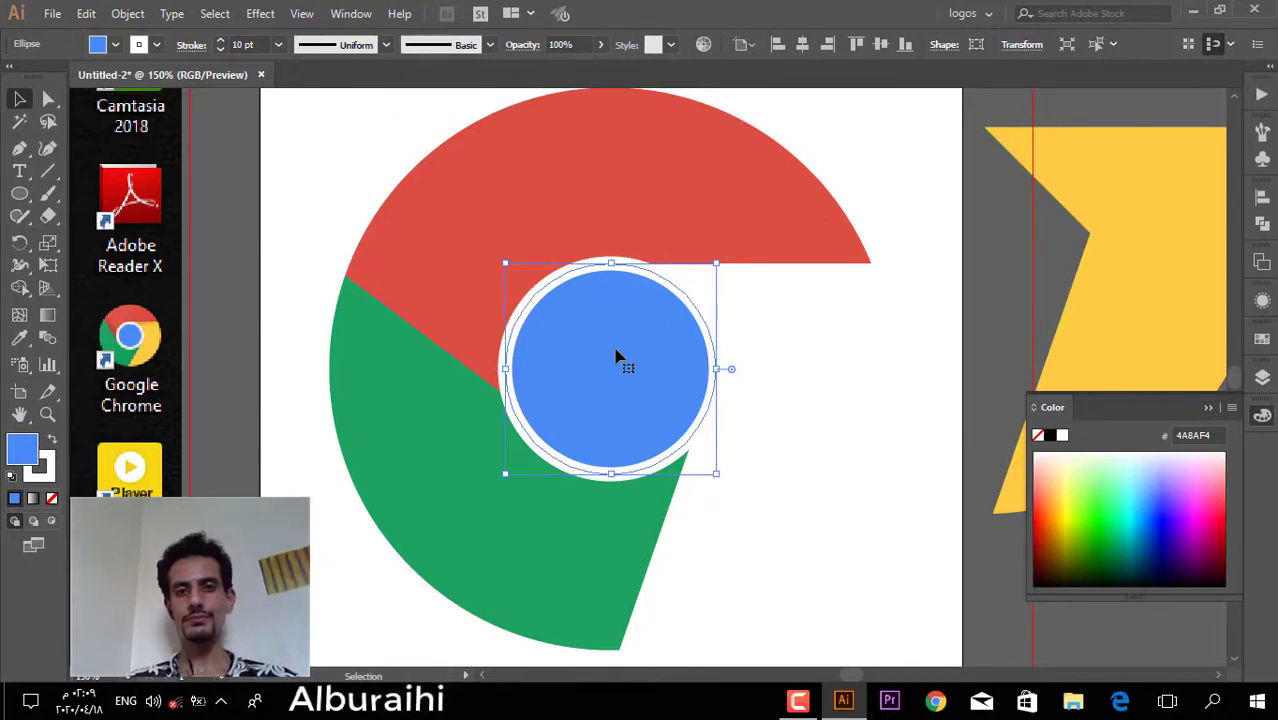
click(797, 377)
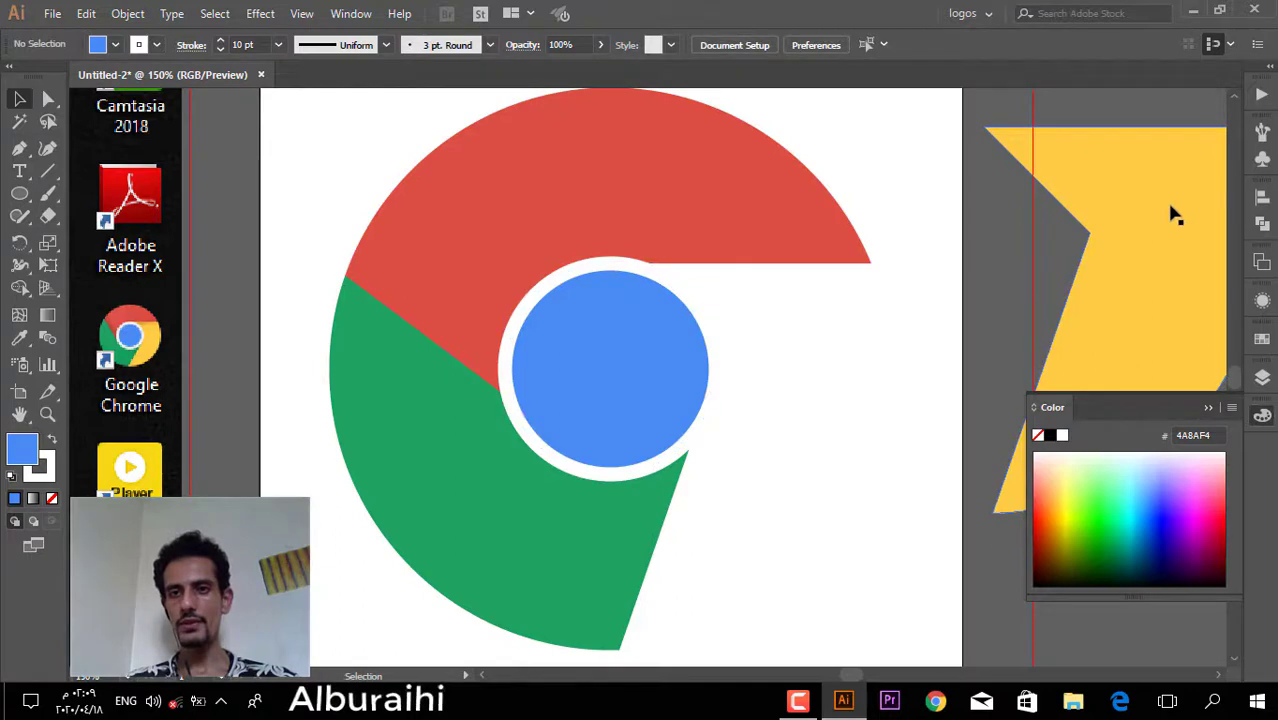
- Move the yellow segment back into the gap between the red and green segments to complete the ring
drag(1167, 205, 794, 335)
click(908, 130)
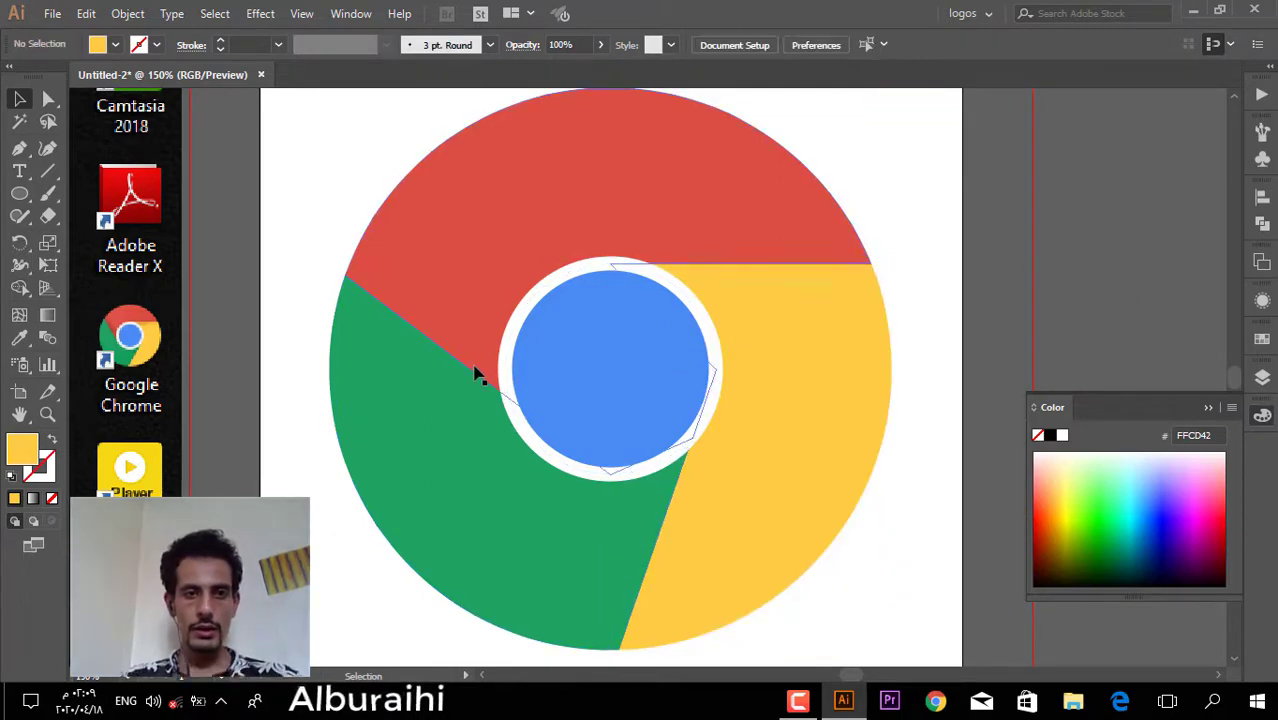
scroll(476, 374, up, 1)
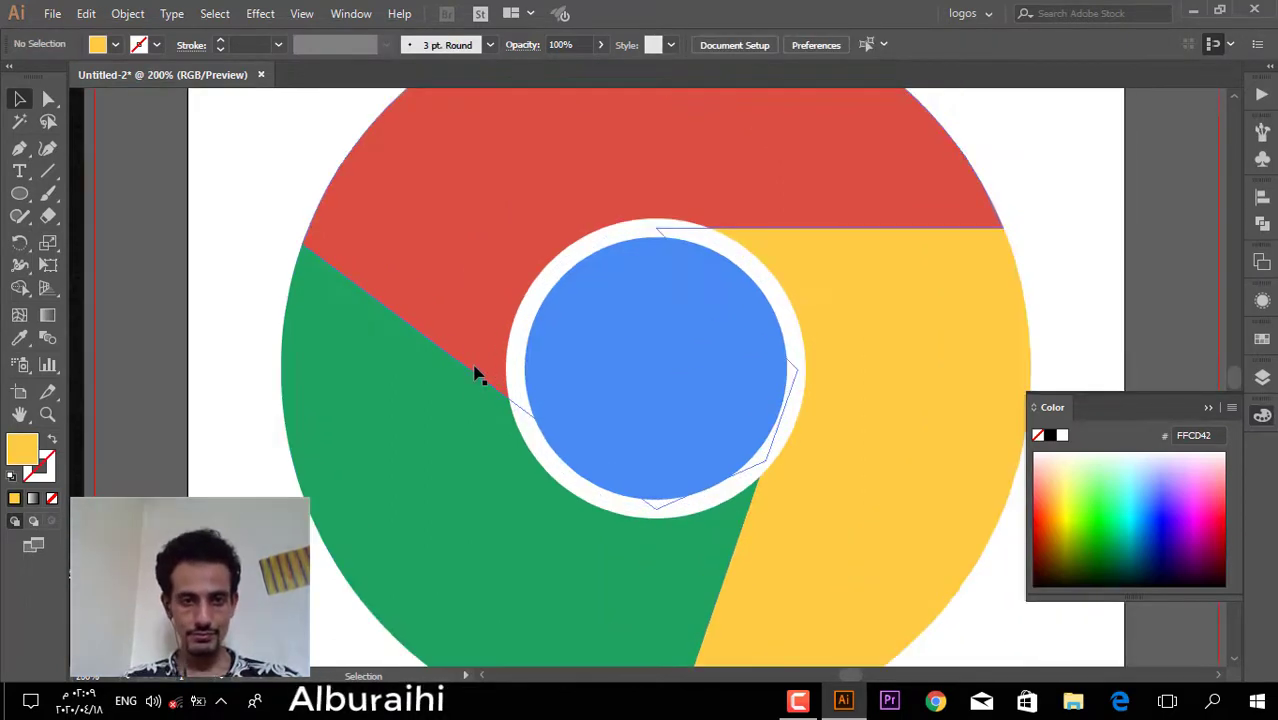
scroll(476, 374, down, 1)
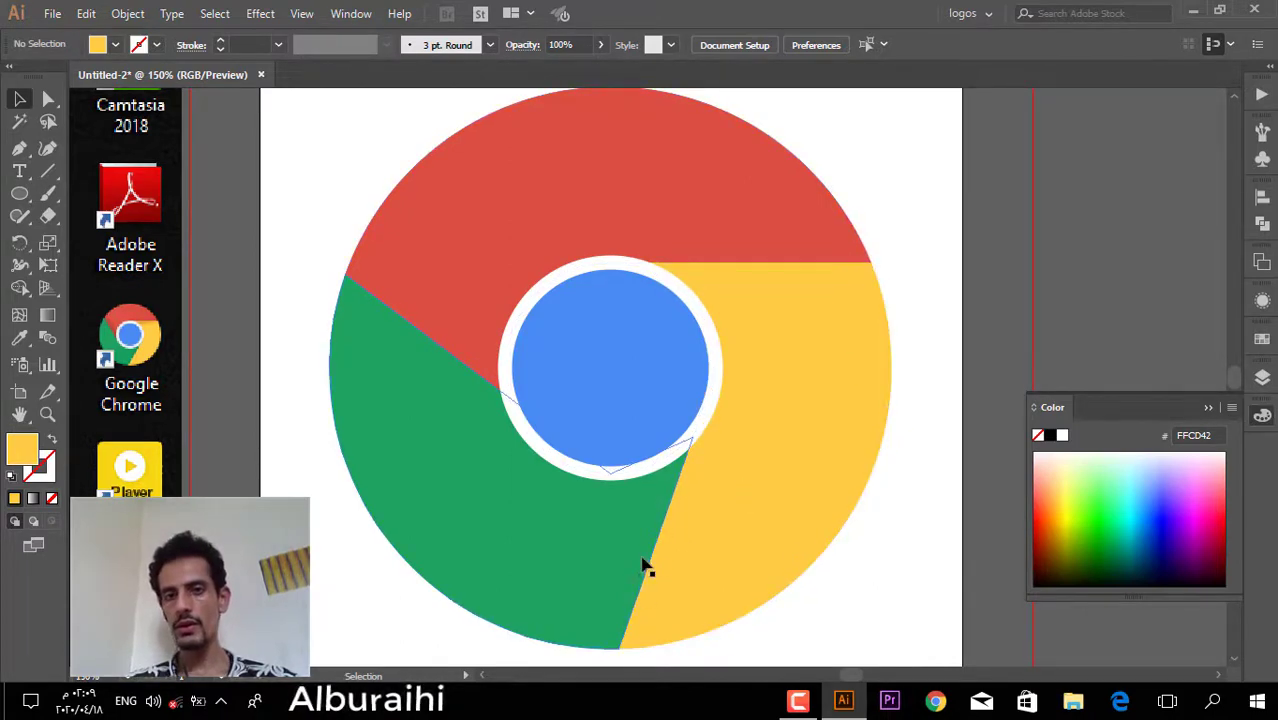
- Draw a closed Pen triangle on the red-green boundary through about X 89.5, Y 204.6; X 179.3, Y 275.1; and X 187.1, Y 209.1 px
click(19, 150)
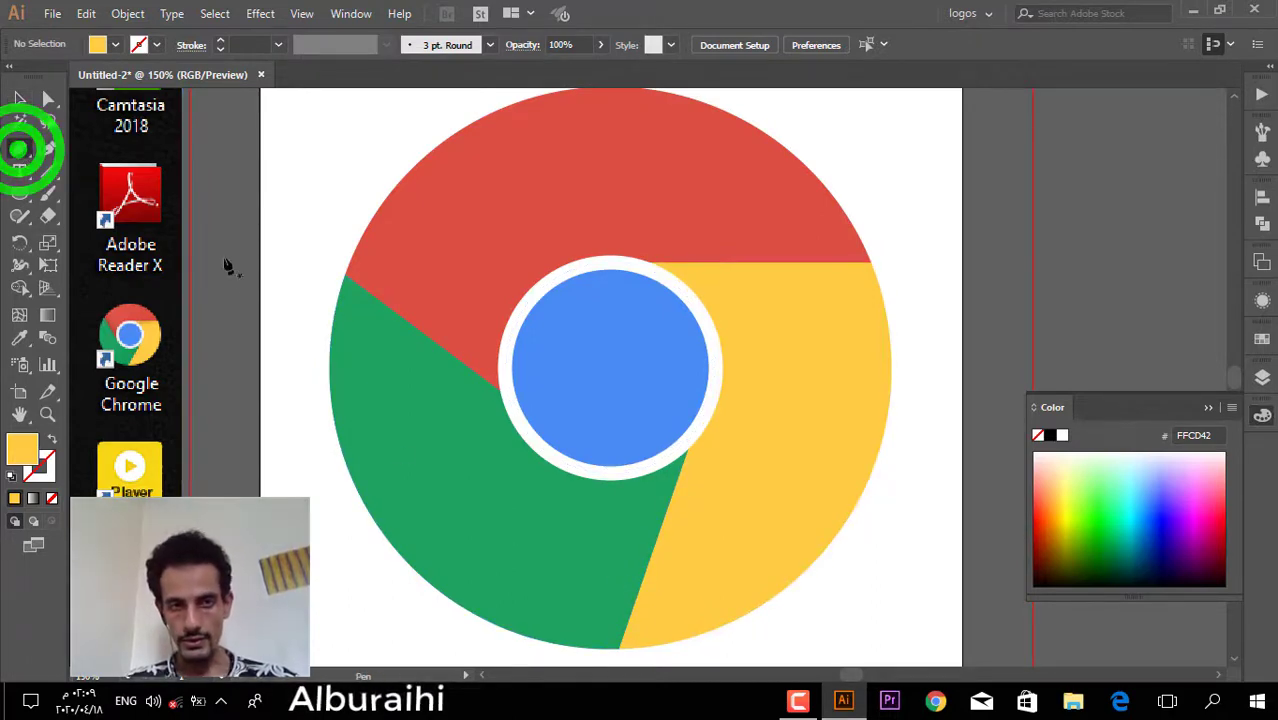
click(386, 306)
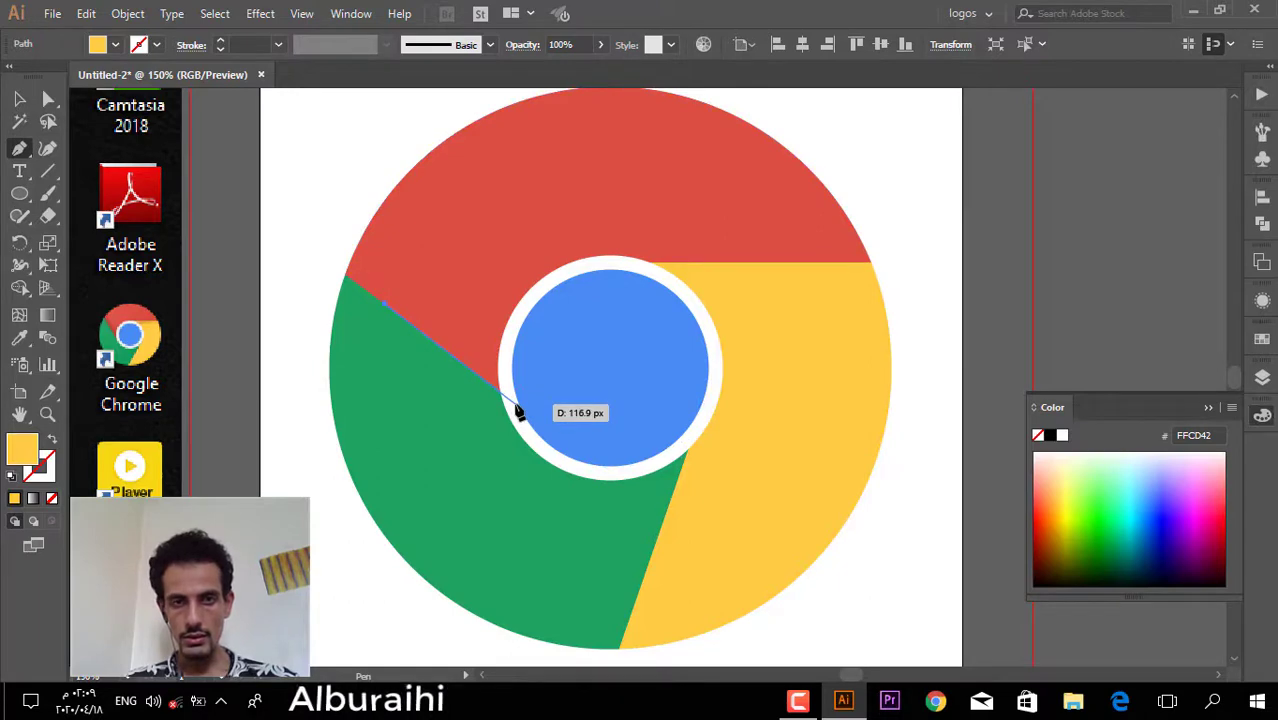
click(514, 406)
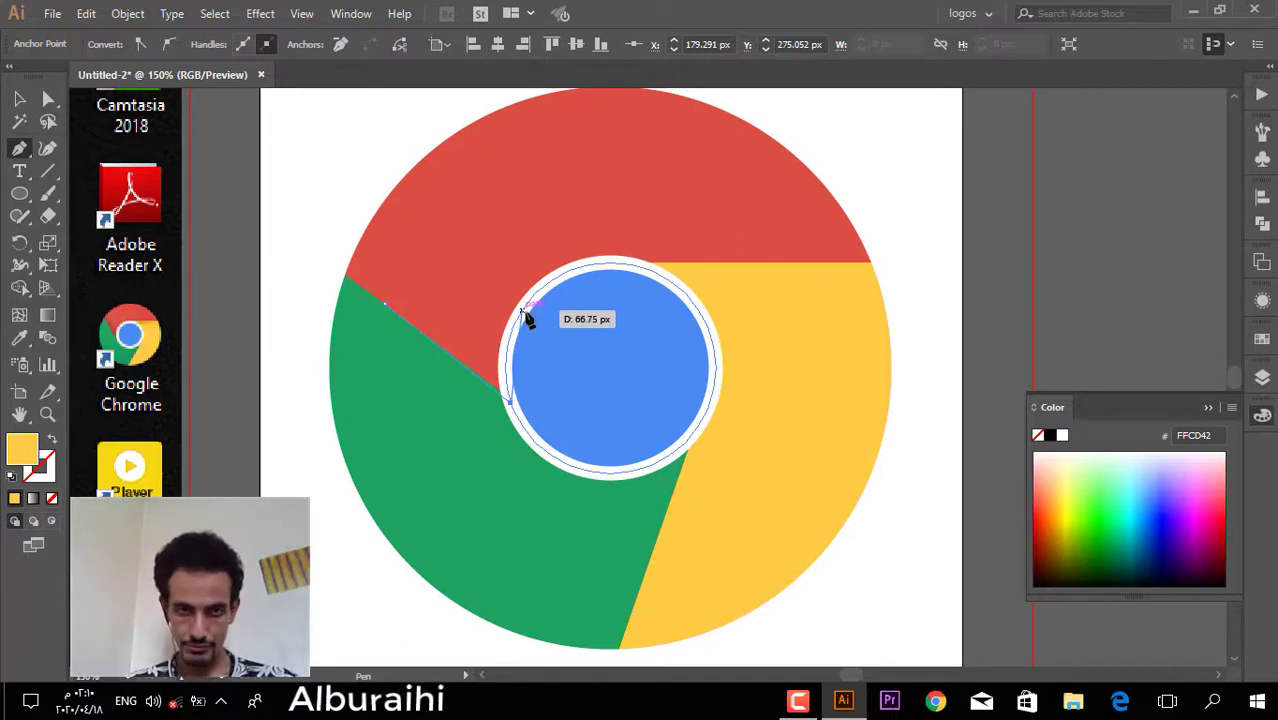
click(522, 310)
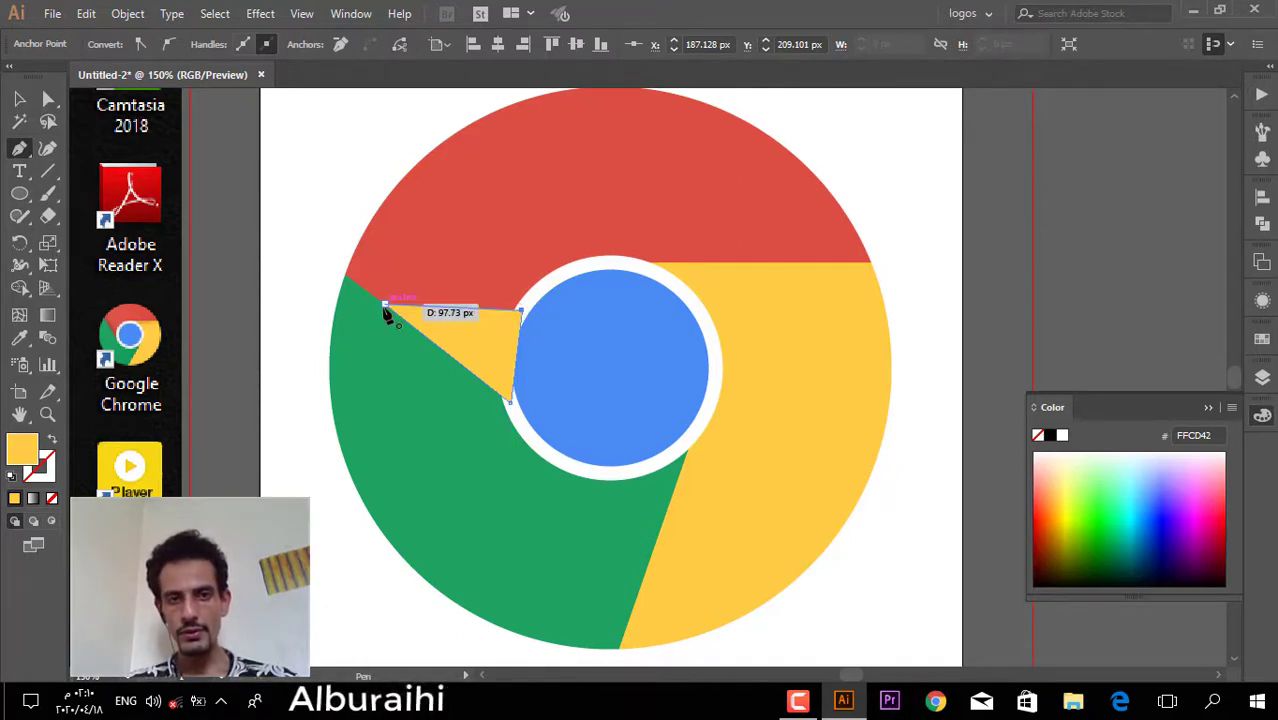
click(386, 306)
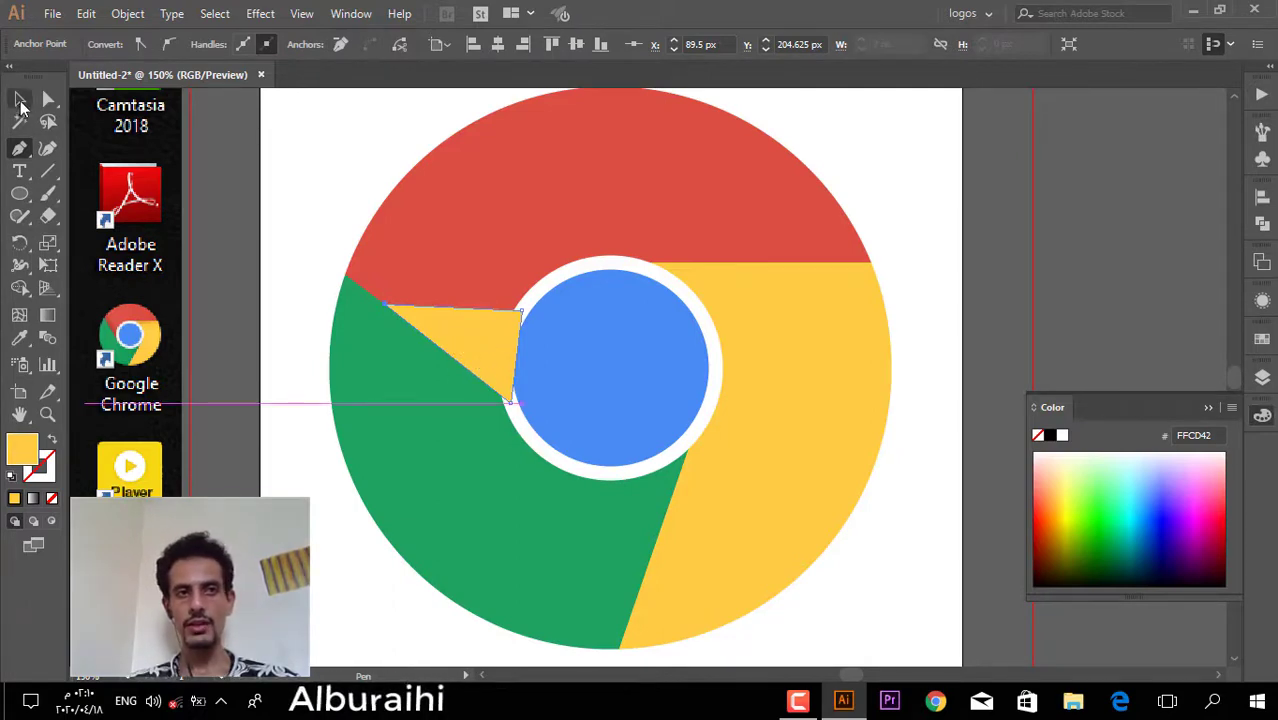
- Fill the new triangle beside the blue circle with dark grey, RGB 88, 88, 88
click(19, 100)
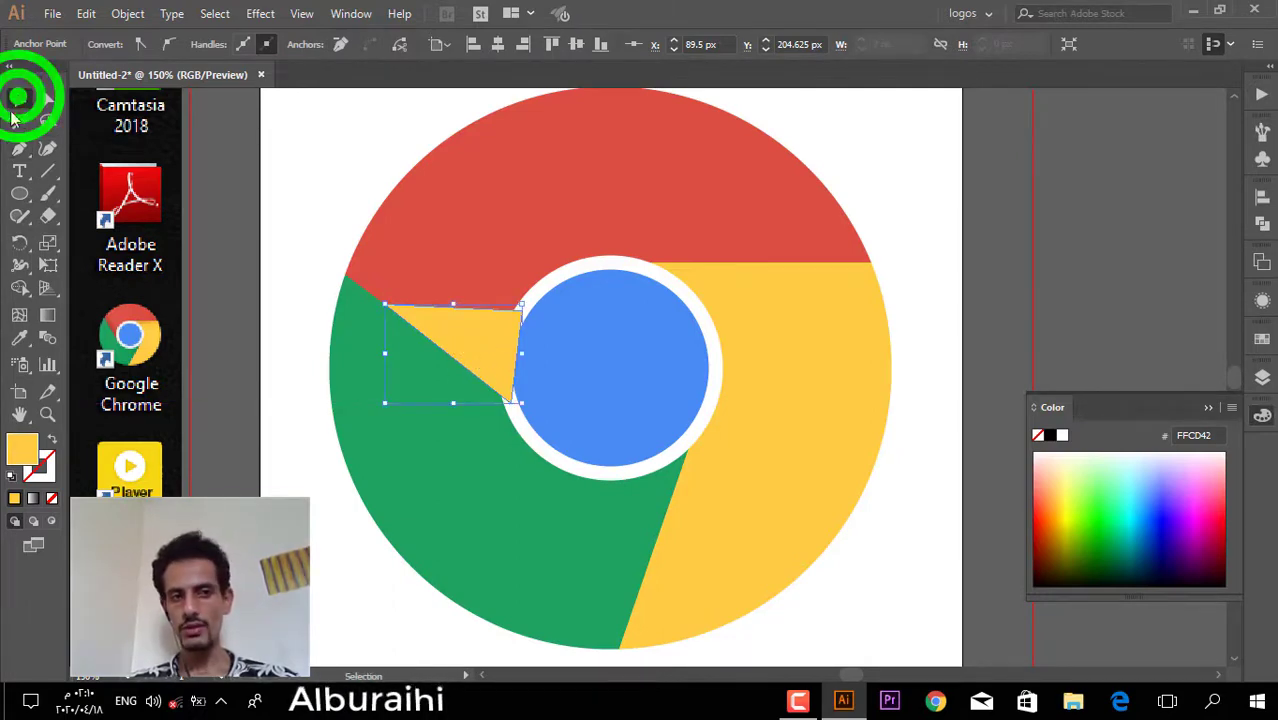
click(27, 456)
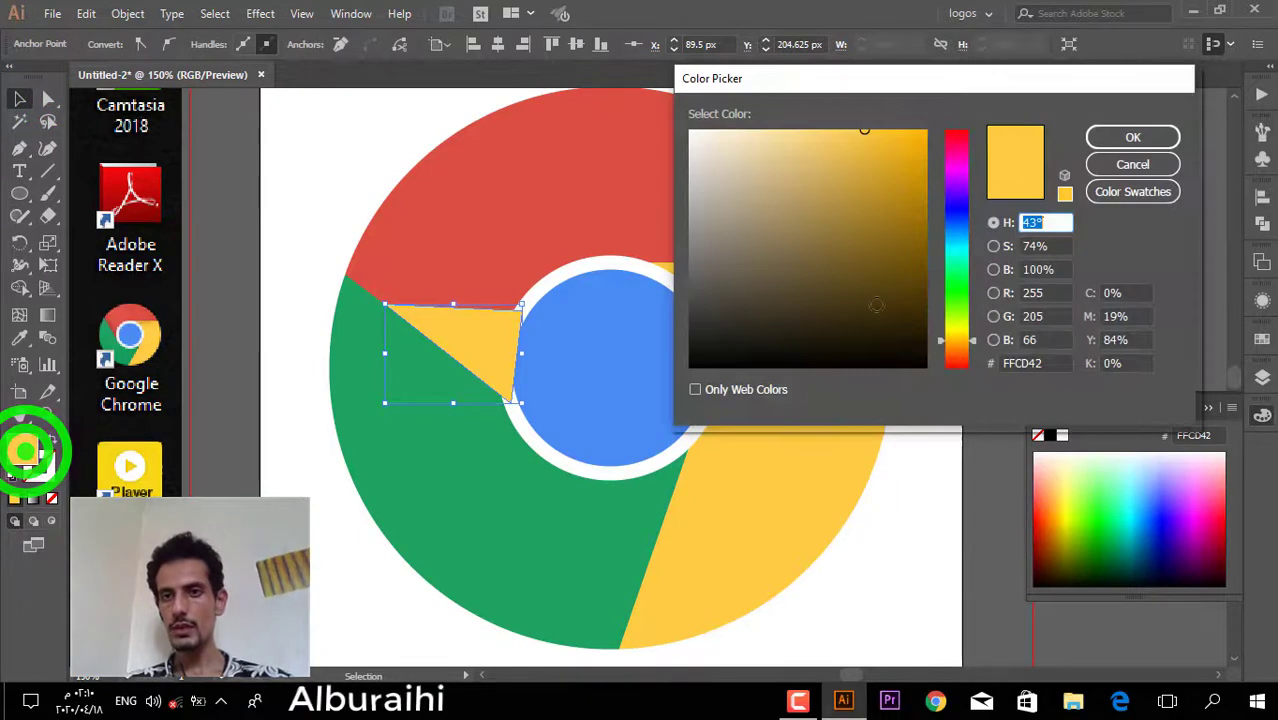
click(1042, 293)
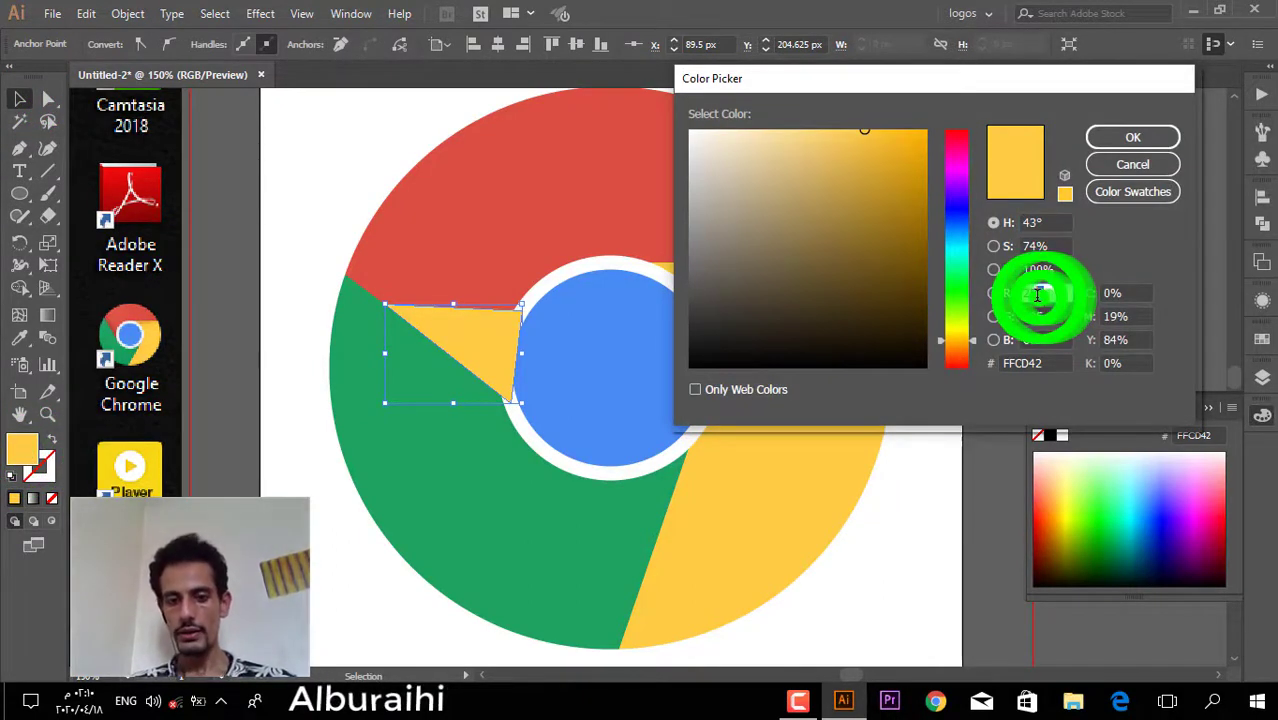
text(88)
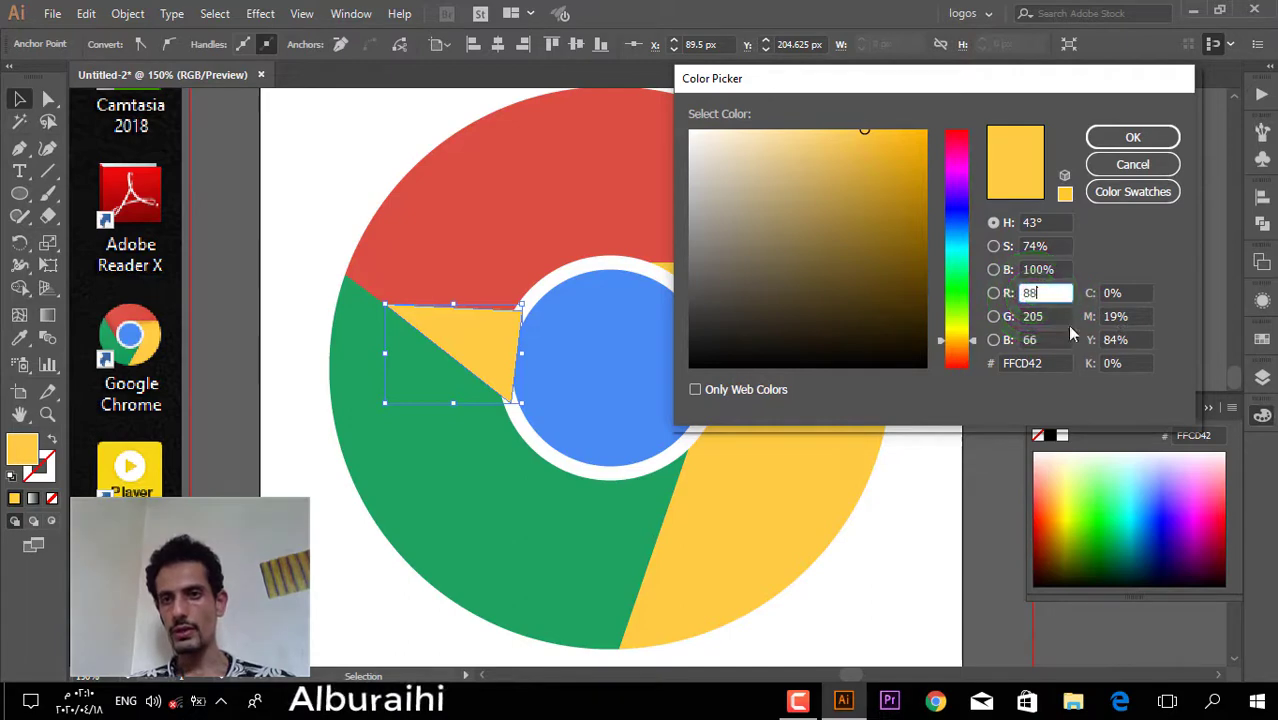
click(1040, 316)
text(888)
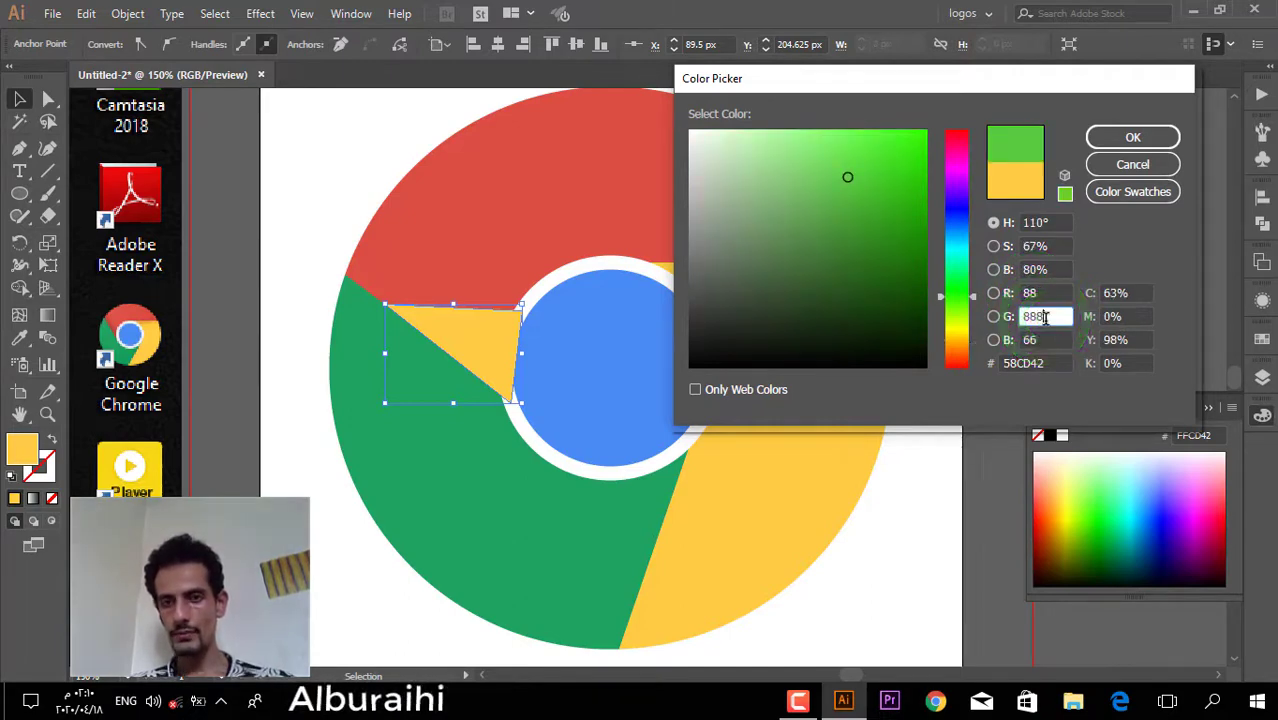
click(1050, 340)
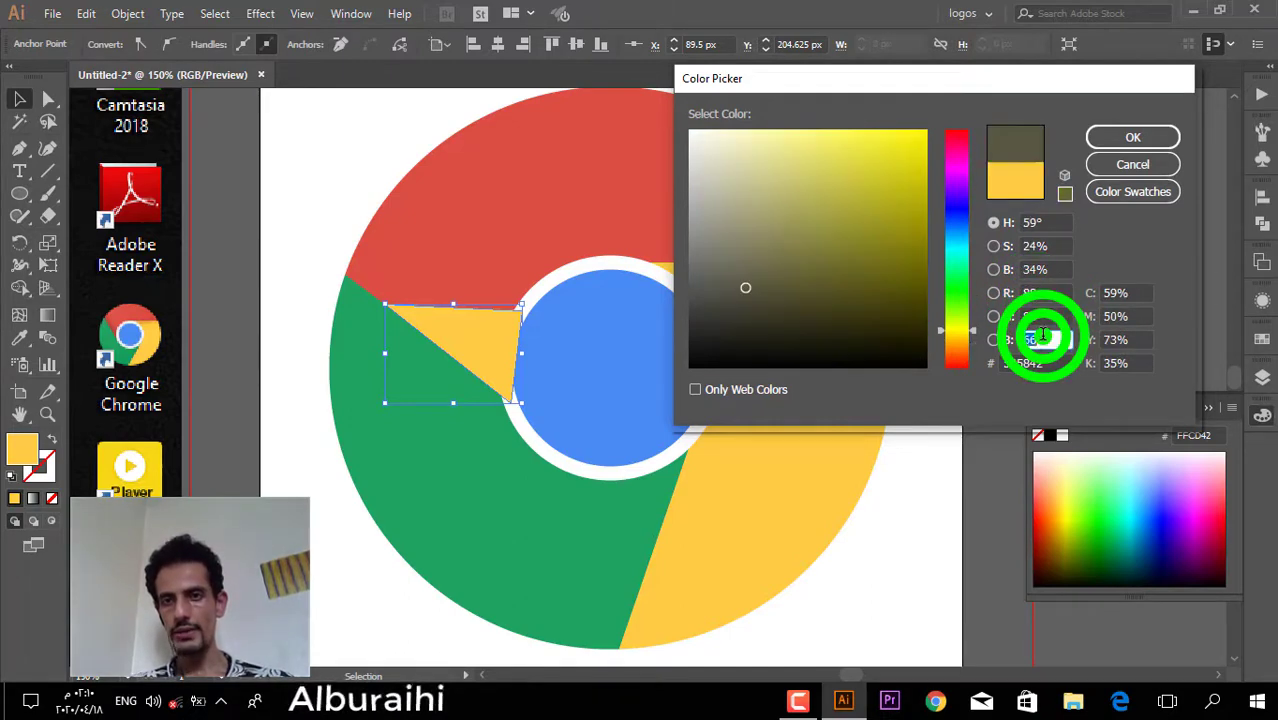
text(88)
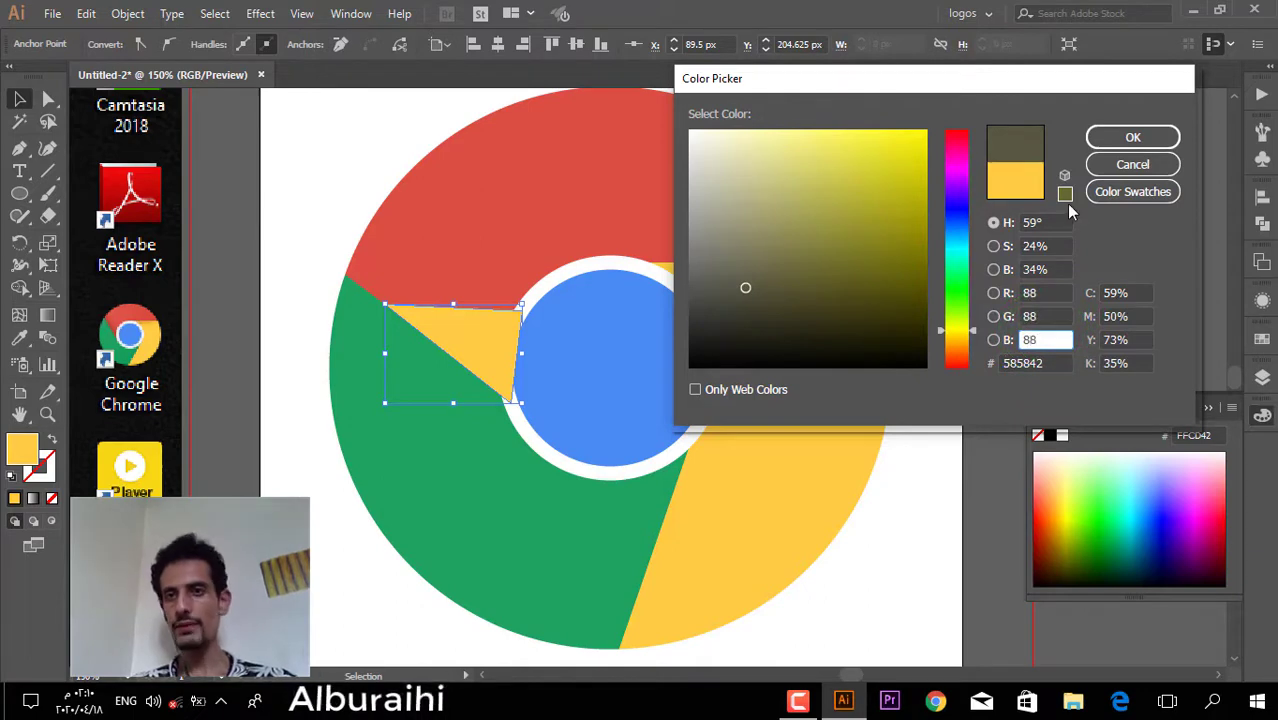
click(1120, 140)
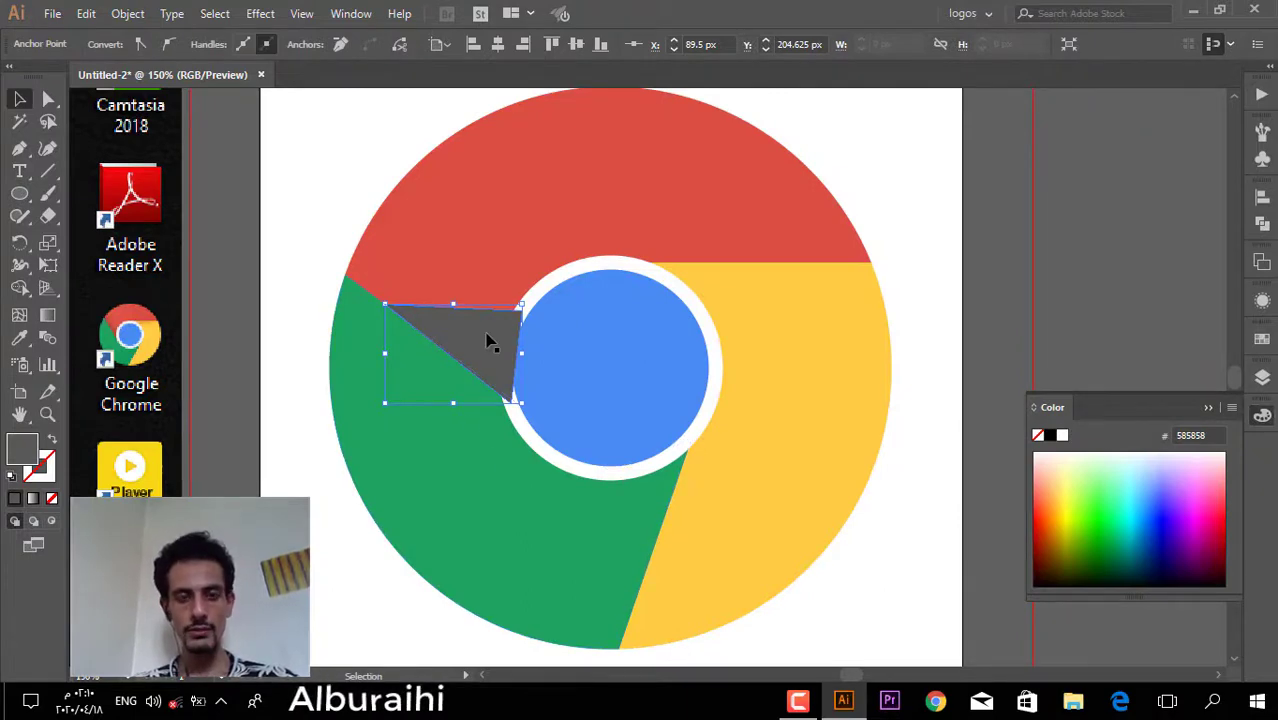
scroll(486, 341, up, 2)
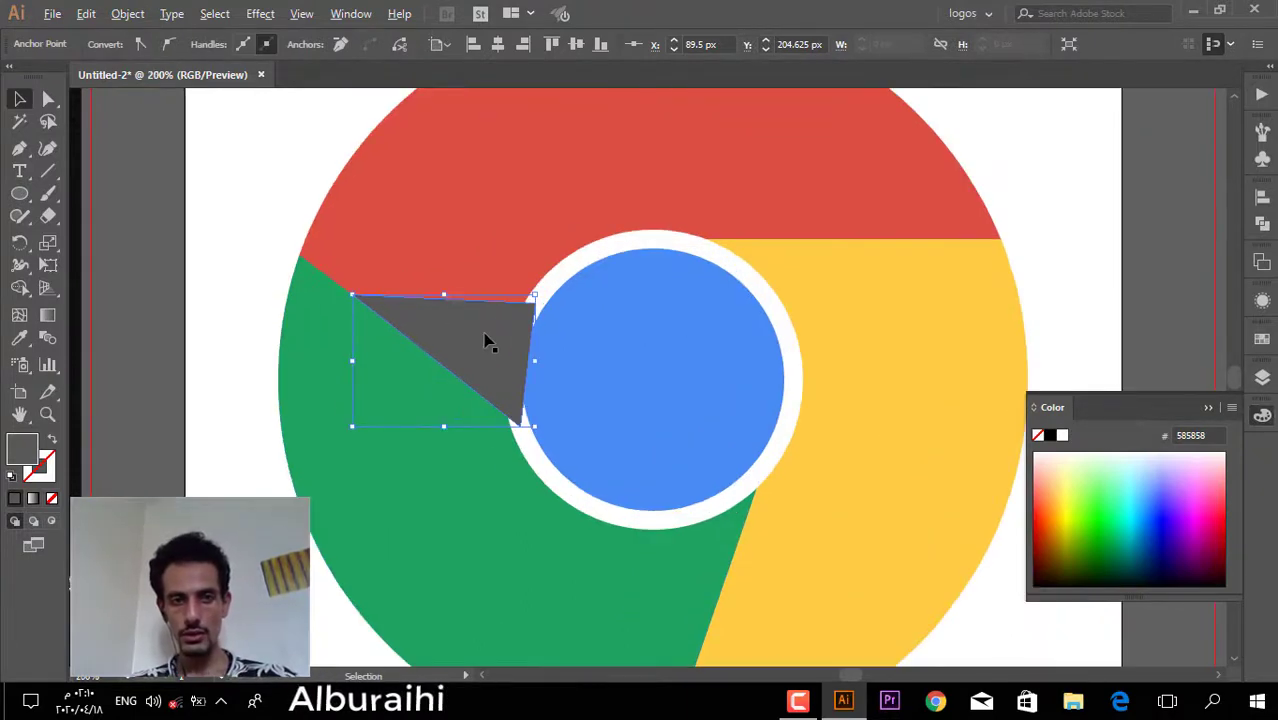
scroll(486, 341, left, 2)
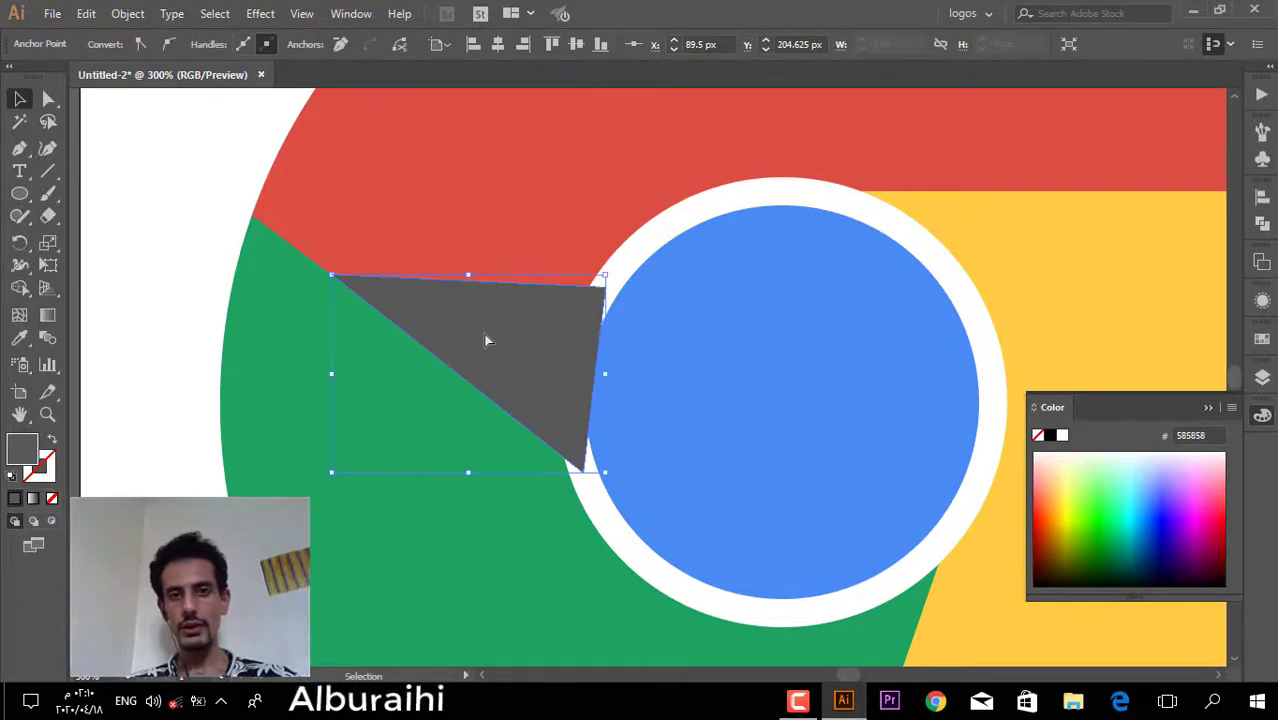
- Set the opacity of the dark grey triangle beside the blue circle to 20%
click(491, 338)
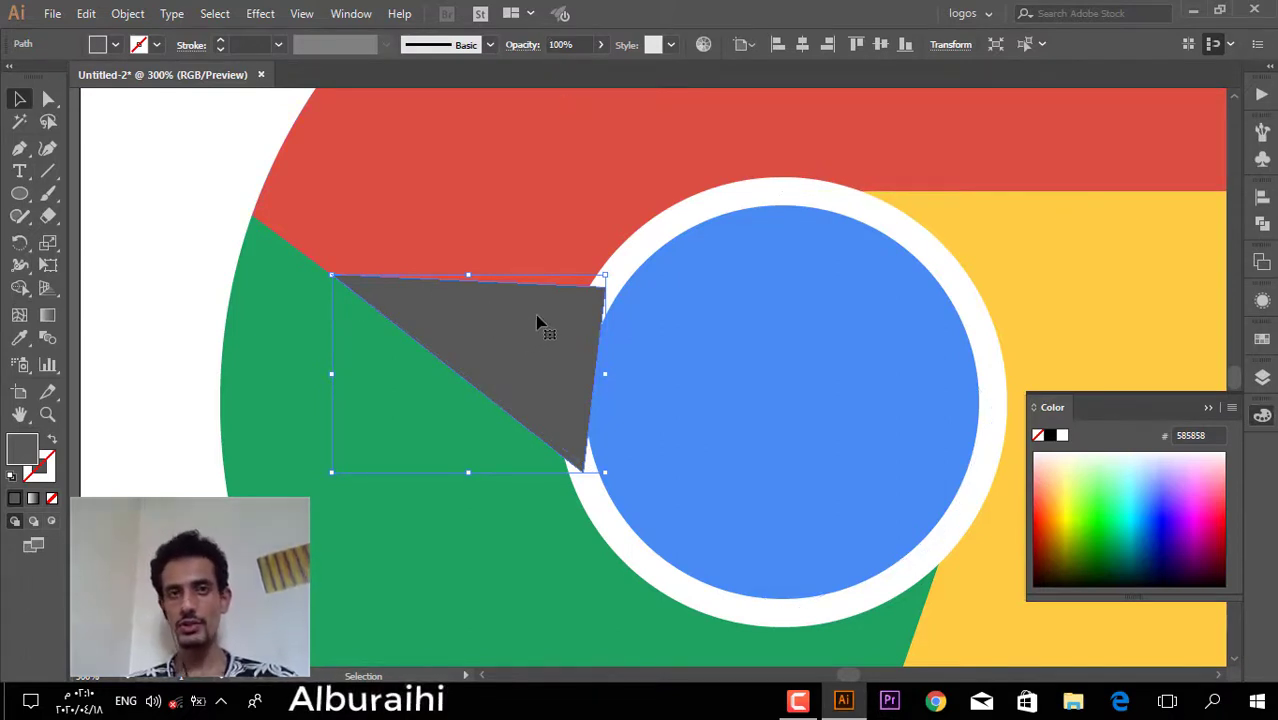
click(561, 45)
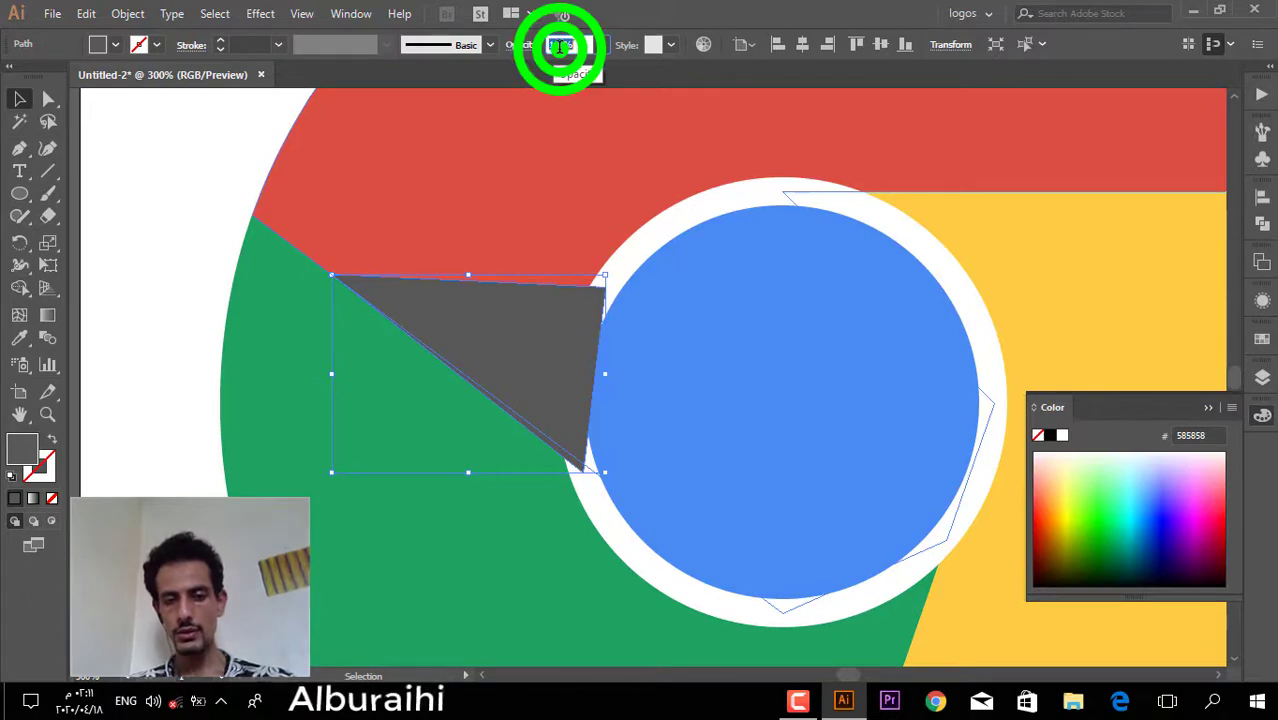
text(20)
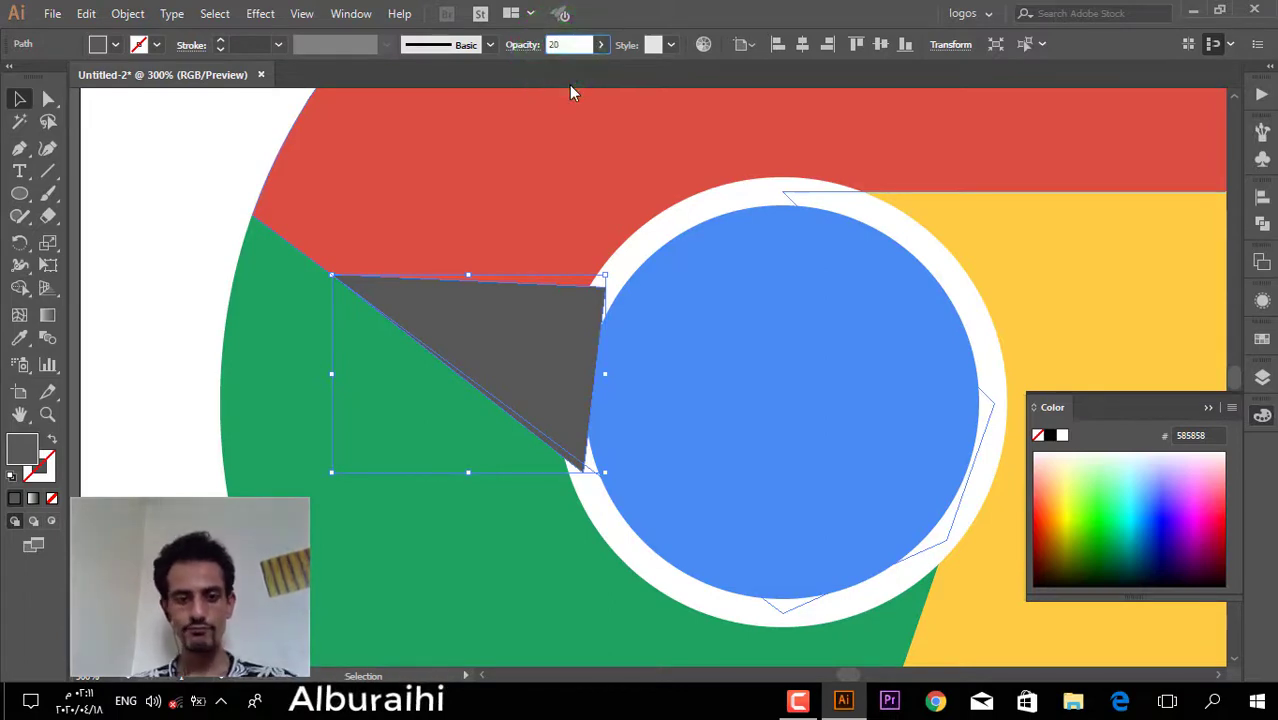
key(Return)
click(430, 512)
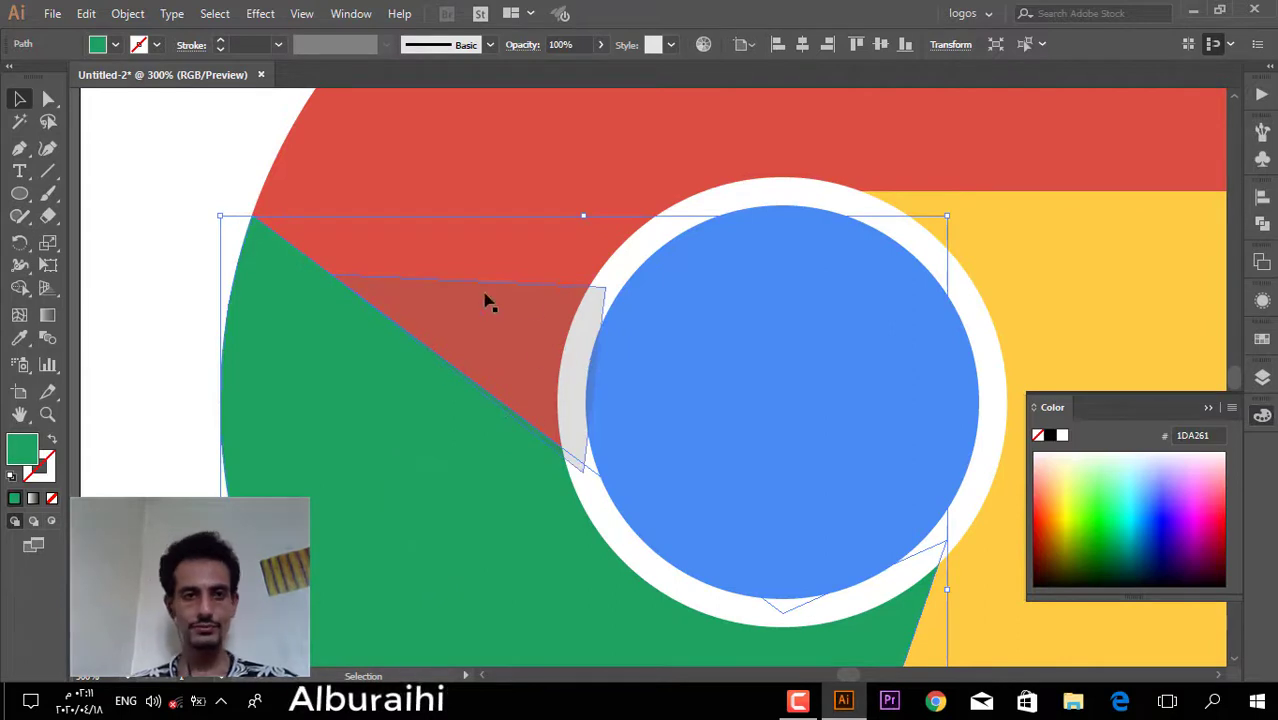
click(145, 420)
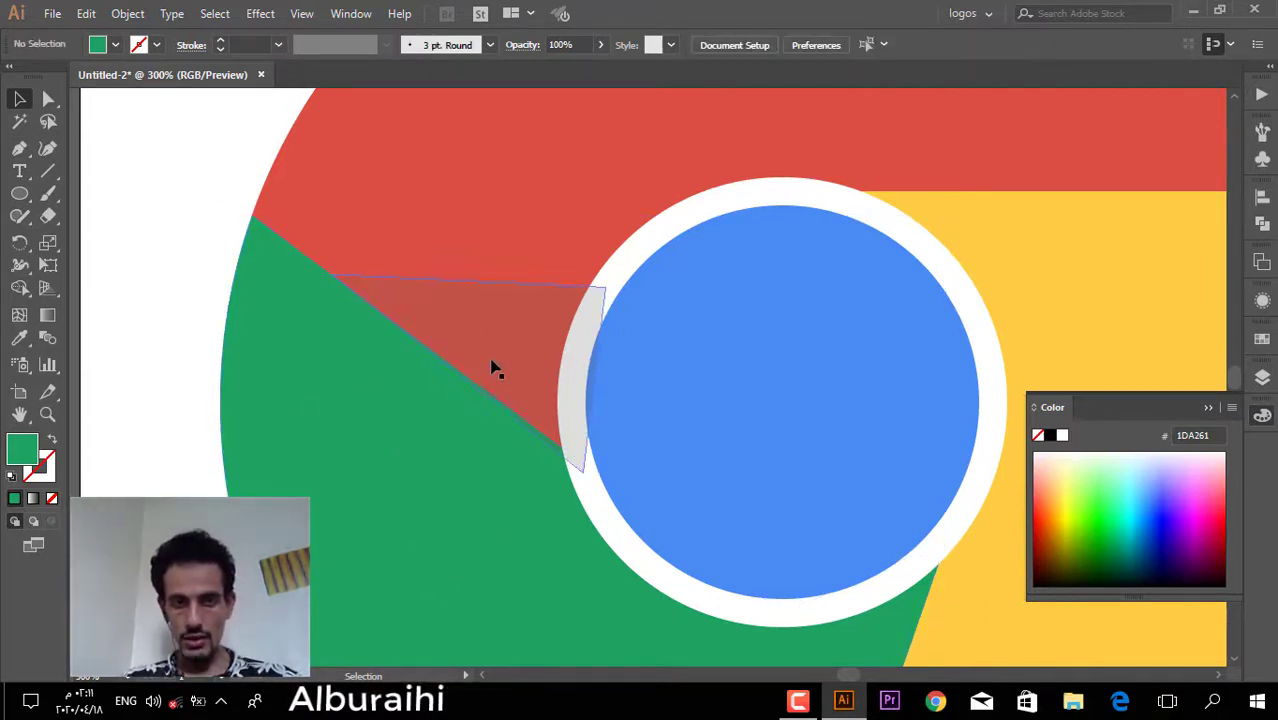
- In the layer stack of Layer 1, move the translucent triangle's path directly beneath the blue ellipse
click(553, 383)
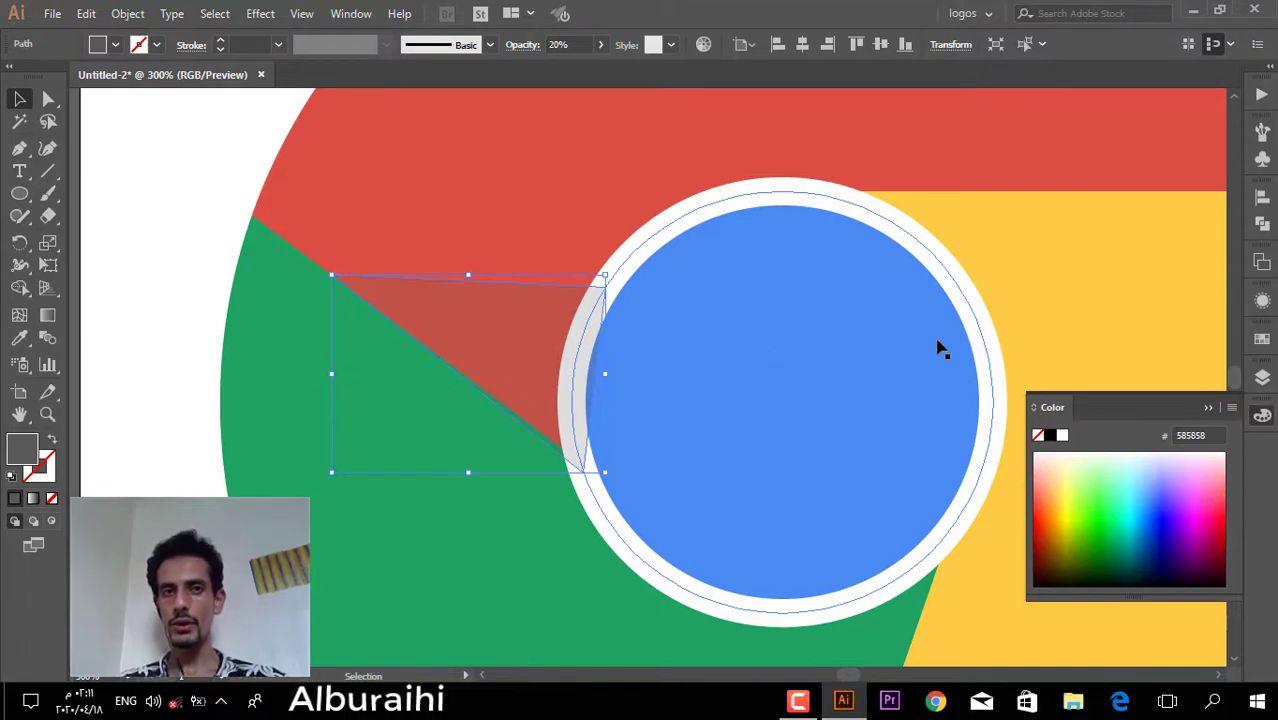
click(356, 13)
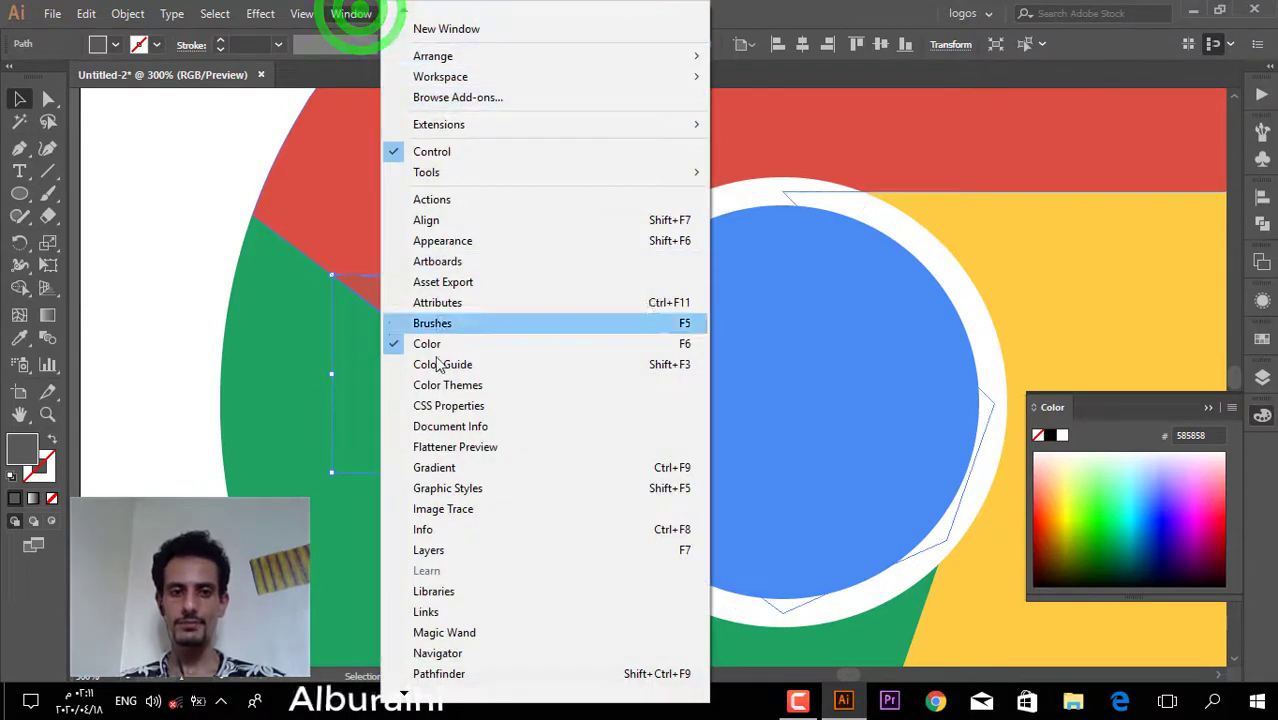
click(468, 550)
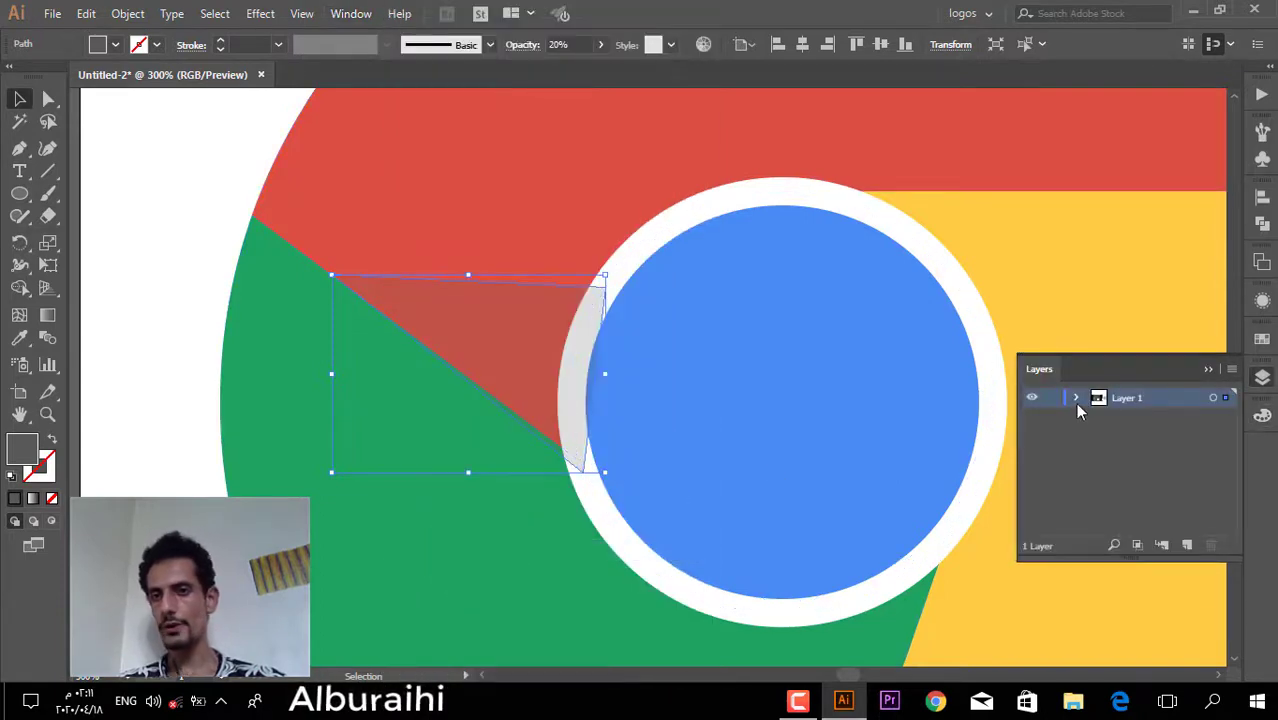
click(1075, 397)
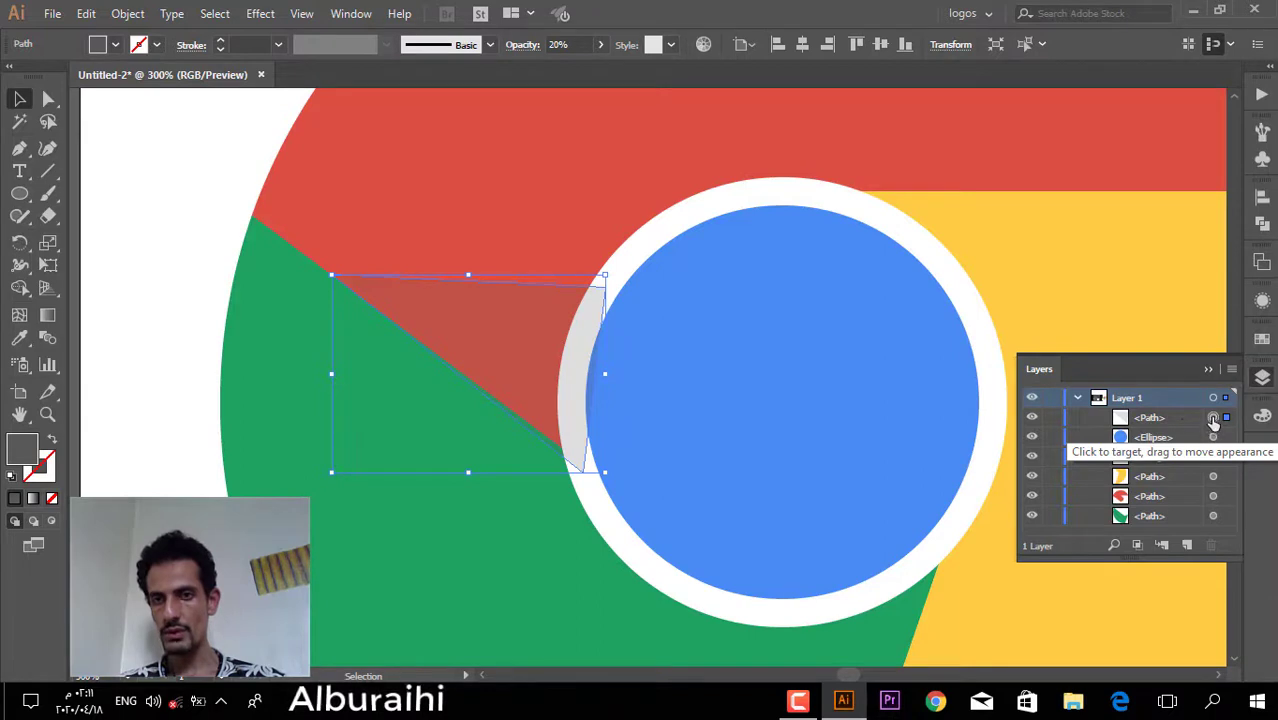
click(1163, 418)
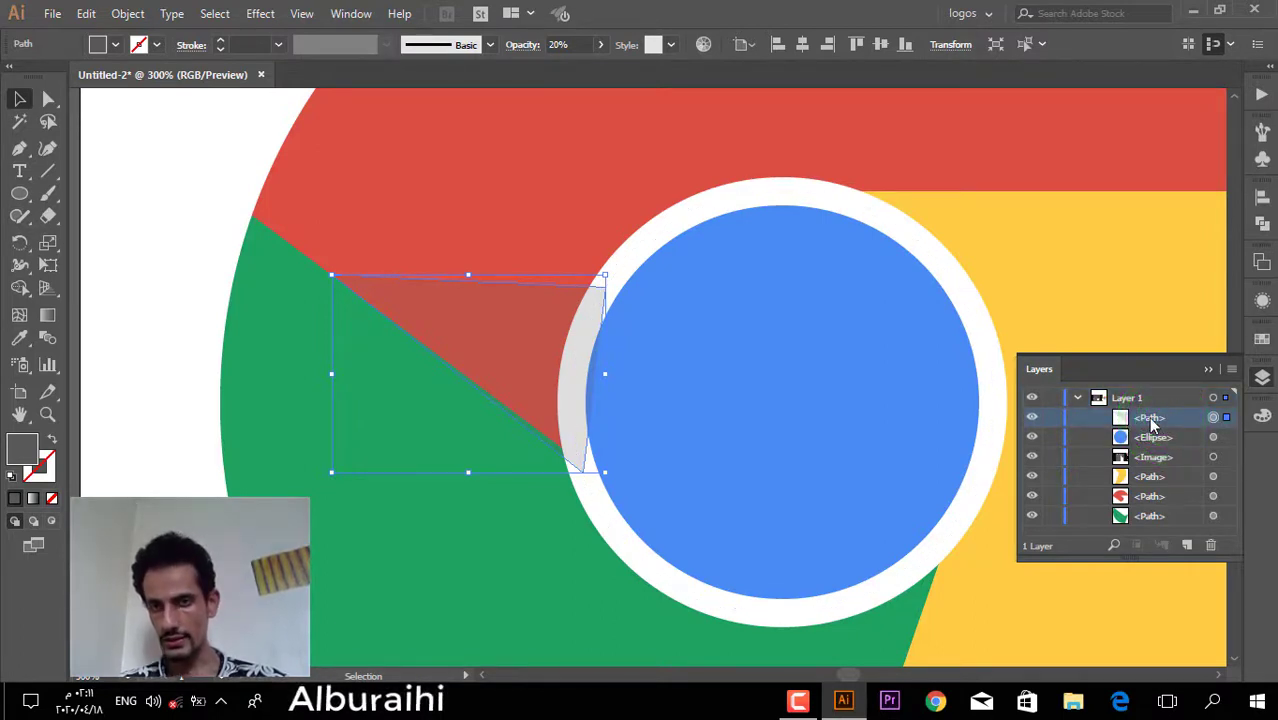
drag(1151, 419, 1152, 444)
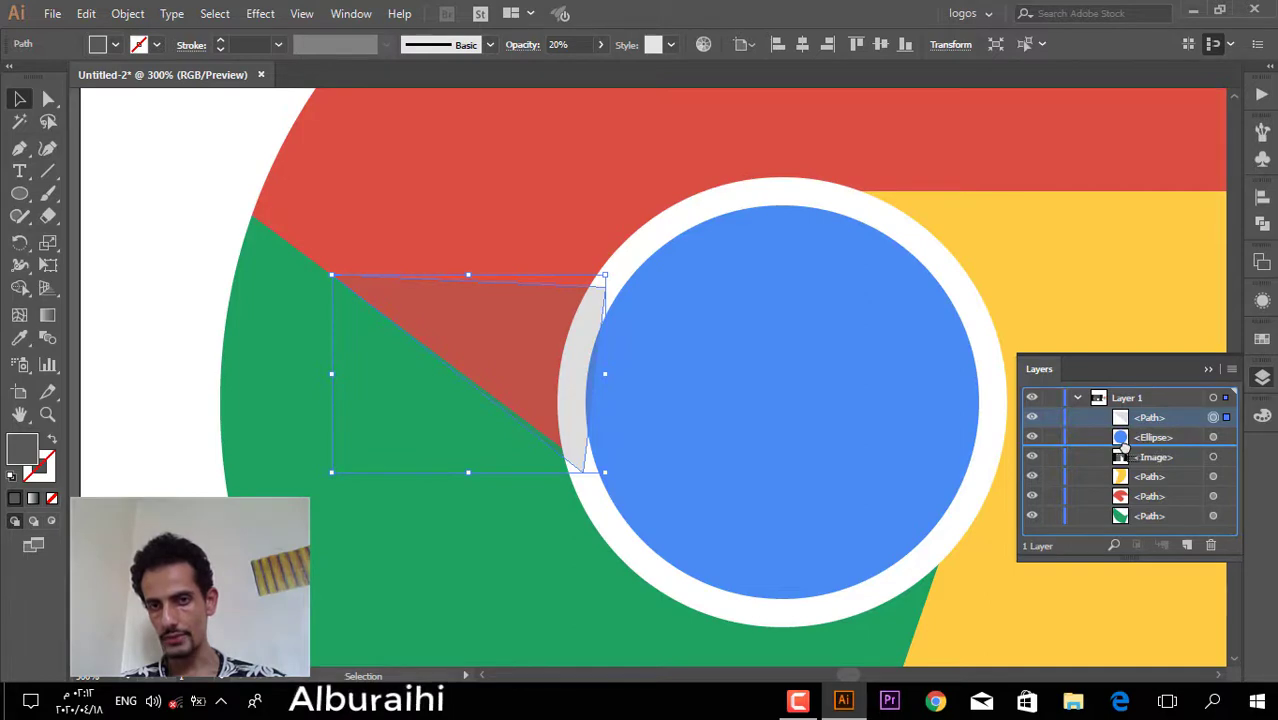
drag(1124, 446, 1125, 447)
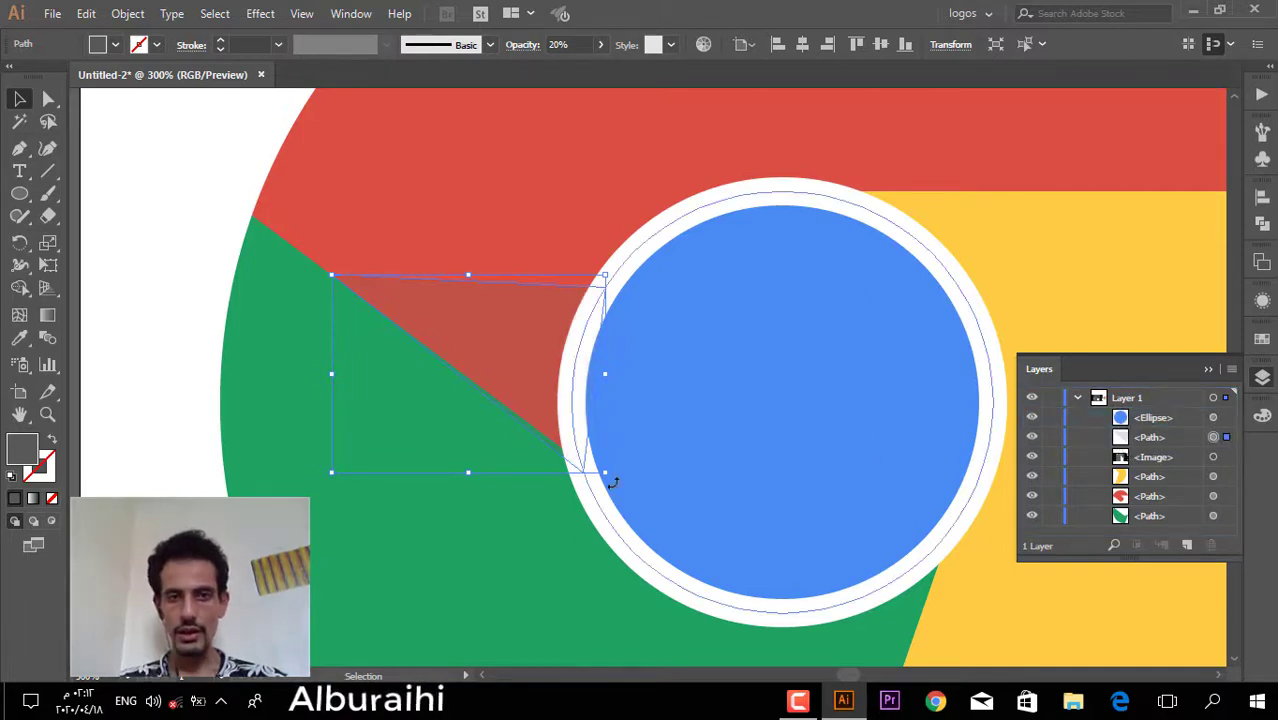
click(123, 342)
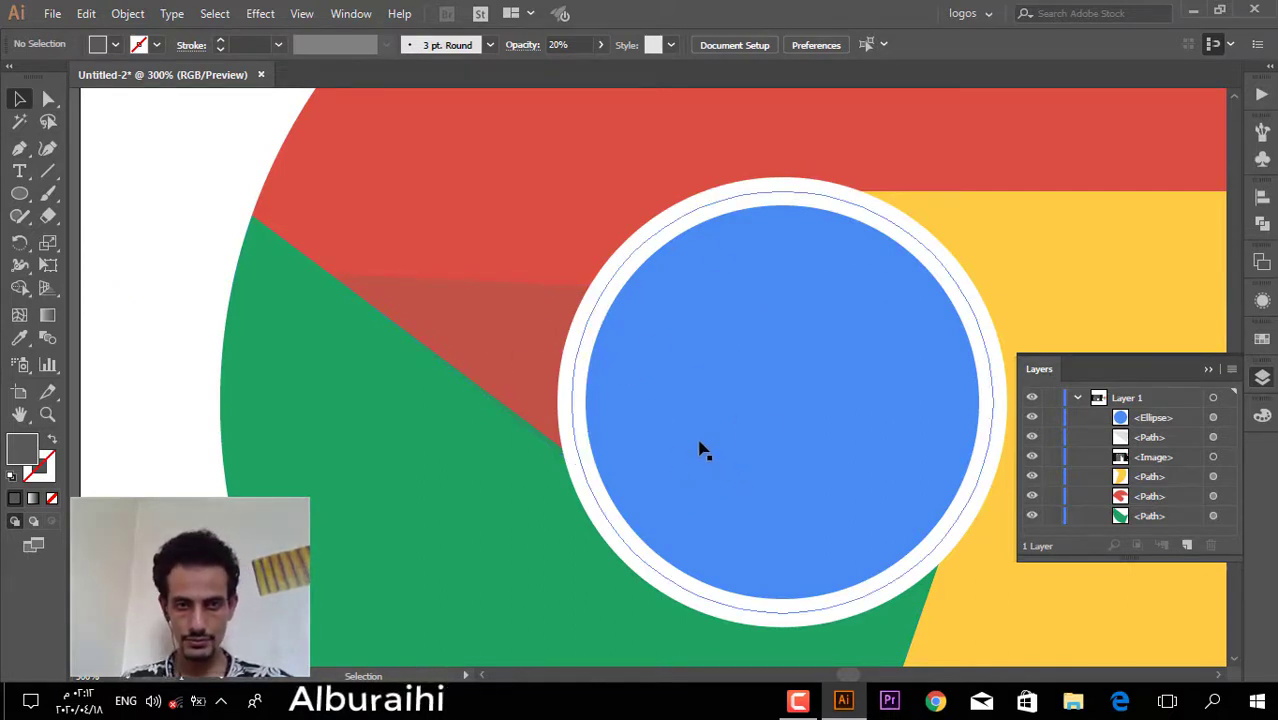
- Rotate the shading triangle very slightly counterclockwise along the red-green boundary
click(507, 355)
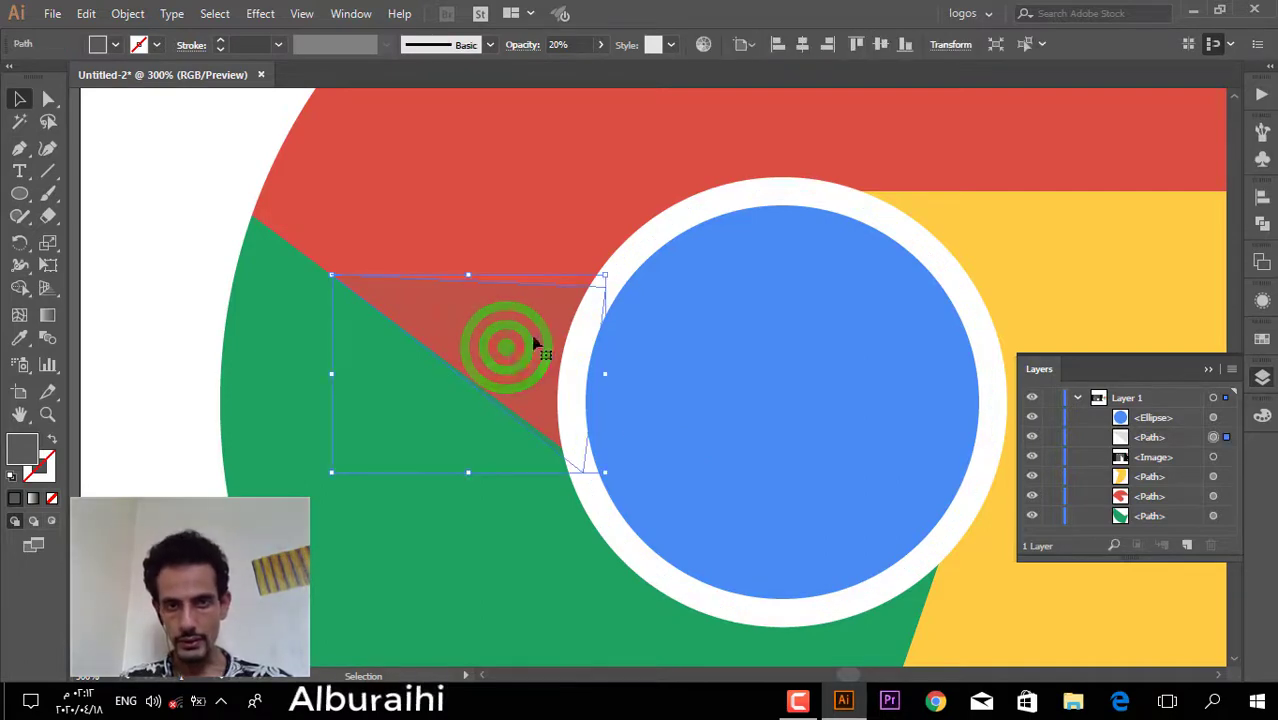
click(612, 271)
drag(612, 271, 613, 268)
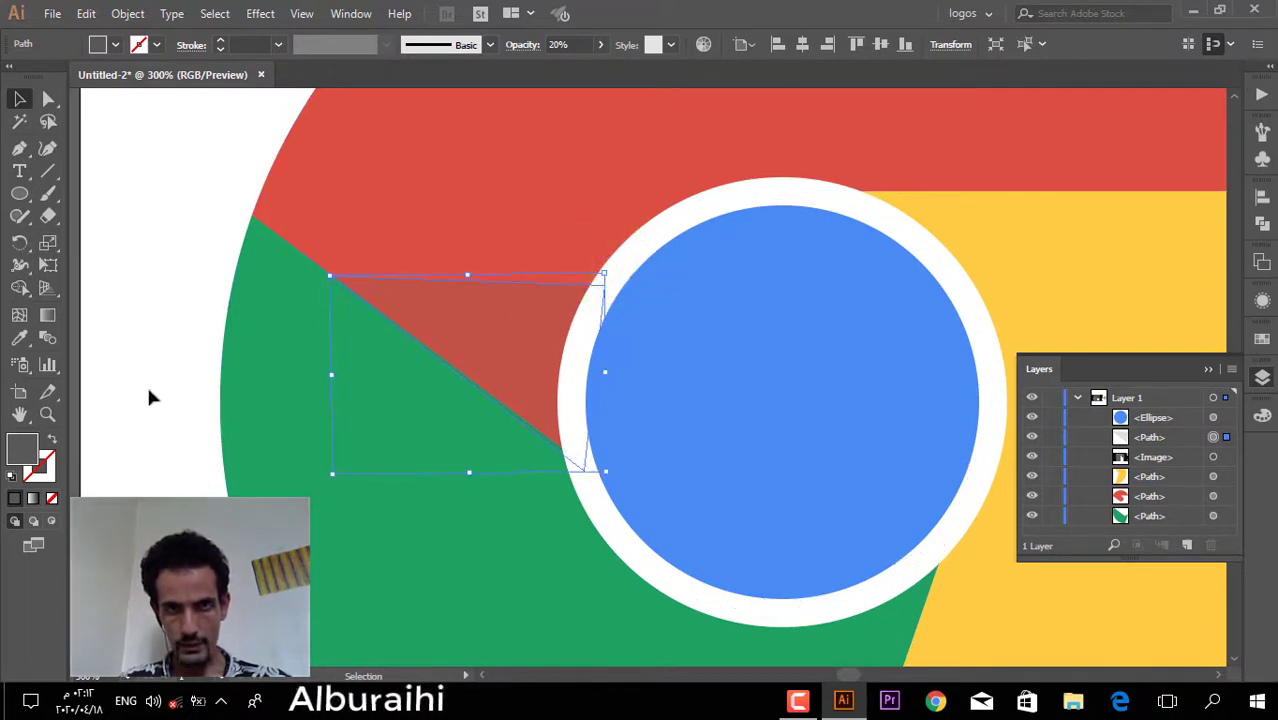
click(121, 388)
scroll(470, 332, down, 1)
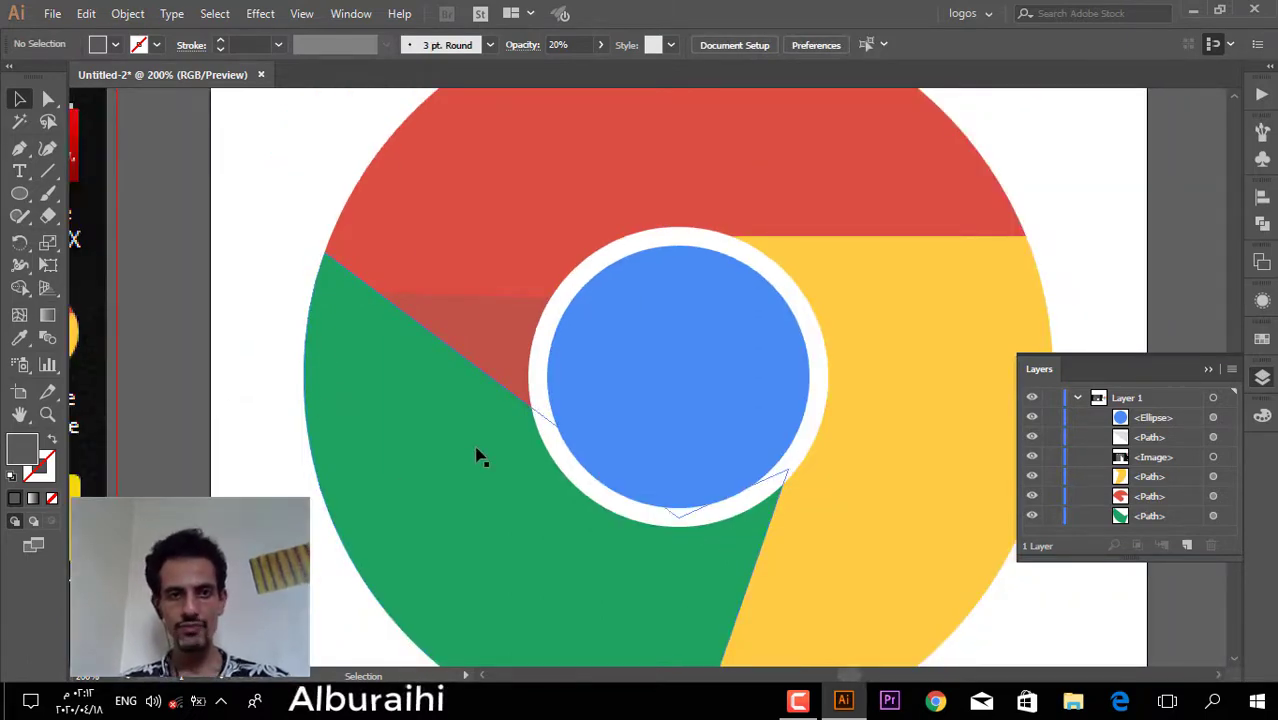
- Copy the shading triangle on the red segment and paste the duplicate in front
click(490, 330)
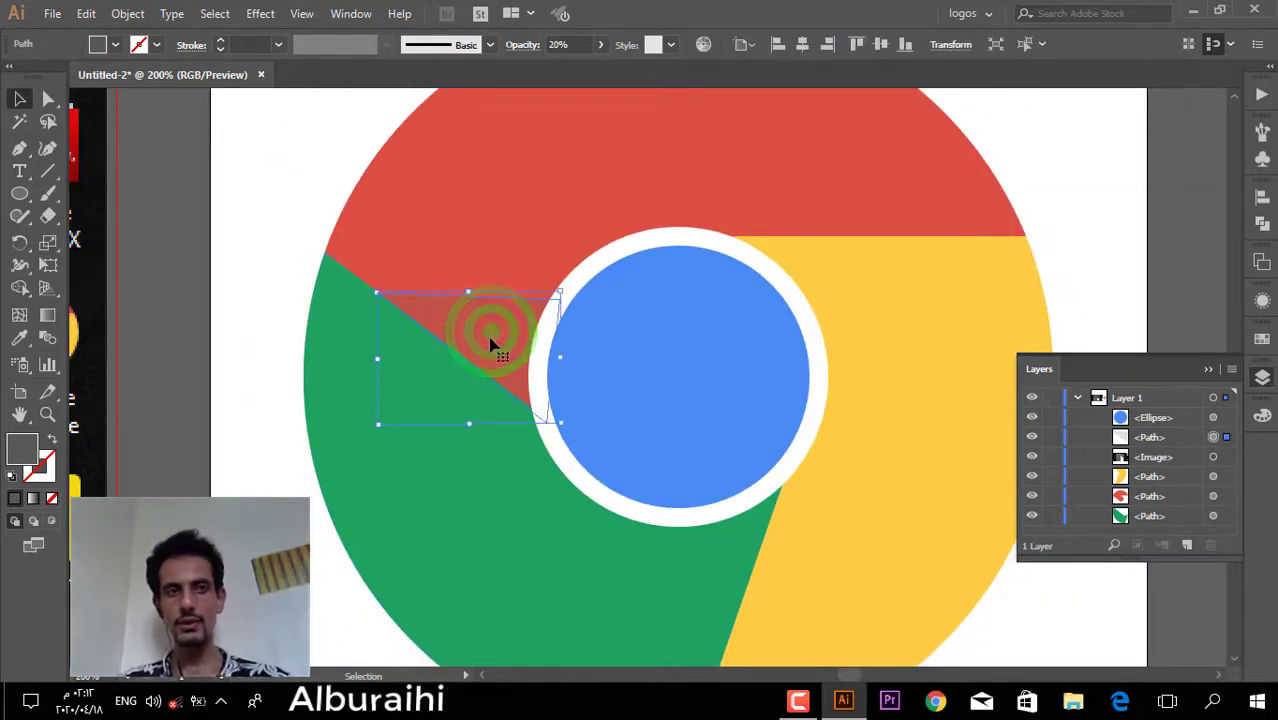
click(86, 18)
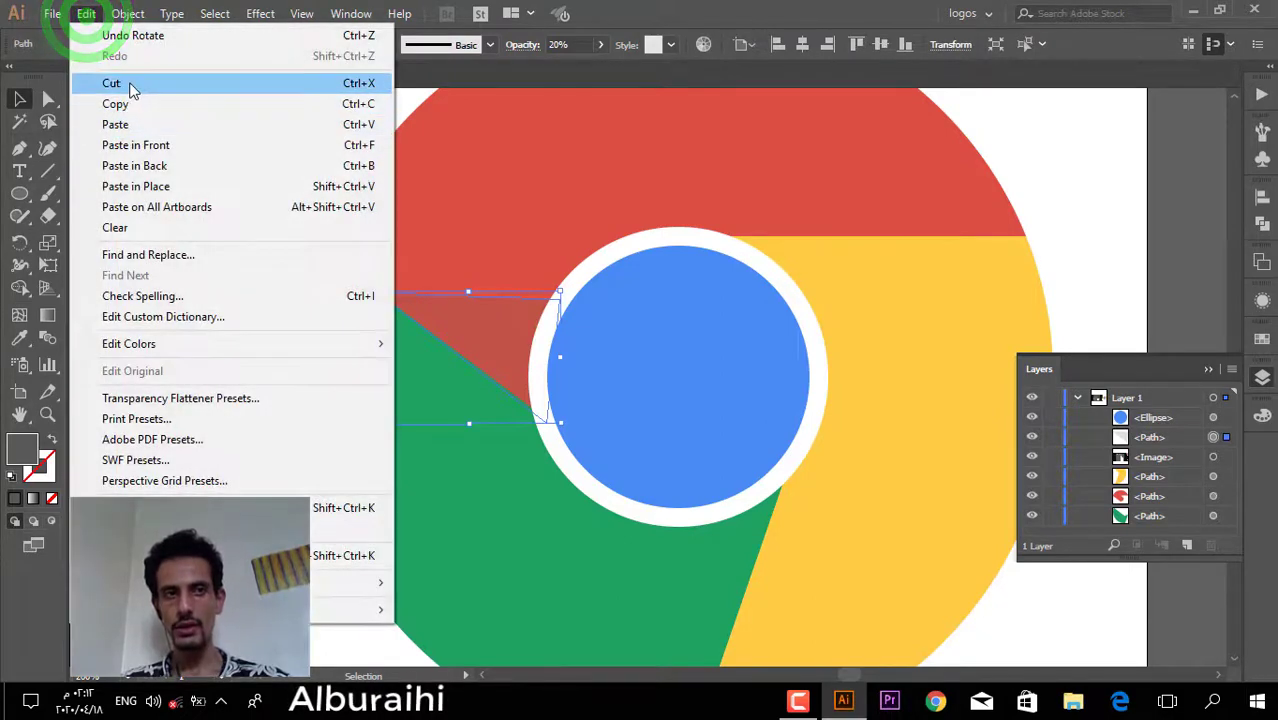
click(137, 104)
click(86, 14)
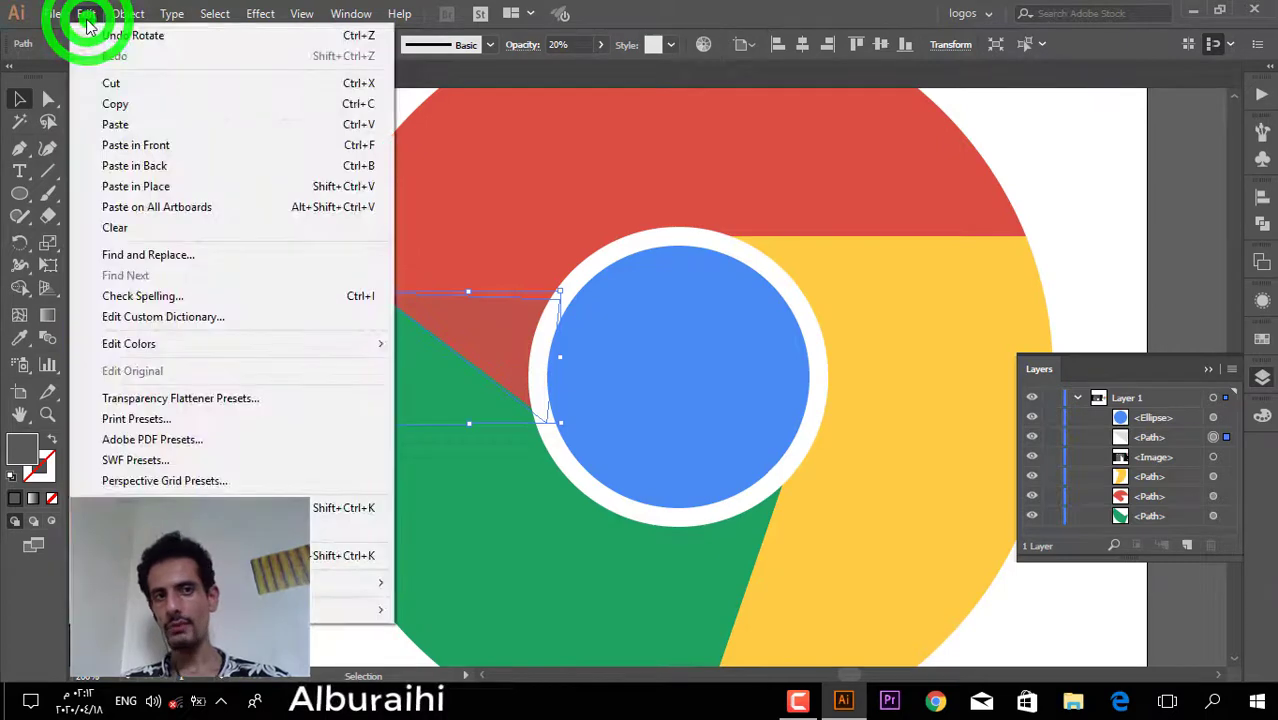
click(137, 145)
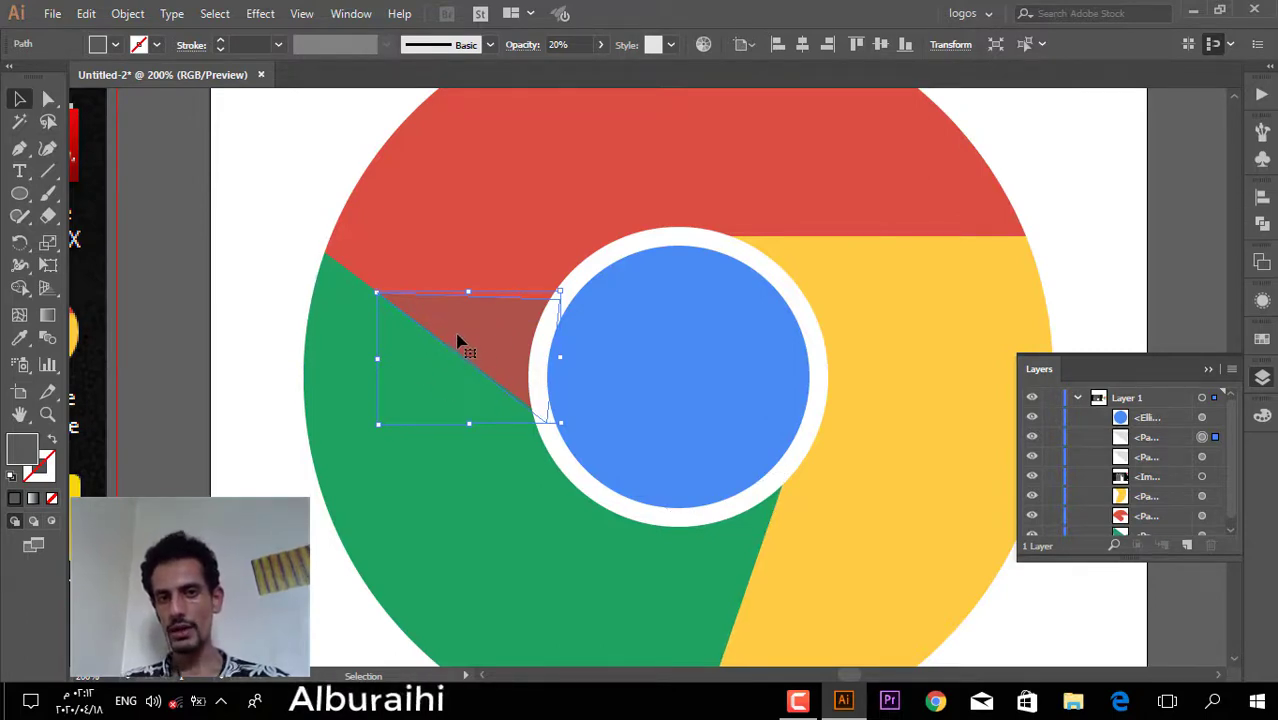
- Move and rotate the duplicate triangle onto the yellow segment, fitting its long edge along the red-yellow boundary beside the blue circle
drag(463, 337, 864, 306)
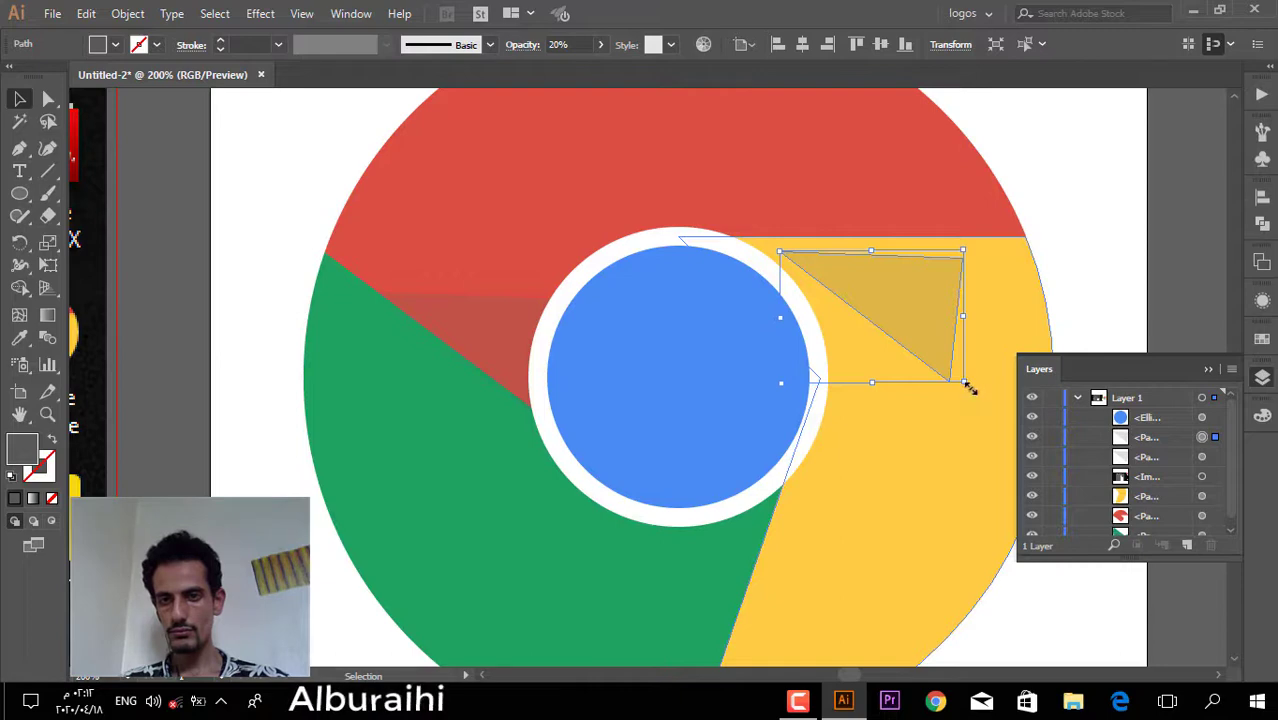
drag(975, 370, 770, 337)
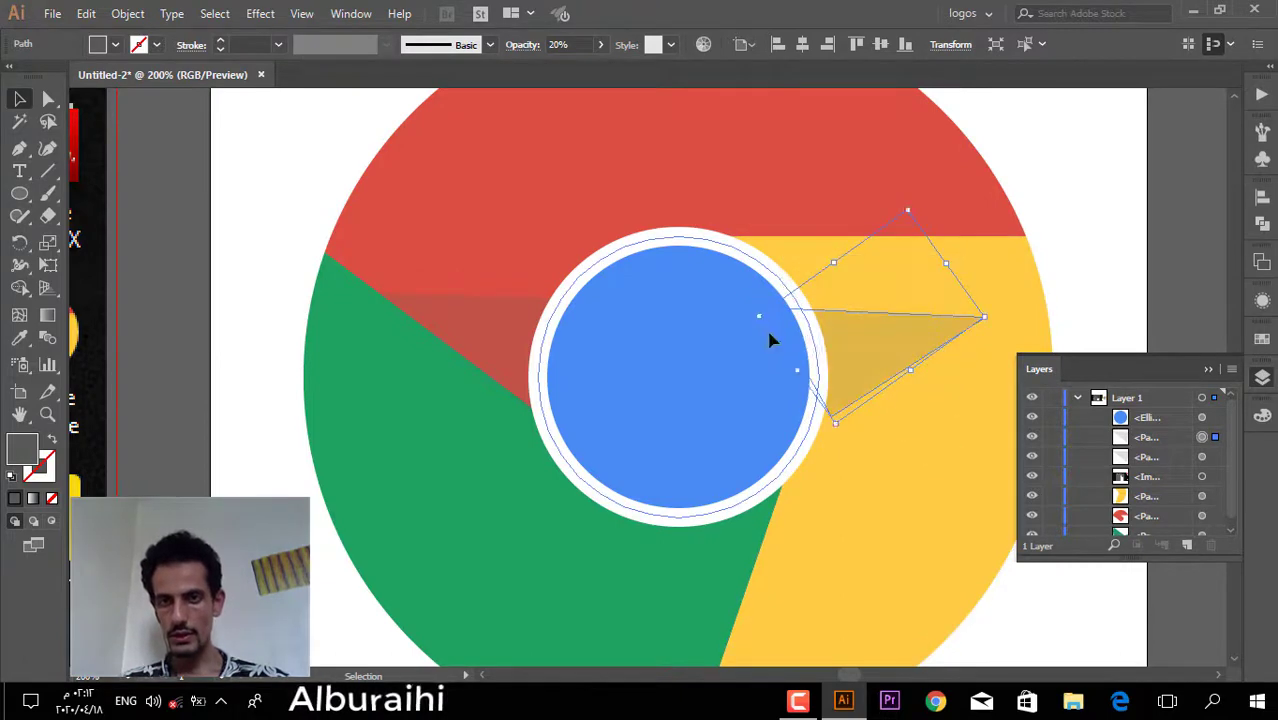
drag(889, 360, 855, 279)
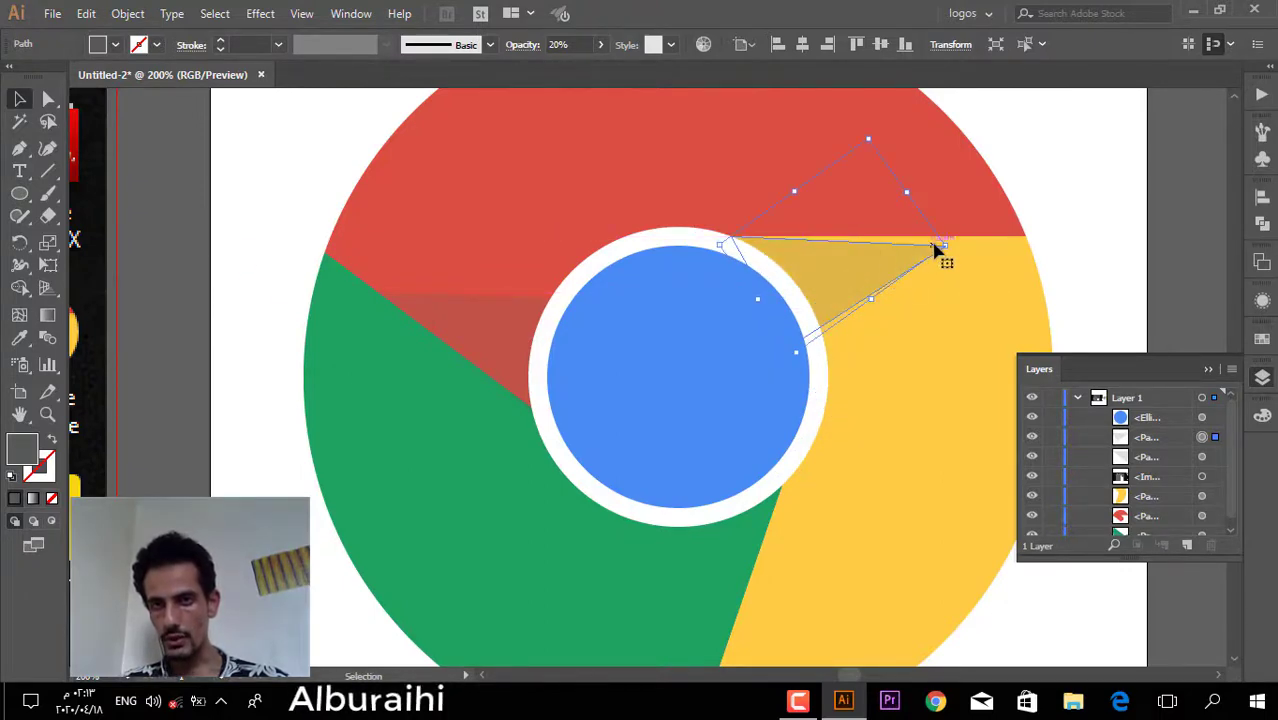
drag(956, 252, 956, 246)
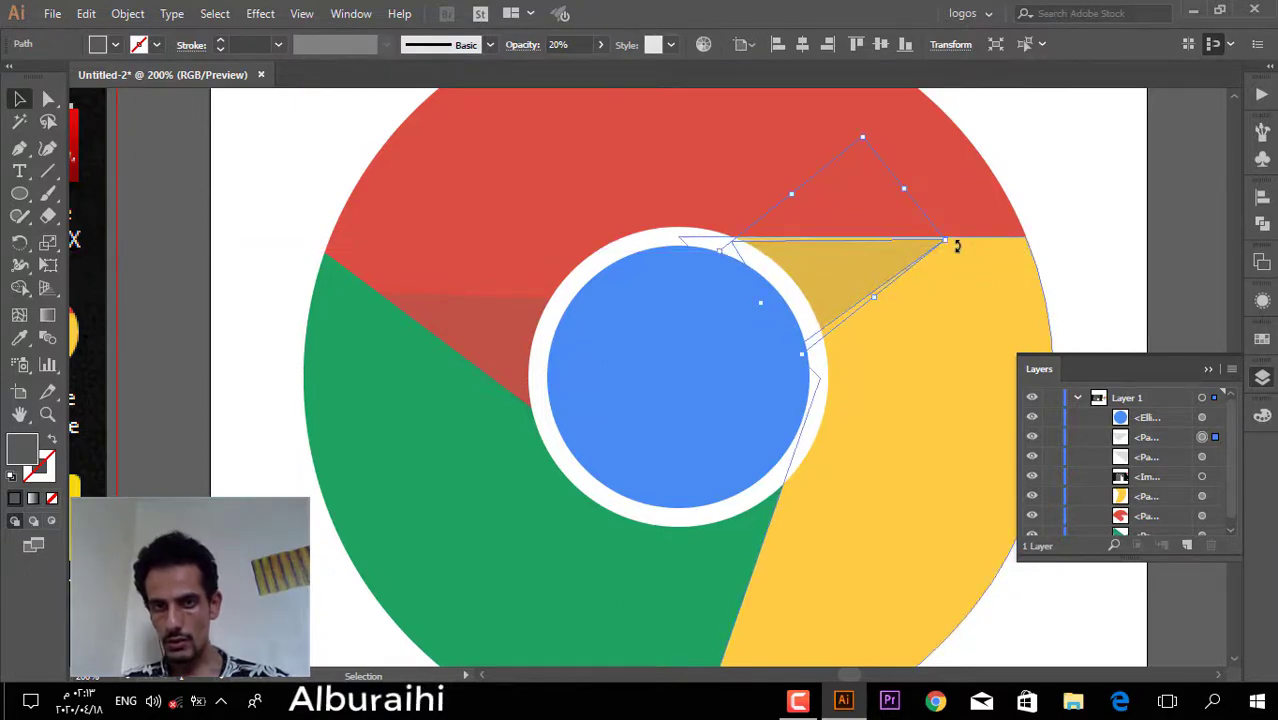
drag(827, 270, 821, 259)
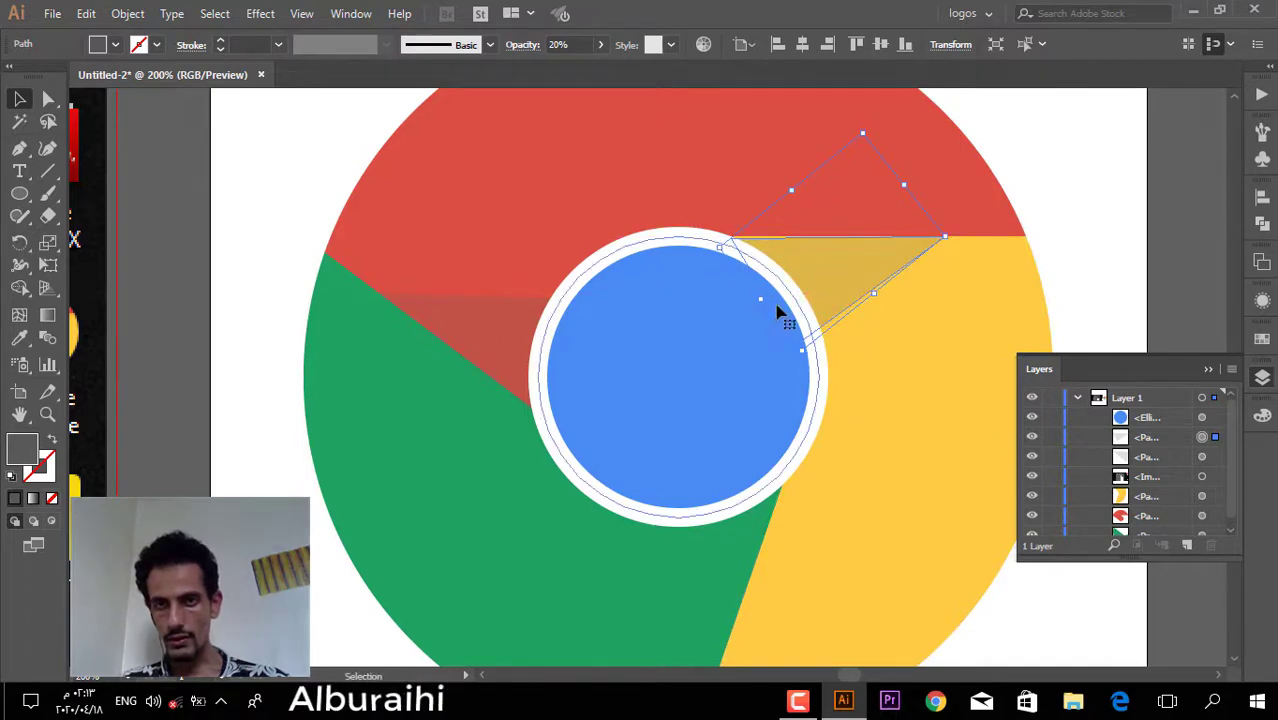
click(1055, 191)
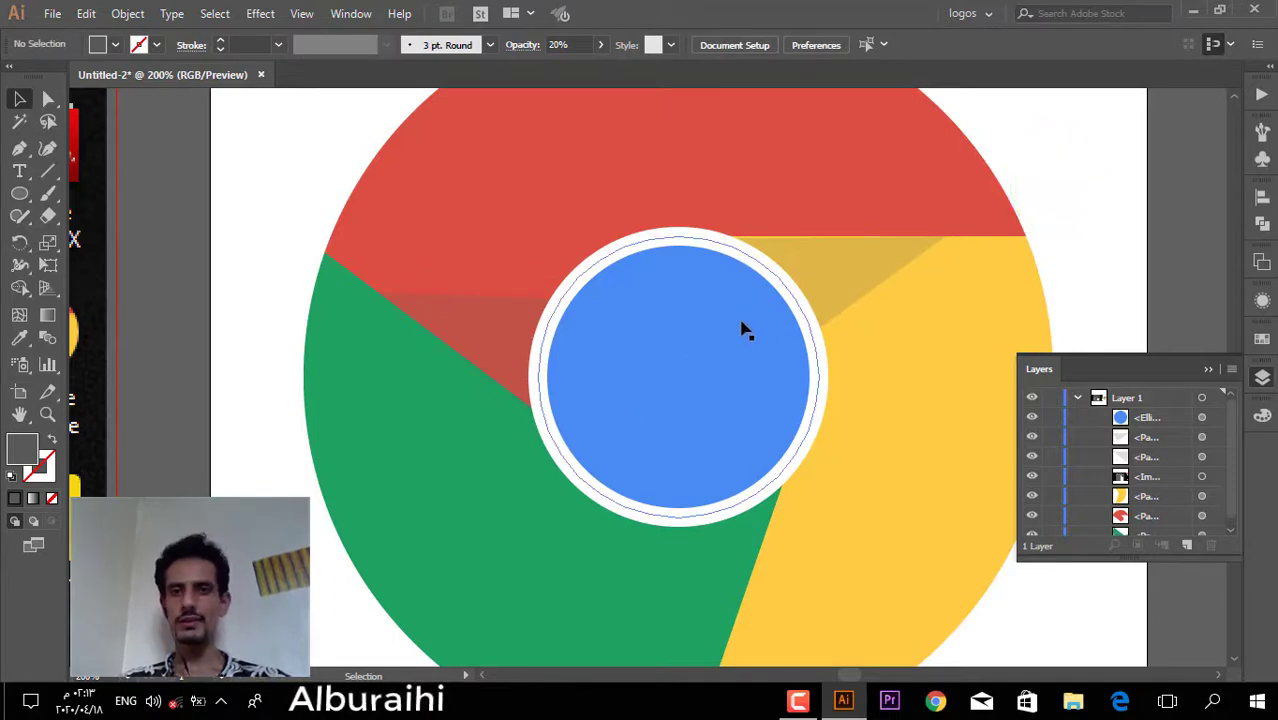
- Copy the shading triangle on the yellow segment and paste the duplicate in front
scroll(745, 330, down, 2)
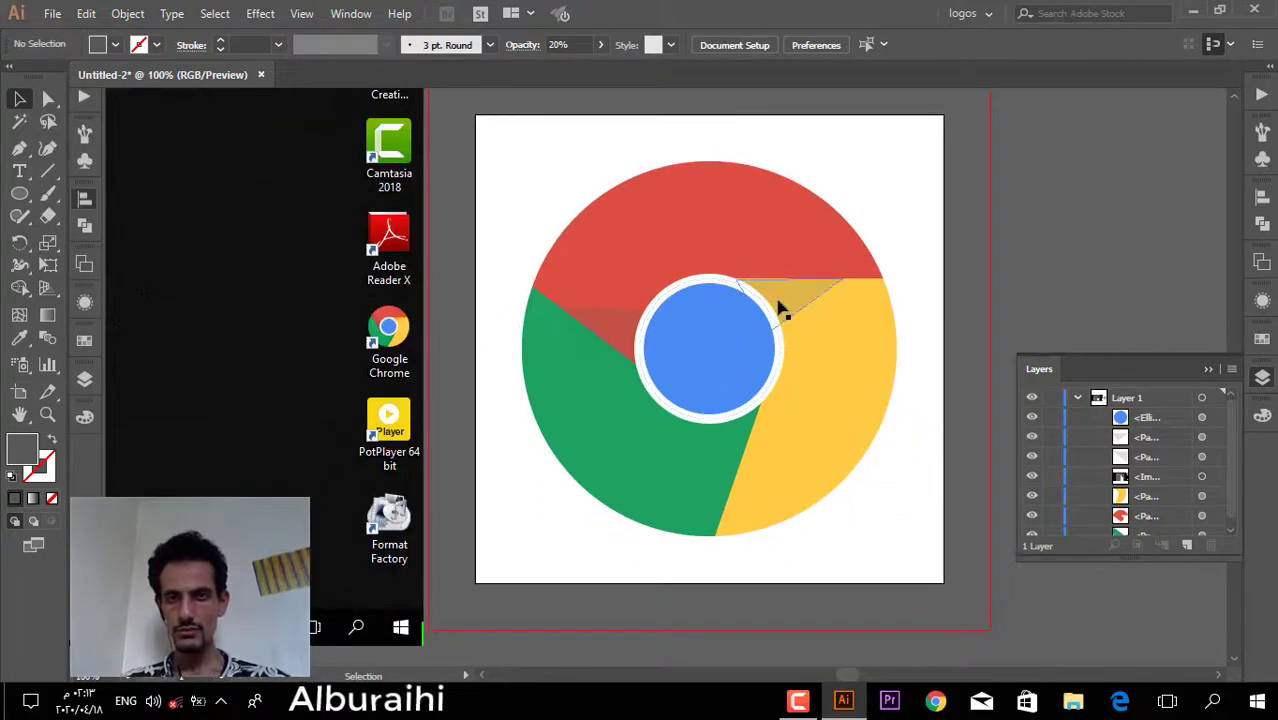
scroll(779, 305, up, 1)
click(783, 305)
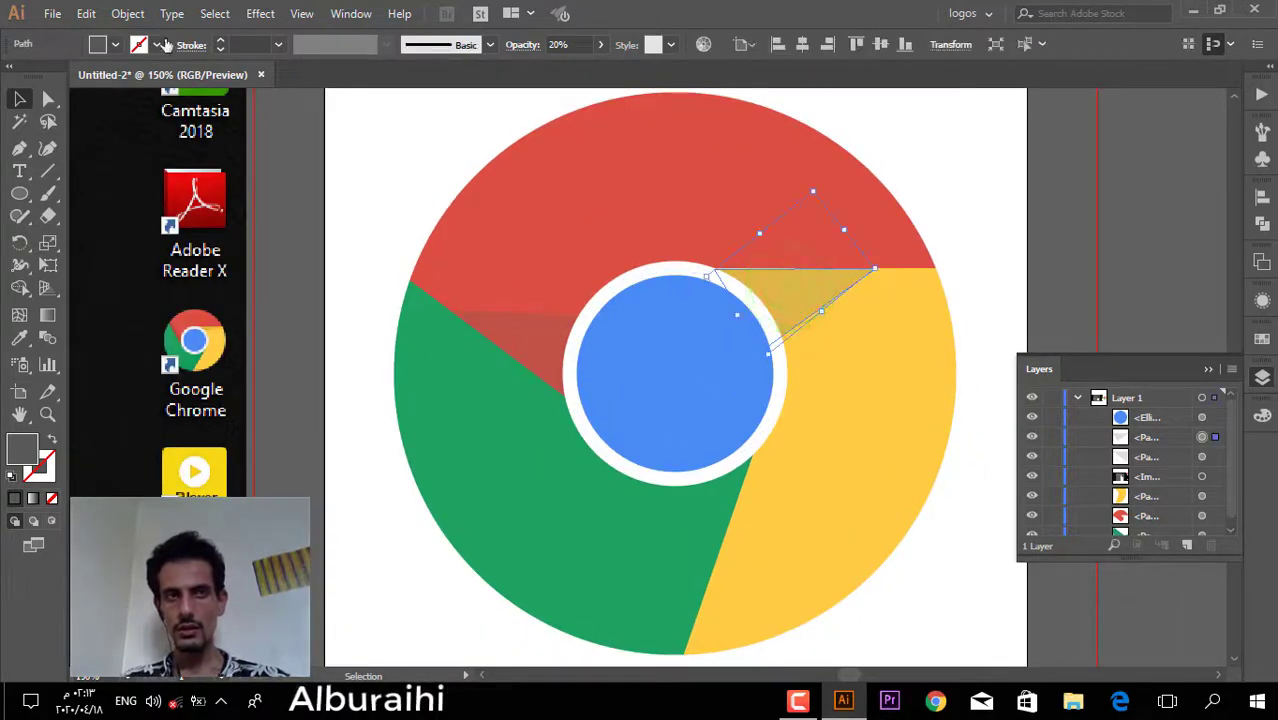
click(86, 14)
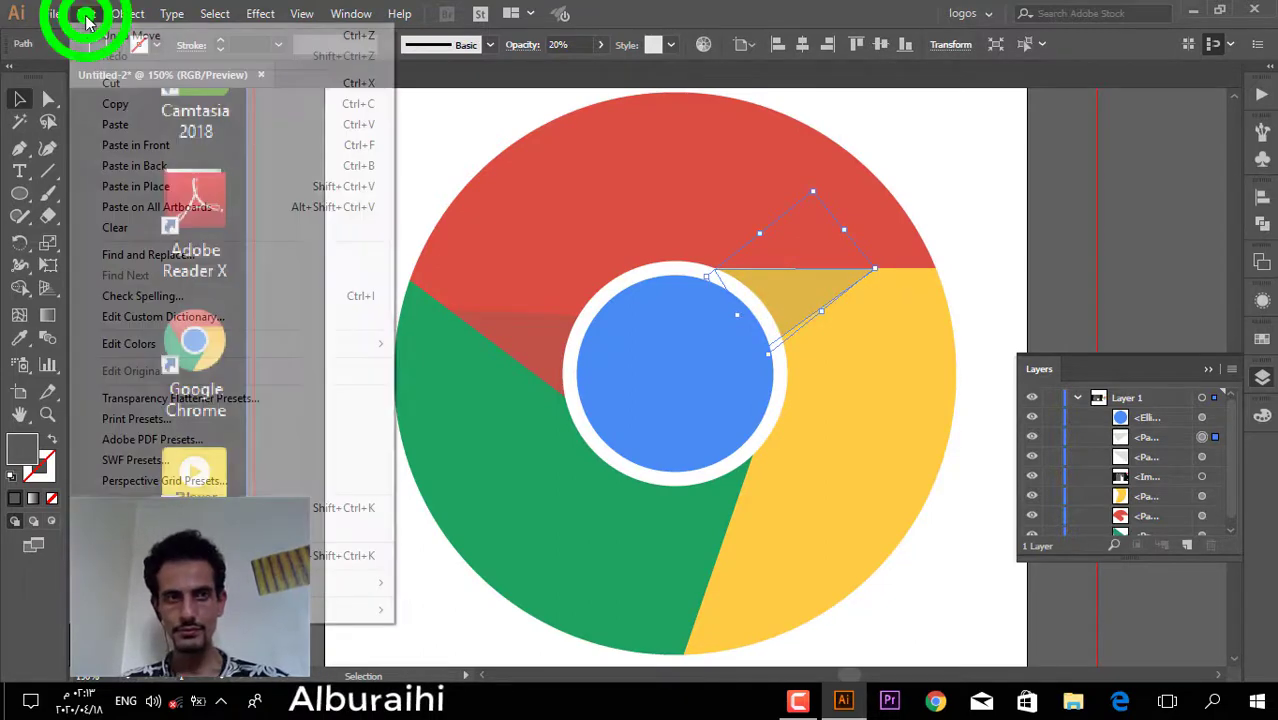
click(130, 105)
click(86, 14)
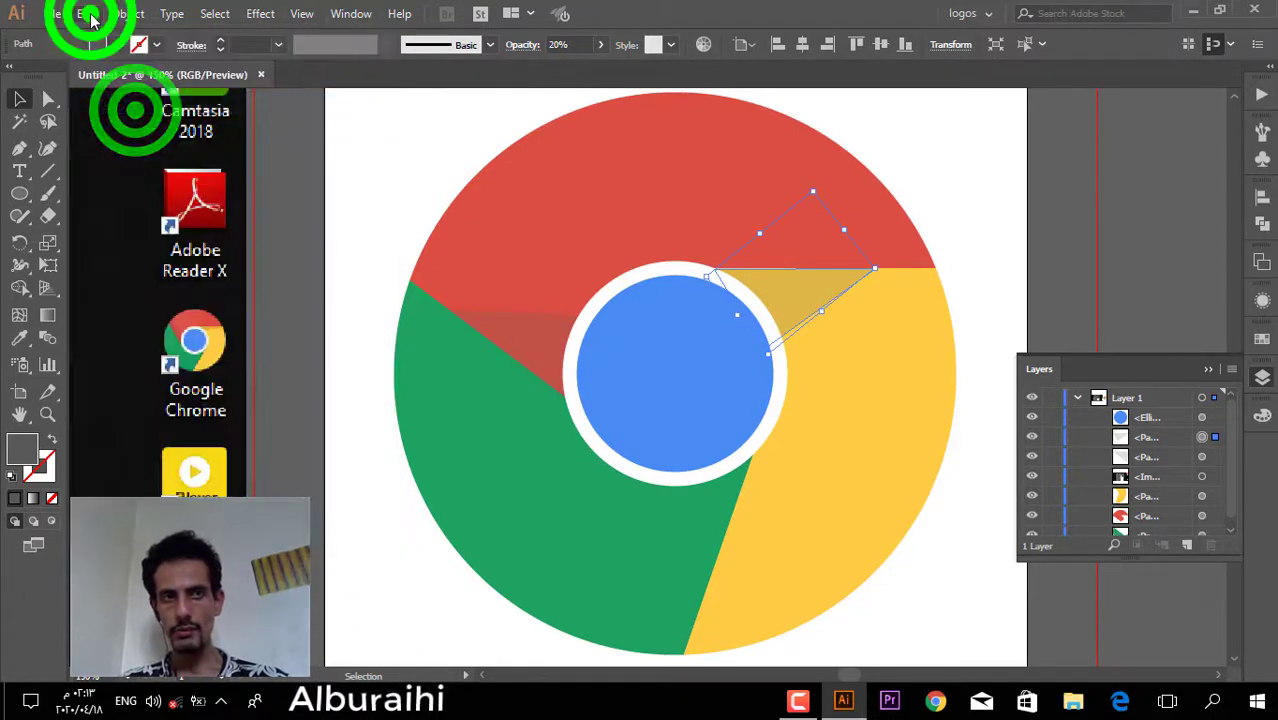
click(157, 147)
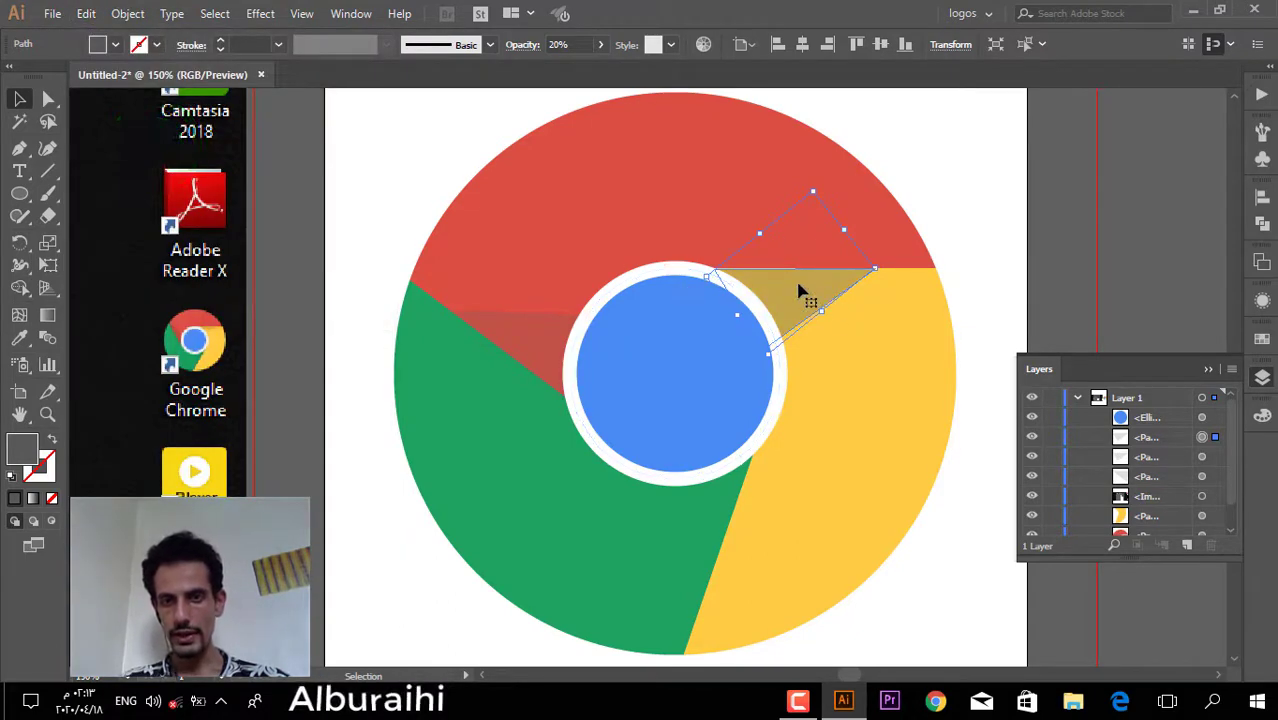
- Move and rotate the new triangle onto the green segment, fitting its long edge along the green-yellow boundary below the blue circle
drag(802, 288, 659, 557)
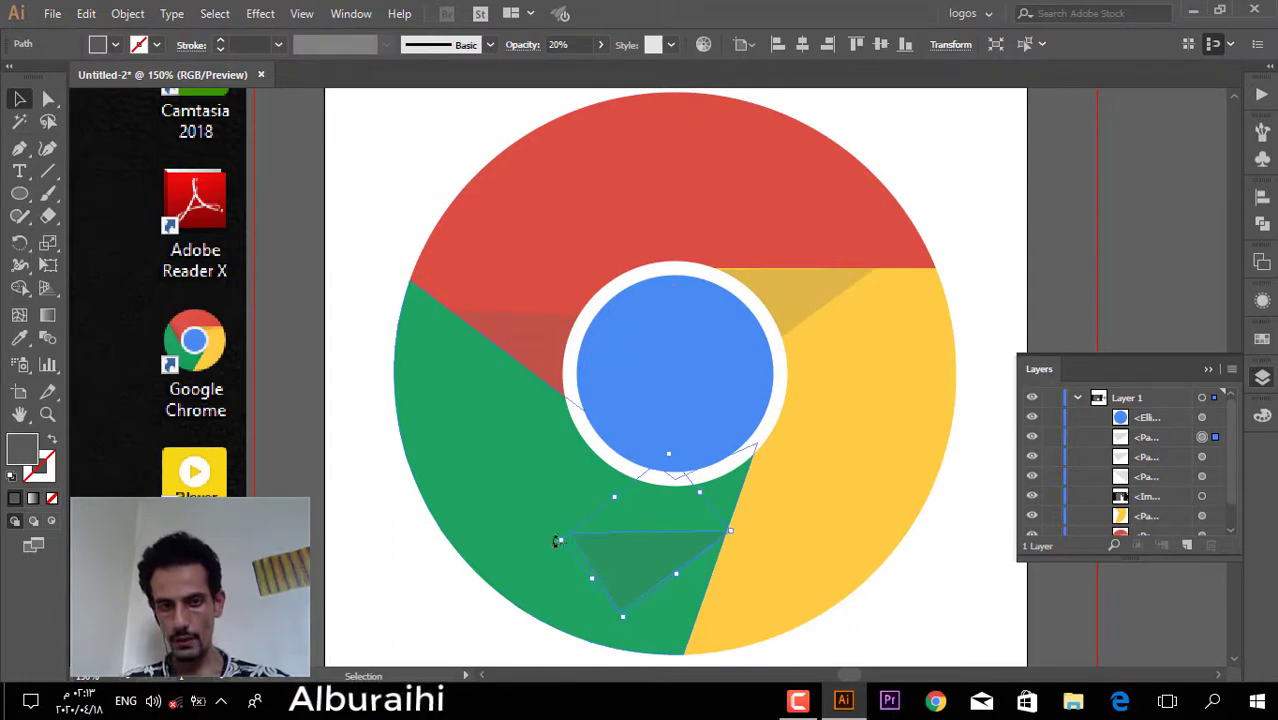
drag(552, 540, 553, 507)
mouse_move(669, 425)
mouse_down()
mouse_move(690, 422)
mouse_move(677, 412)
mouse_up()
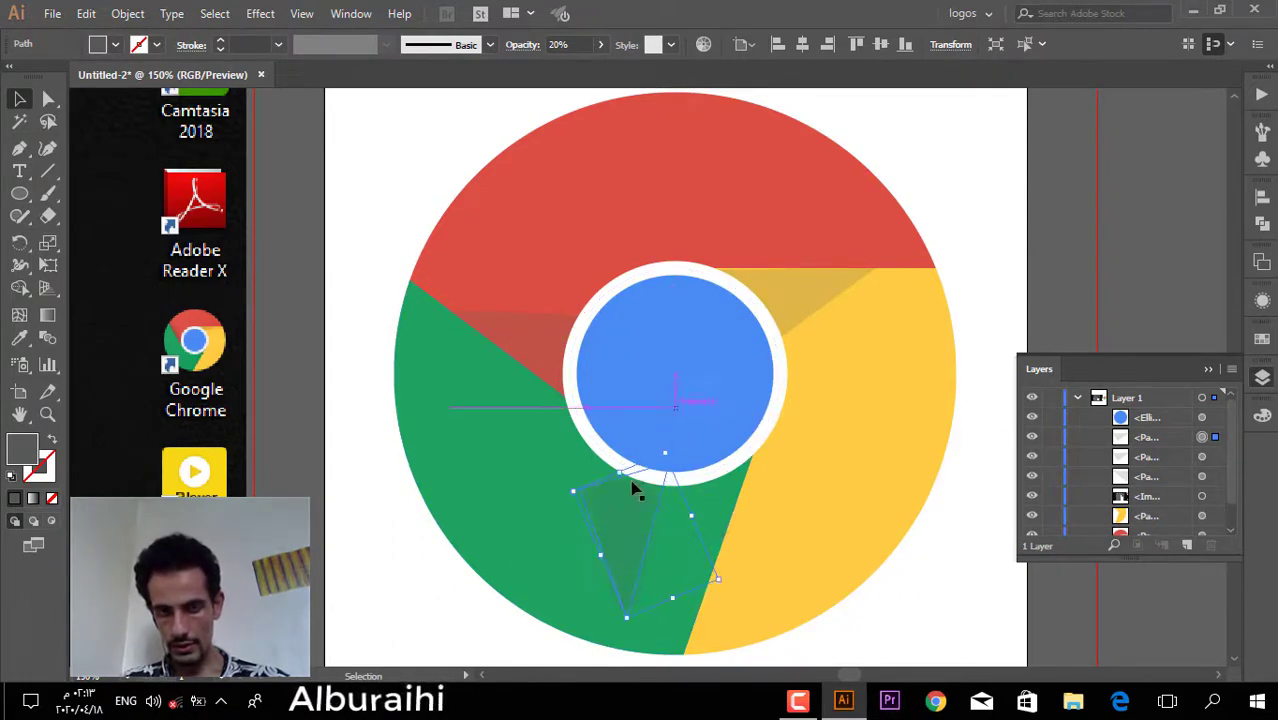
drag(622, 522, 712, 522)
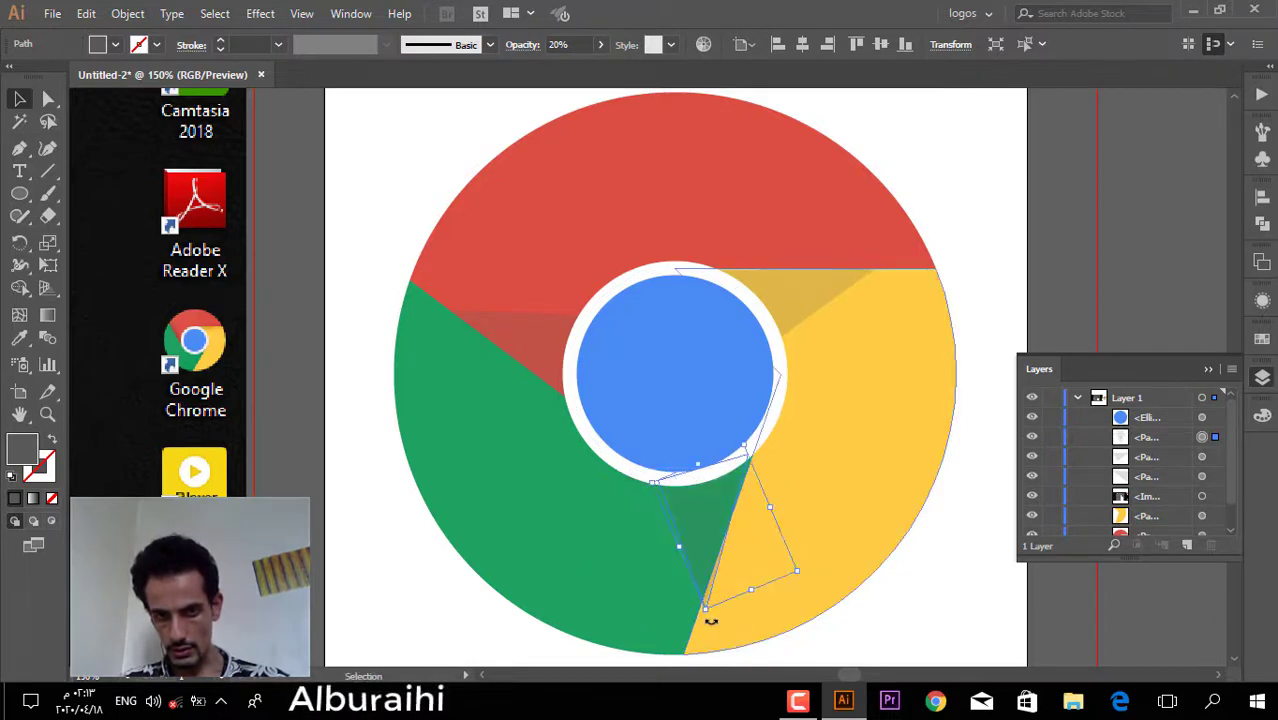
drag(710, 621, 704, 620)
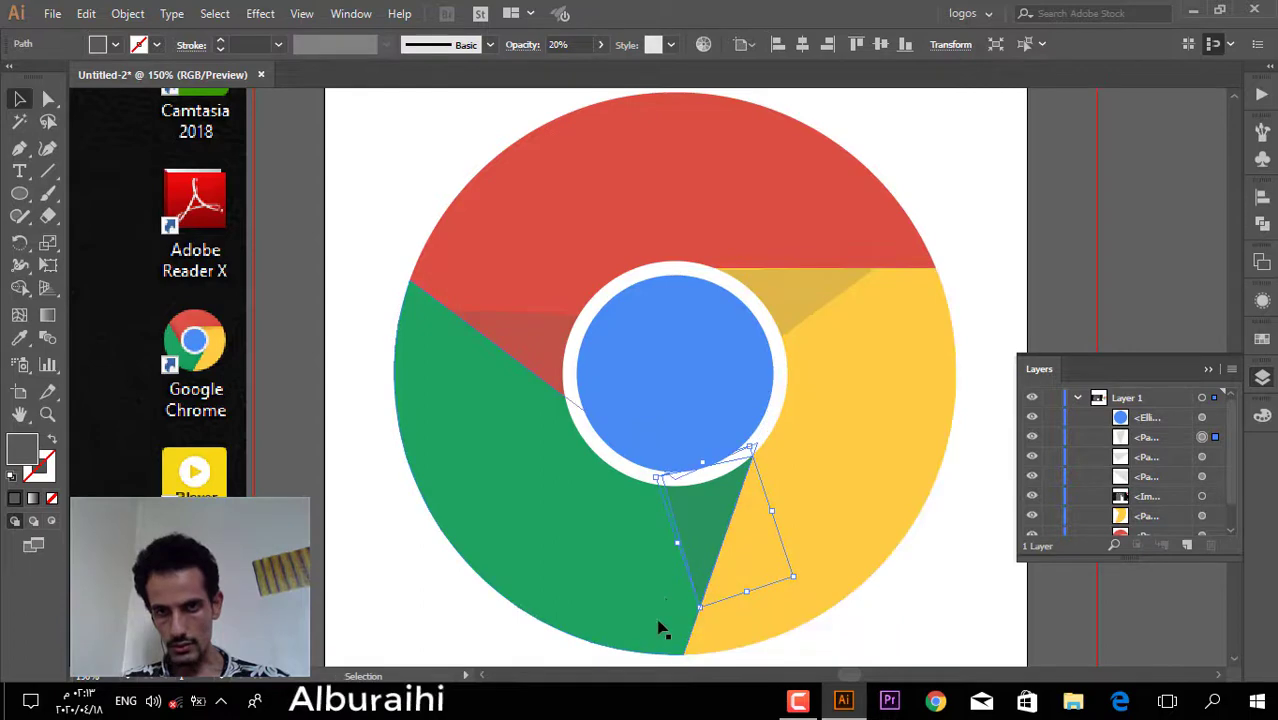
- Scale all the logo shapes down together to about two-thirds size and move them to the upper centre of the artboard
click(870, 608)
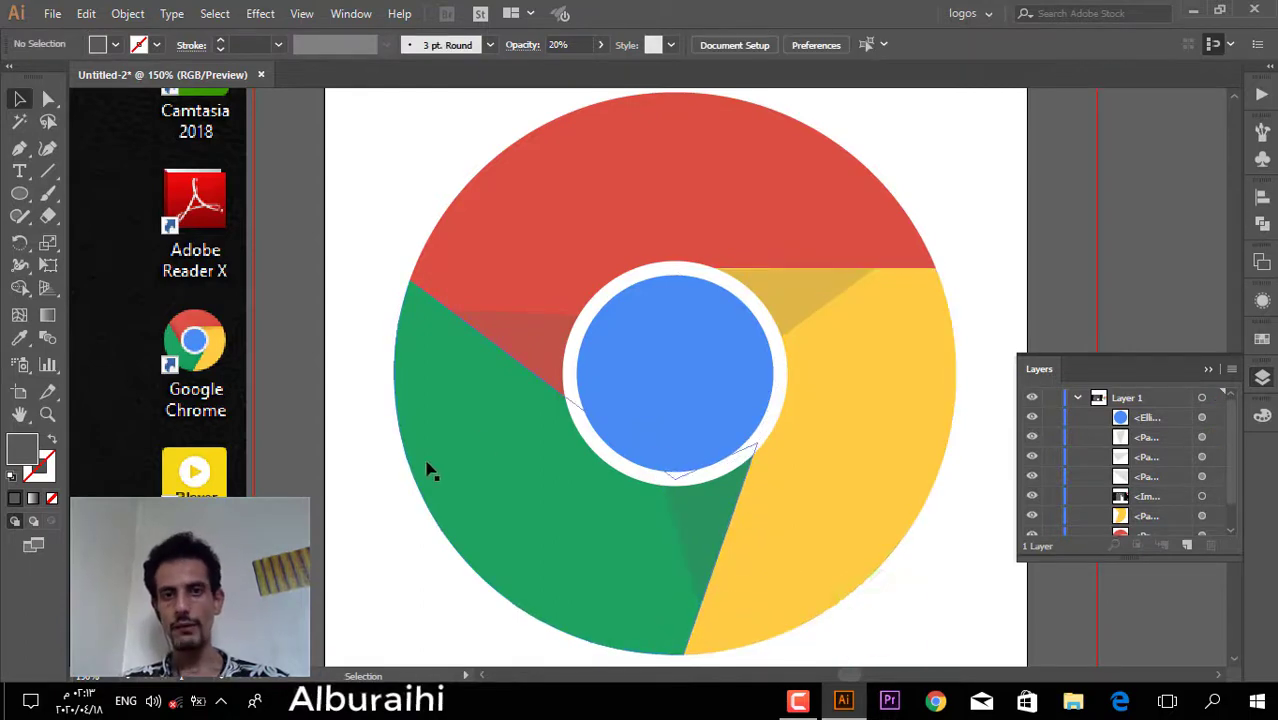
scroll(537, 398, down, 1)
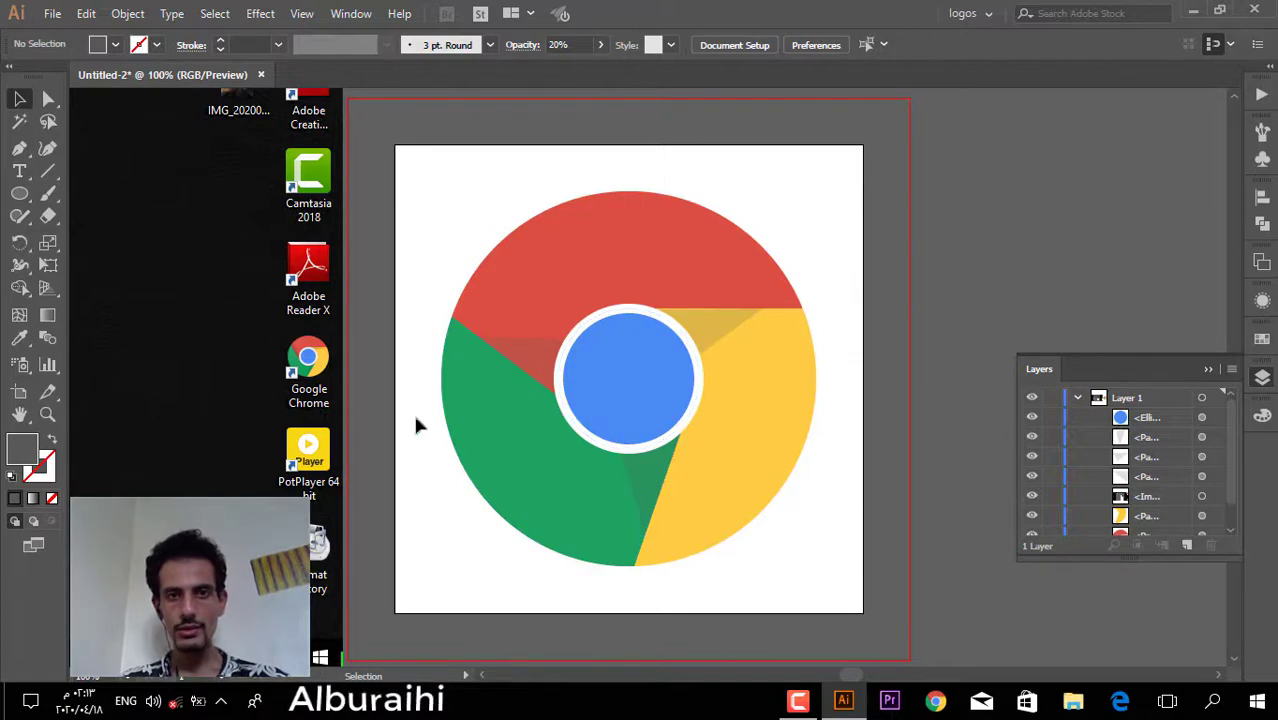
drag(428, 170, 836, 587)
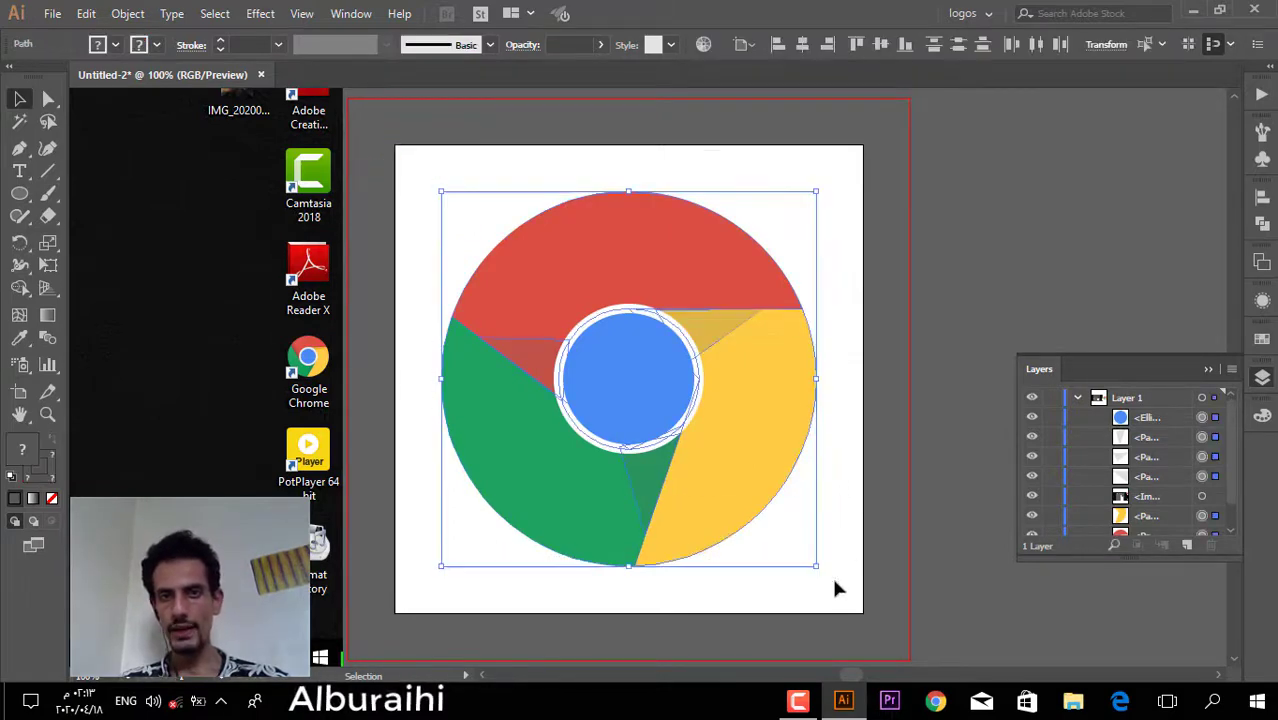
drag(815, 195, 766, 252)
drag(650, 374, 522, 380)
click(465, 380)
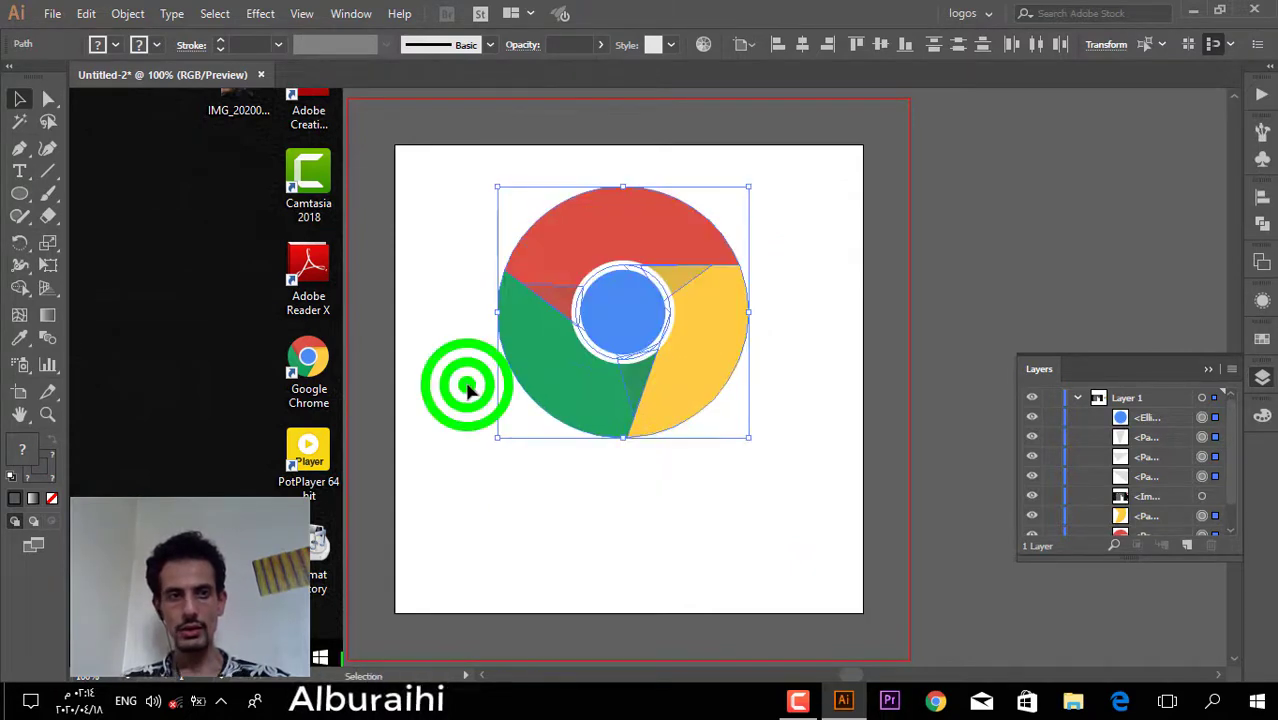
- Add the point text "Google Chrome" on two lines in the empty area below the logo
click(19, 174)
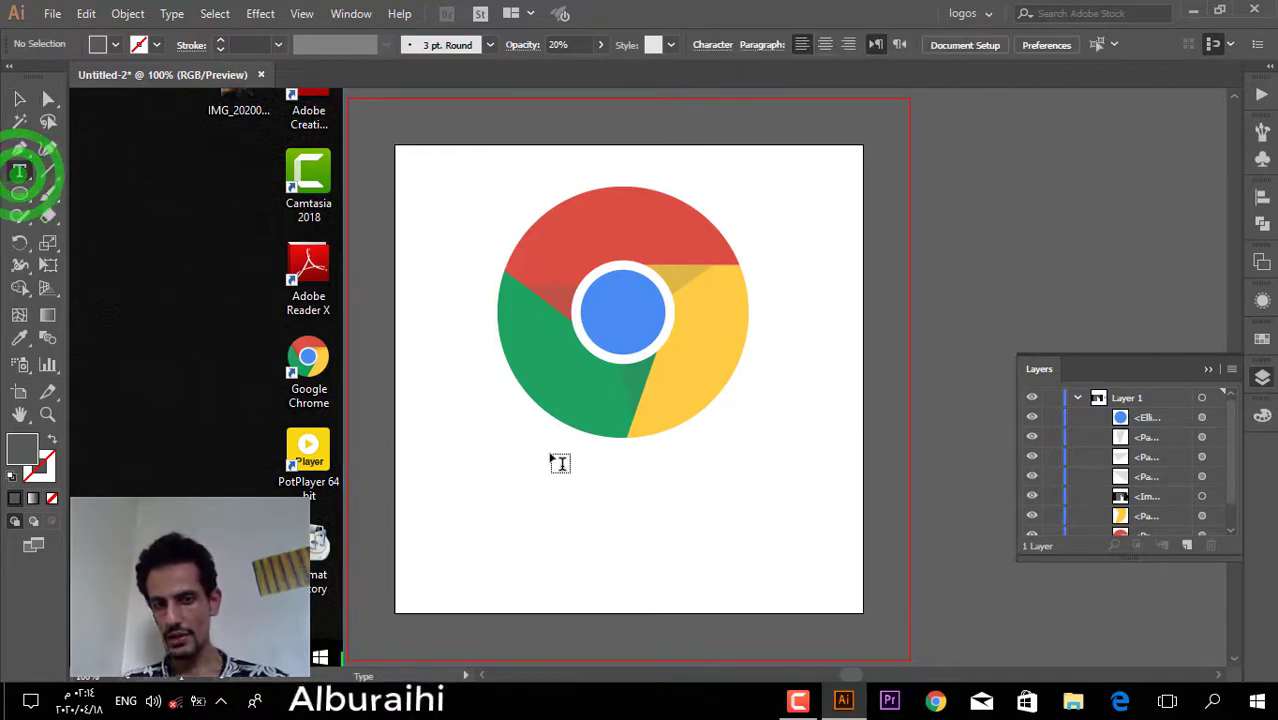
click(605, 519)
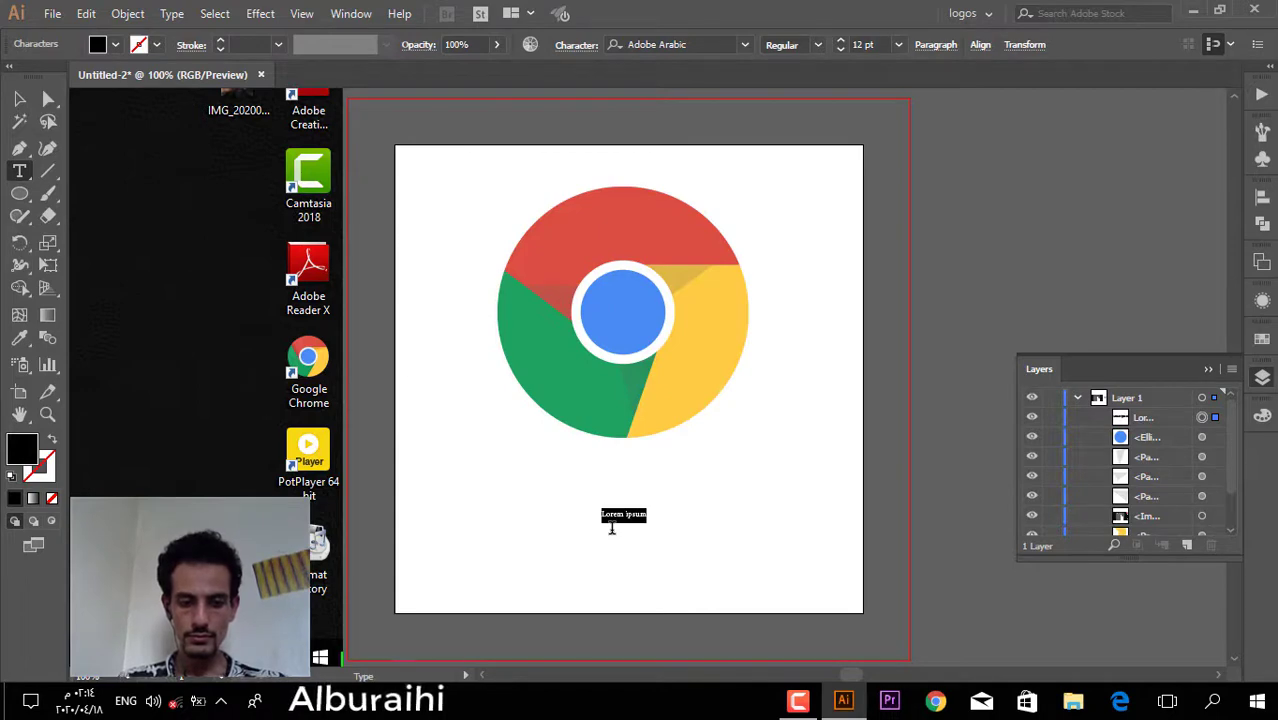
text(Google)
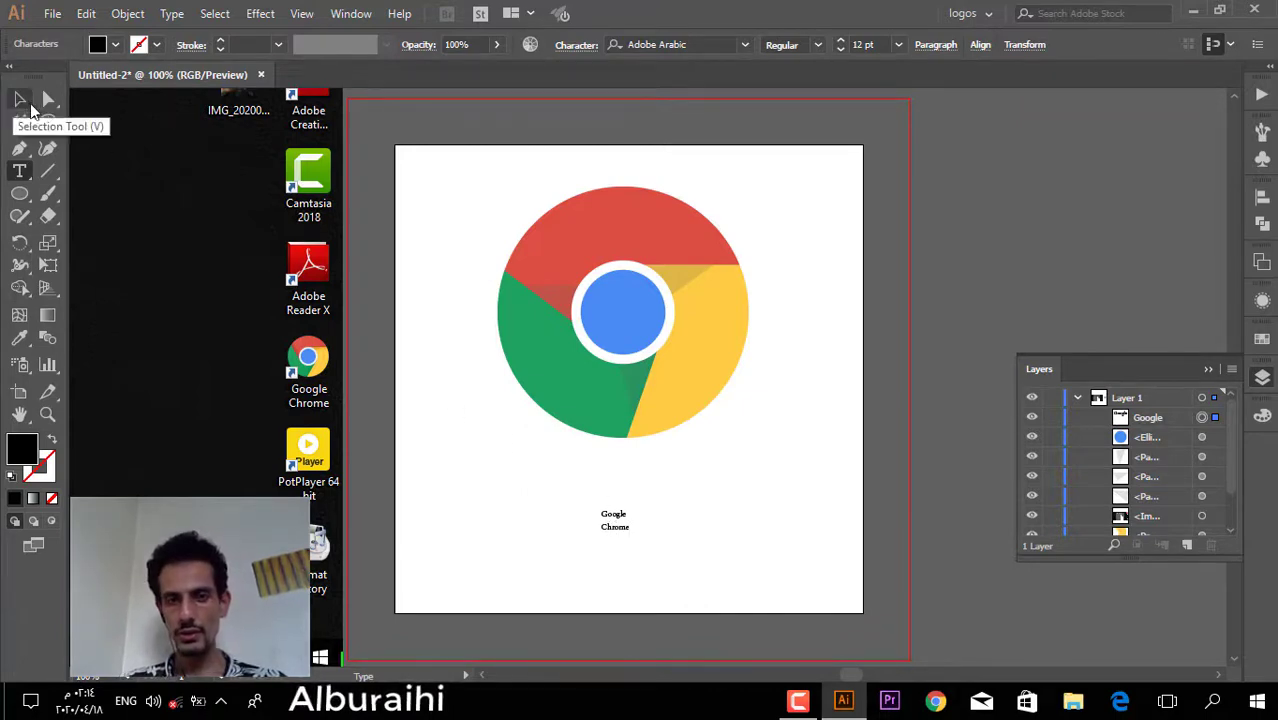
click(18, 99)
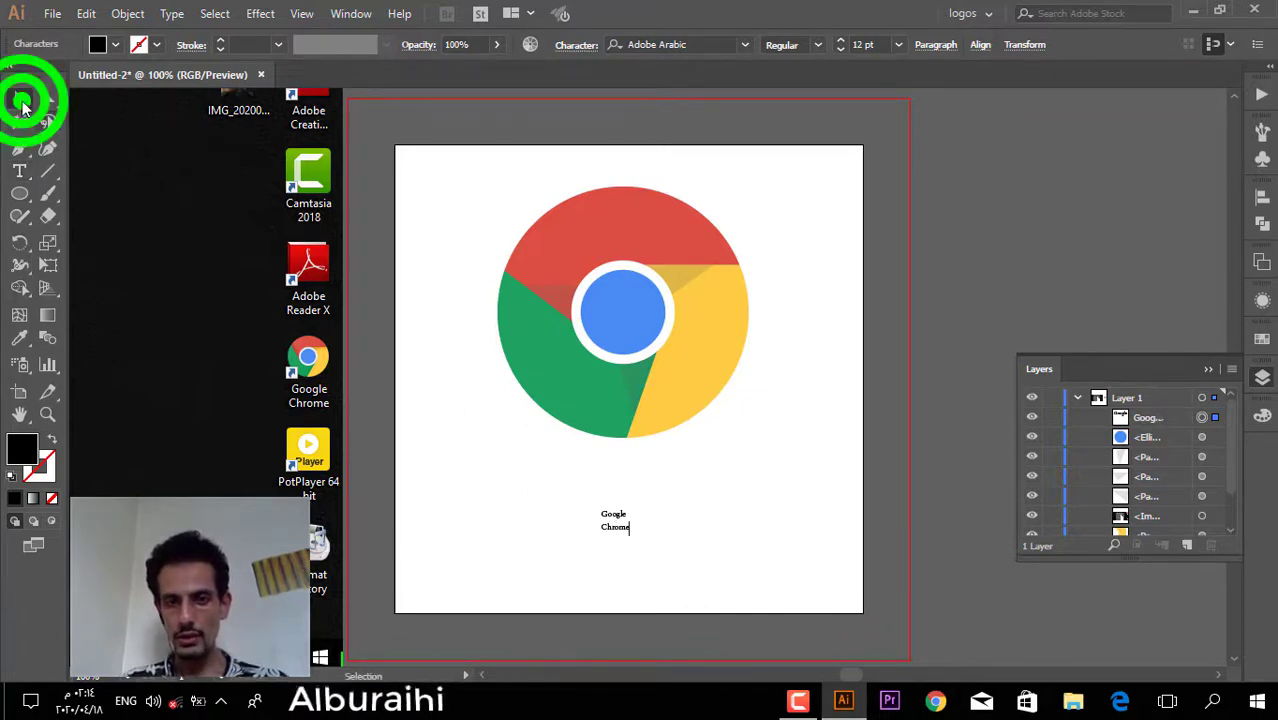
- Enlarge the text to about 65 pt, stretch it slightly wider and position it directly beneath the logo
drag(628, 509, 722, 446)
click(617, 512)
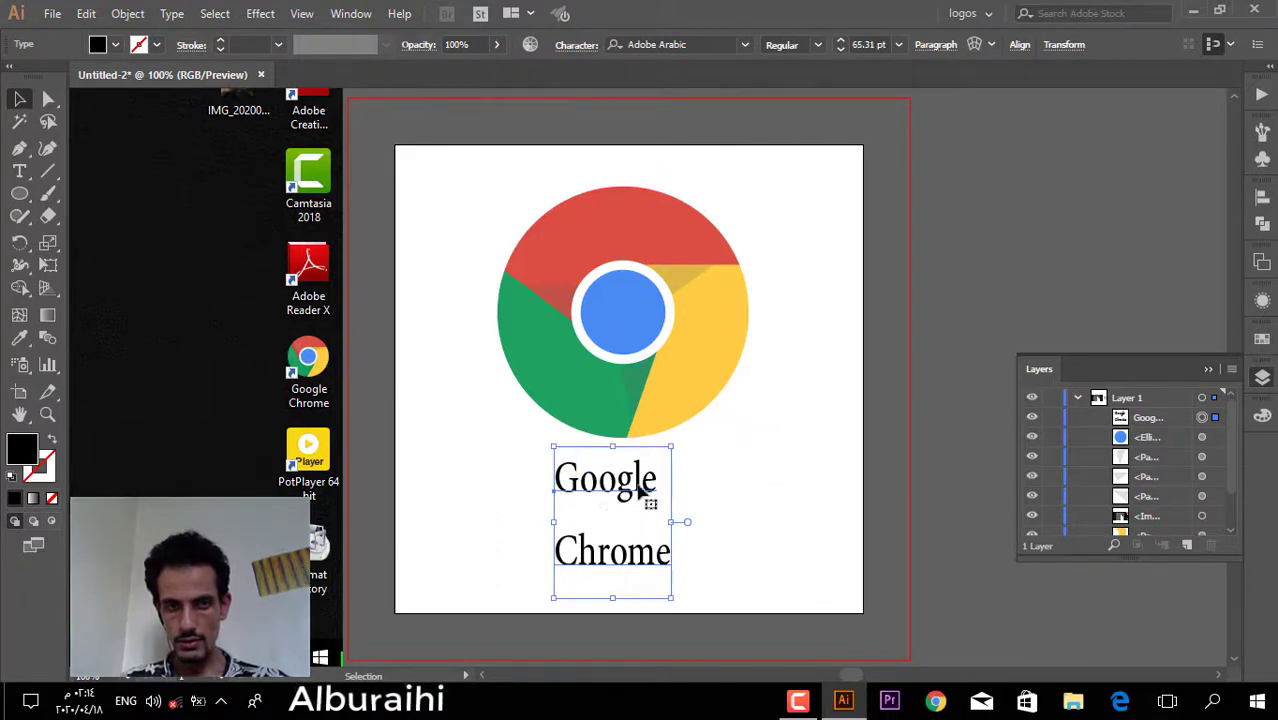
drag(610, 485, 639, 486)
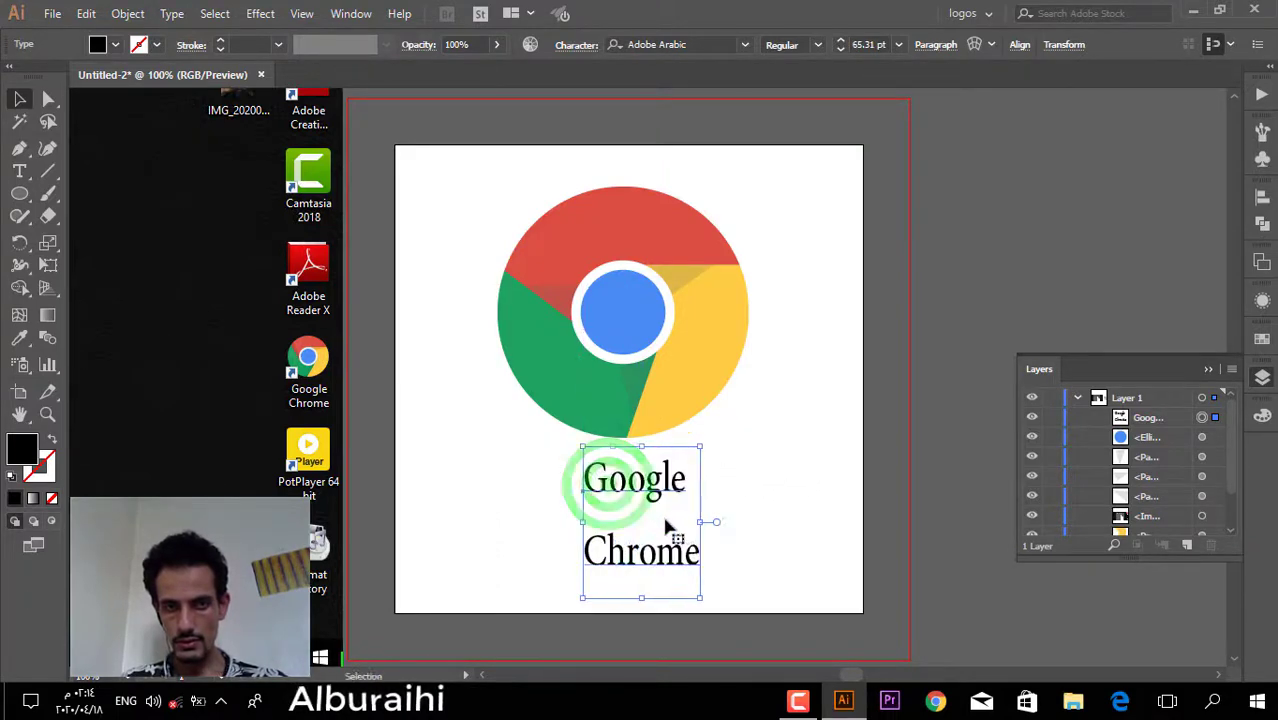
drag(699, 521, 710, 521)
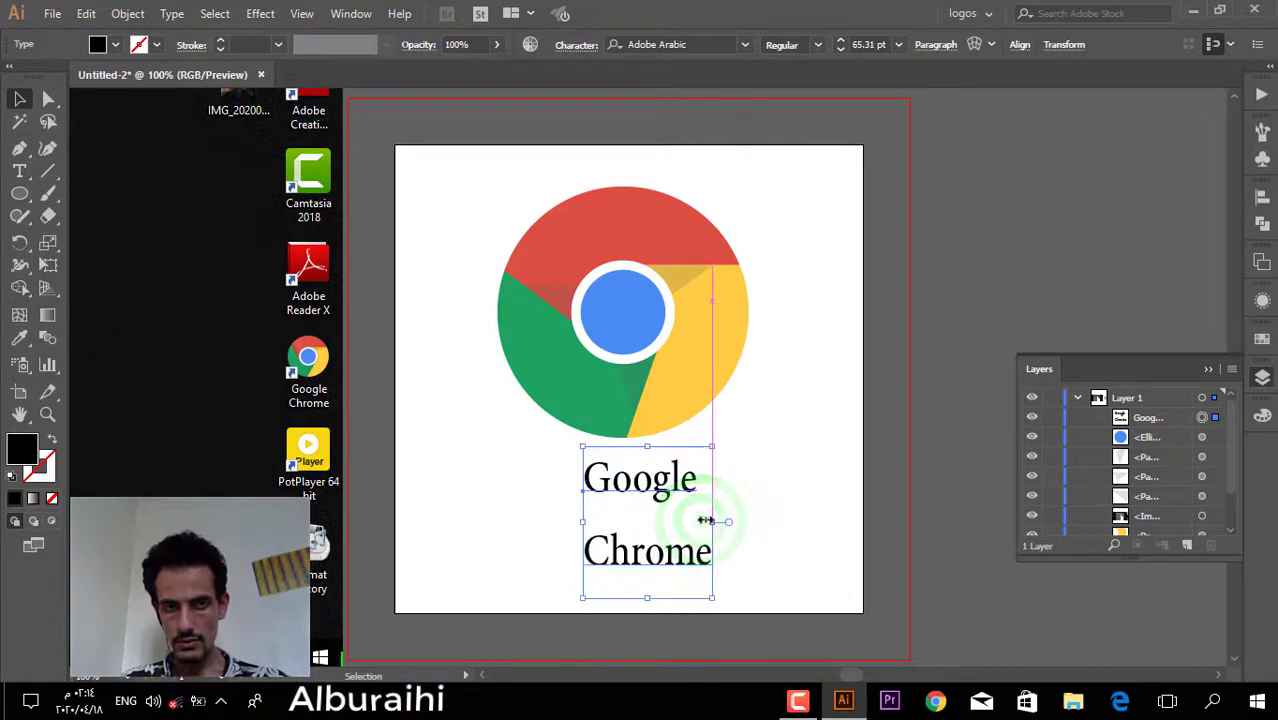
drag(640, 478, 628, 480)
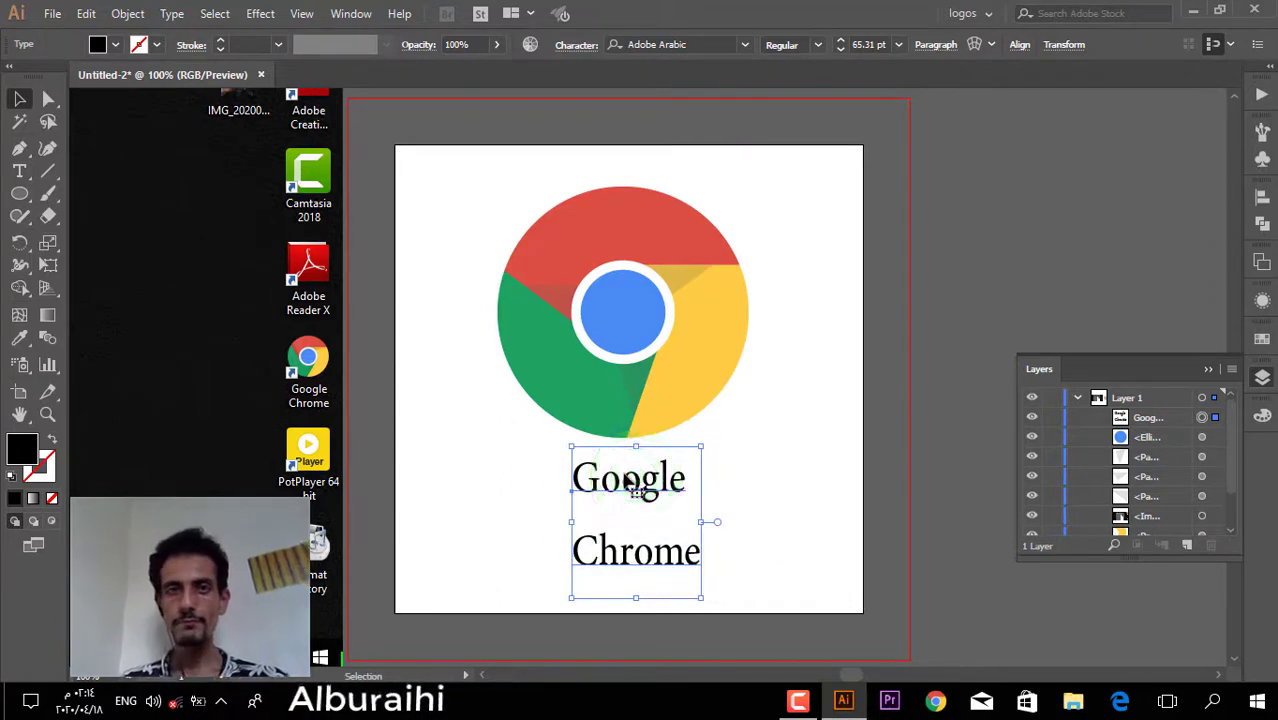
- Set the text's font to Lucida Sans Regular and shift the text left to sit under the logo
click(692, 42)
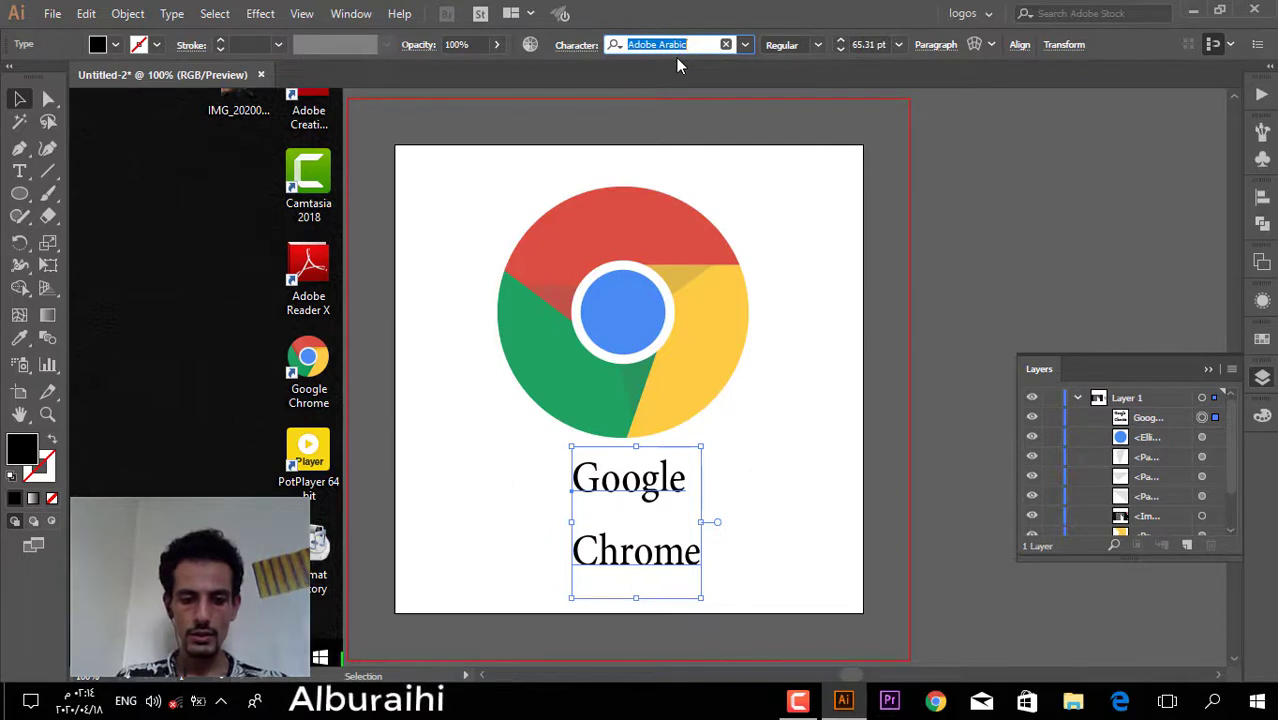
text(luc)
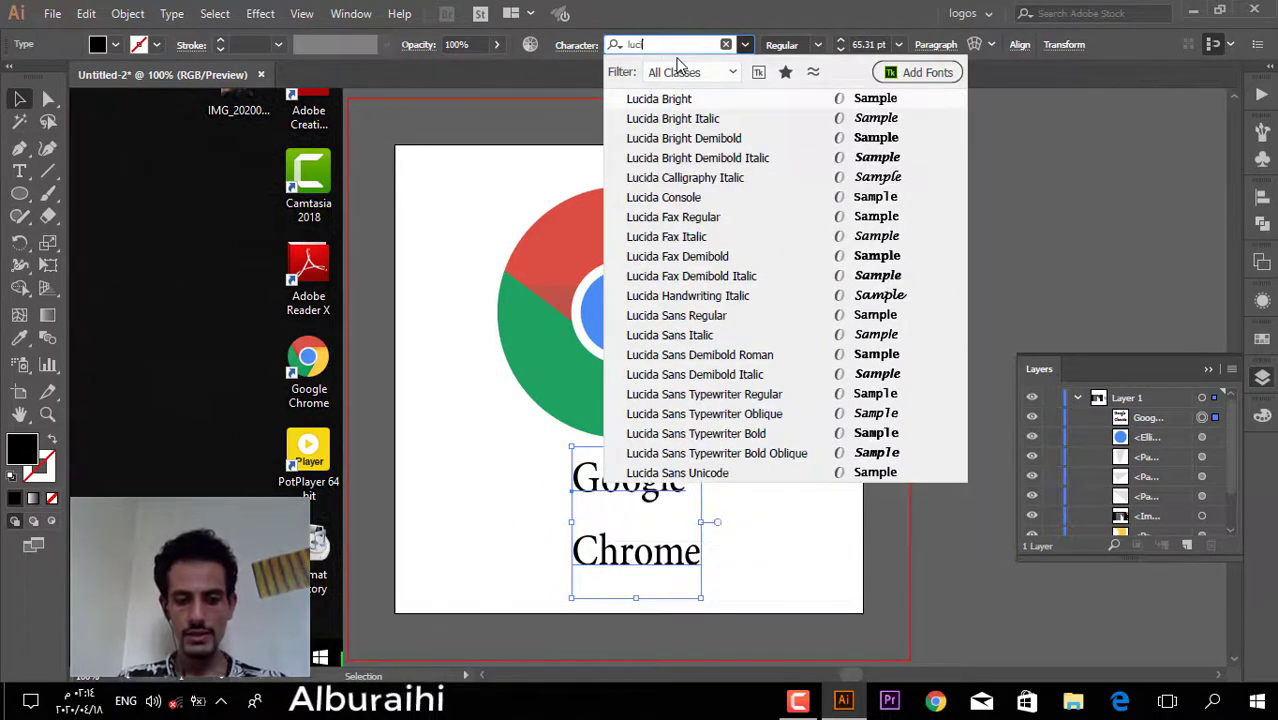
text(ida sans)
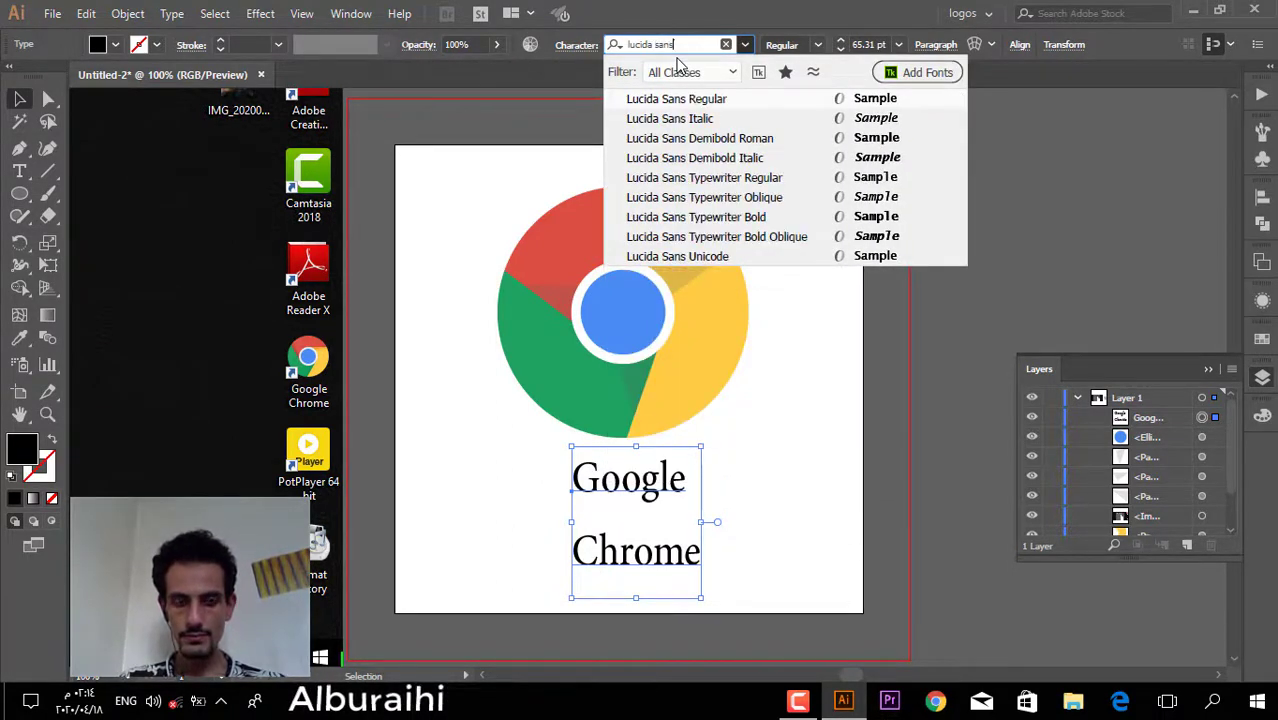
text( re)
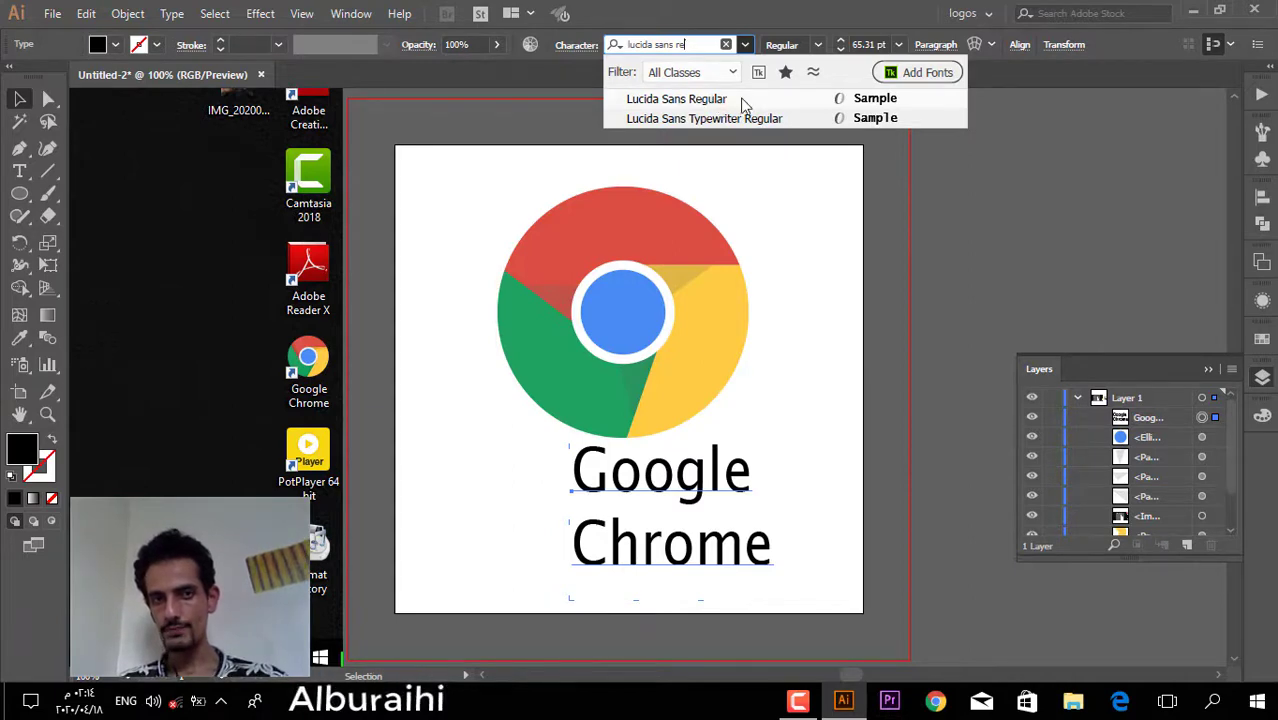
click(742, 102)
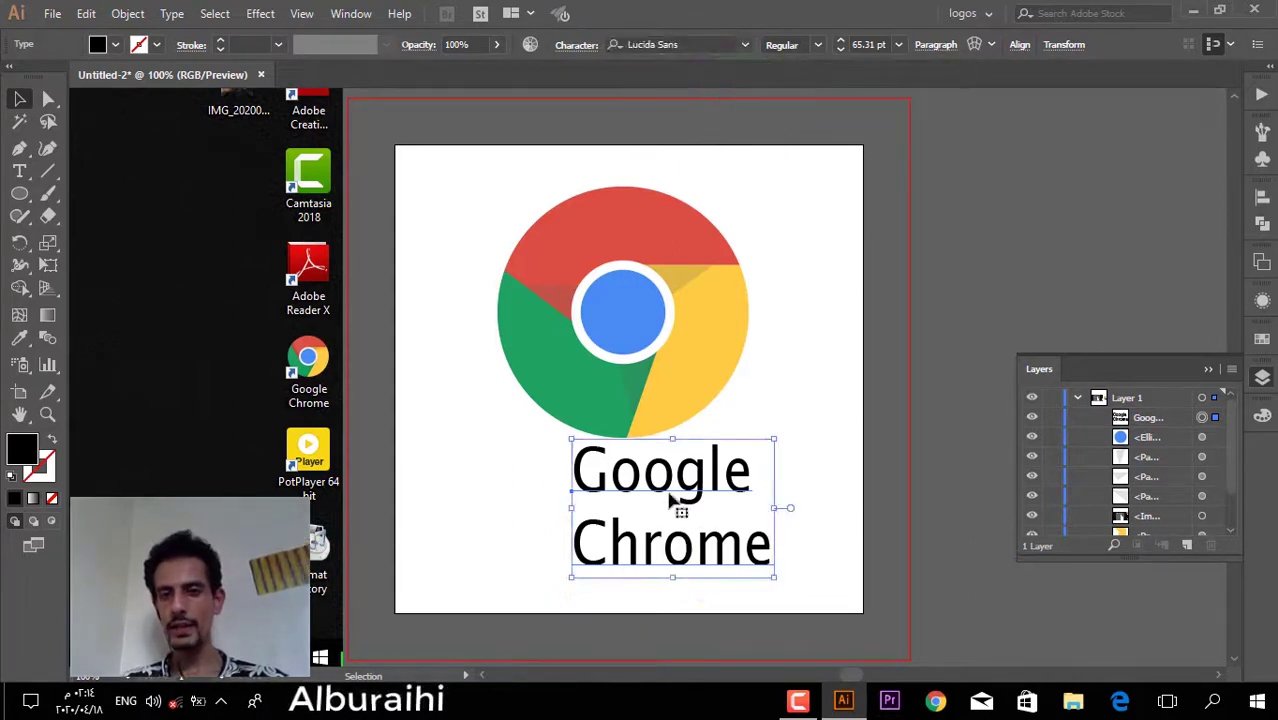
drag(650, 491, 612, 482)
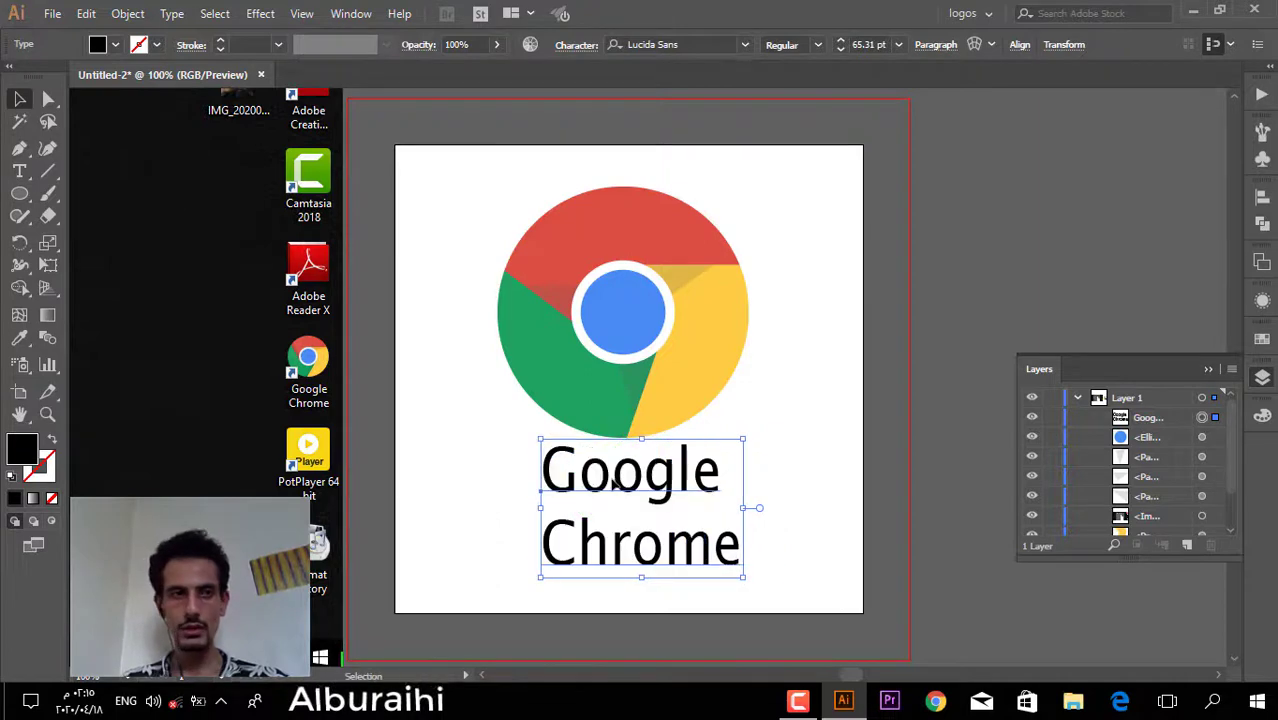
- Indent the word "Google" with a leading space so that it is centred above "Chrome"
click(19, 174)
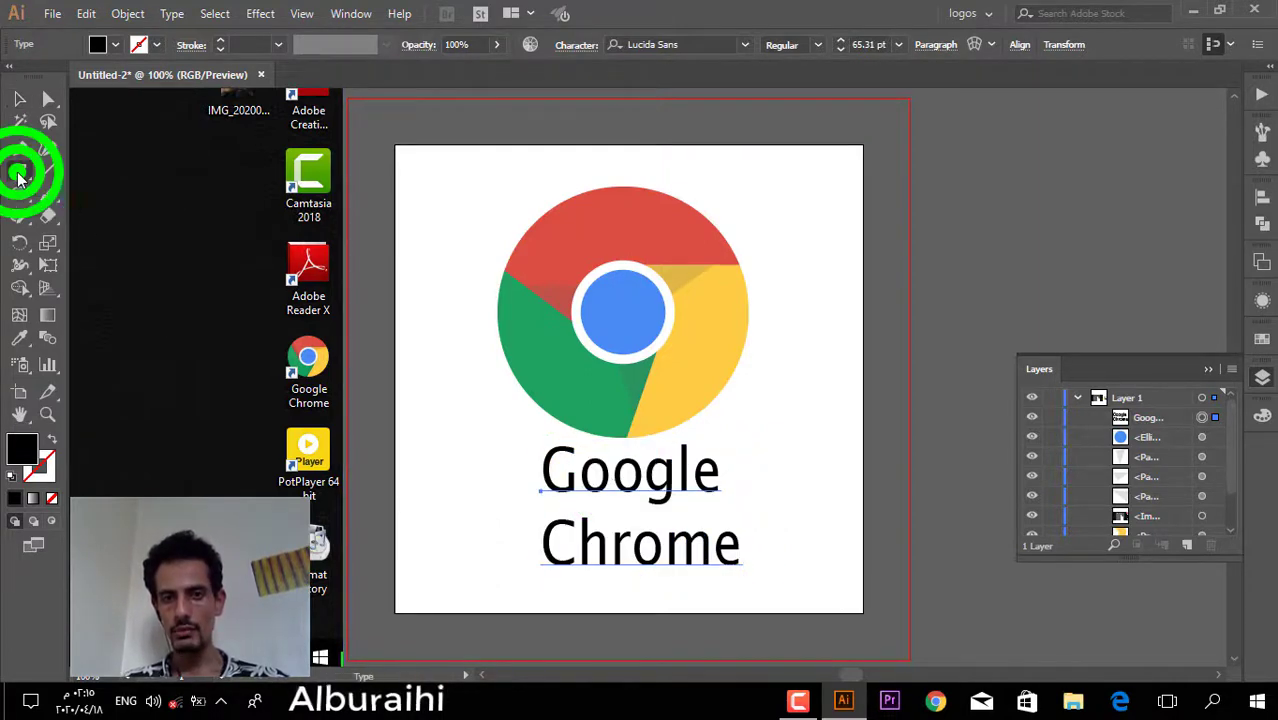
click(546, 461)
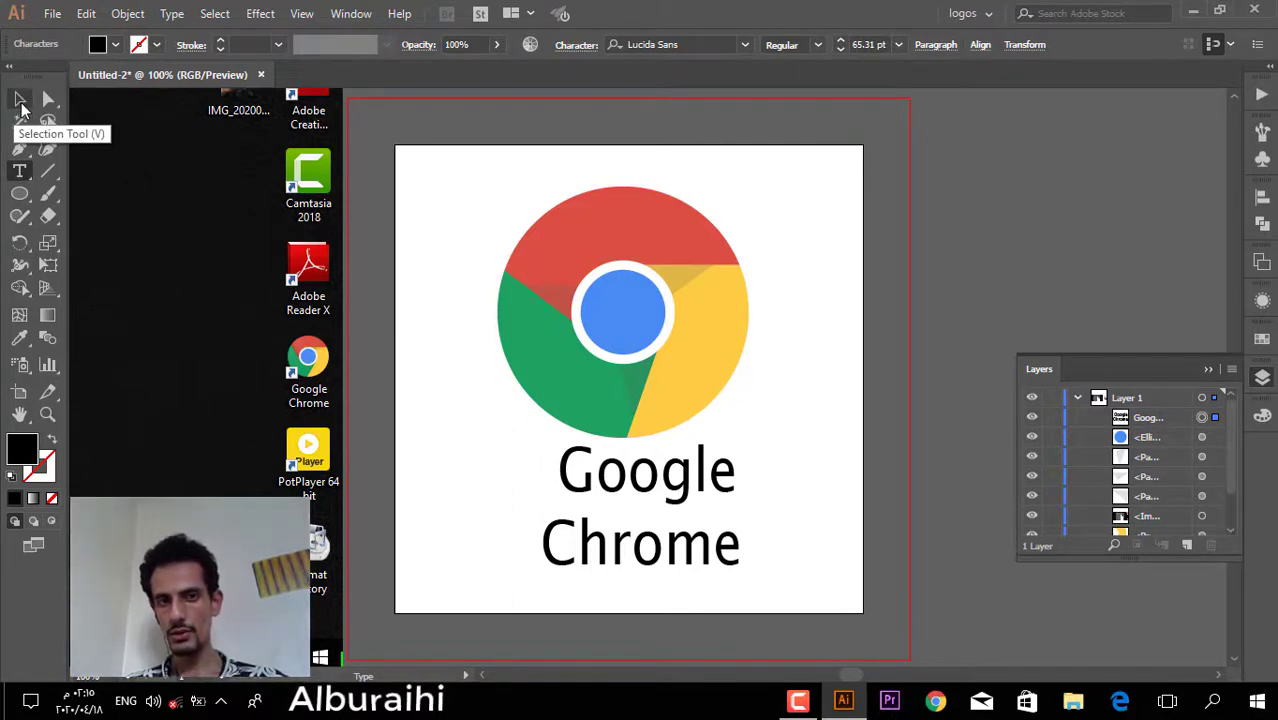
click(22, 106)
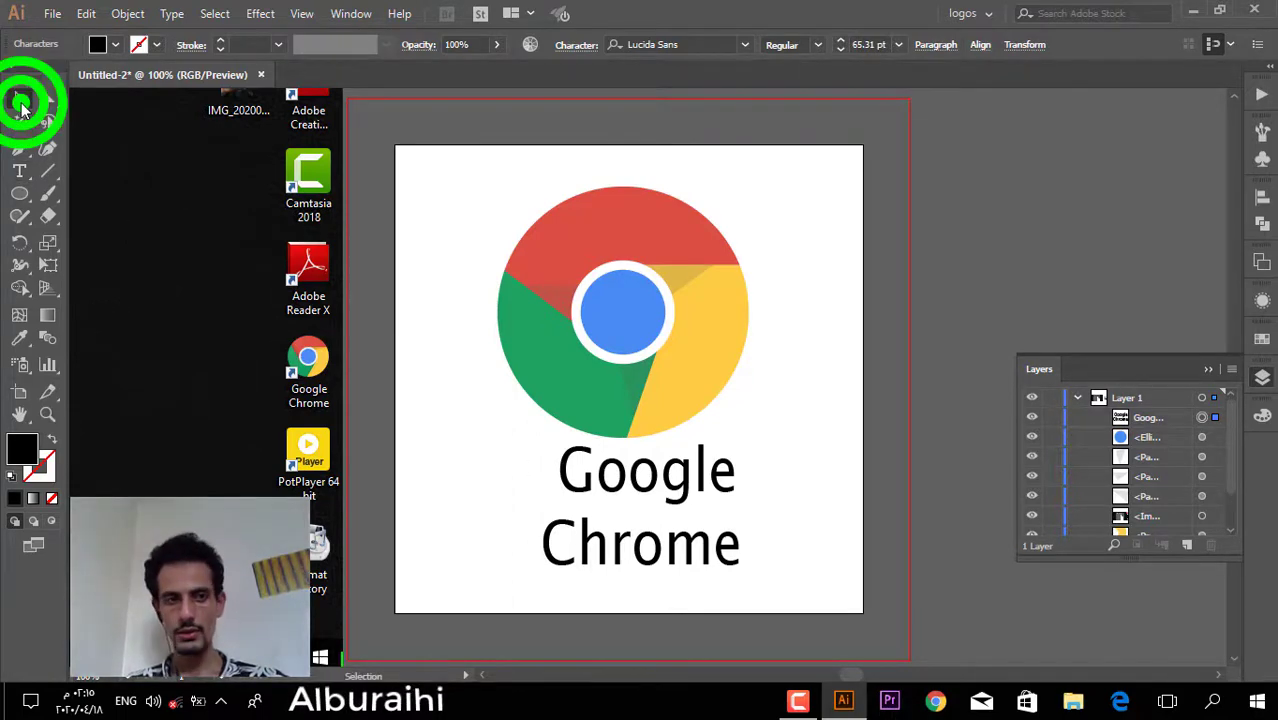
- Set the text's fill to white, RGB 255, 255, 255
click(22, 453)
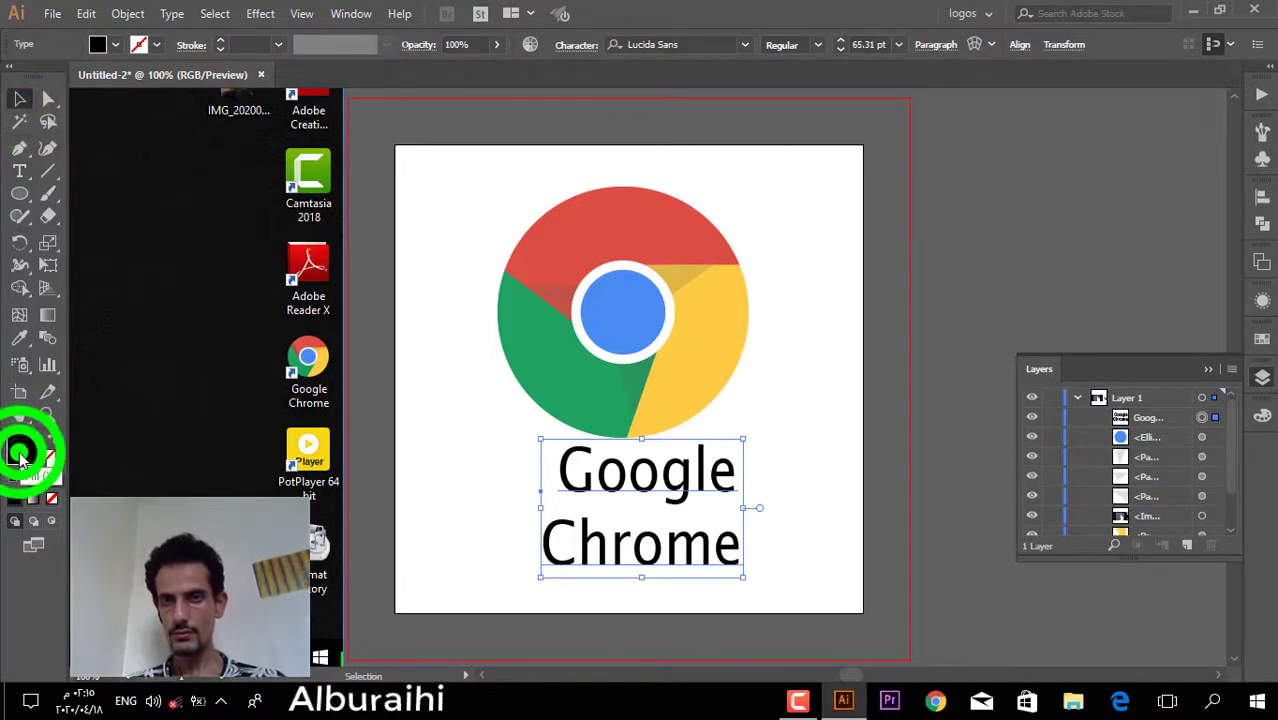
double_click(22, 453)
click(1031, 291)
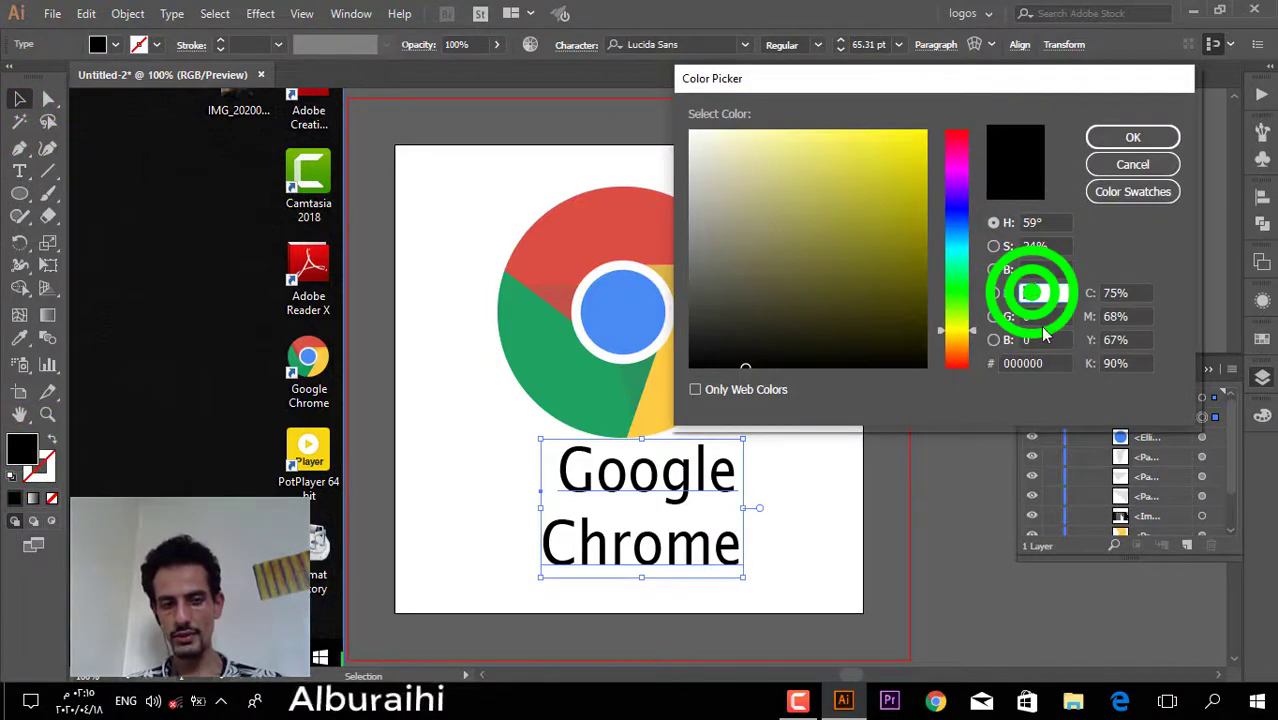
text(255)
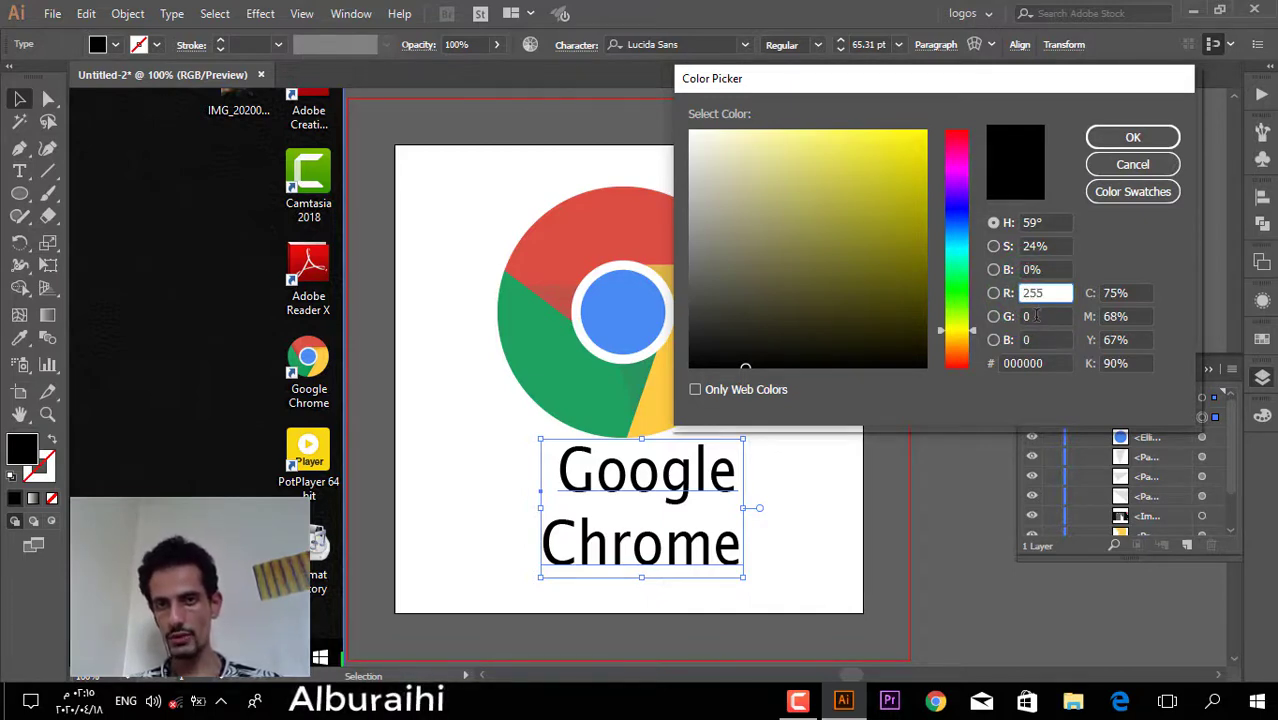
click(1039, 316)
text(255)
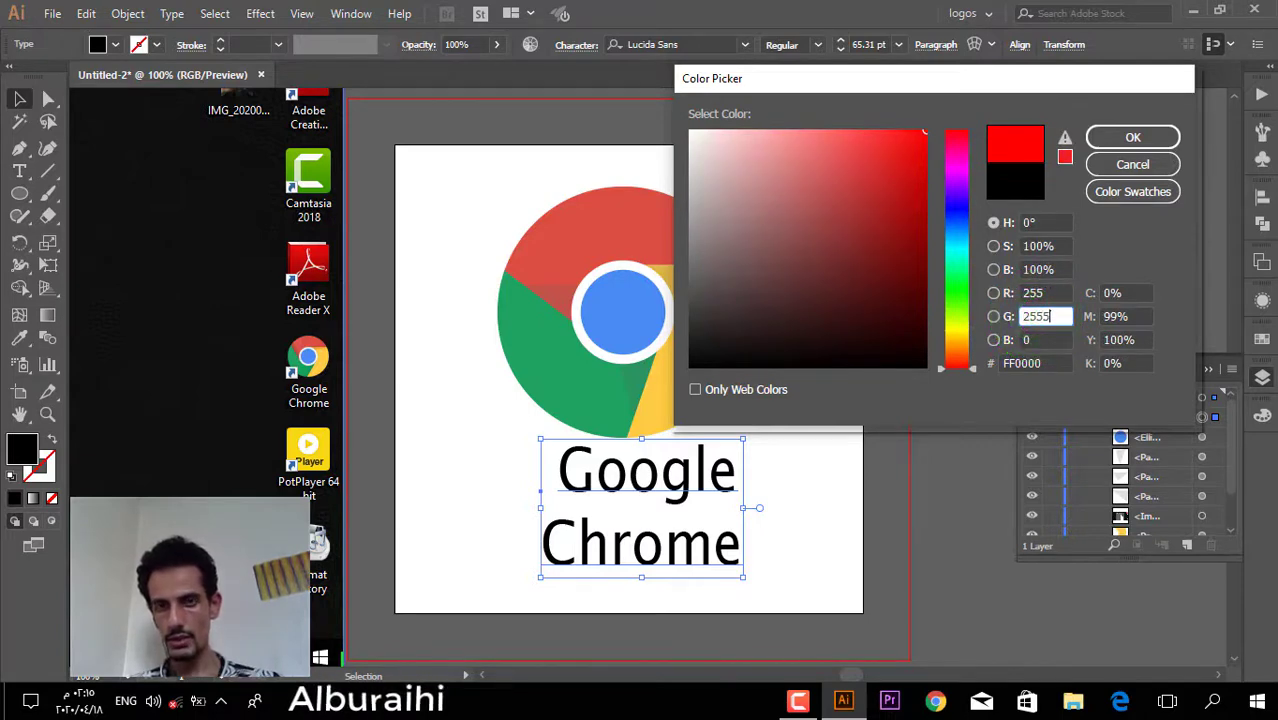
click(1040, 340)
text(2)
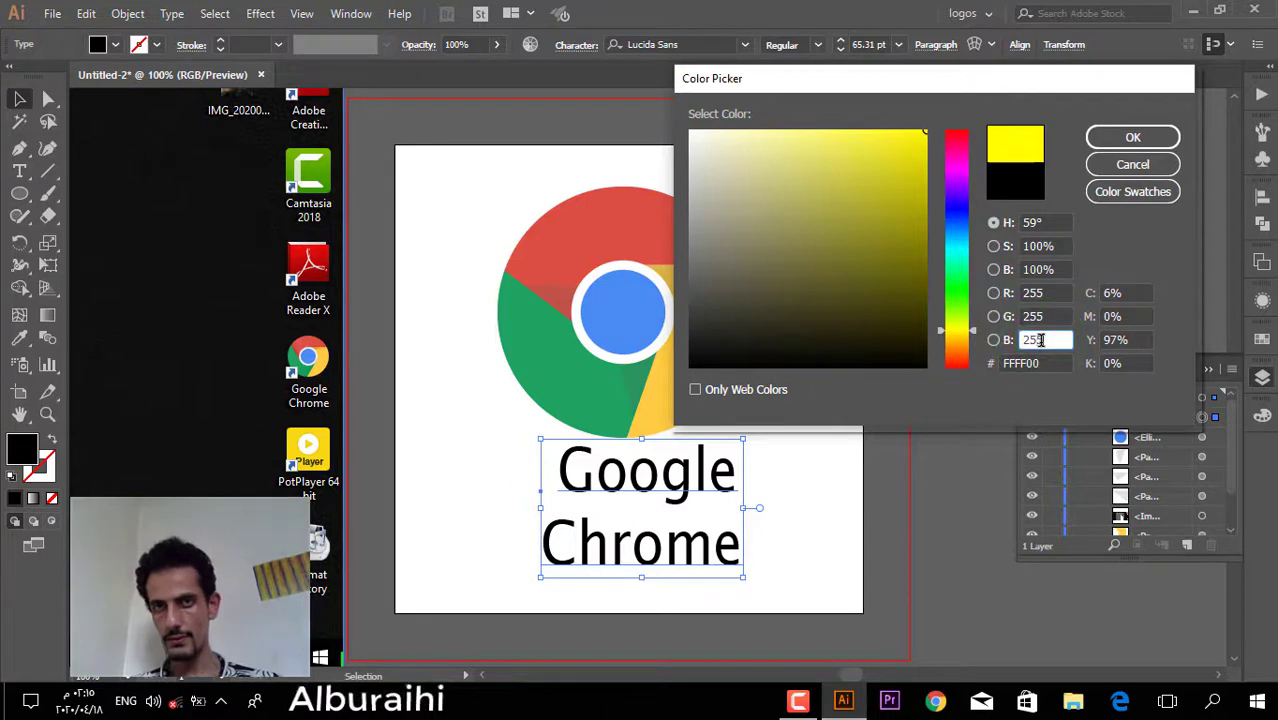
text(55)
click(1133, 137)
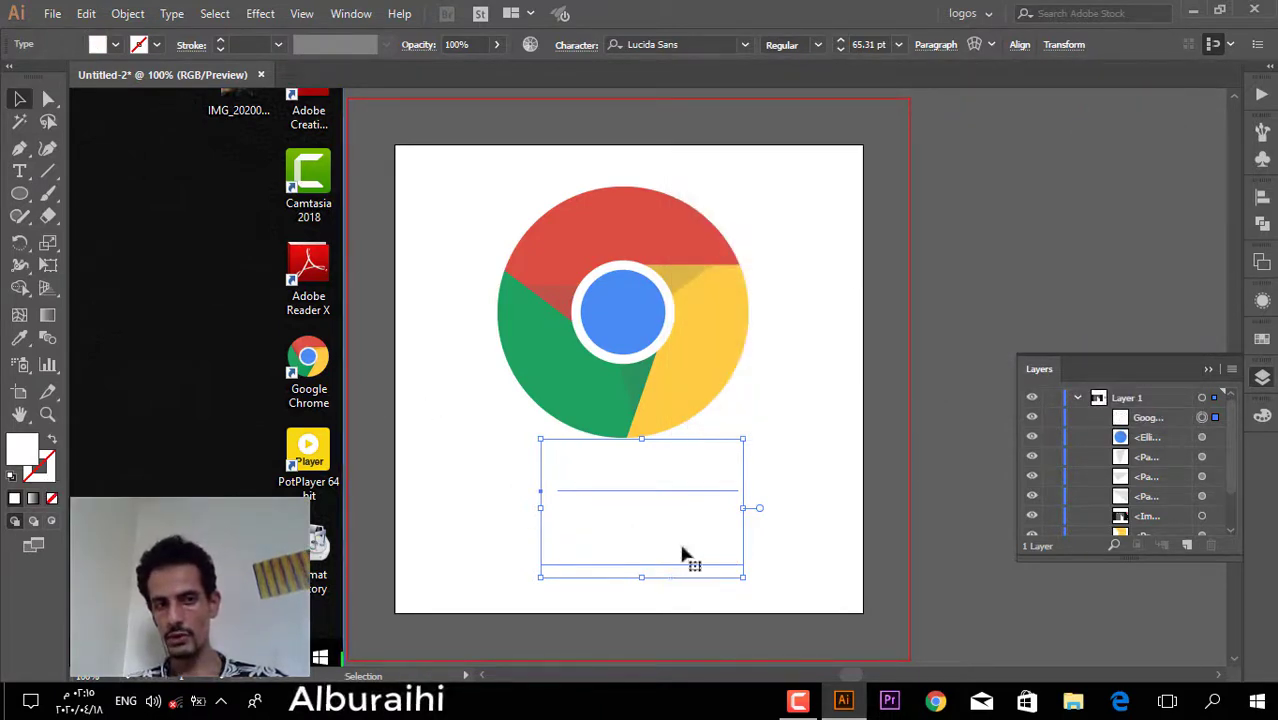
- Apply a white 1 pt stroke to the text
double_click(40, 468)
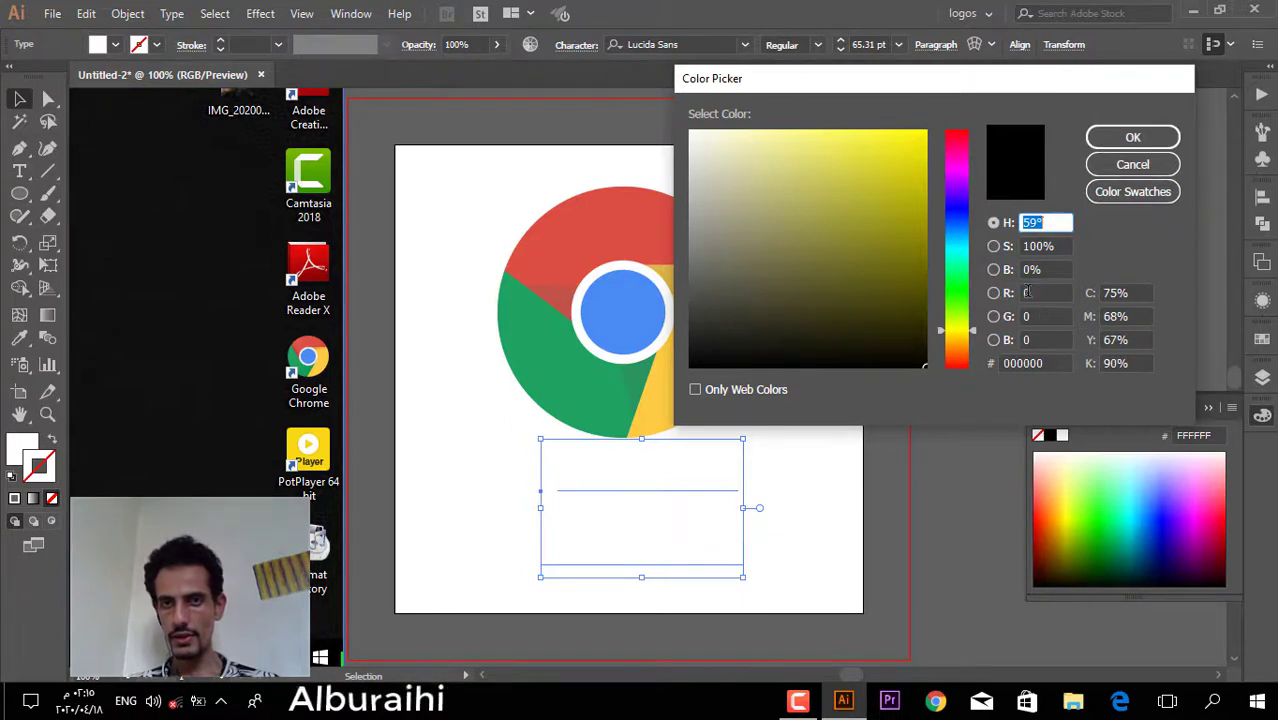
click(1036, 294)
click(1040, 340)
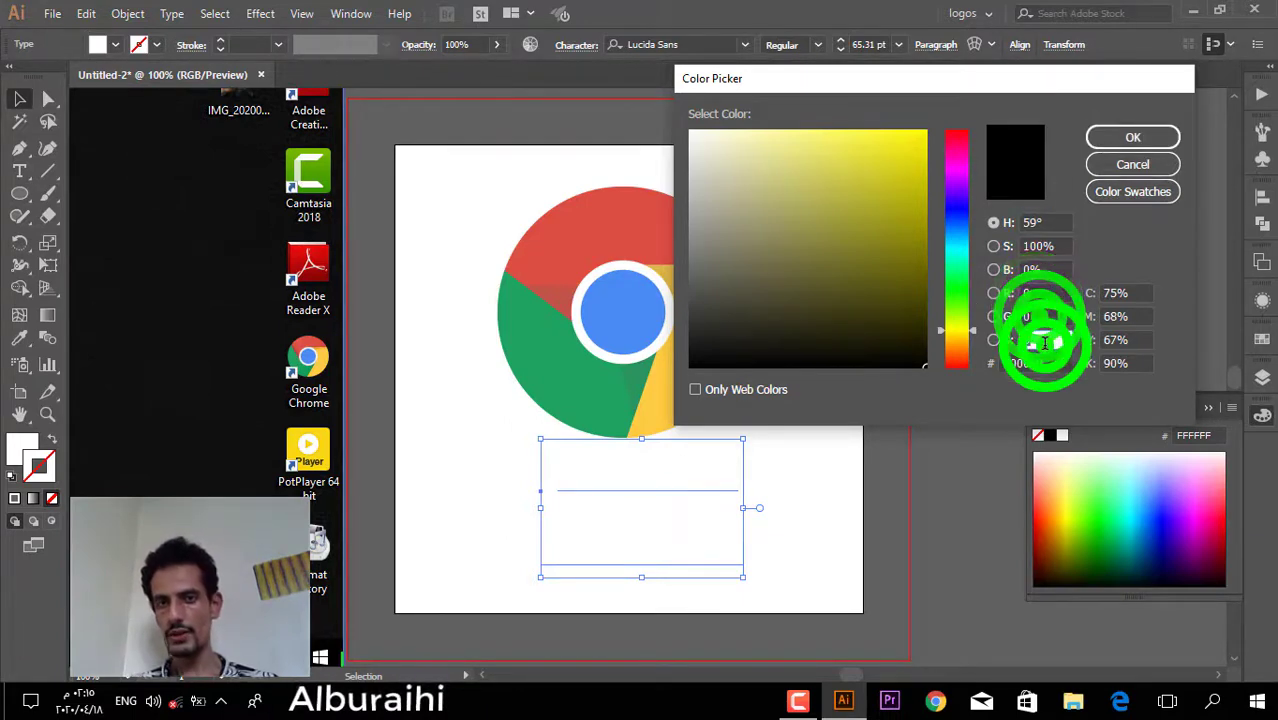
click(1100, 143)
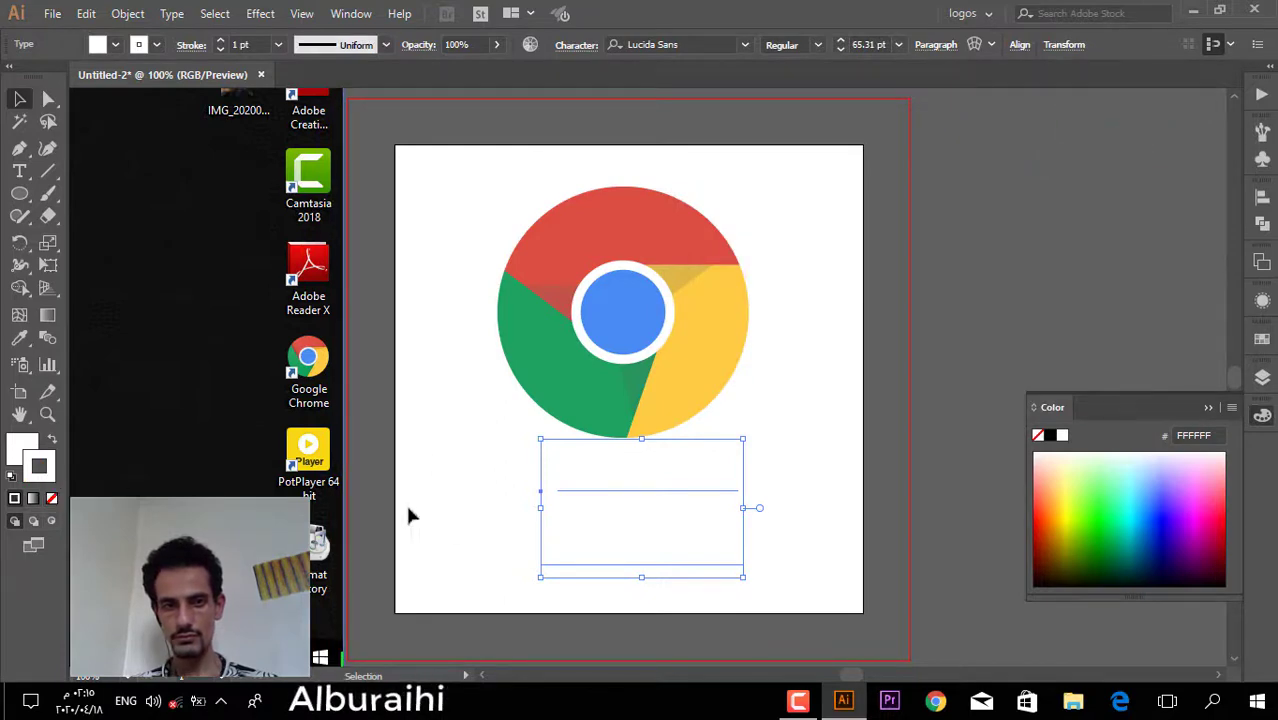
- Set the text's stroke colour to black, RGB 0, 0, 0
click(602, 502)
double_click(42, 472)
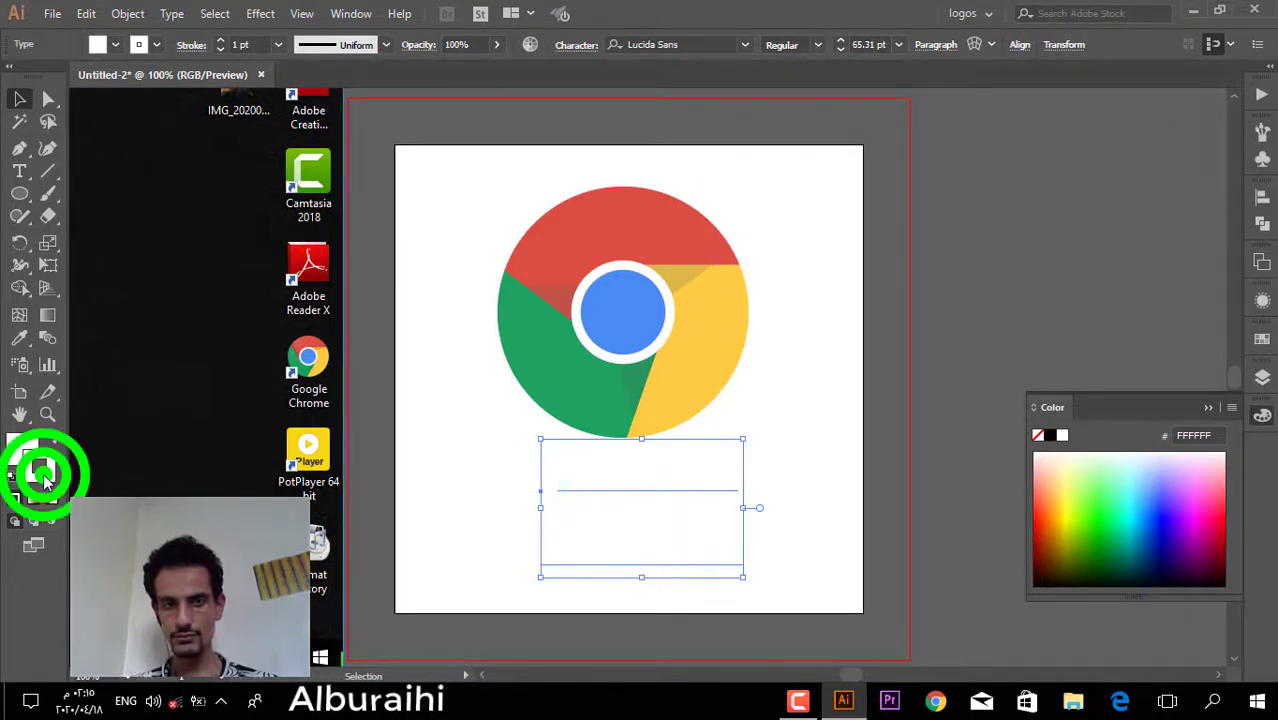
click(1040, 292)
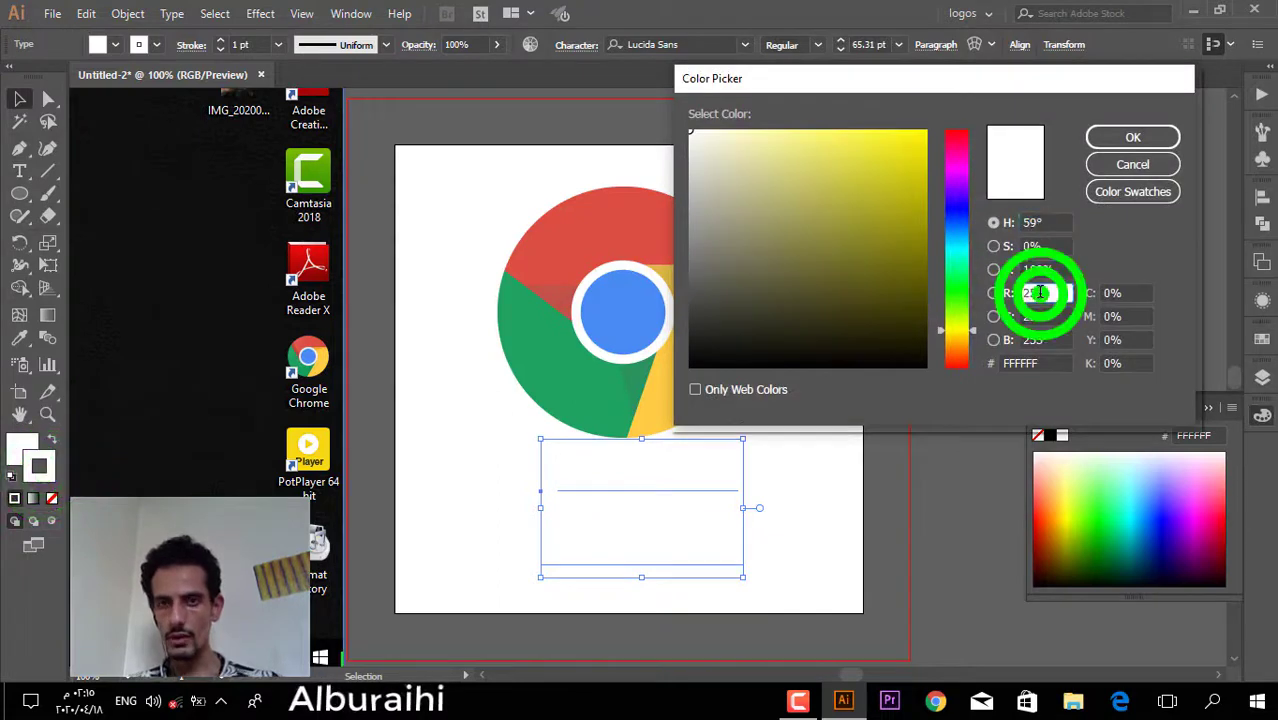
text(0)
double_click(1041, 317)
text(0)
double_click(1040, 337)
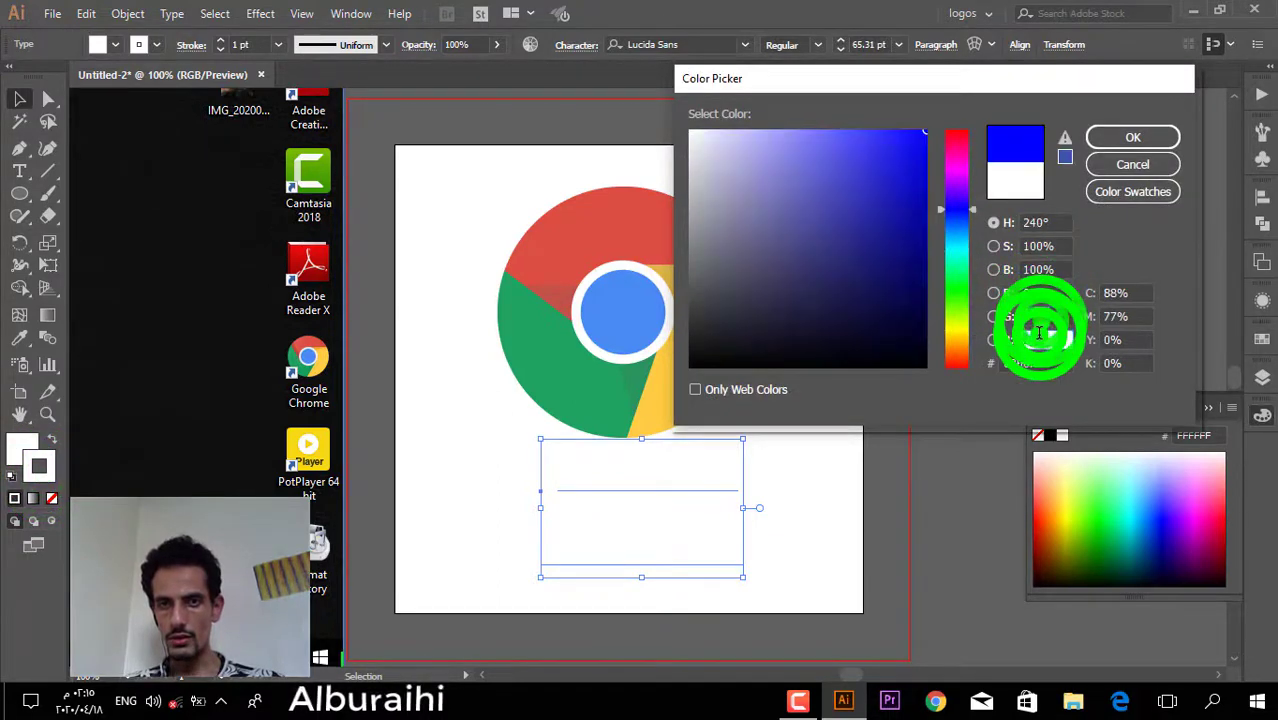
text(0)
click(1103, 140)
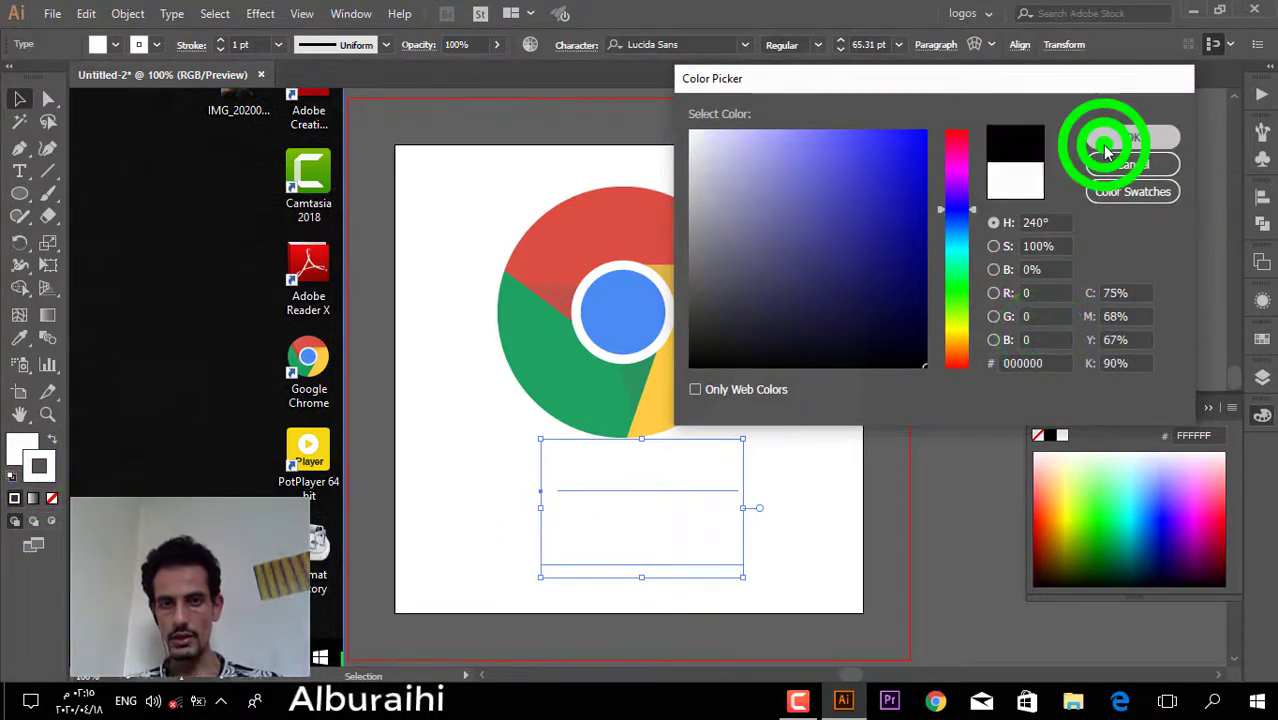
- Move the outlined "Google Chrome" text slightly left to centre it beneath the logo
click(832, 444)
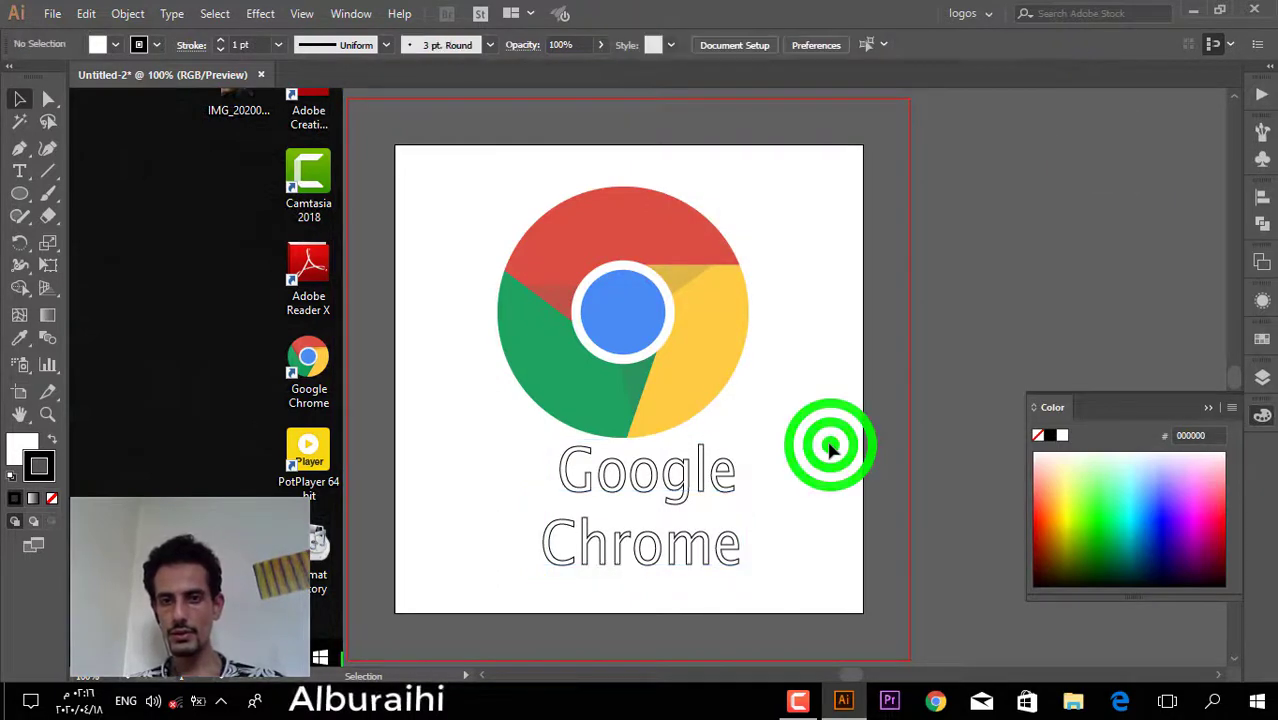
drag(647, 482, 624, 482)
click(758, 416)
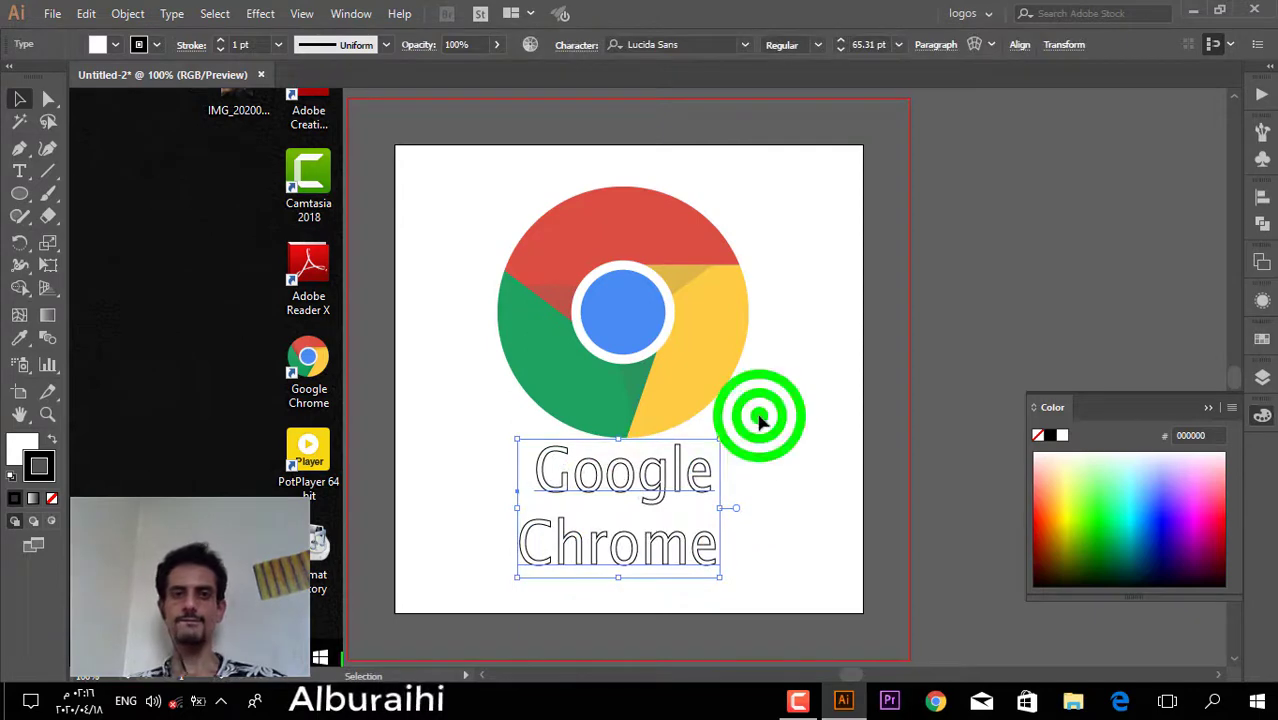